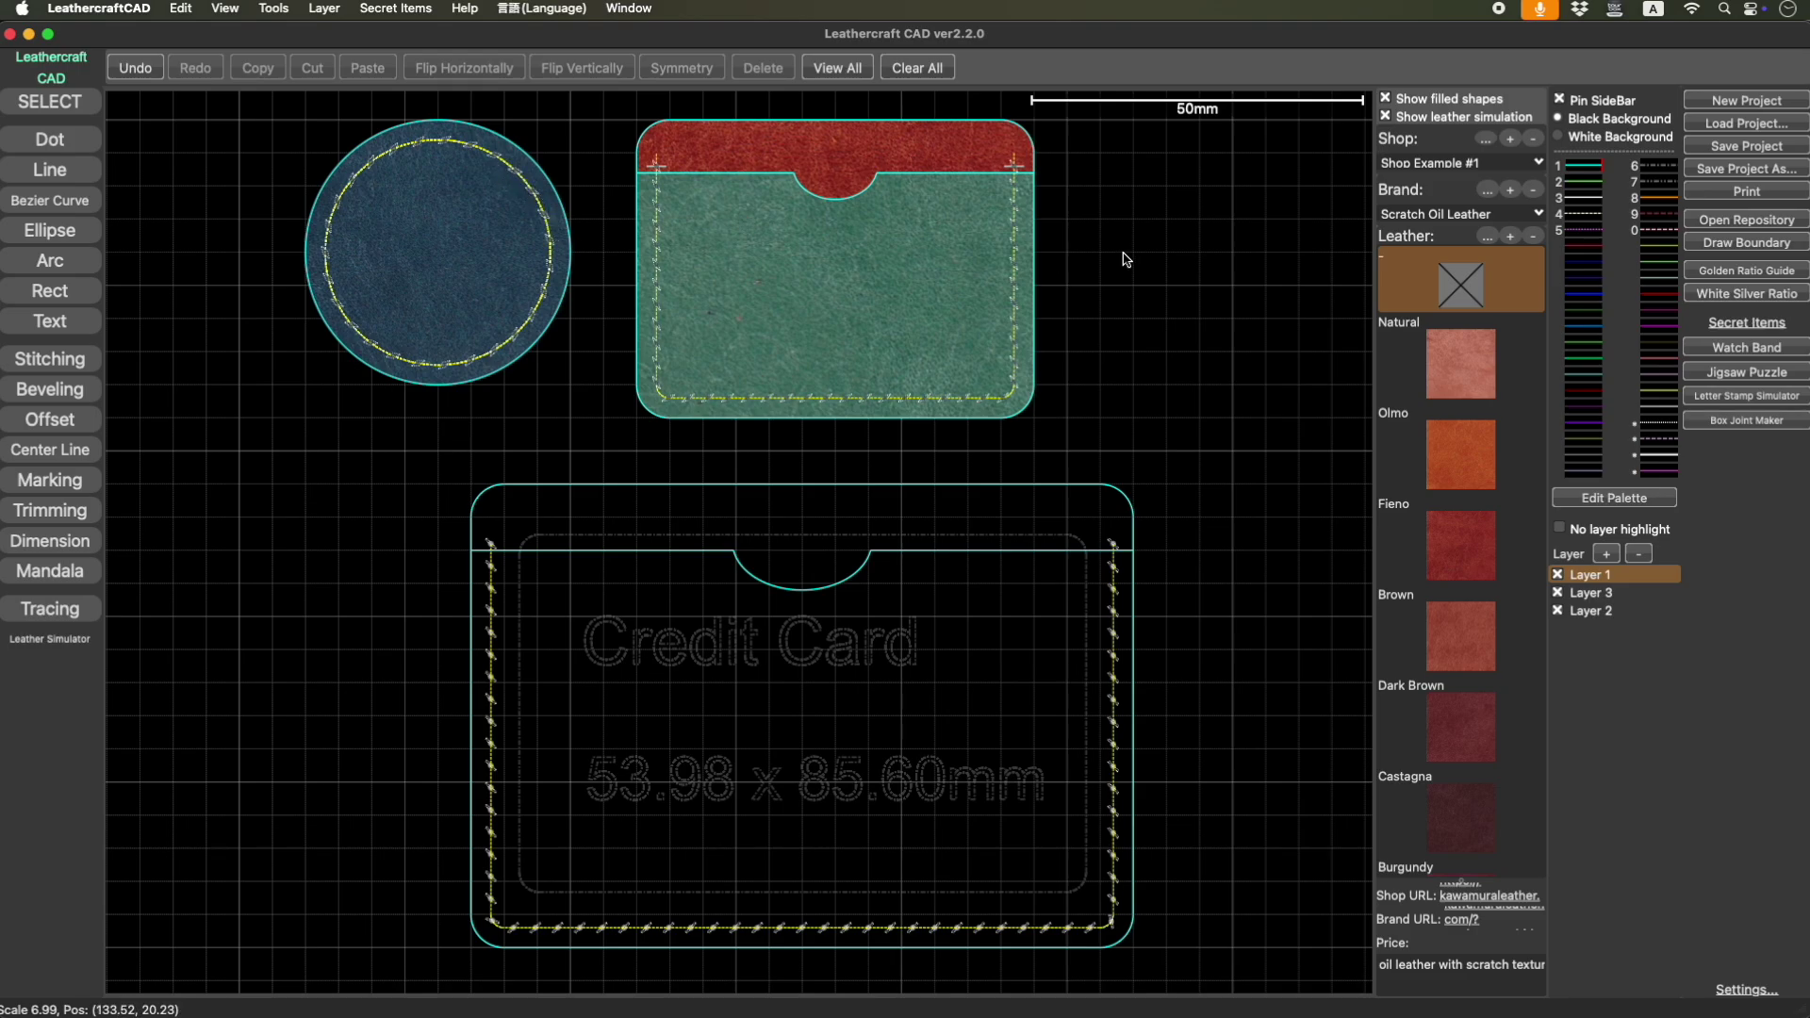
Hide the stitching lines drawn with line palette 4 and inspect the stitching holes up close.
{"action": "left_click", "coordinate": [1587, 216]}
{"action": "left_click", "coordinate": [1589, 216]}
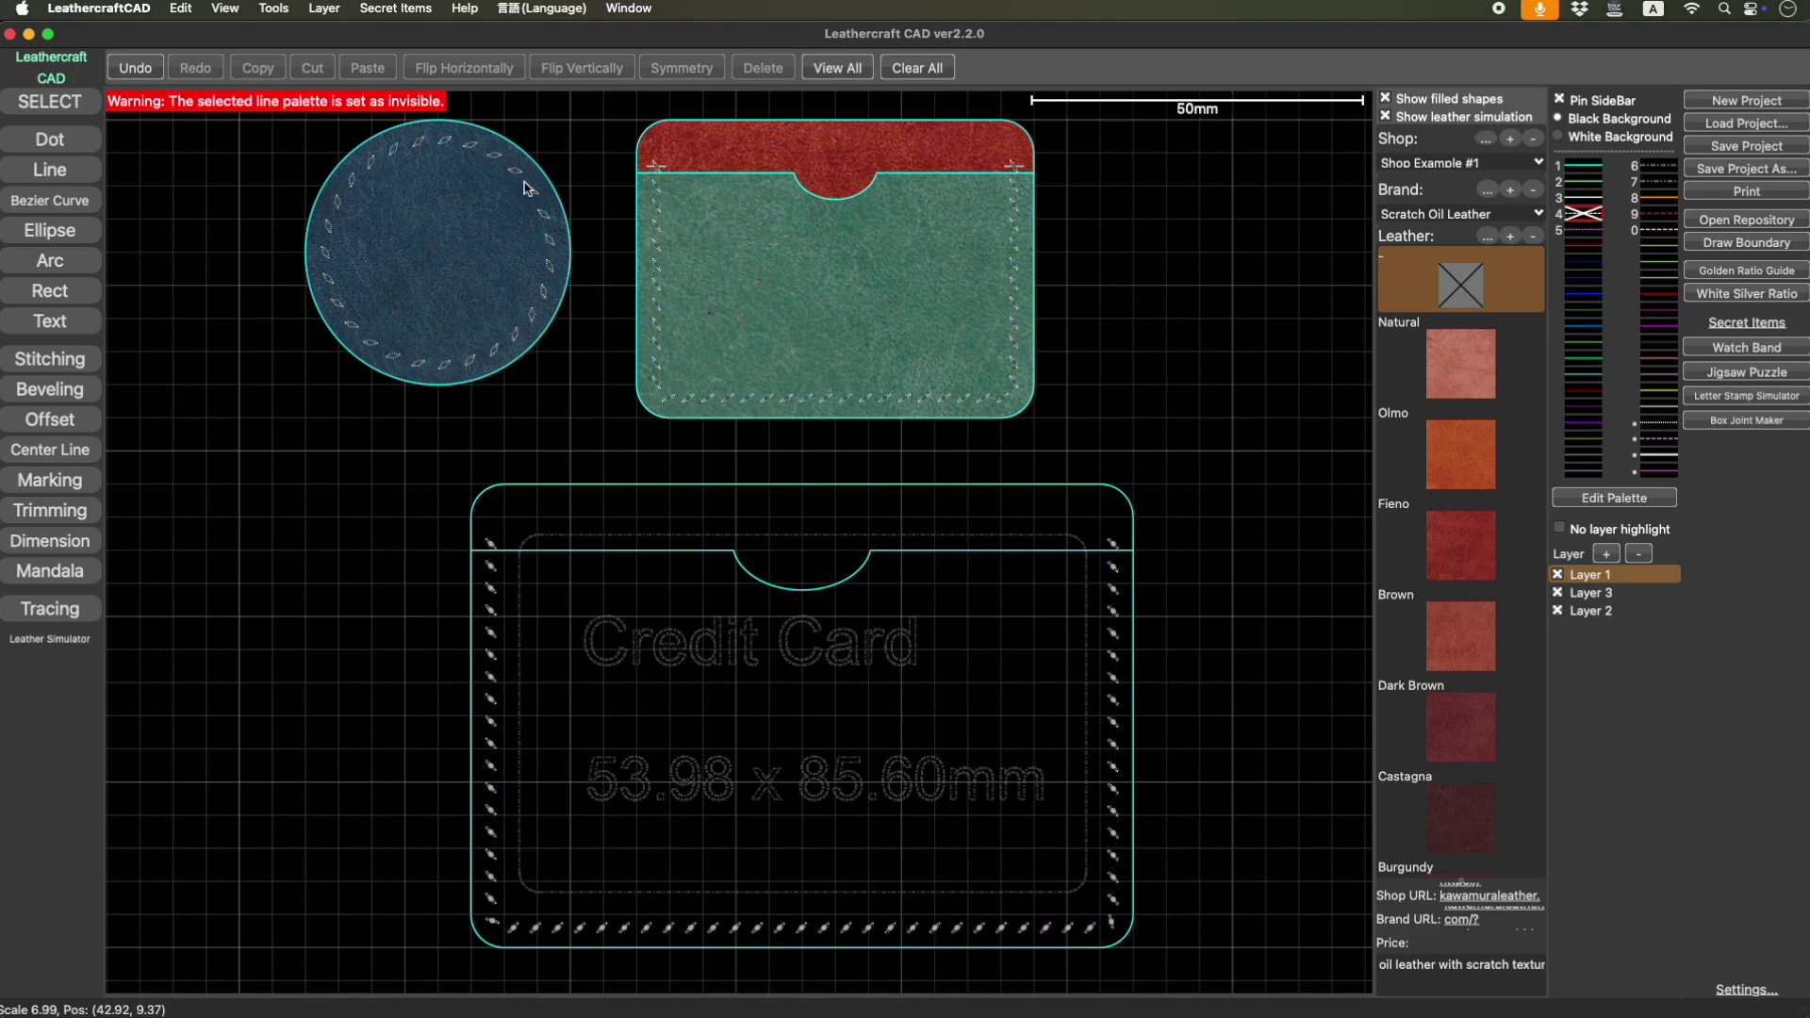
{"action": "scroll", "coordinate": [518, 231], "scroll_direction": "up", "scroll_amount": 1}
{"action": "scroll", "coordinate": [518, 231], "scroll_direction": "up", "scroll_amount": 3}
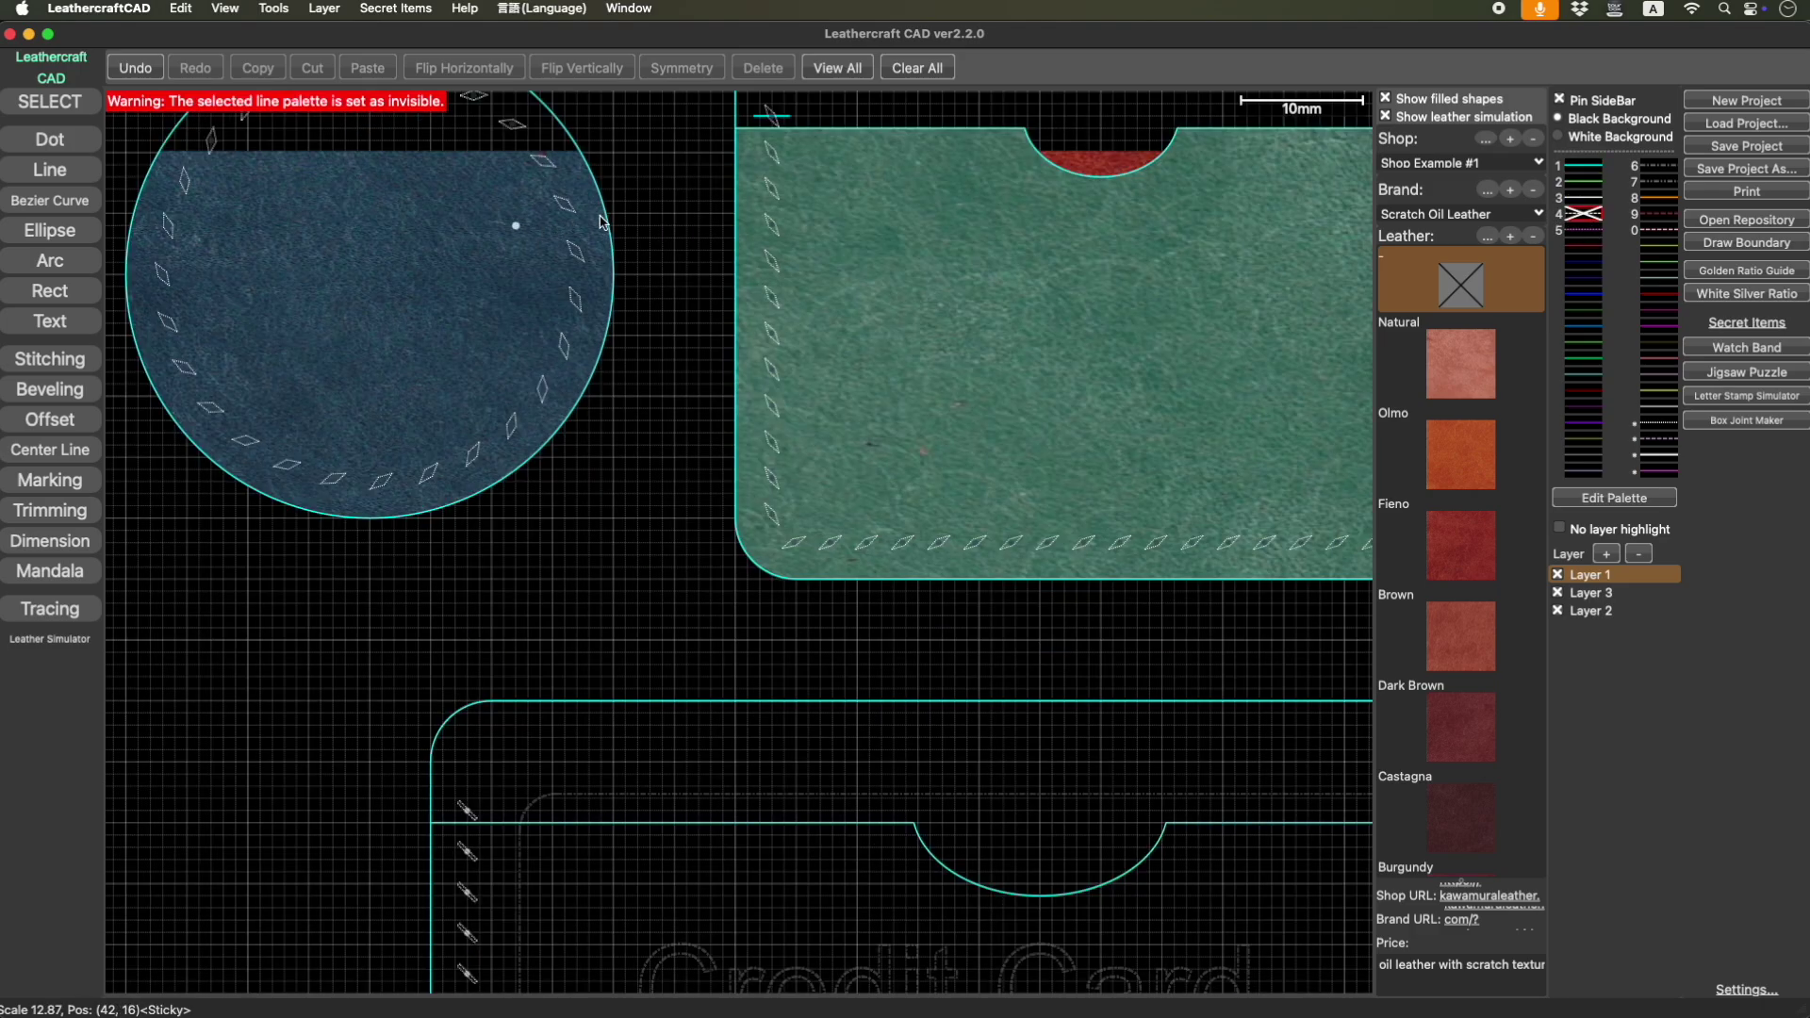
{"action": "scroll", "coordinate": [612, 278], "scroll_direction": "up", "scroll_amount": 5}
{"action": "scroll", "coordinate": [651, 339], "scroll_direction": "down", "scroll_amount": 2}
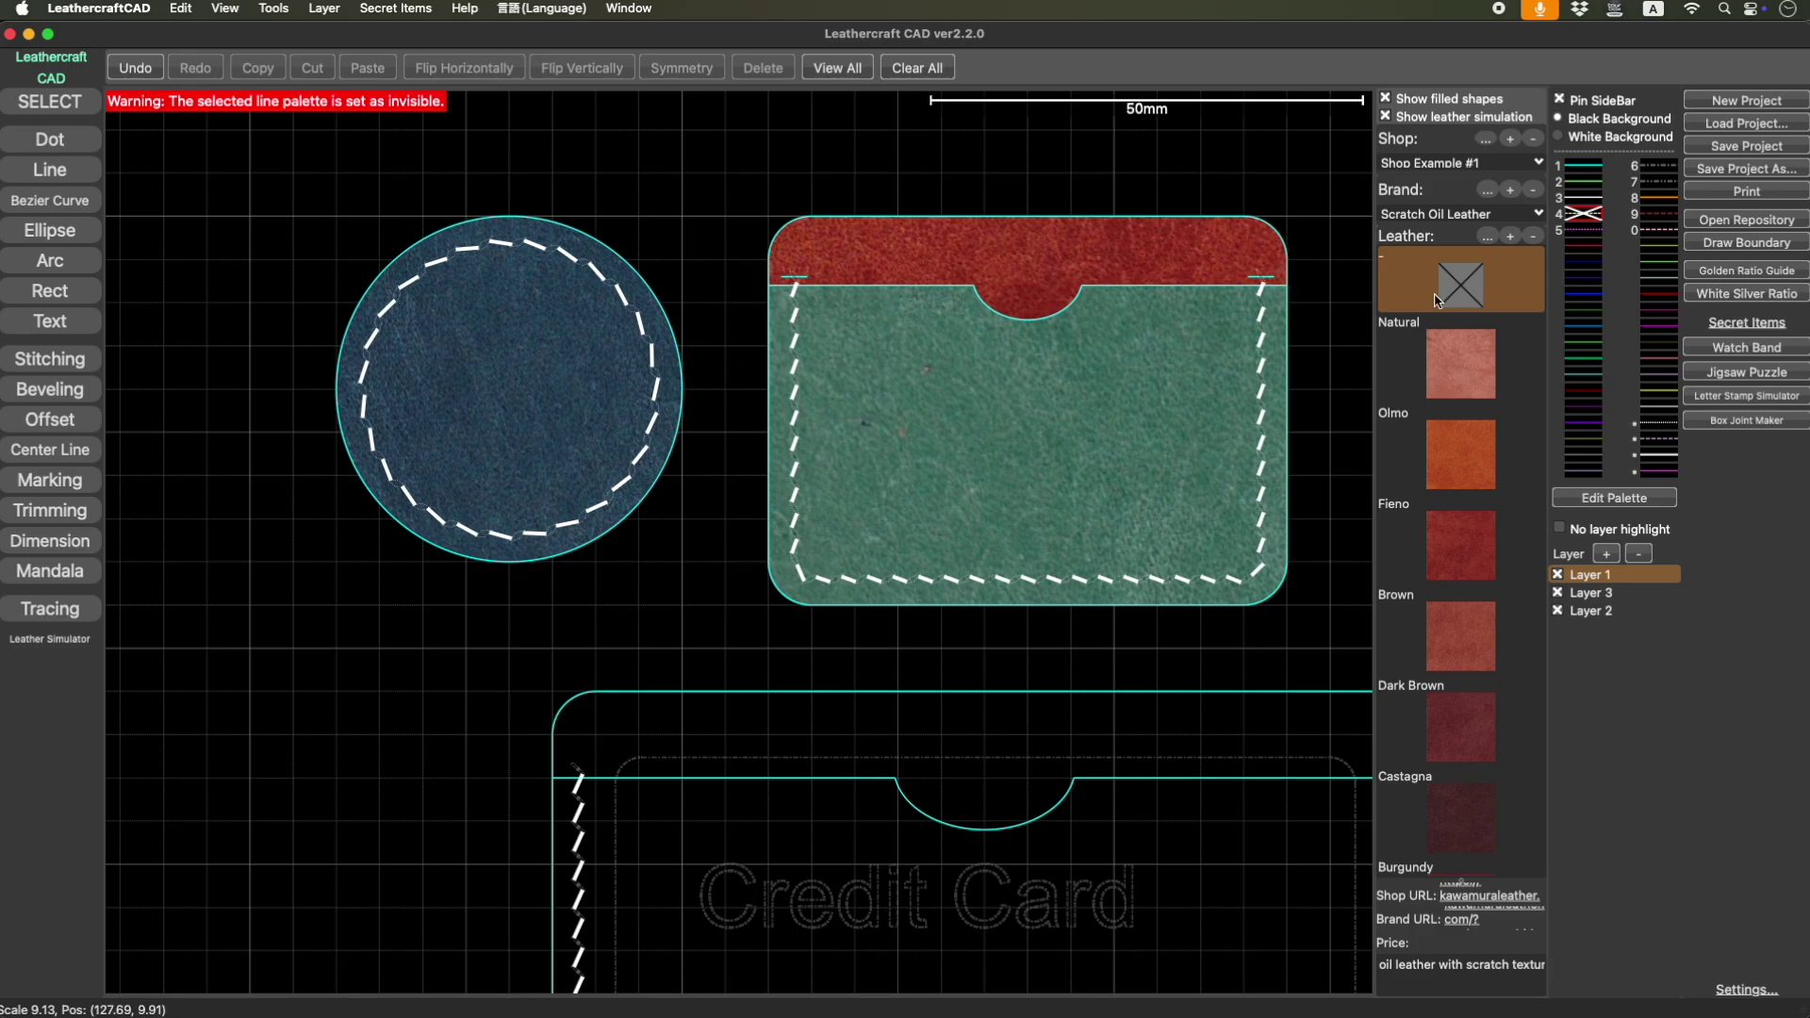
Hide the outlines drawn with line palette 1 and inspect the round piece and small card case without them.
{"action": "left_click", "coordinate": [1600, 169]}
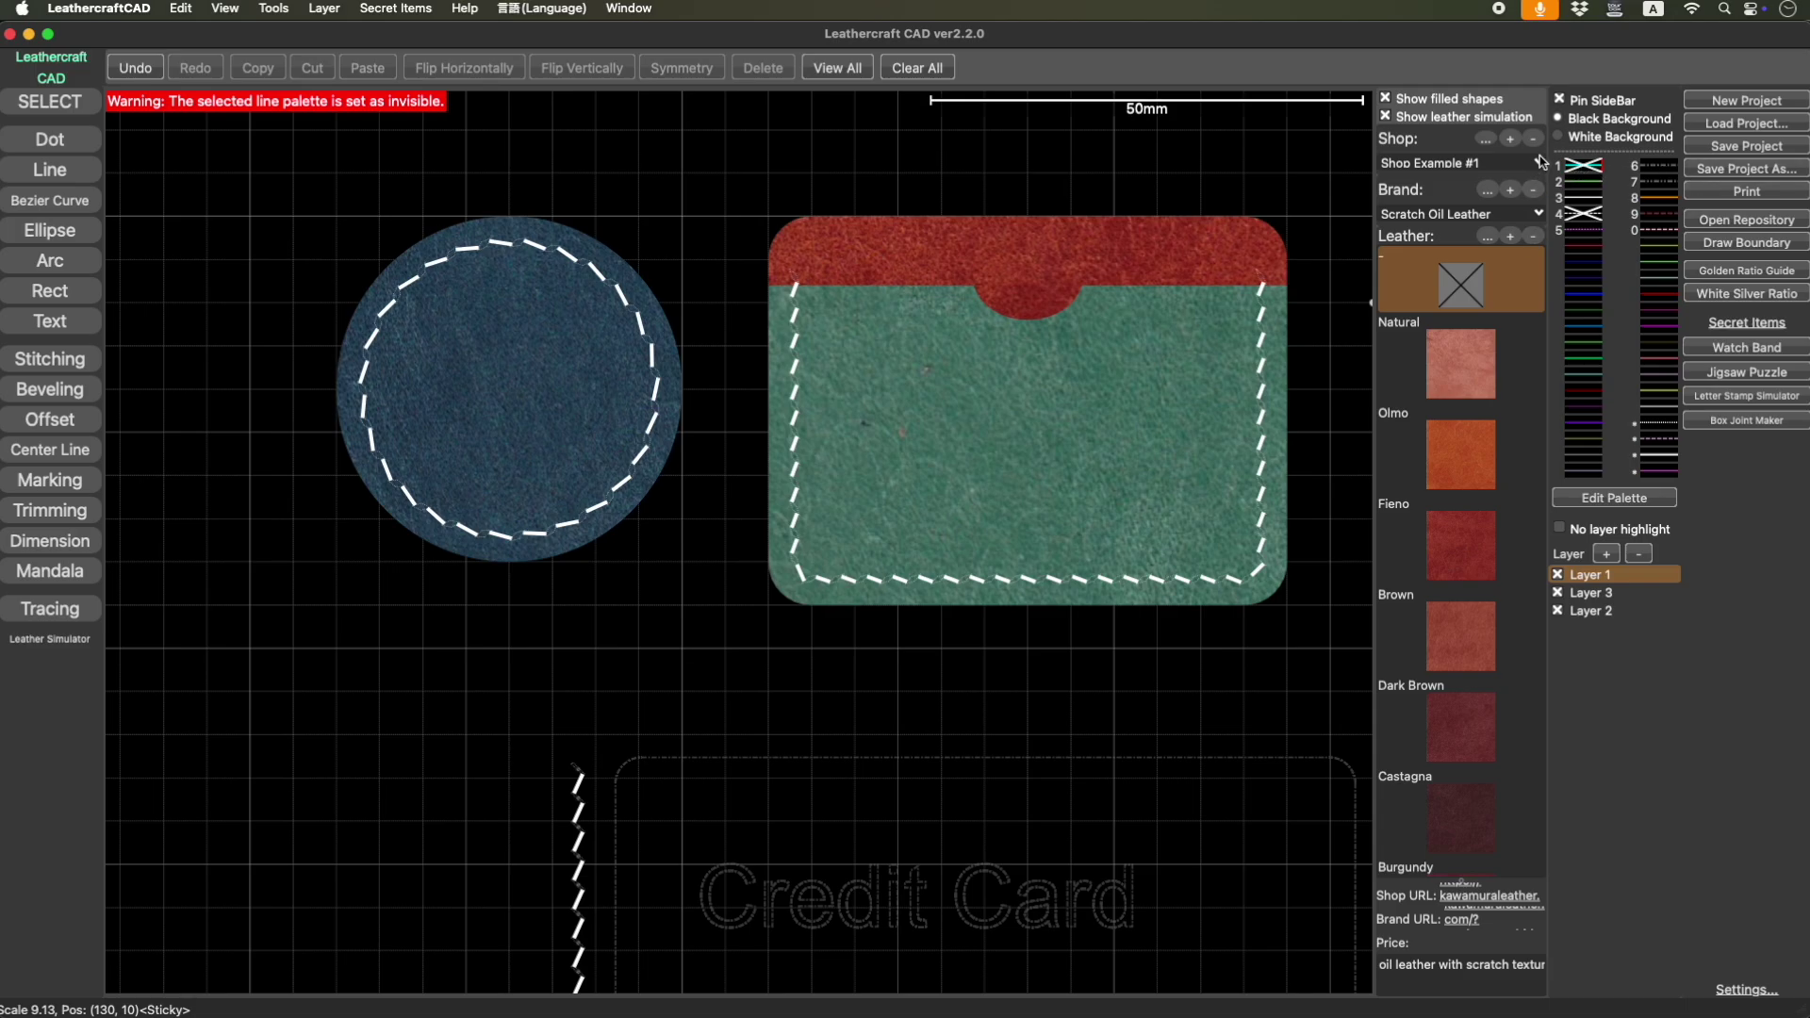
{"action": "left_click", "coordinate": [1302, 398]}
{"action": "scroll", "coordinate": [1302, 399], "scroll_direction": "right", "scroll_amount": 3}
{"action": "scroll", "coordinate": [1160, 384], "scroll_direction": "down", "scroll_amount": 5}
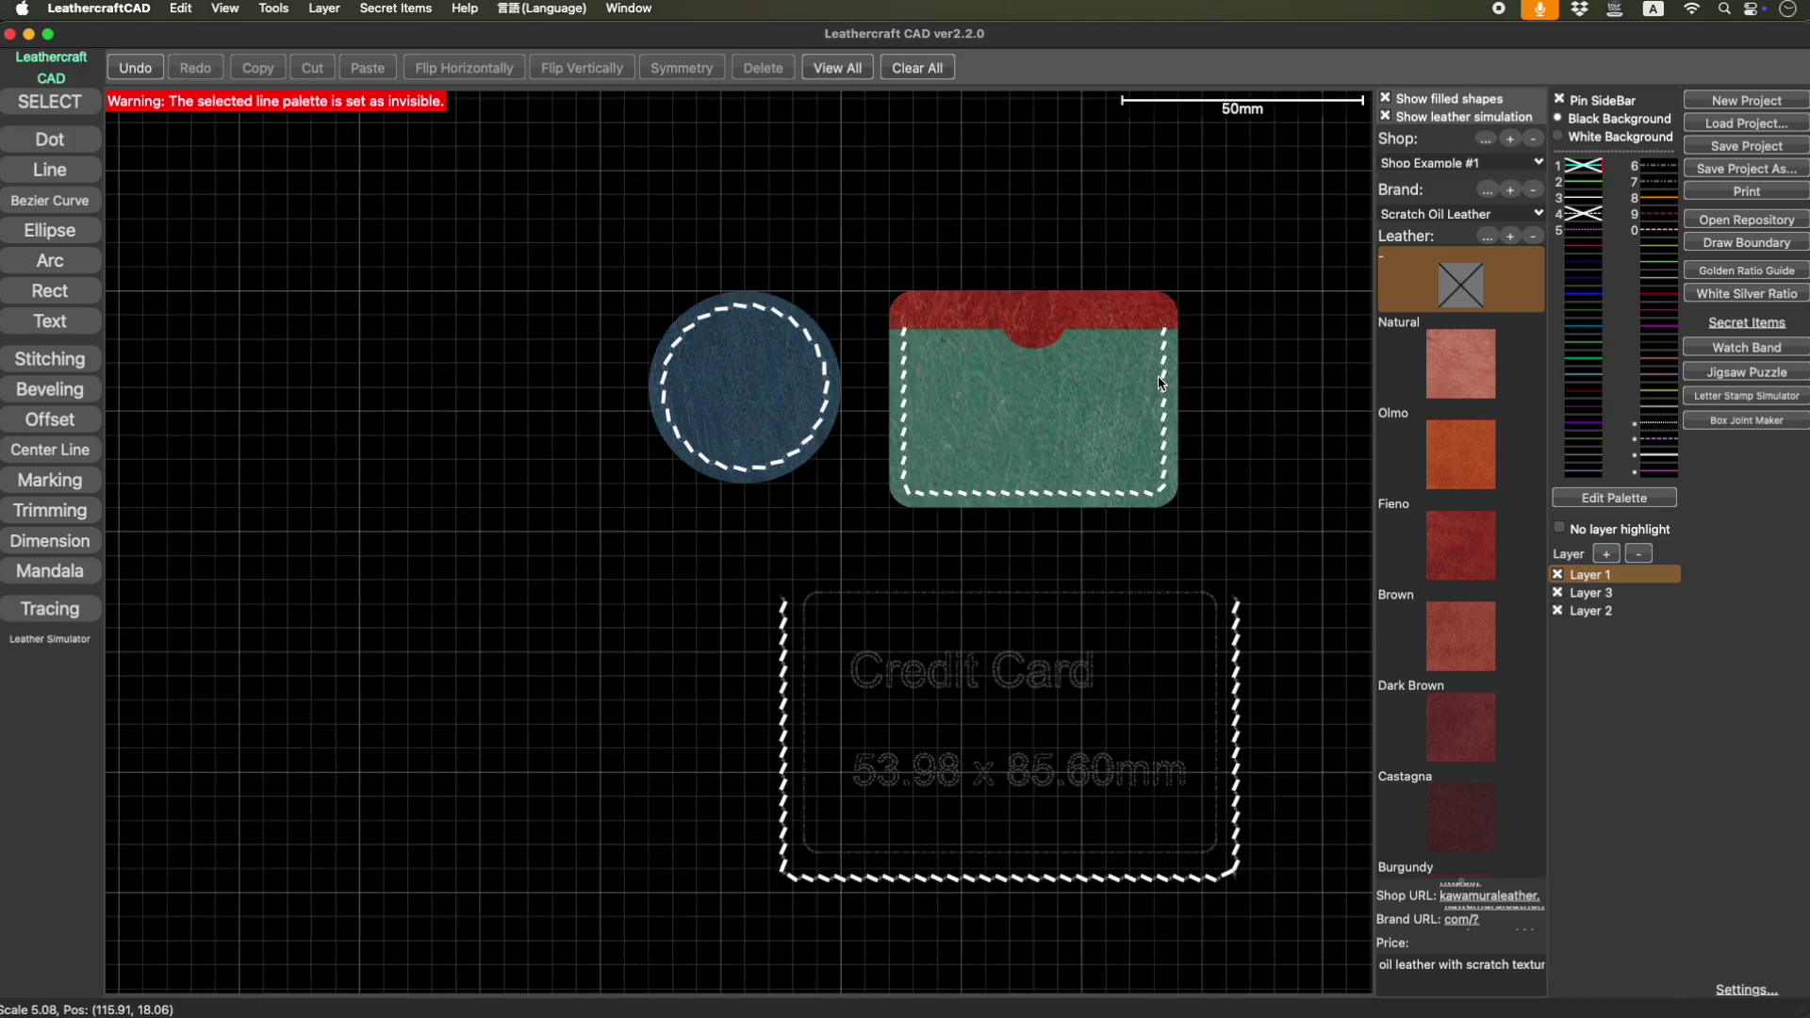
{"action": "scroll", "coordinate": [1161, 384], "scroll_direction": "up", "scroll_amount": 6}
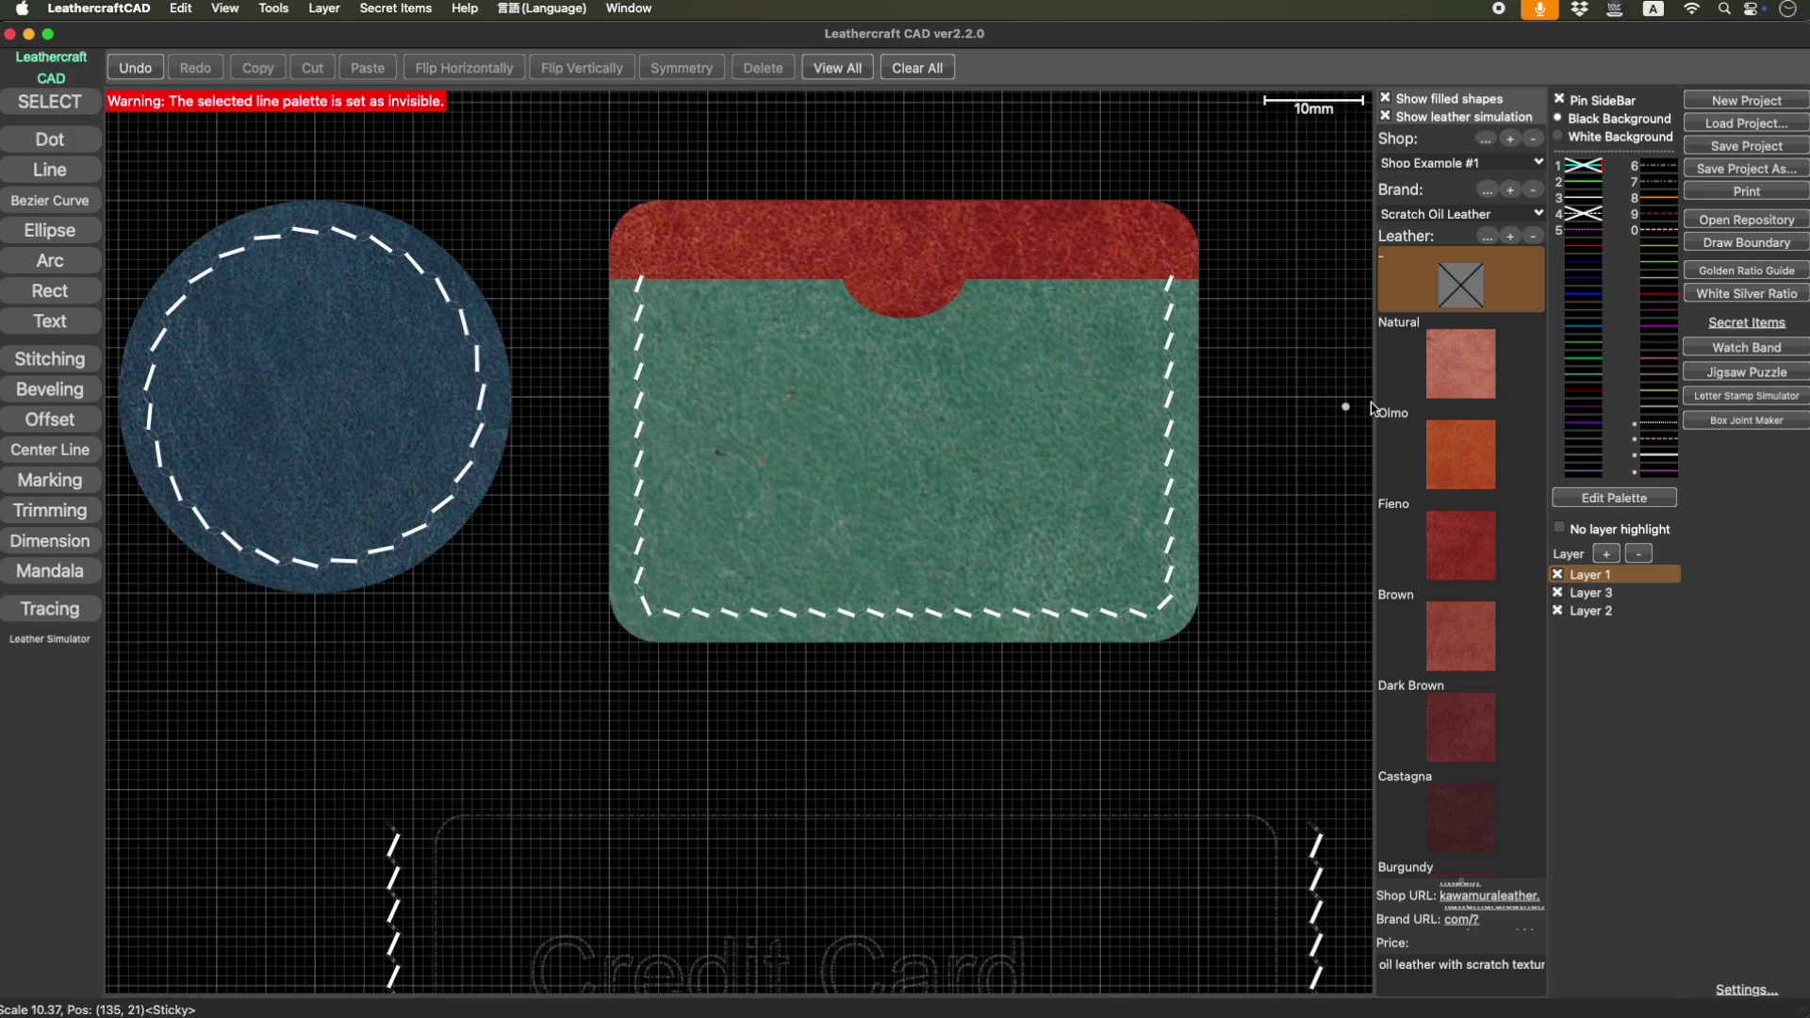
Try Scratch Oil Leather Natural on the small card case's front pocket, and Olmo followed by Fieno on its back piece.
{"action": "left_click", "coordinate": [1084, 320]}
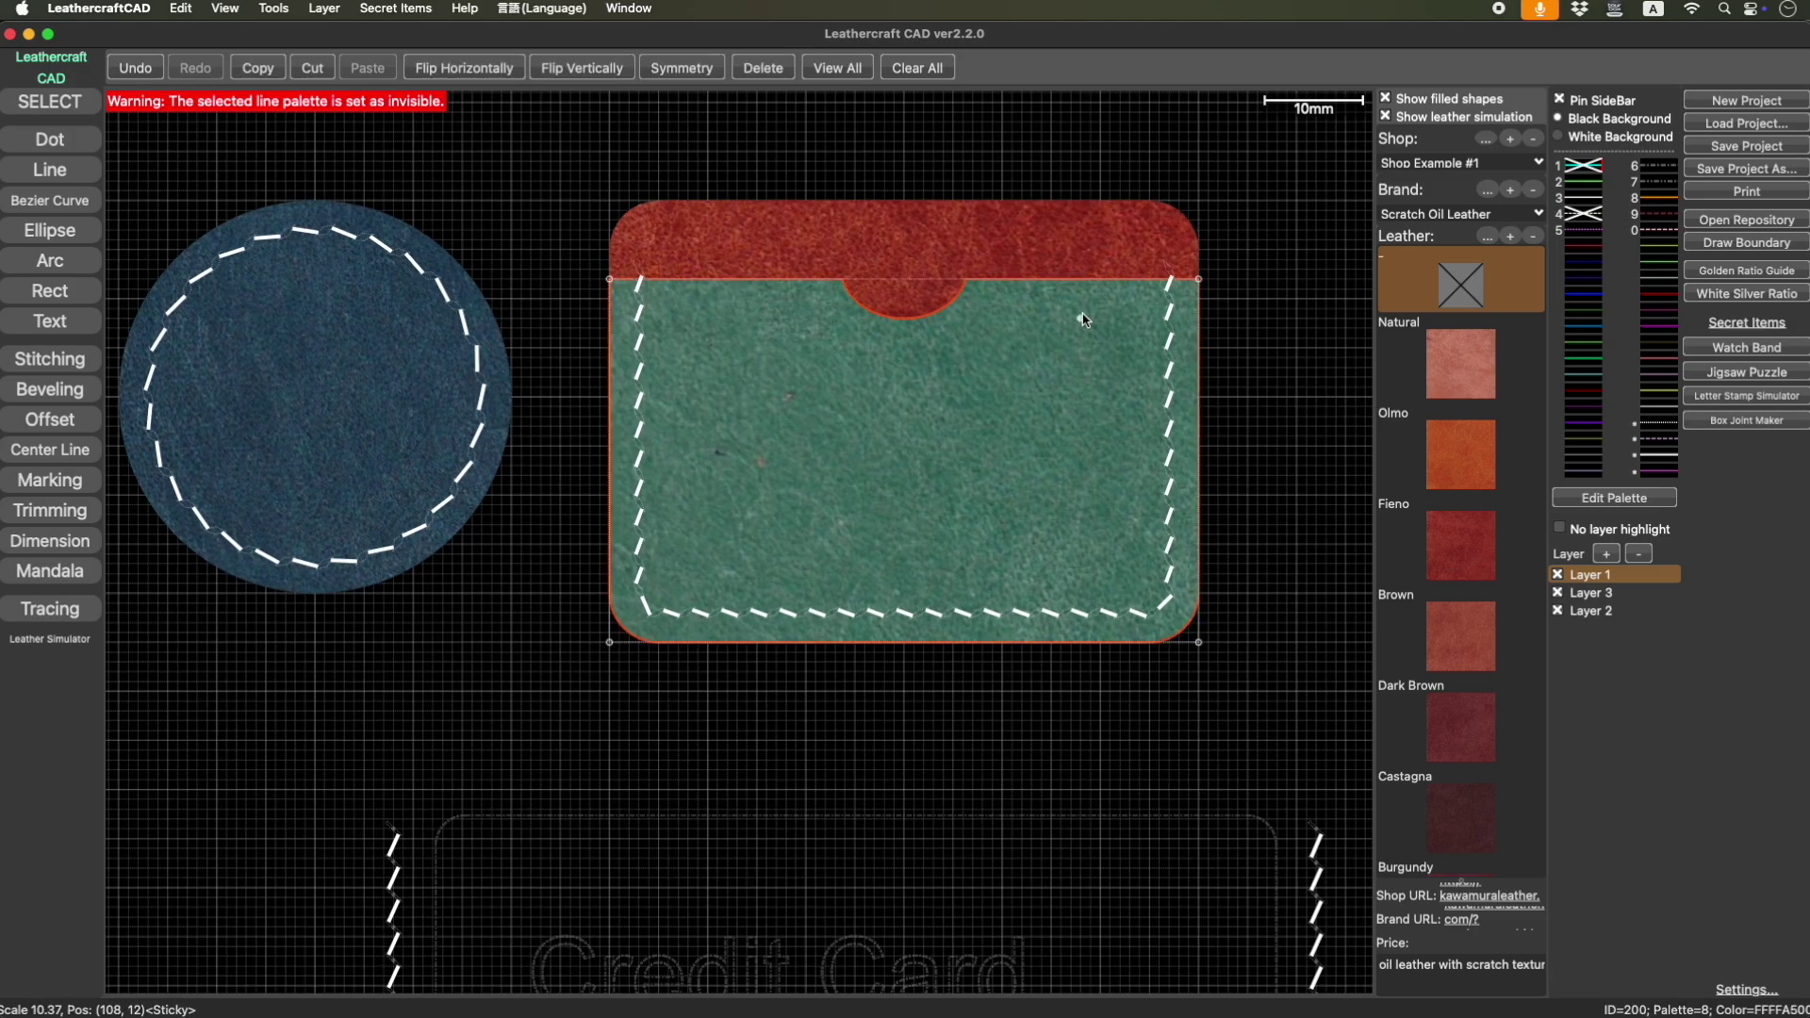
{"action": "left_click", "coordinate": [1448, 374]}
{"action": "left_click", "coordinate": [1089, 249]}
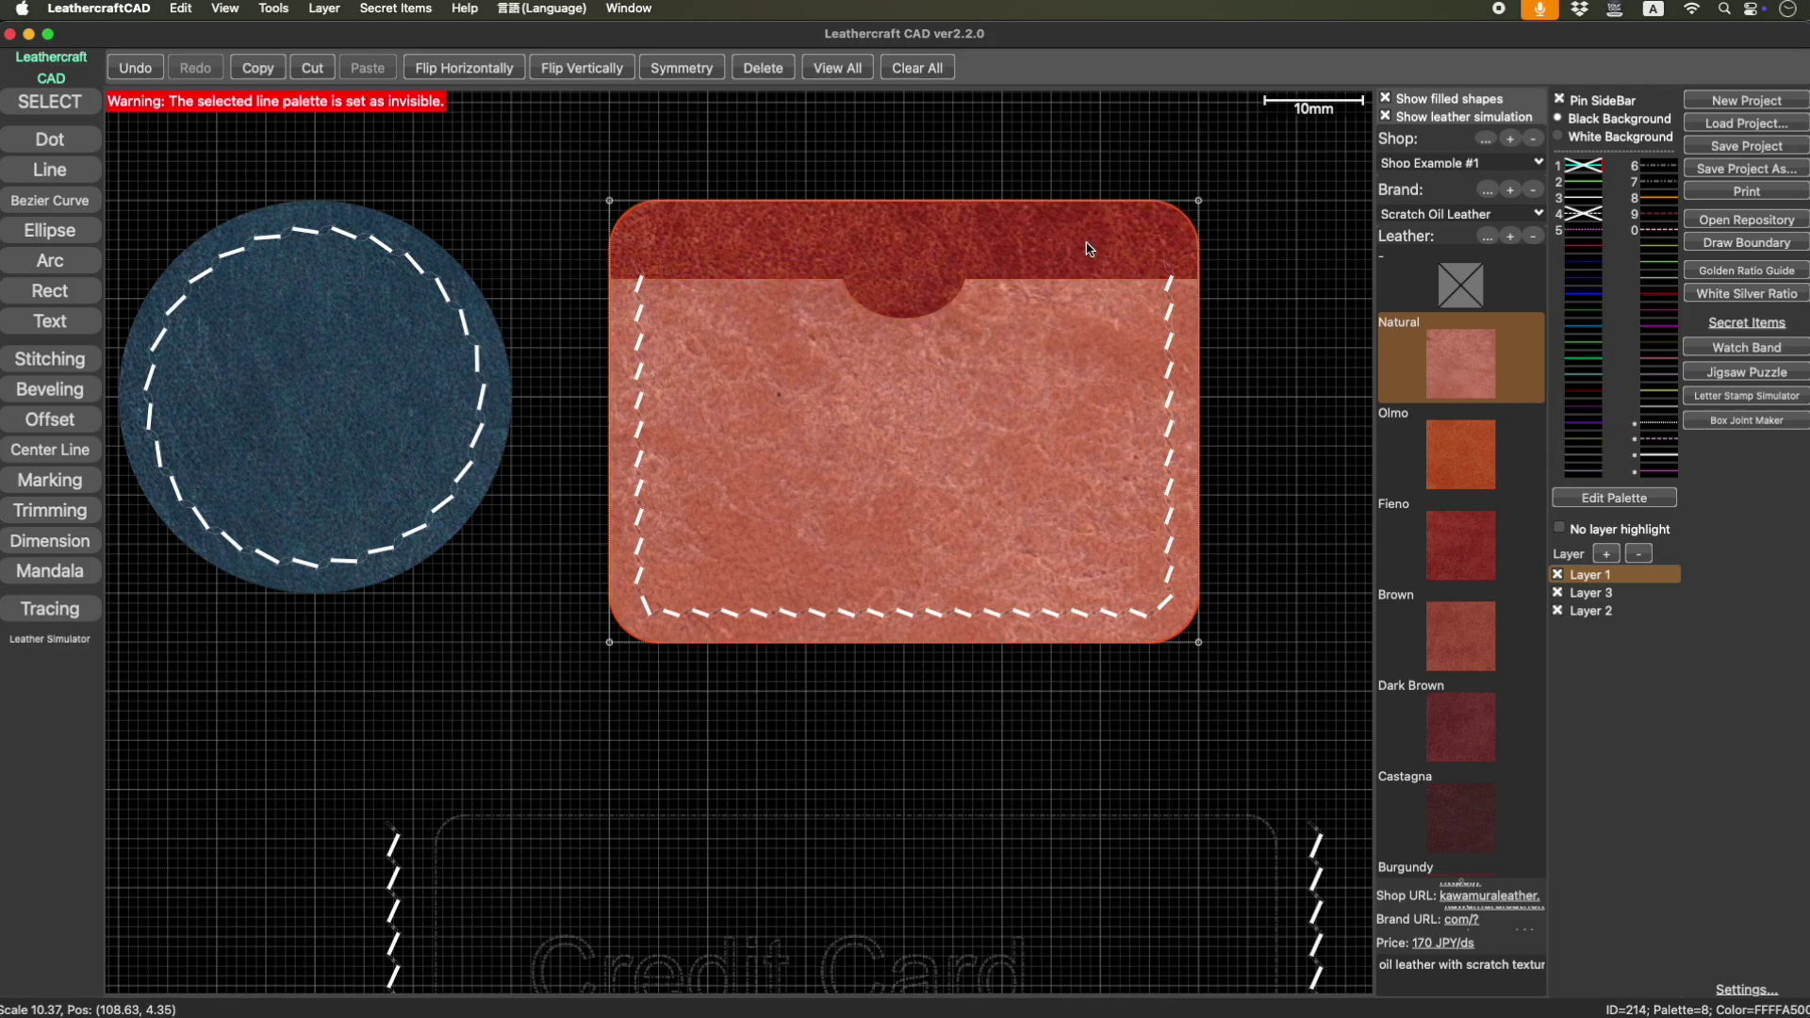
{"action": "left_click", "coordinate": [1452, 462]}
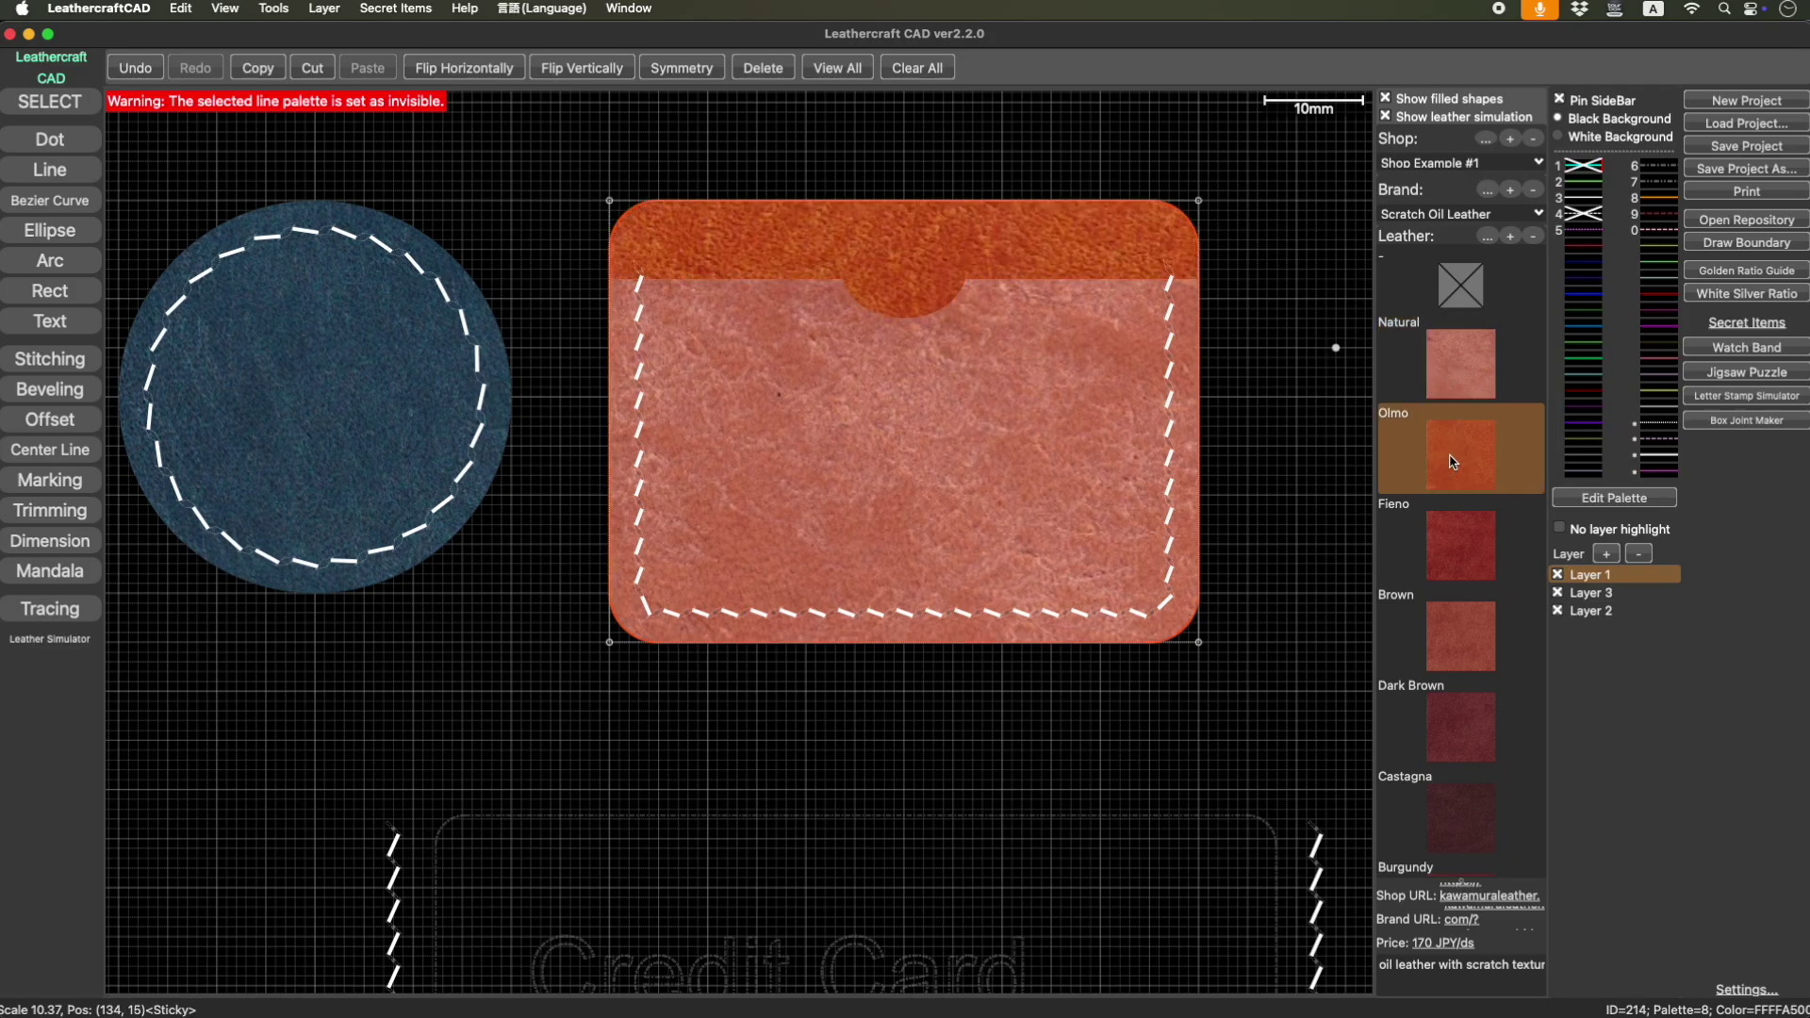
{"action": "left_click", "coordinate": [1487, 567]}
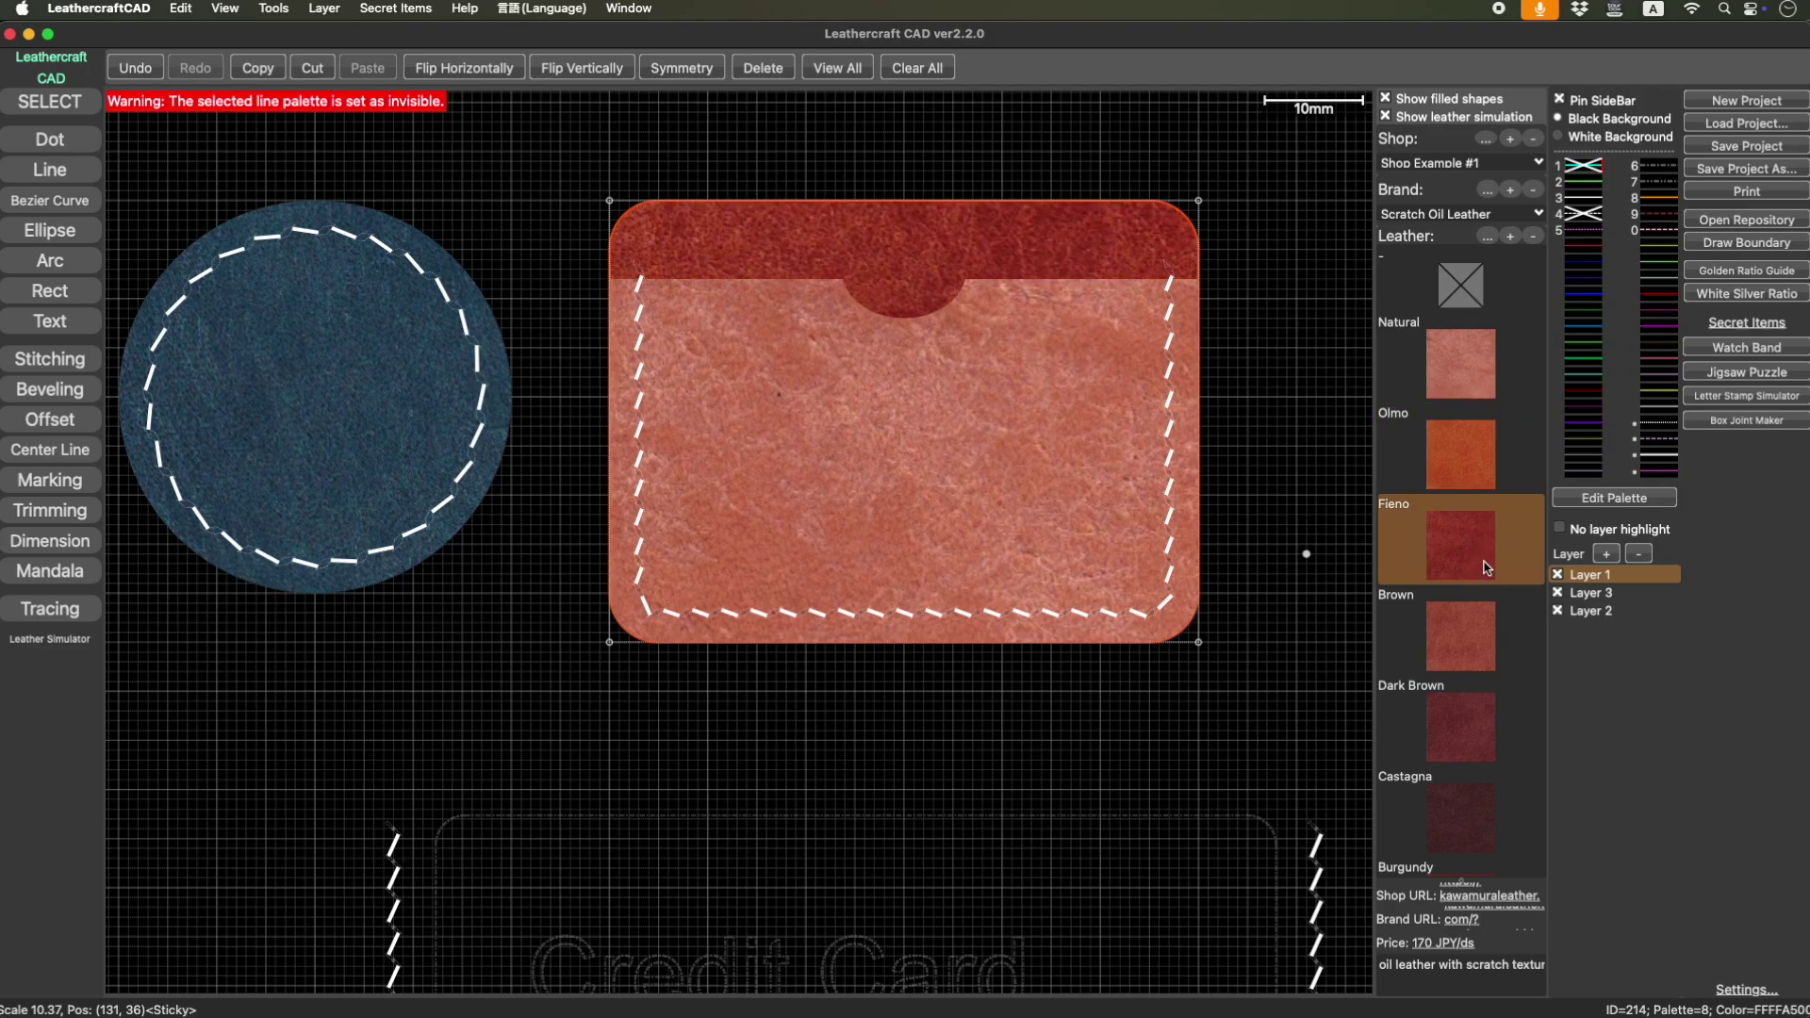
Switch the leather shop to Shop Example #2 and browse its Oil Leather swatches.
{"action": "left_click", "coordinate": [1472, 165]}
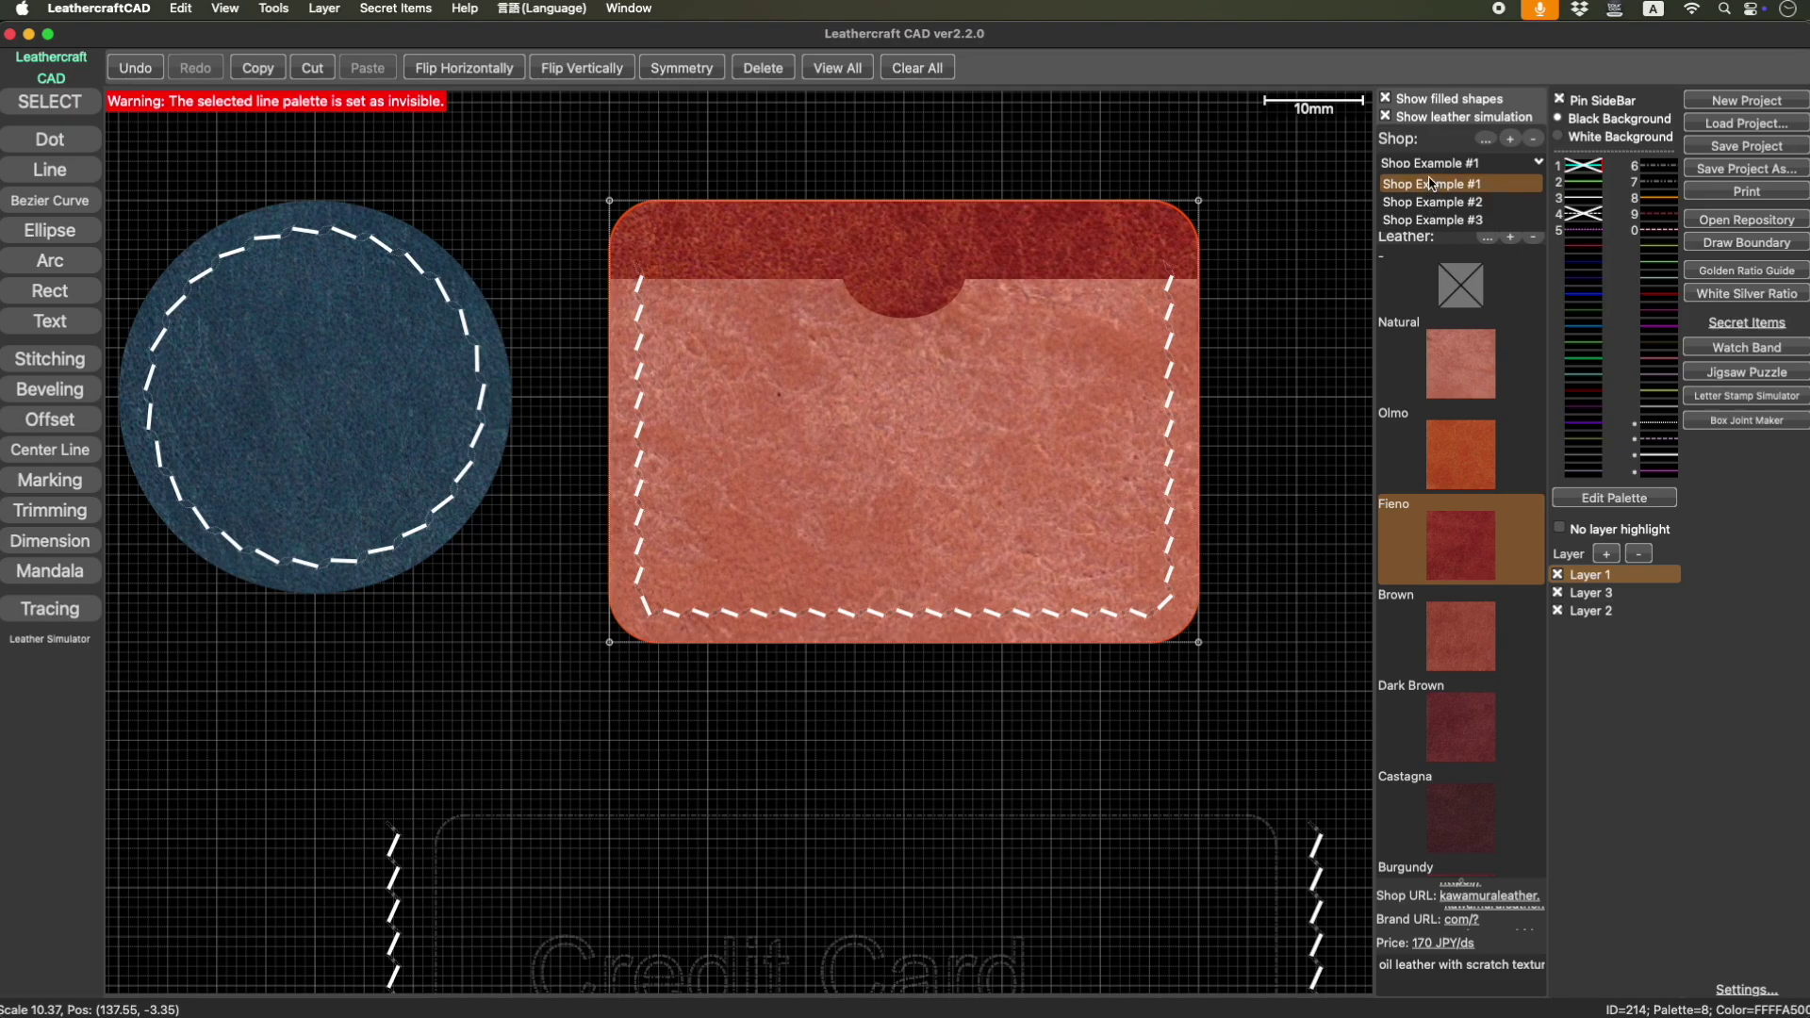
{"action": "left_click", "coordinate": [1432, 184]}
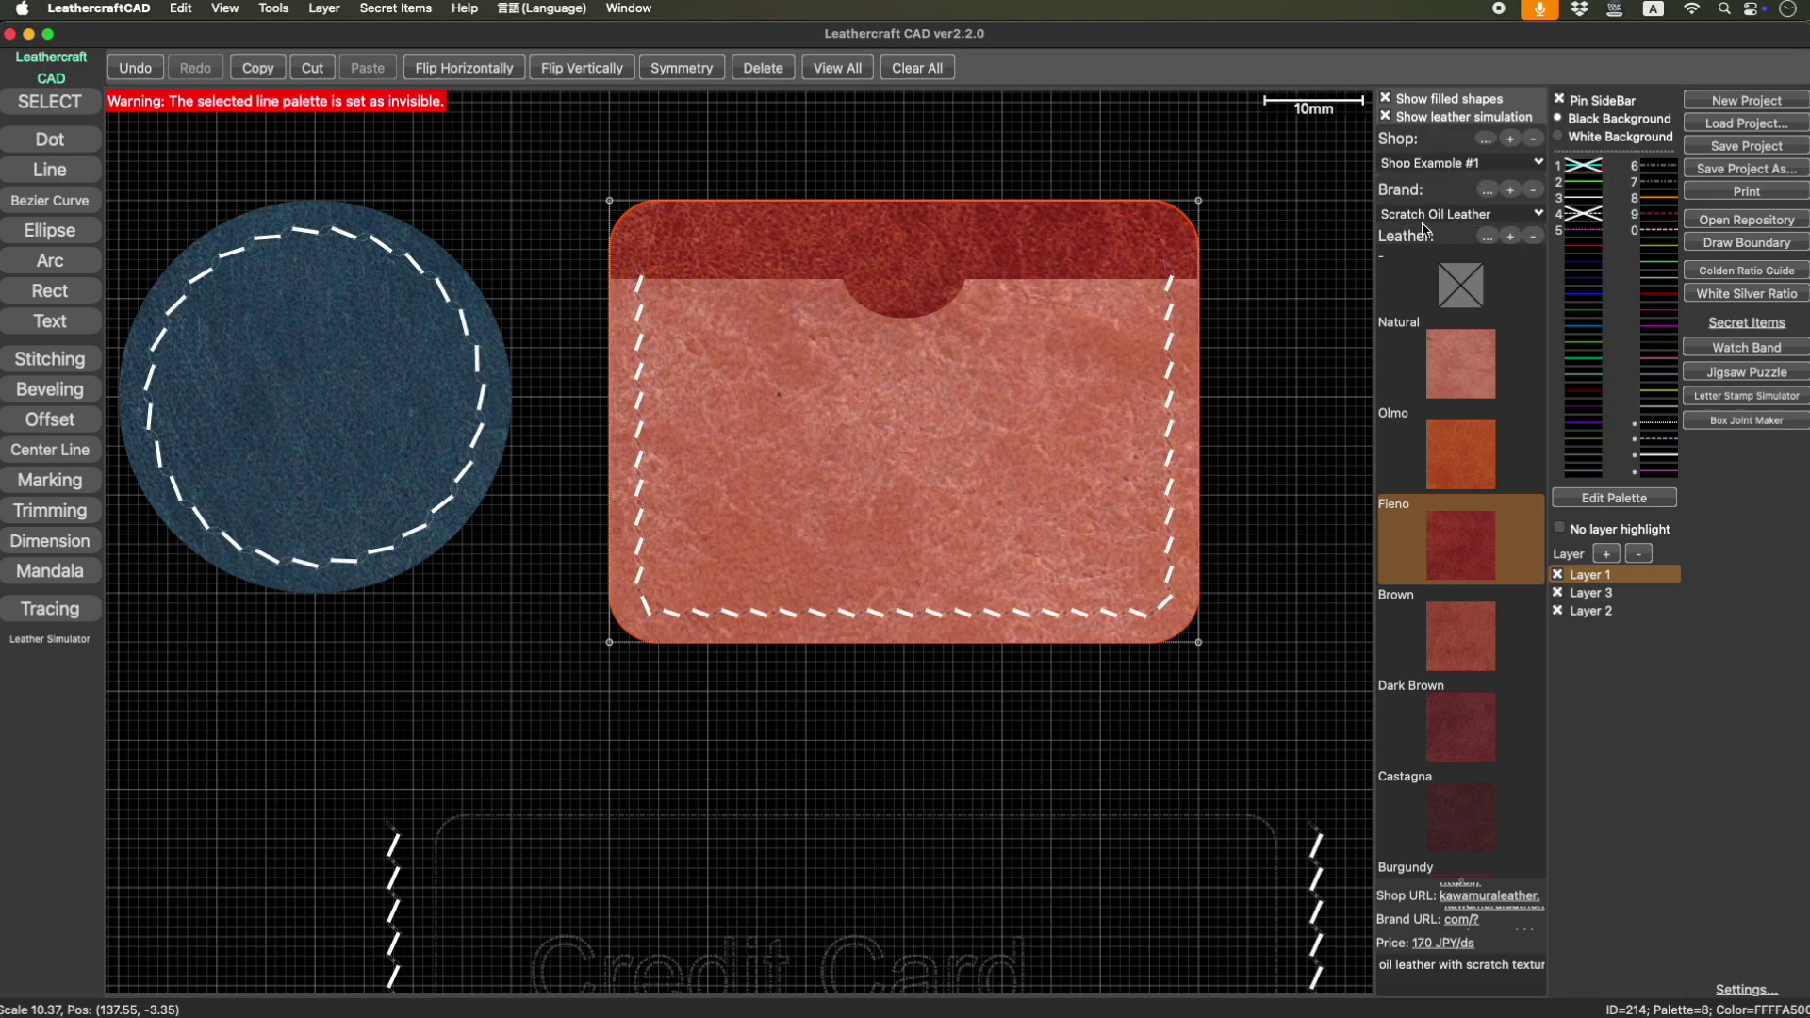
{"action": "left_click", "coordinate": [1451, 166]}
{"action": "left_click", "coordinate": [1432, 202]}
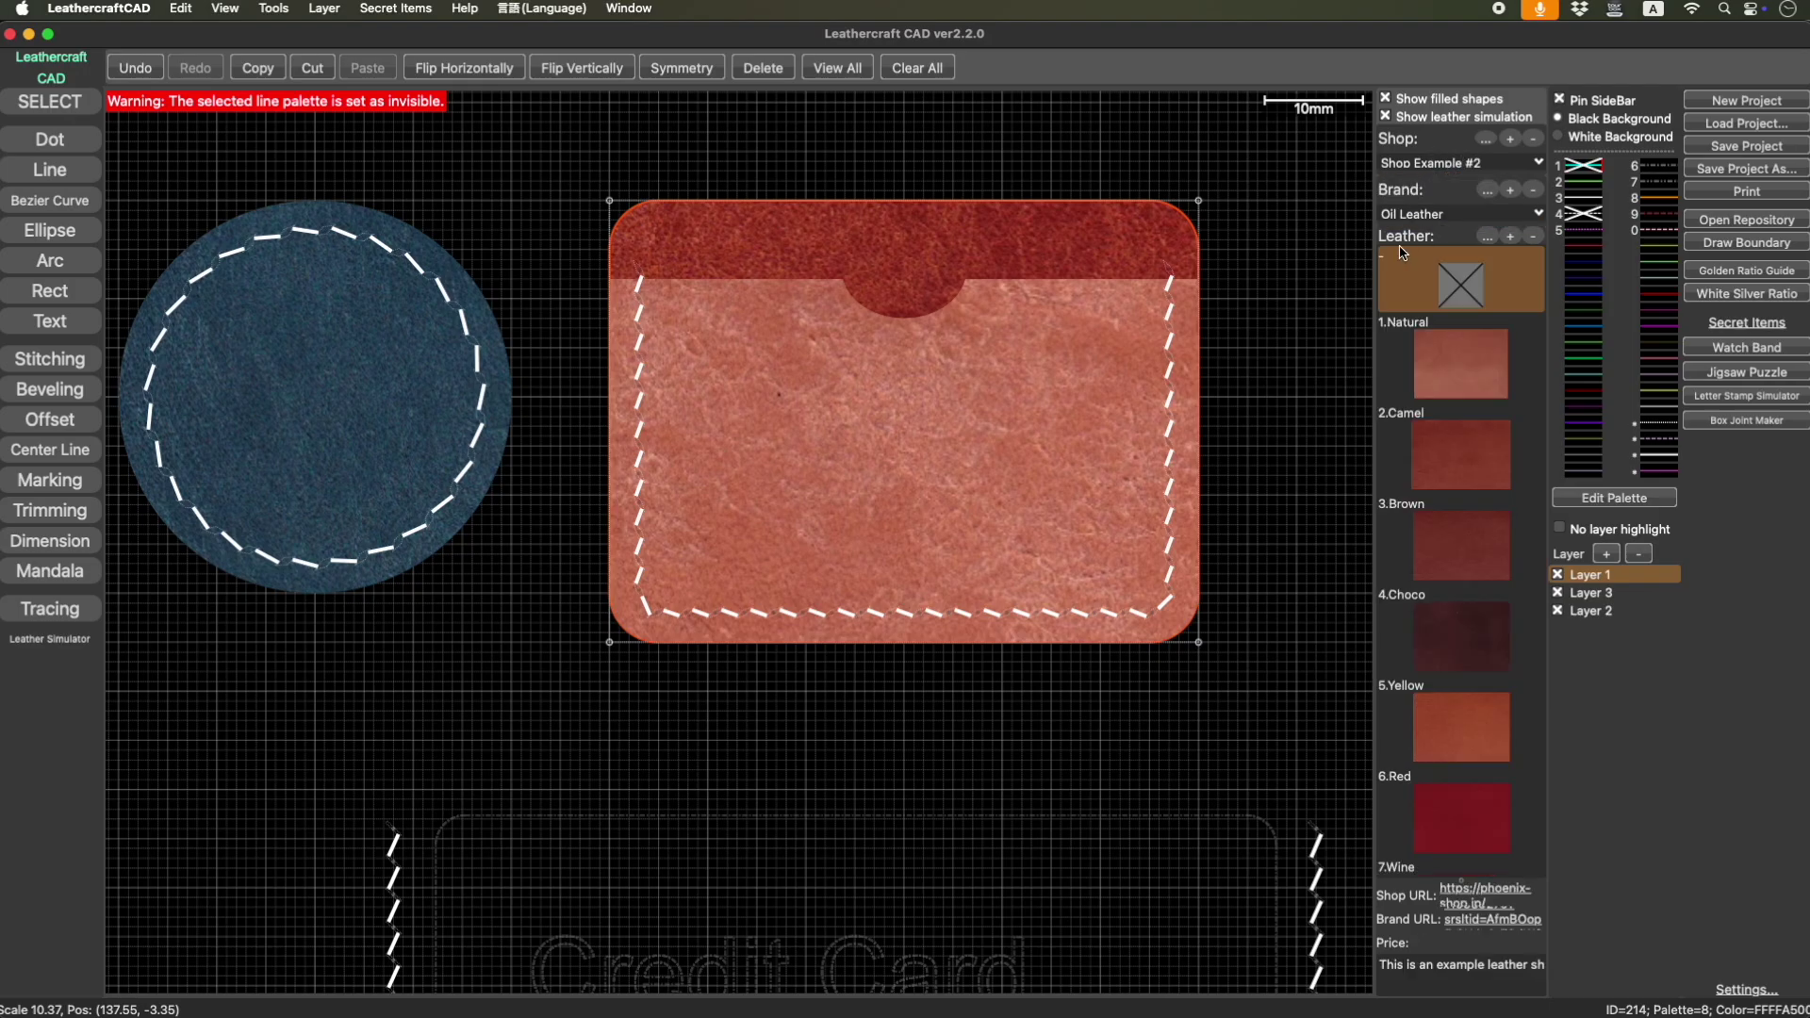
{"action": "scroll", "coordinate": [1423, 438], "scroll_direction": "down", "scroll_amount": 5}
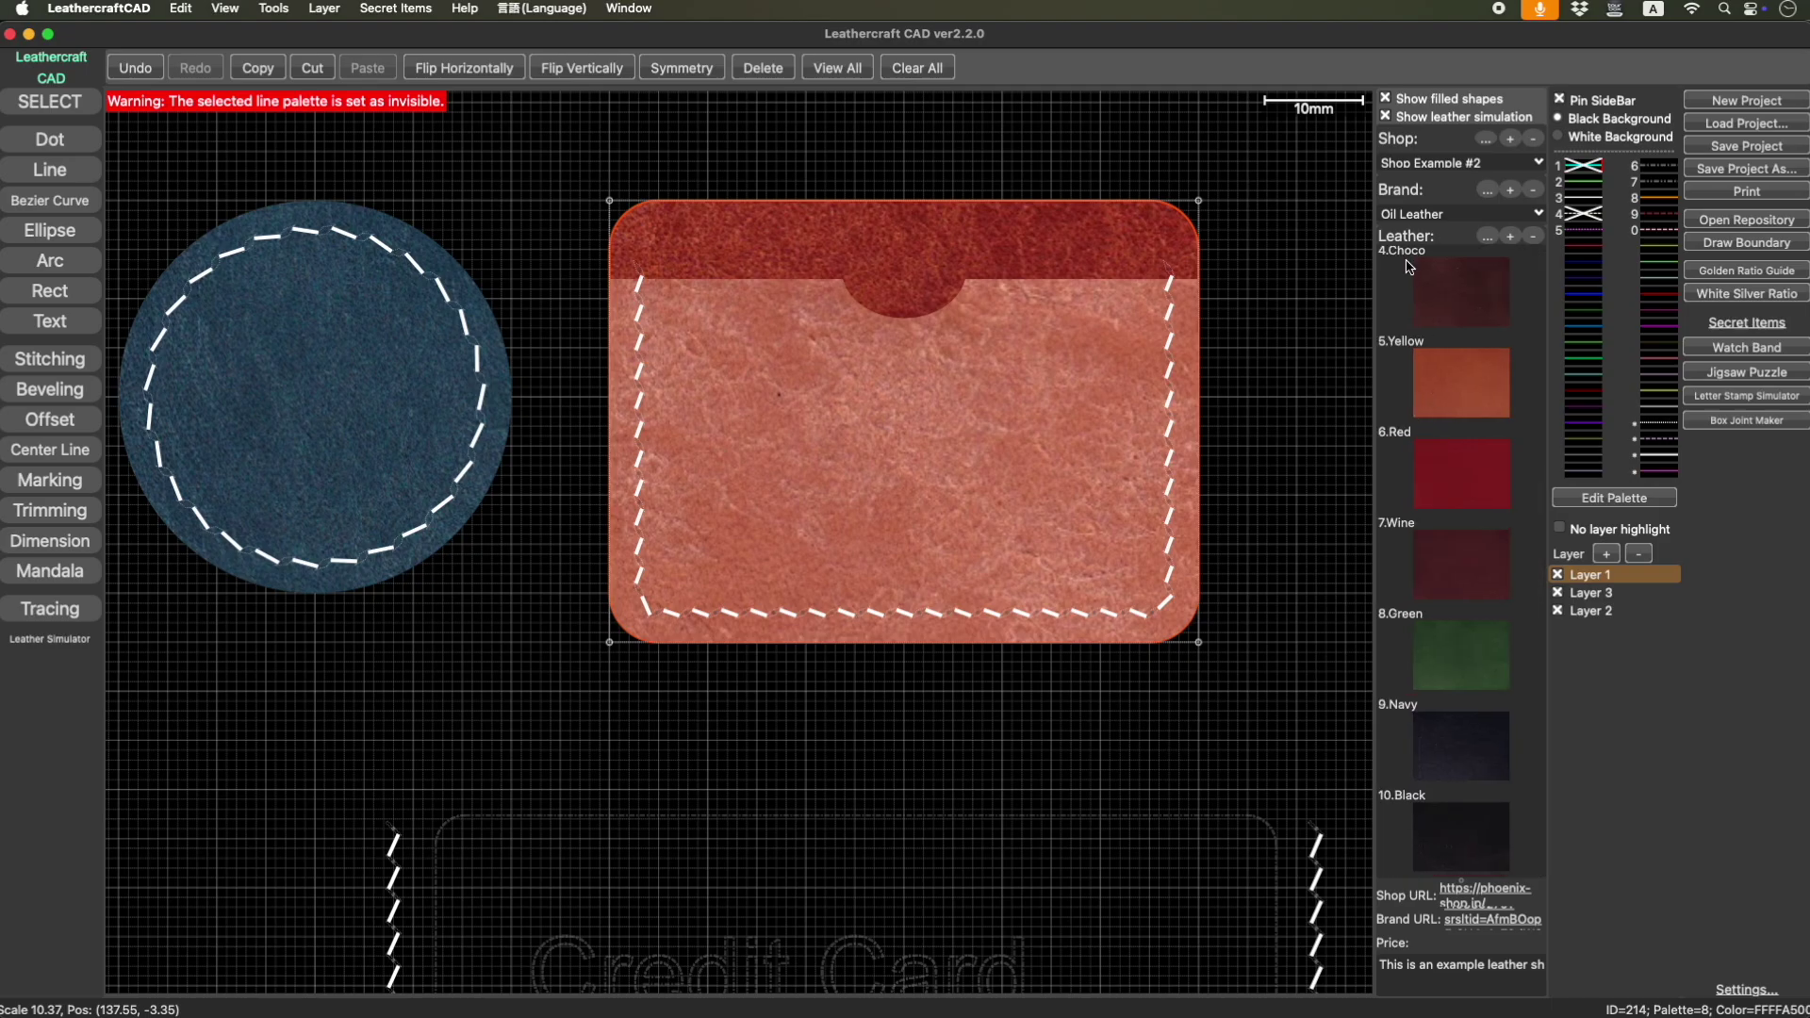
Switch the leather shop to Shop Example #3 and browse its Pull-Up Leather swatches.
{"action": "left_click", "coordinate": [1445, 170]}
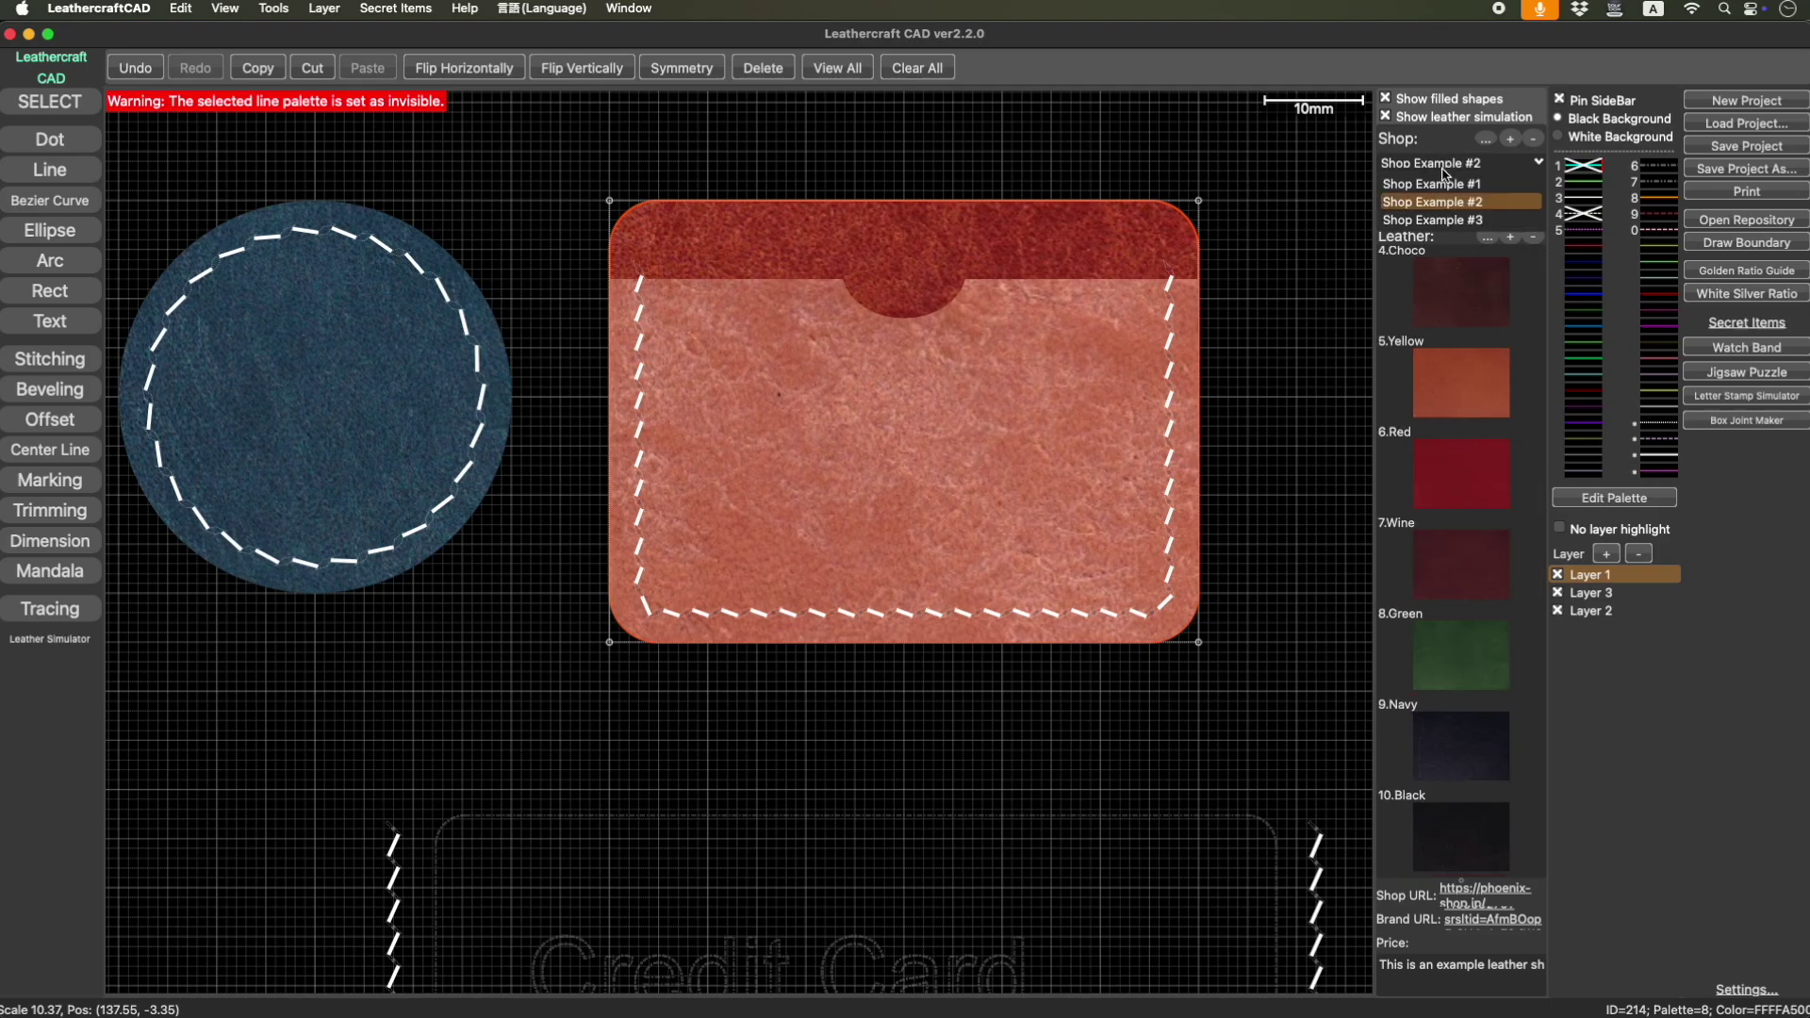
{"action": "left_click", "coordinate": [1444, 224]}
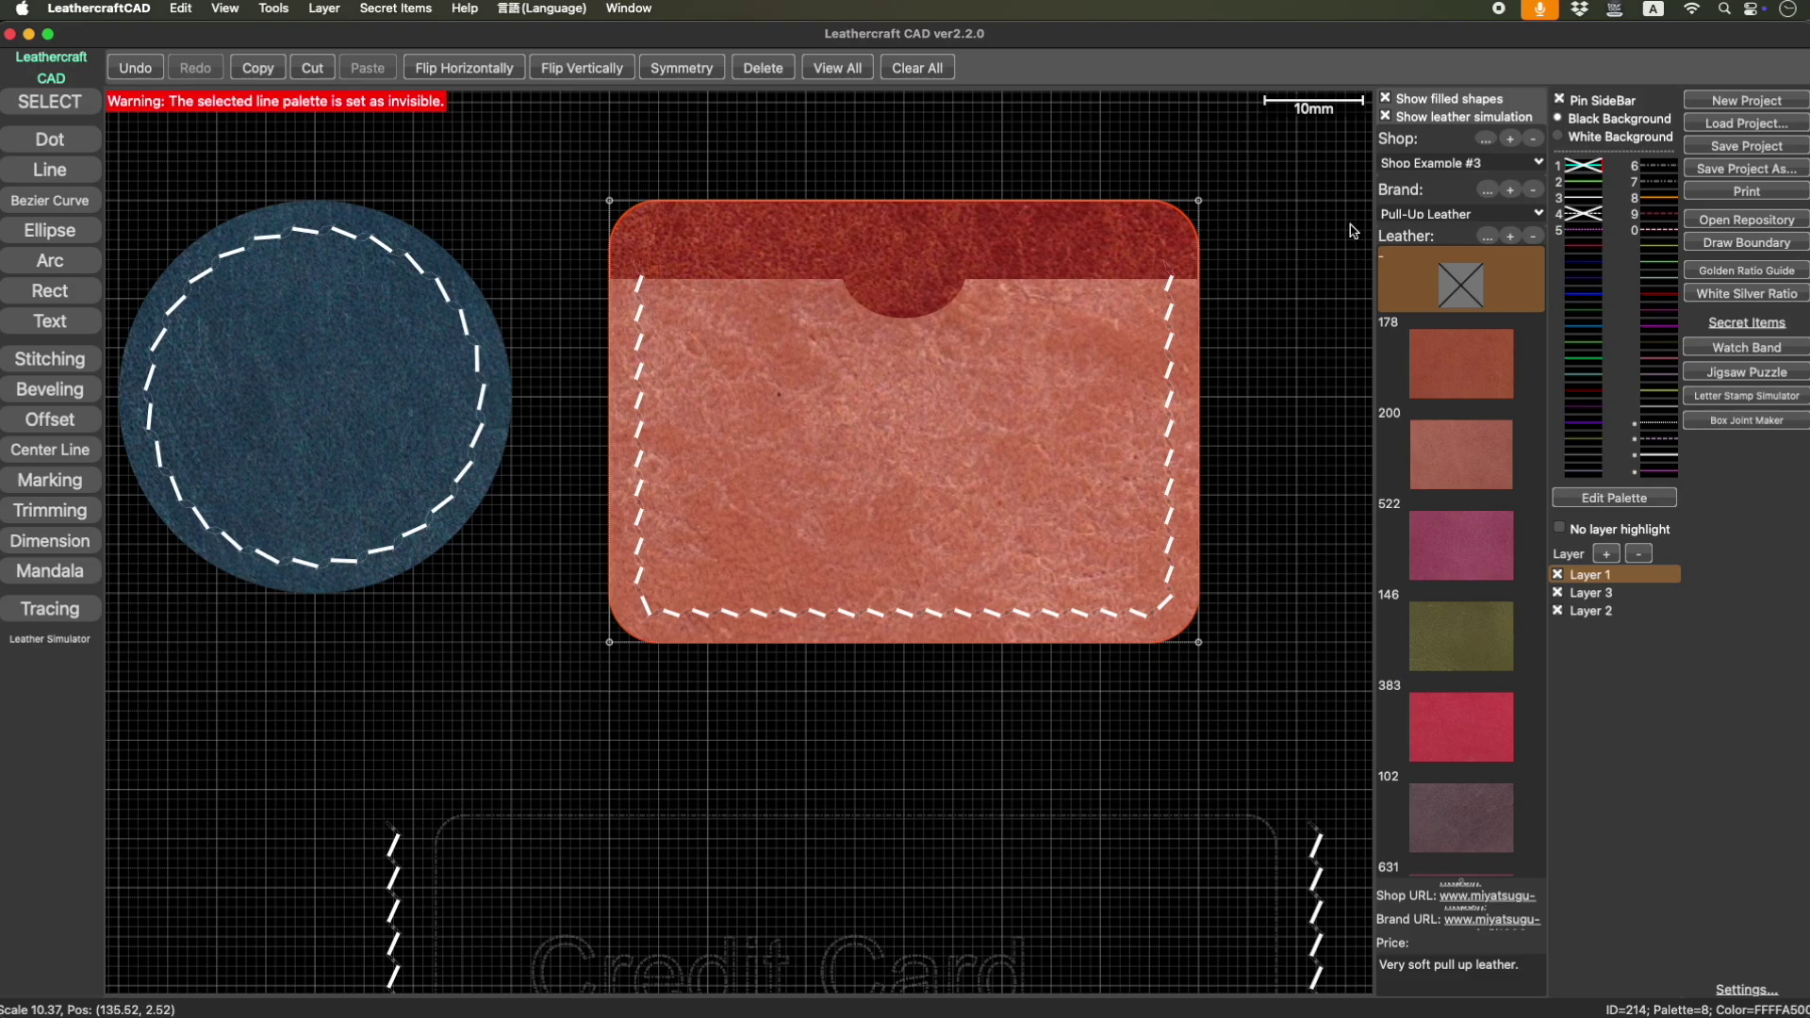
{"action": "scroll", "coordinate": [1504, 407], "scroll_direction": "down", "scroll_amount": 10}
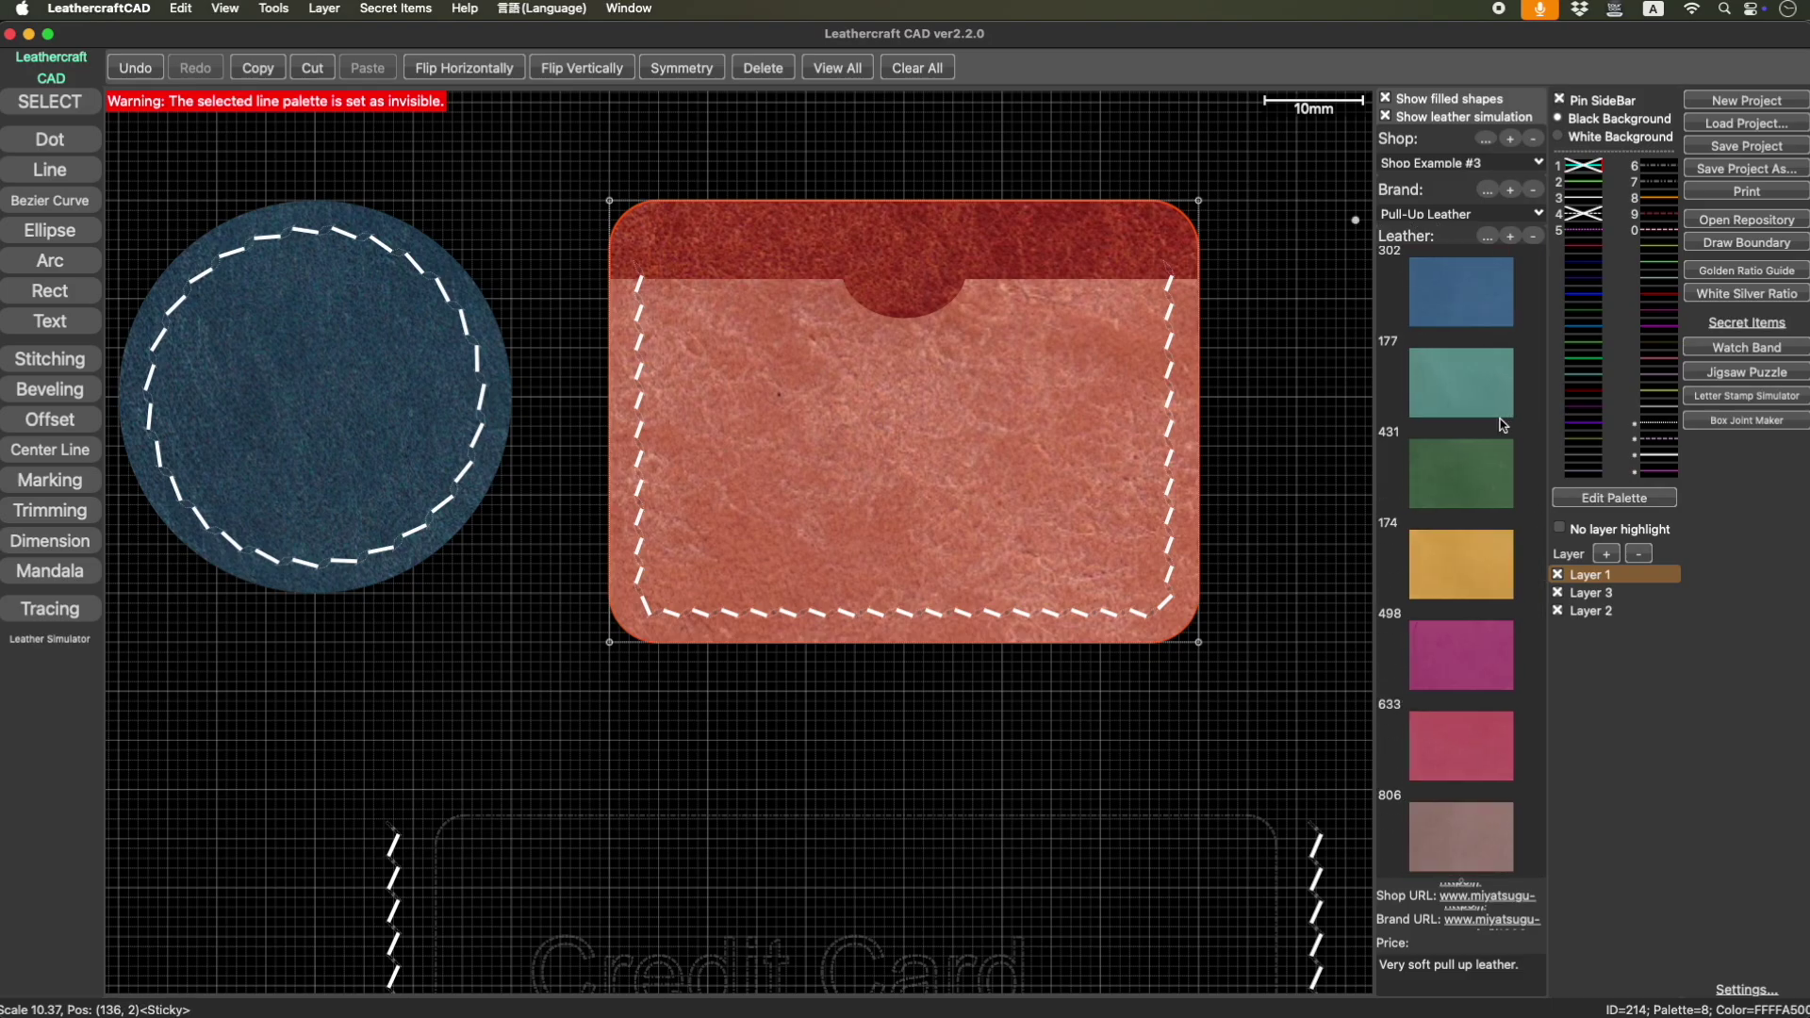
Apply Pull-Up Leather 174 to the small card case's front pocket and Pull-Up Leather 431 to its back piece.
{"action": "left_click", "coordinate": [926, 439]}
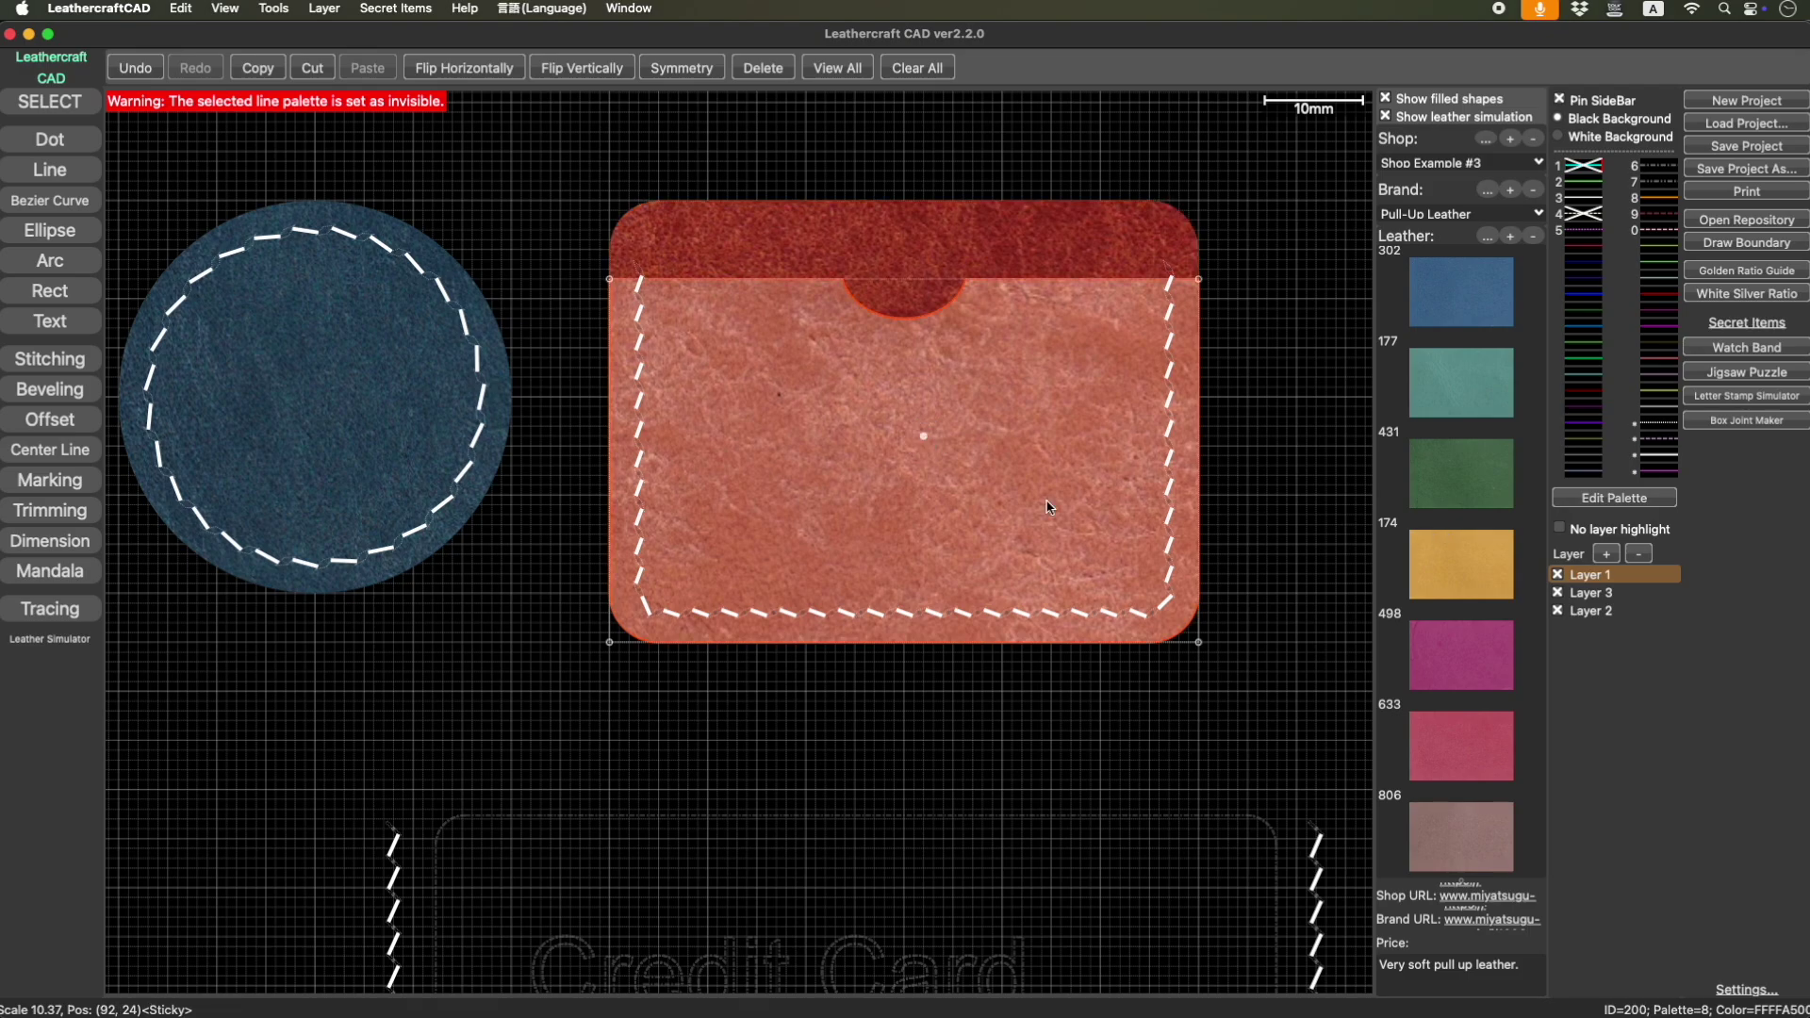
{"action": "left_click", "coordinate": [1451, 568]}
{"action": "left_click", "coordinate": [987, 255]}
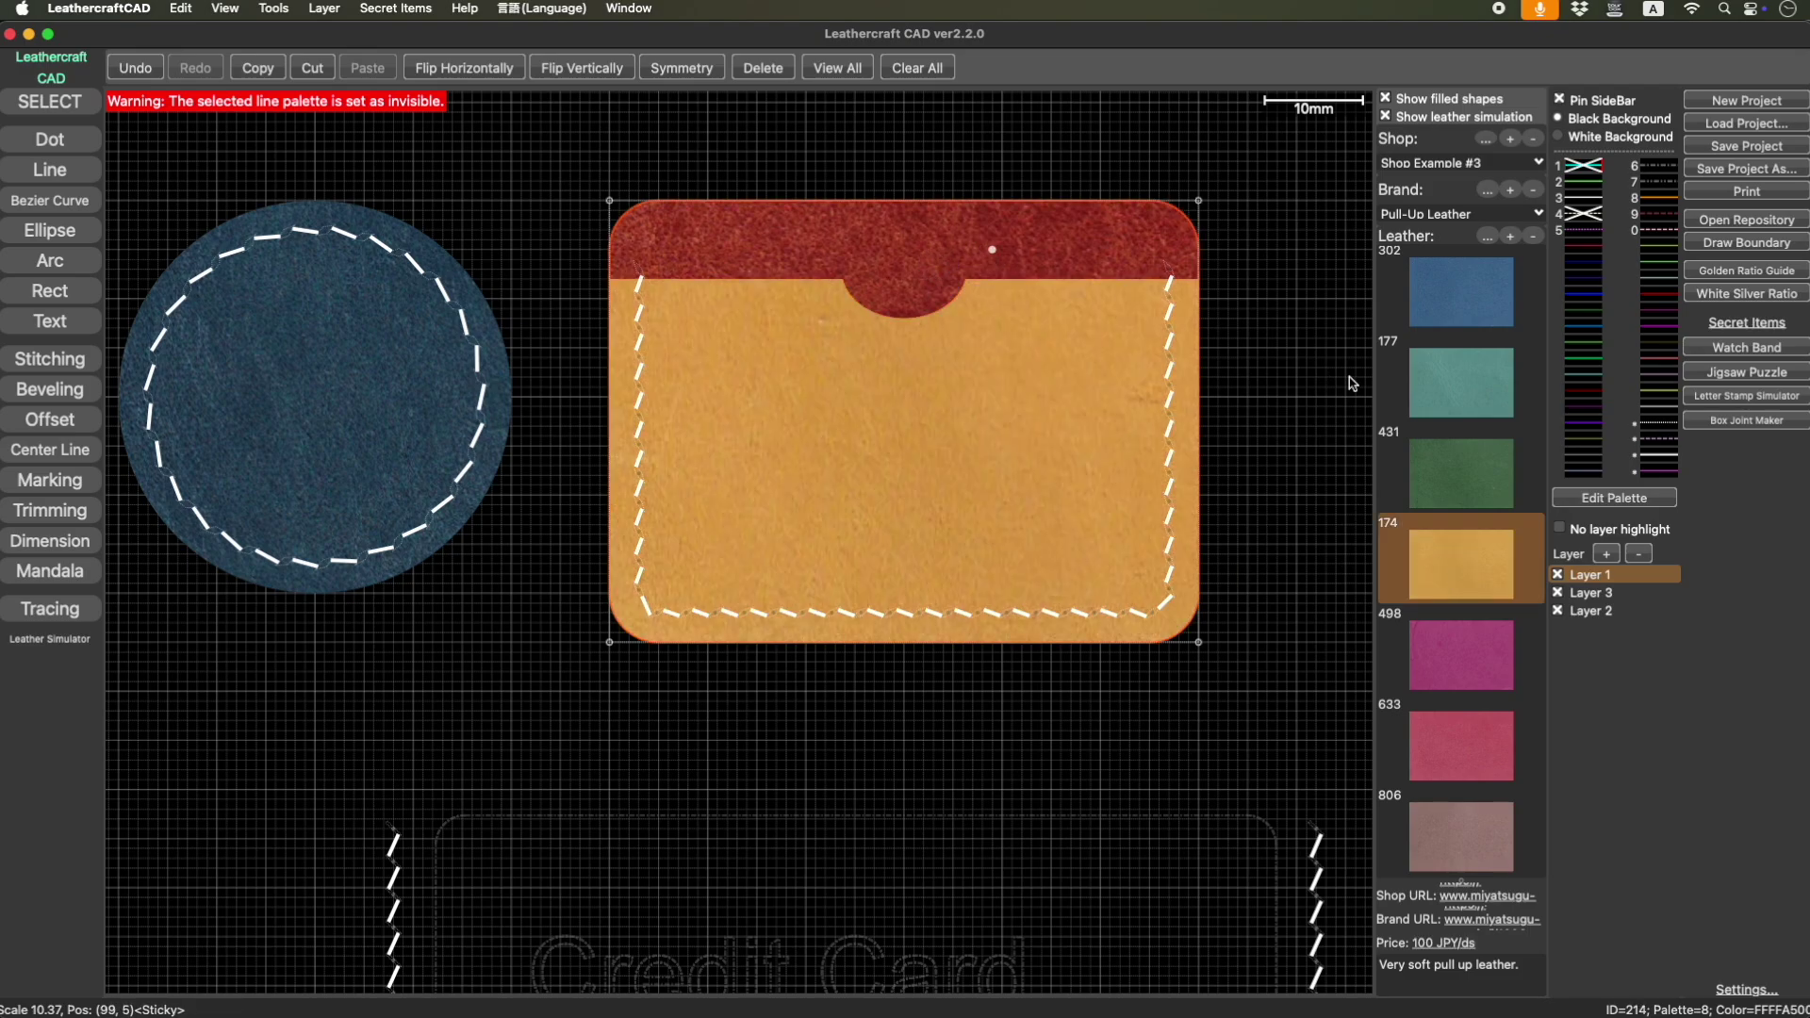
{"action": "left_click", "coordinate": [1456, 473]}
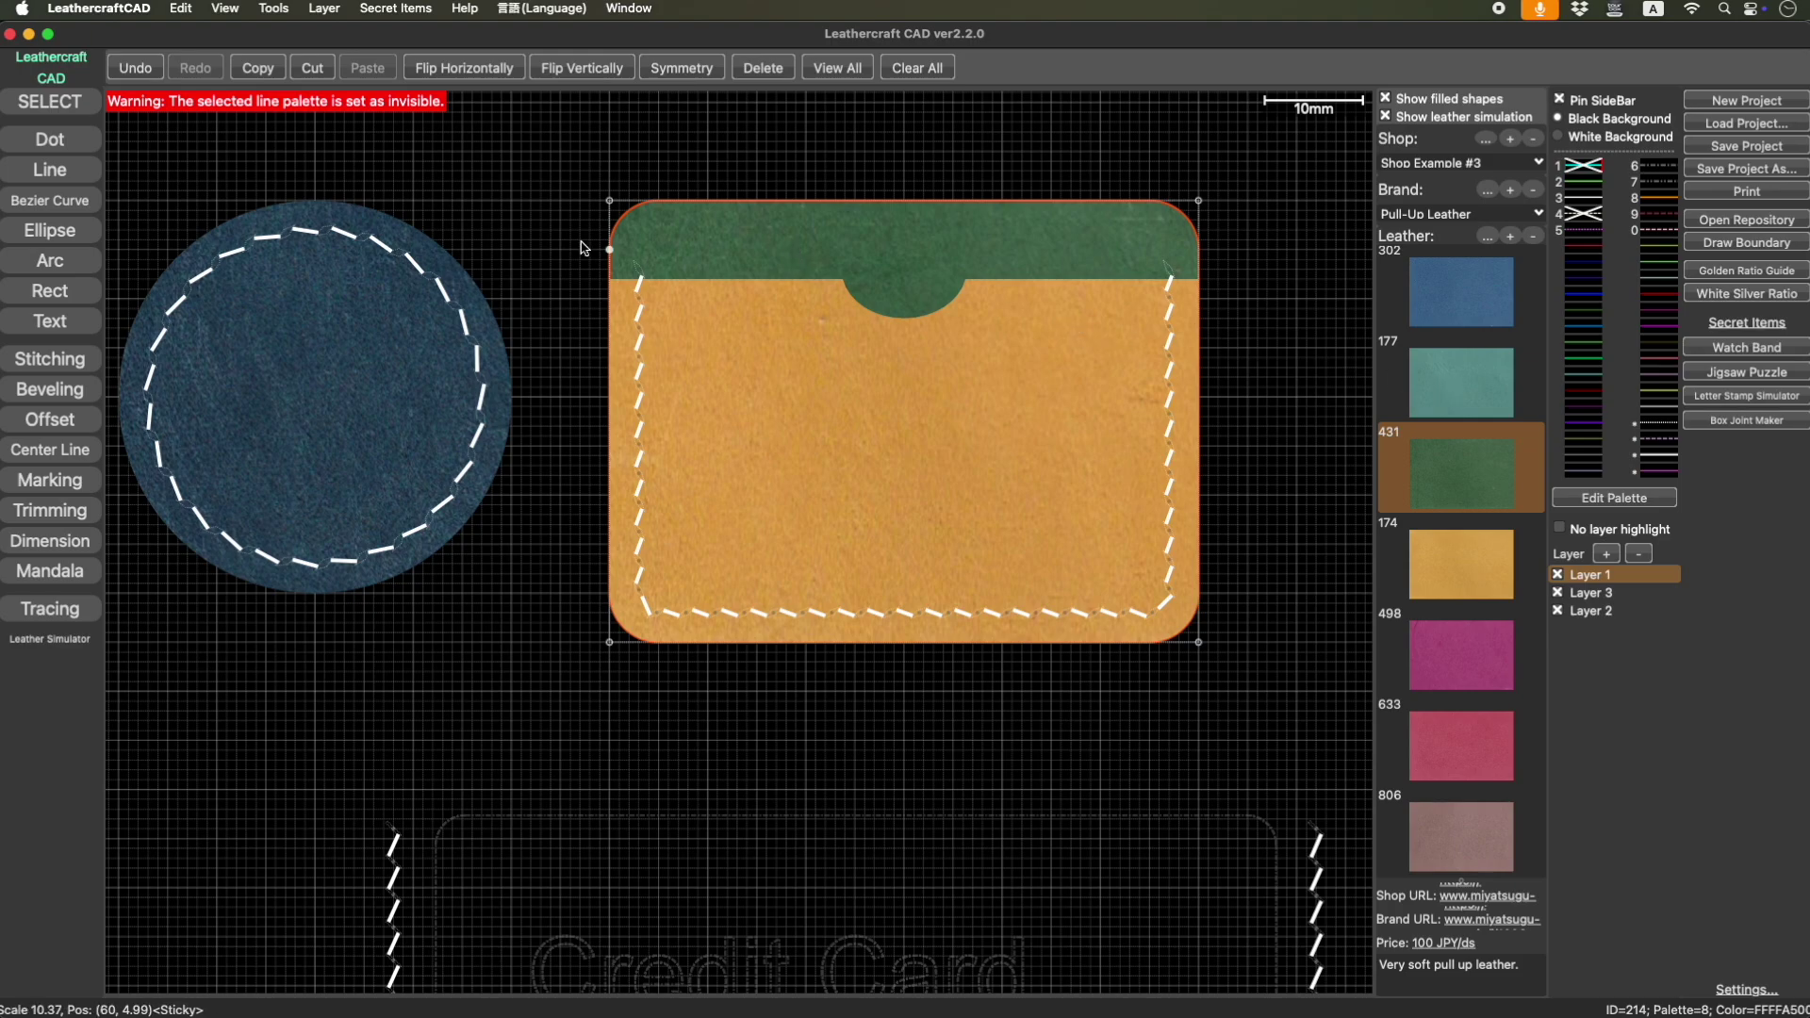
Change the stitching simulator thread color of the small card case's stitches to green #10AC10.
{"action": "left_click_drag", "start_coordinate": [573, 242], "coordinate": [1217, 674]}
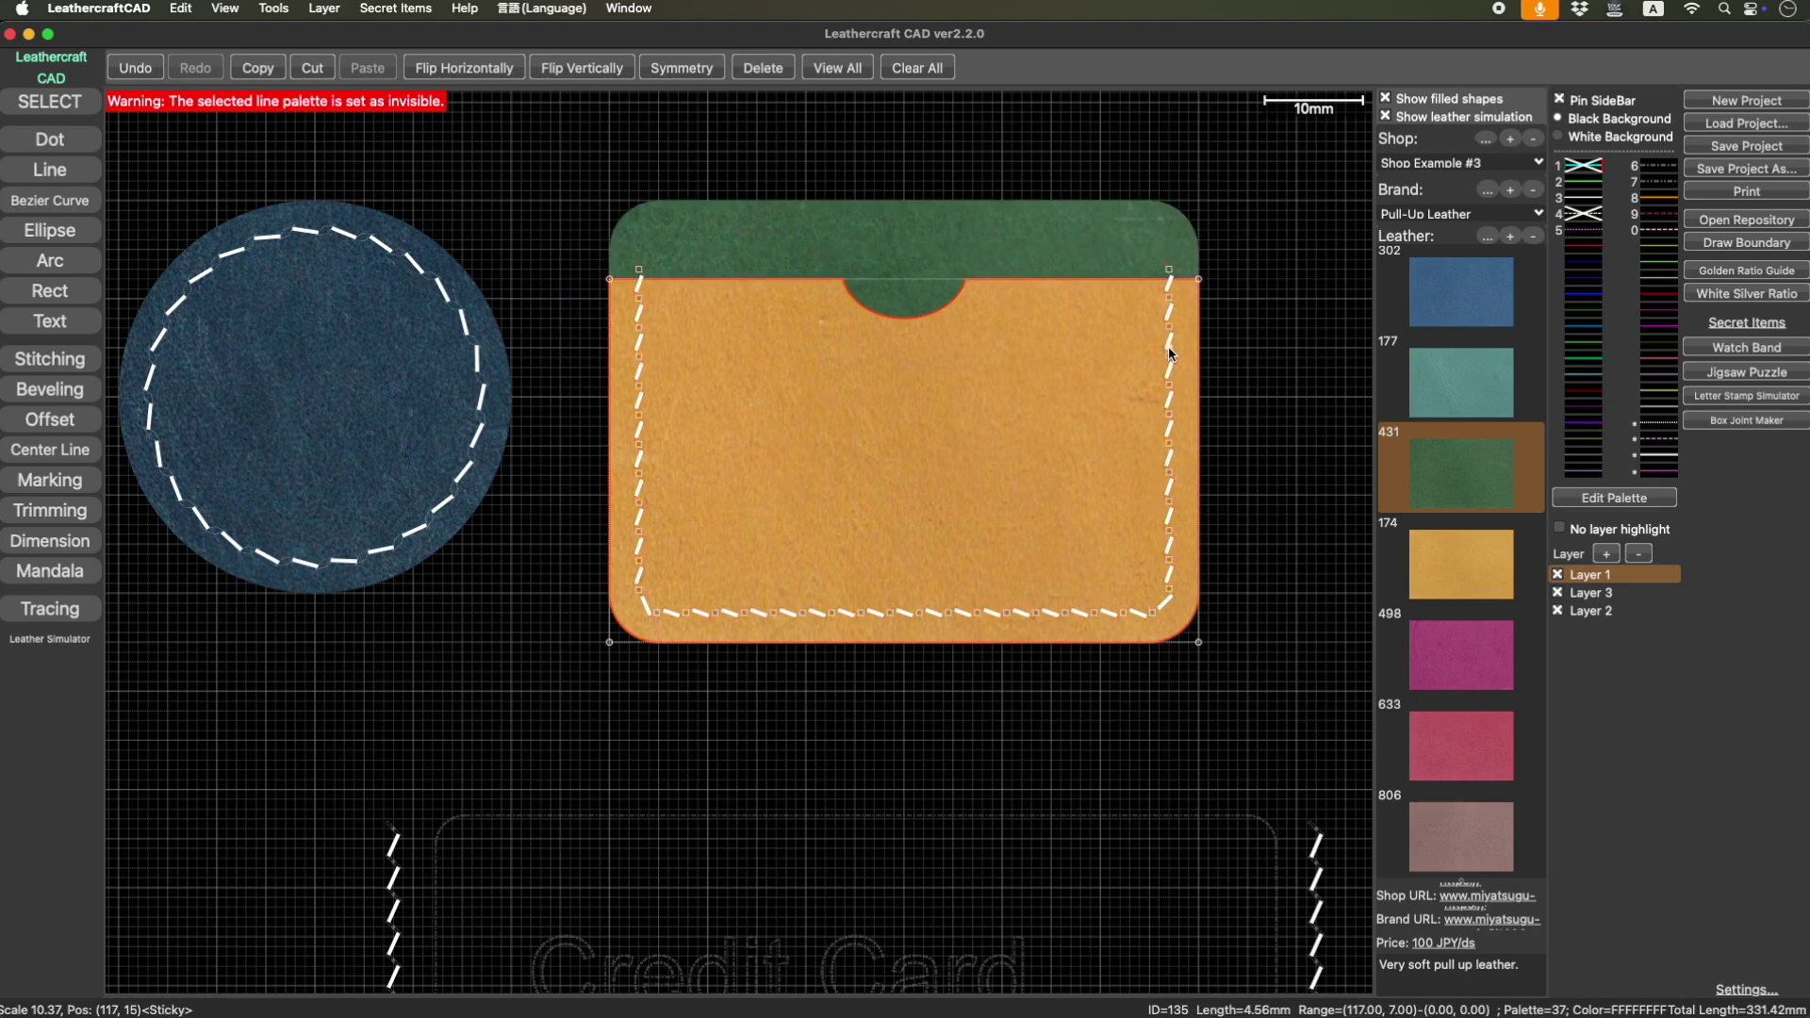
{"action": "left_click_drag", "start_coordinate": [579, 261], "coordinate": [1282, 693]}
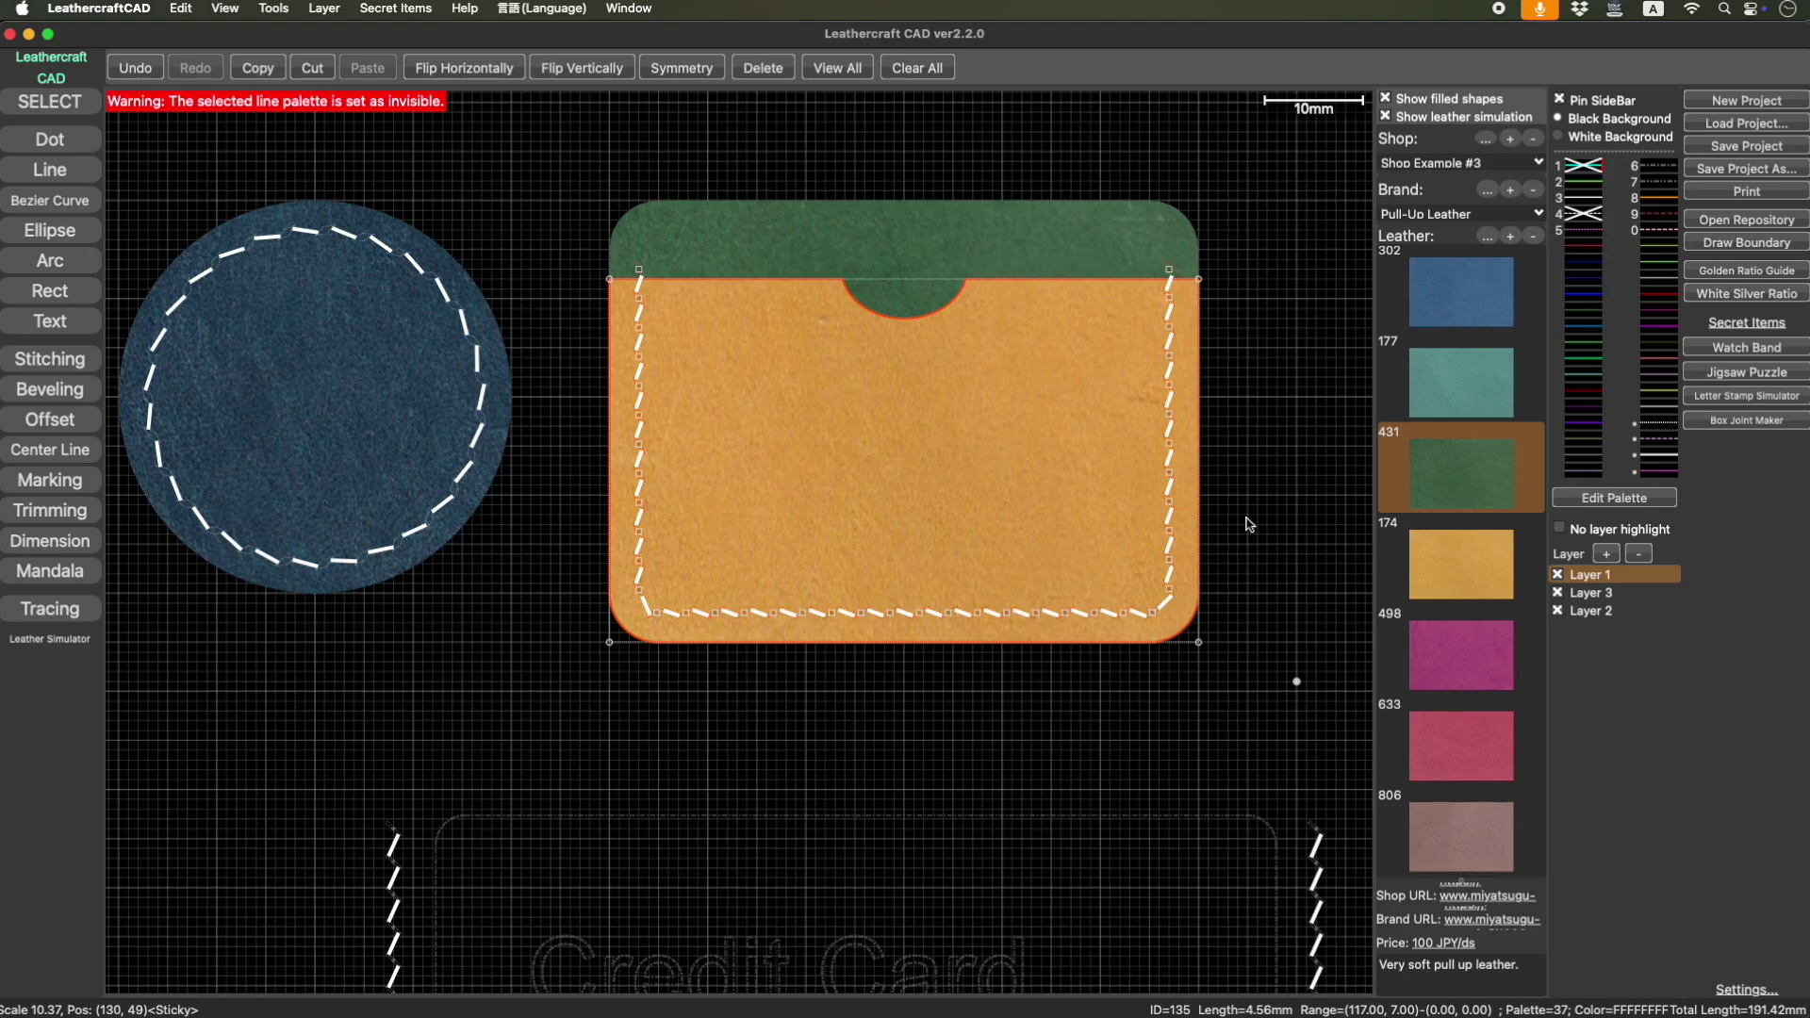
{"action": "right_click", "coordinate": [1170, 322]}
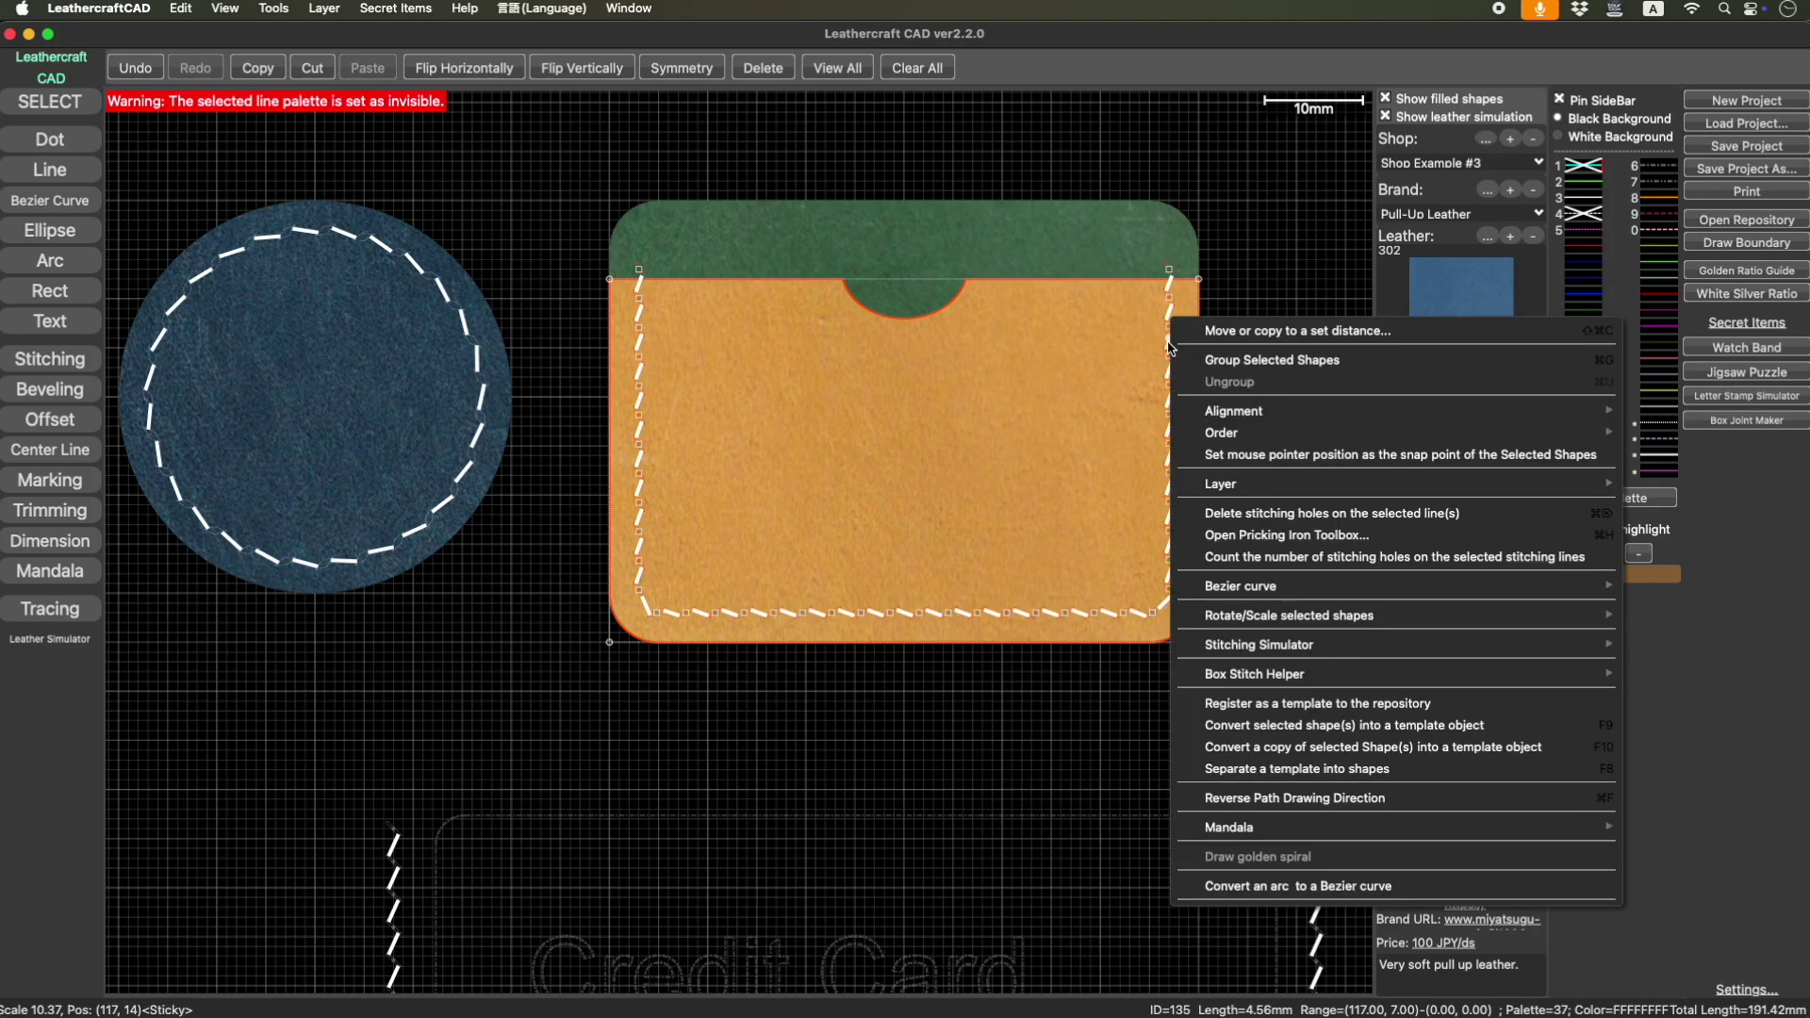
{"action": "mouse_move", "coordinate": [1281, 658]}
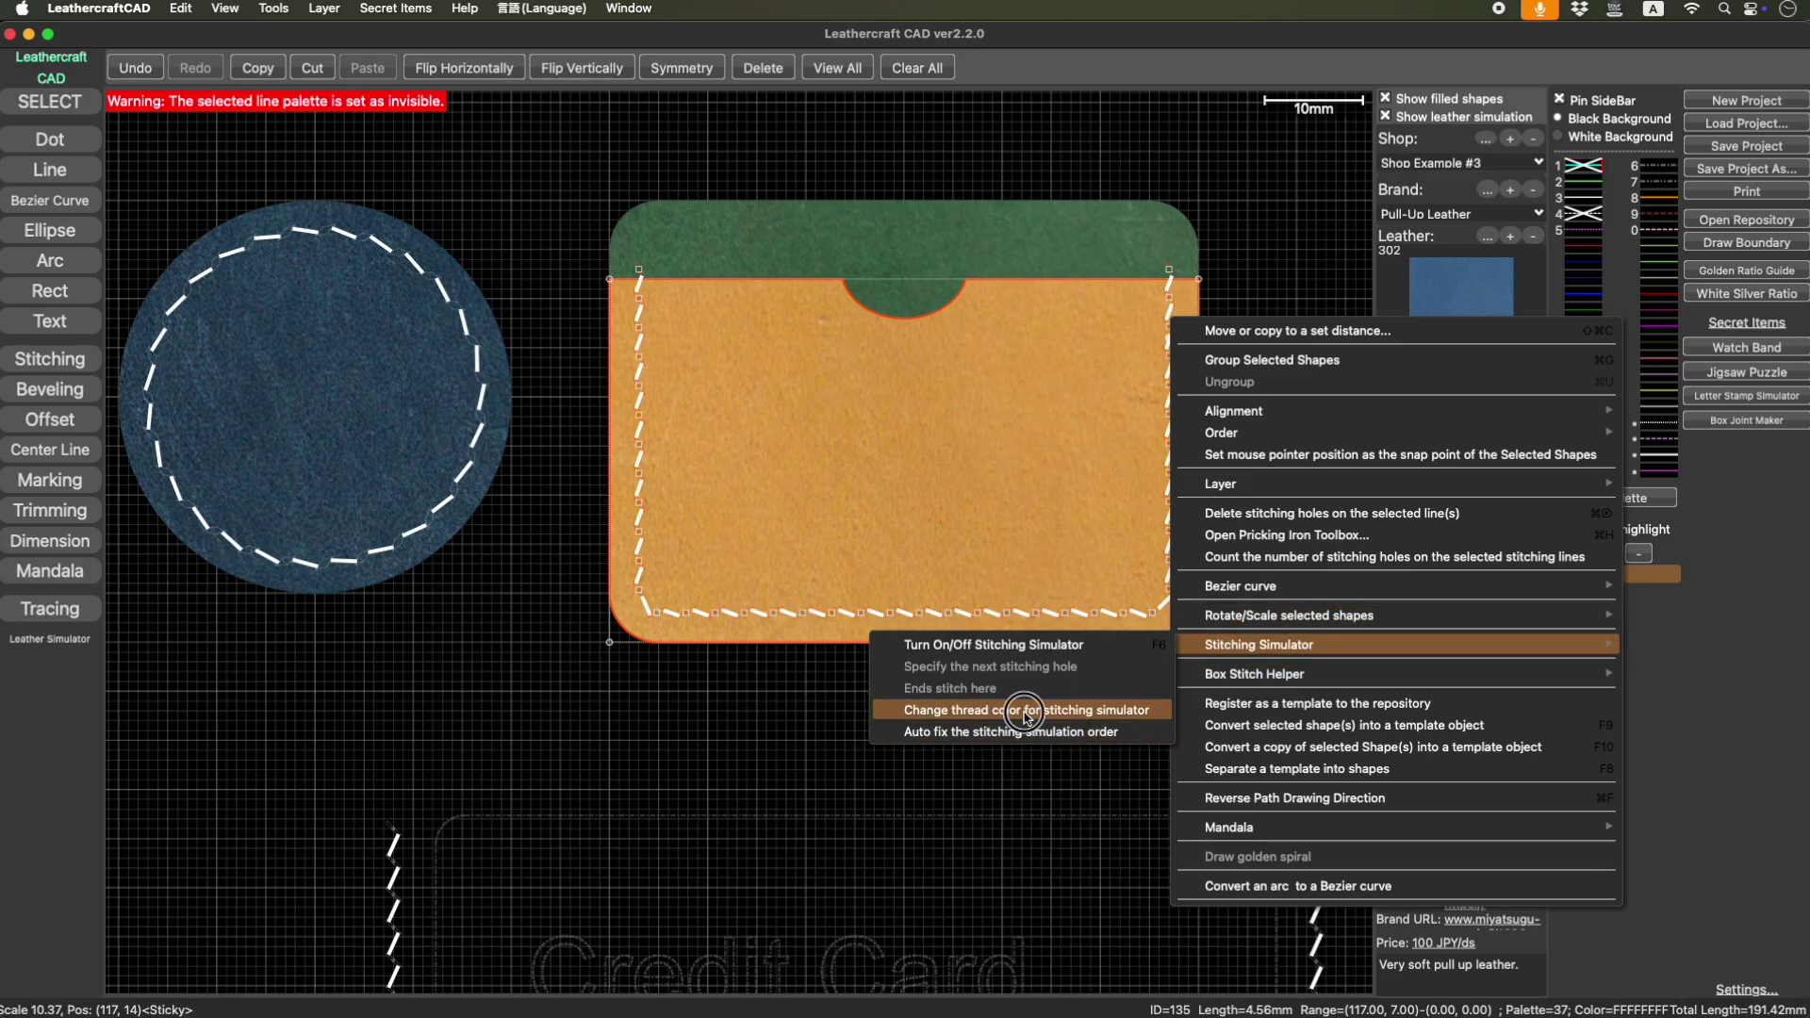
{"action": "left_click", "coordinate": [1028, 713]}
{"action": "left_click", "coordinate": [905, 489]}
{"action": "mouse_move", "coordinate": [903, 552]}
{"action": "left_mouse_down"}
{"action": "mouse_move", "coordinate": [909, 528]}
{"action": "mouse_move", "coordinate": [906, 568]}
{"action": "left_mouse_up"}
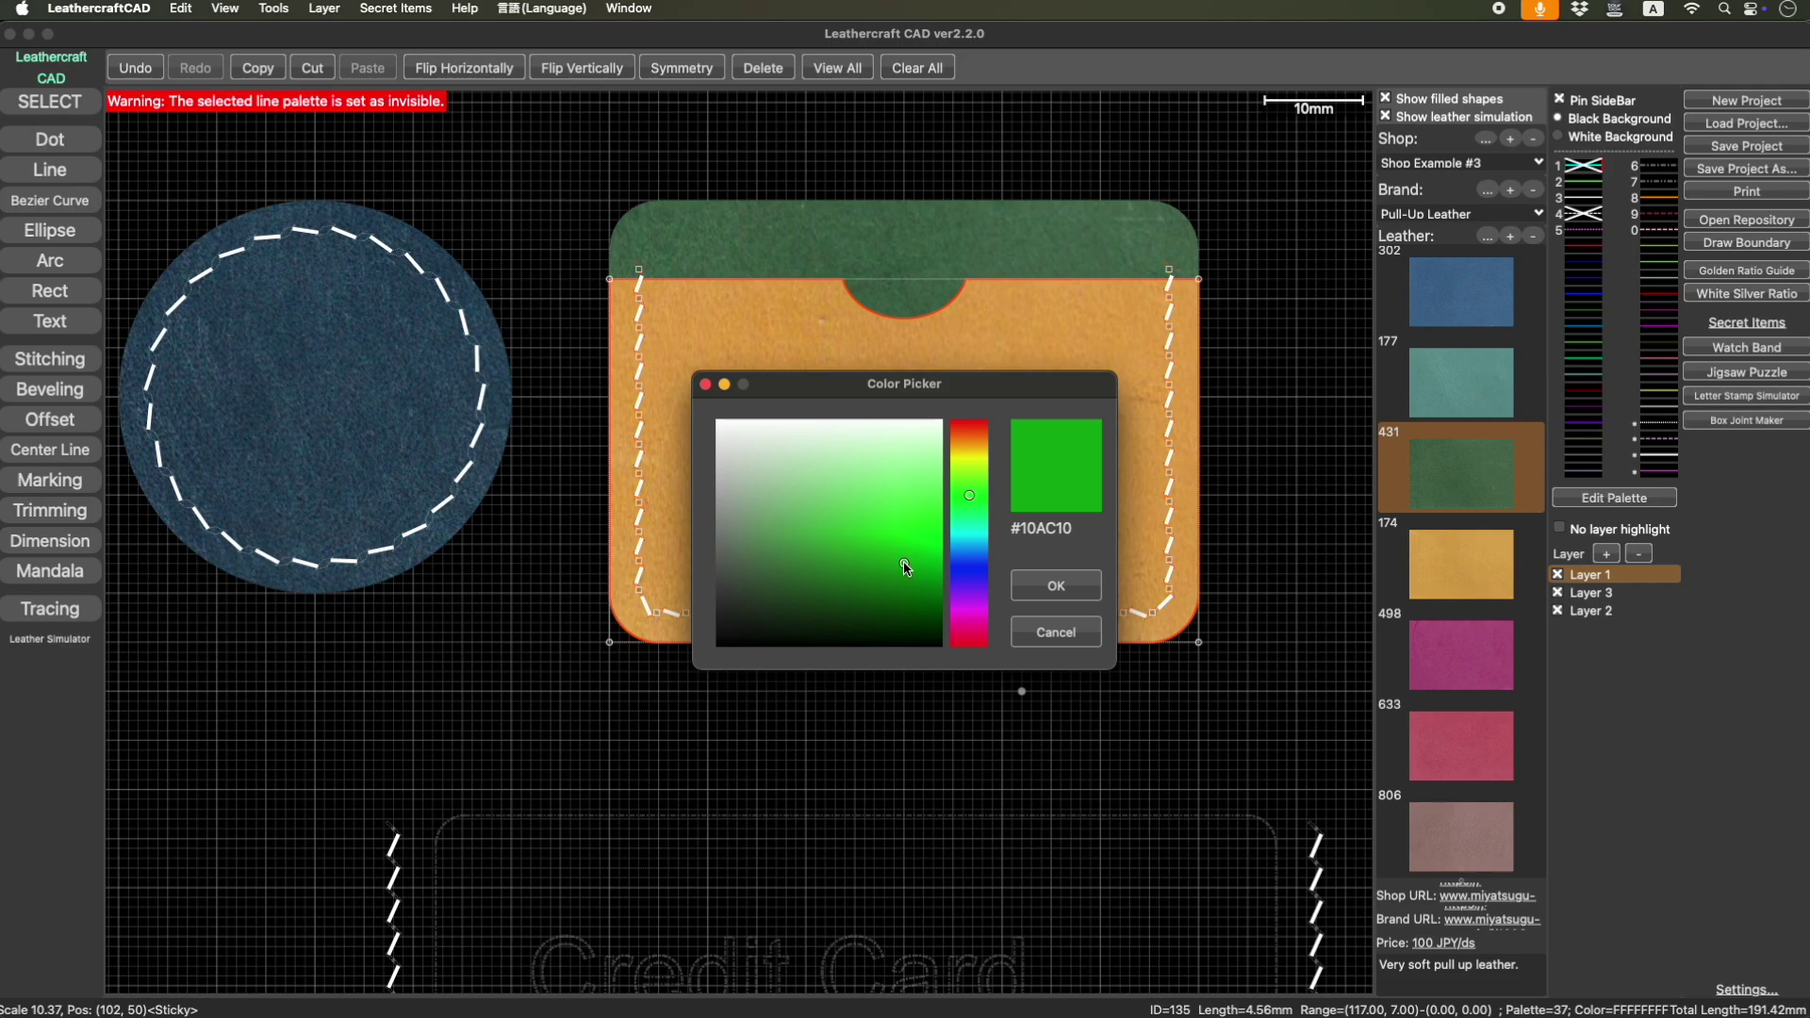
{"action": "left_click", "coordinate": [1037, 594]}
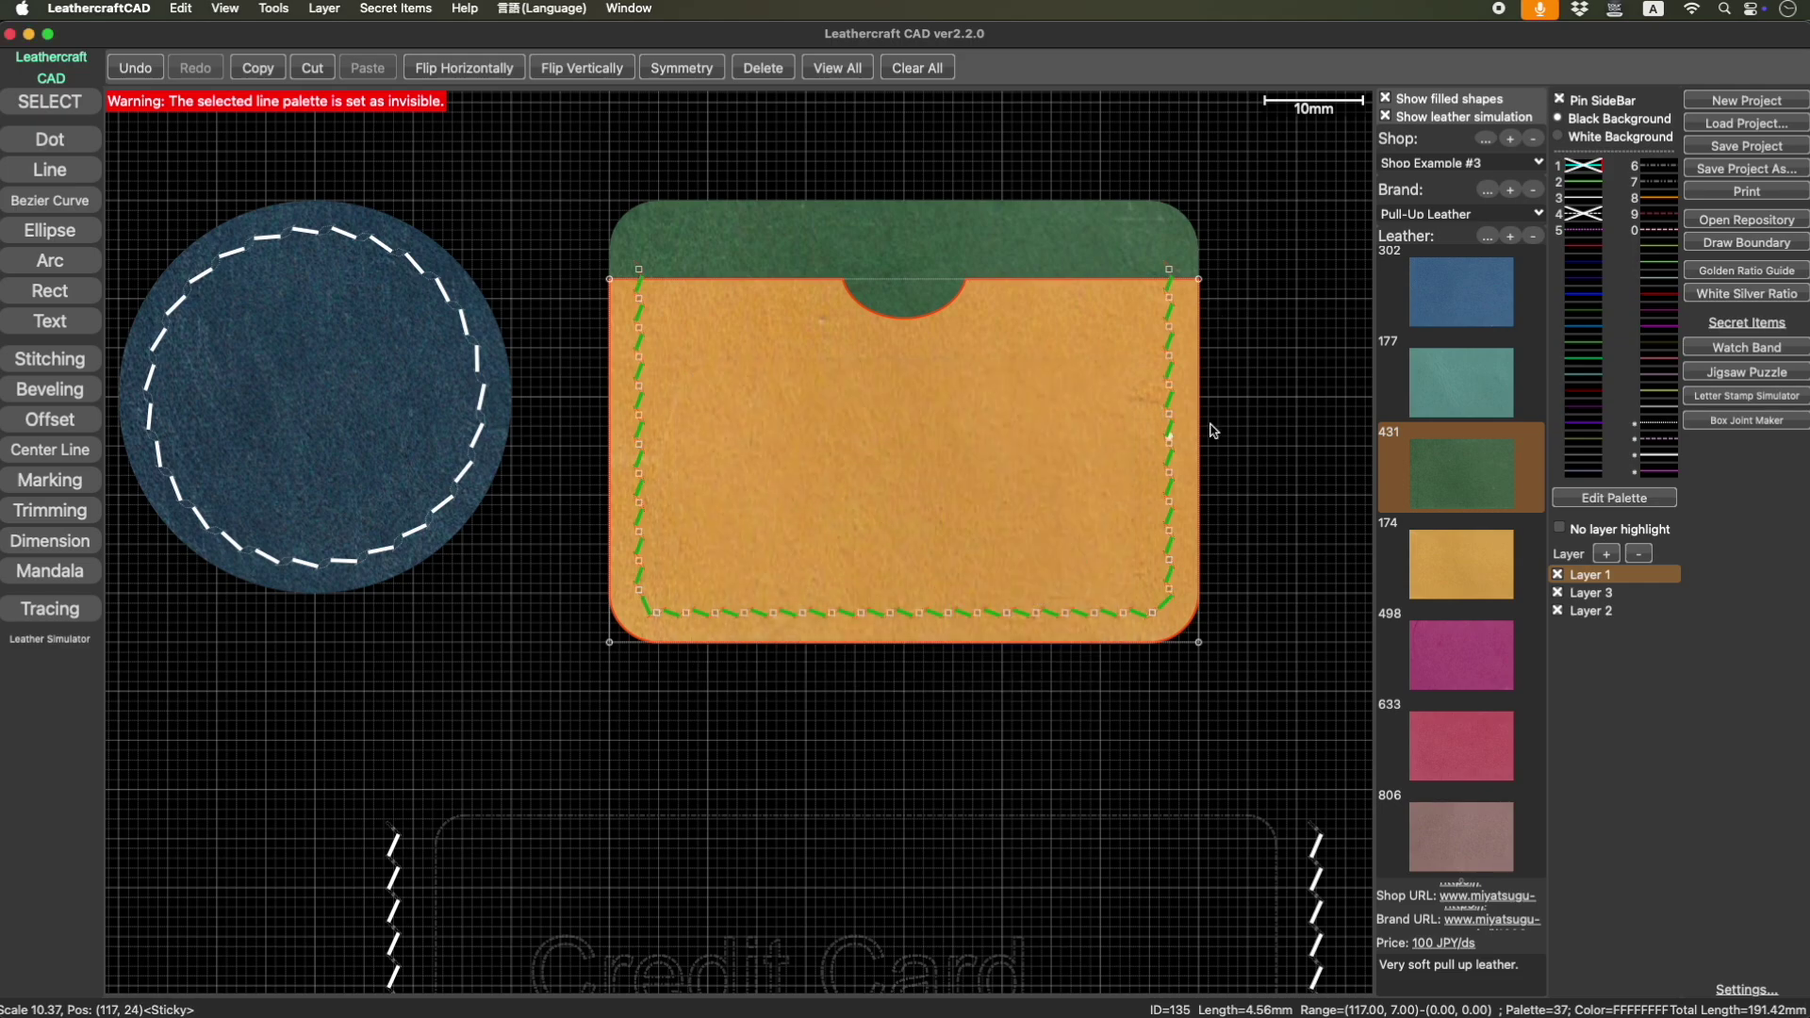
{"action": "left_click", "coordinate": [1311, 381]}
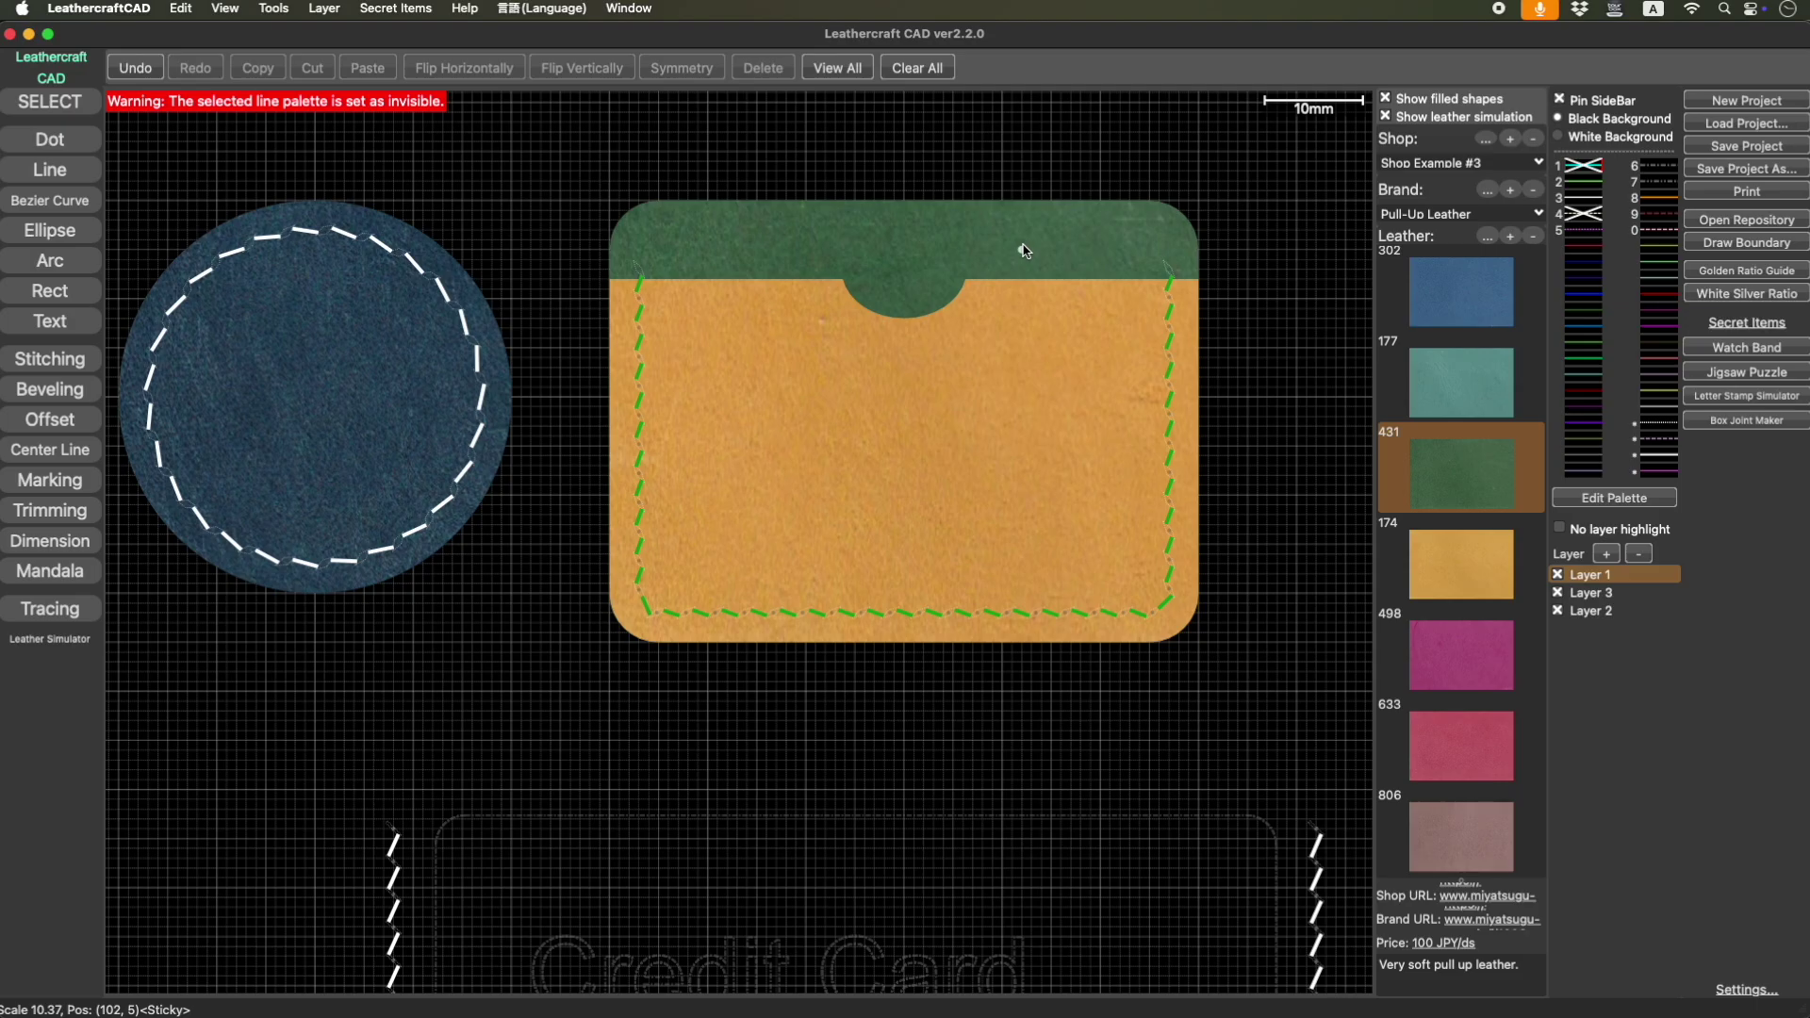
Duplicate the outer rounded outline of the large credit card holder and place the copy in the empty space beside it.
{"action": "scroll", "coordinate": [958, 415], "scroll_direction": "down", "scroll_amount": 10}
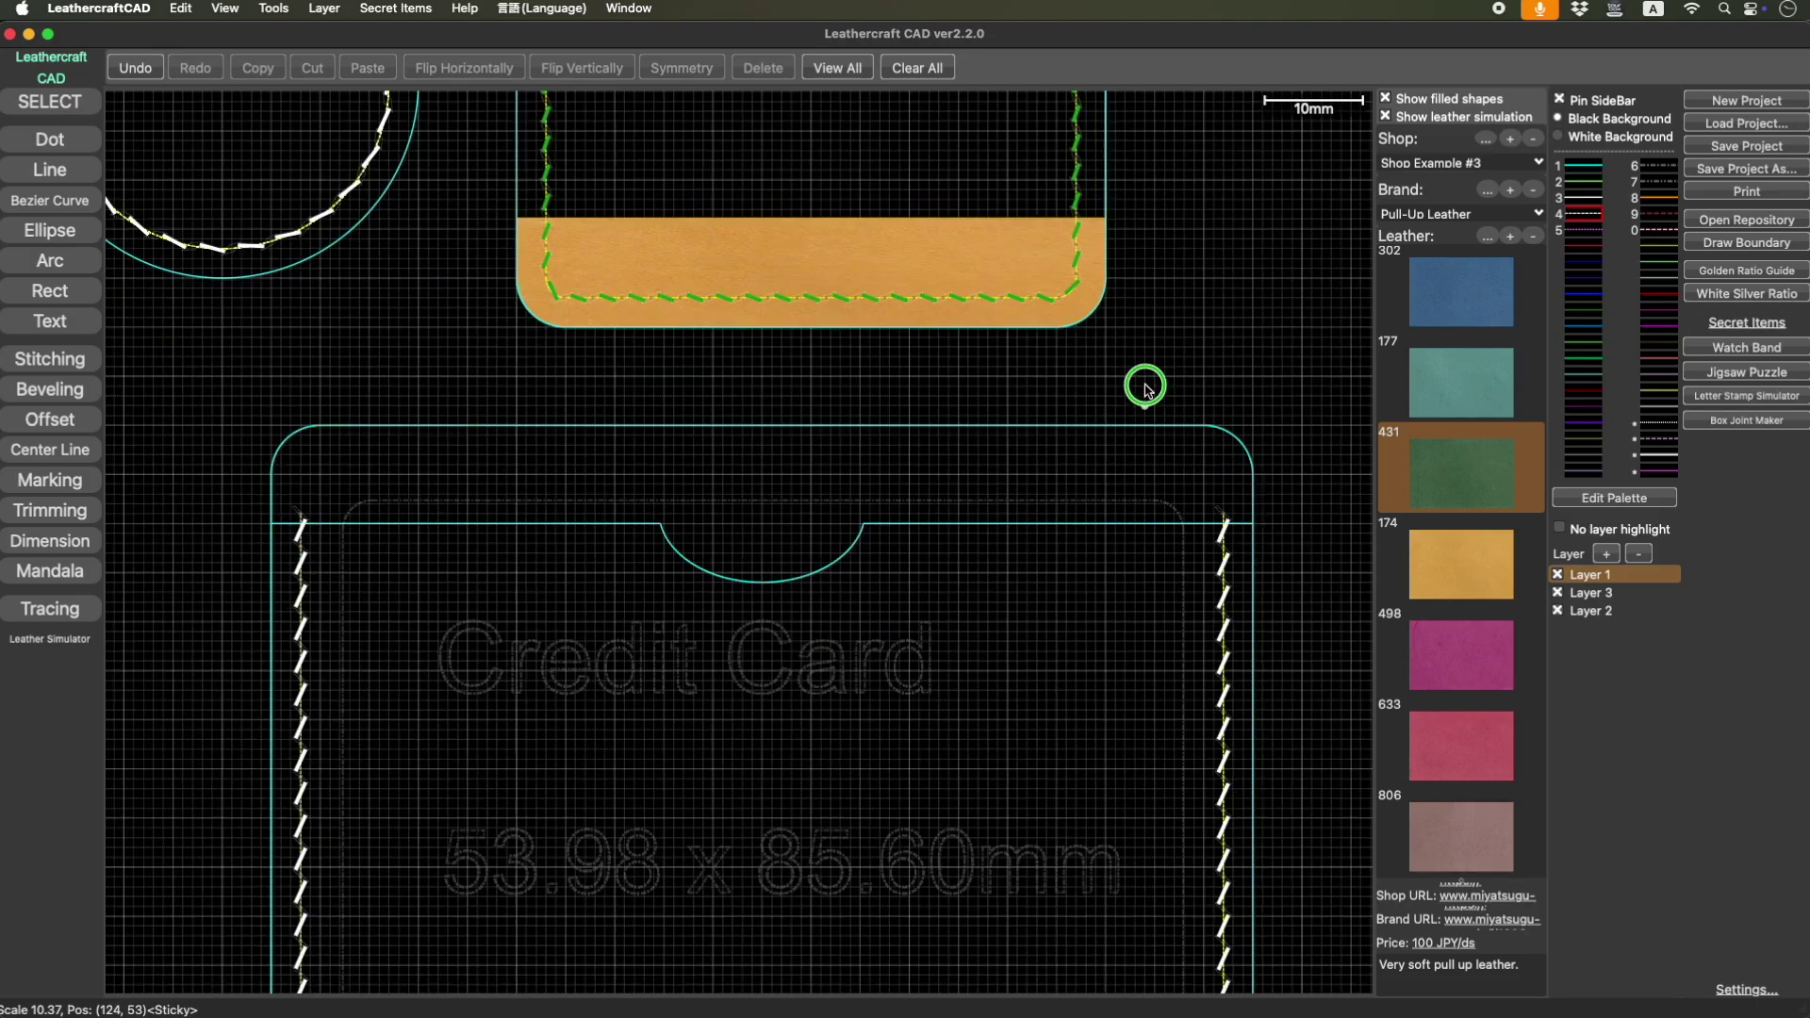
{"action": "scroll", "coordinate": [1162, 308], "scroll_direction": "down", "scroll_amount": 3}
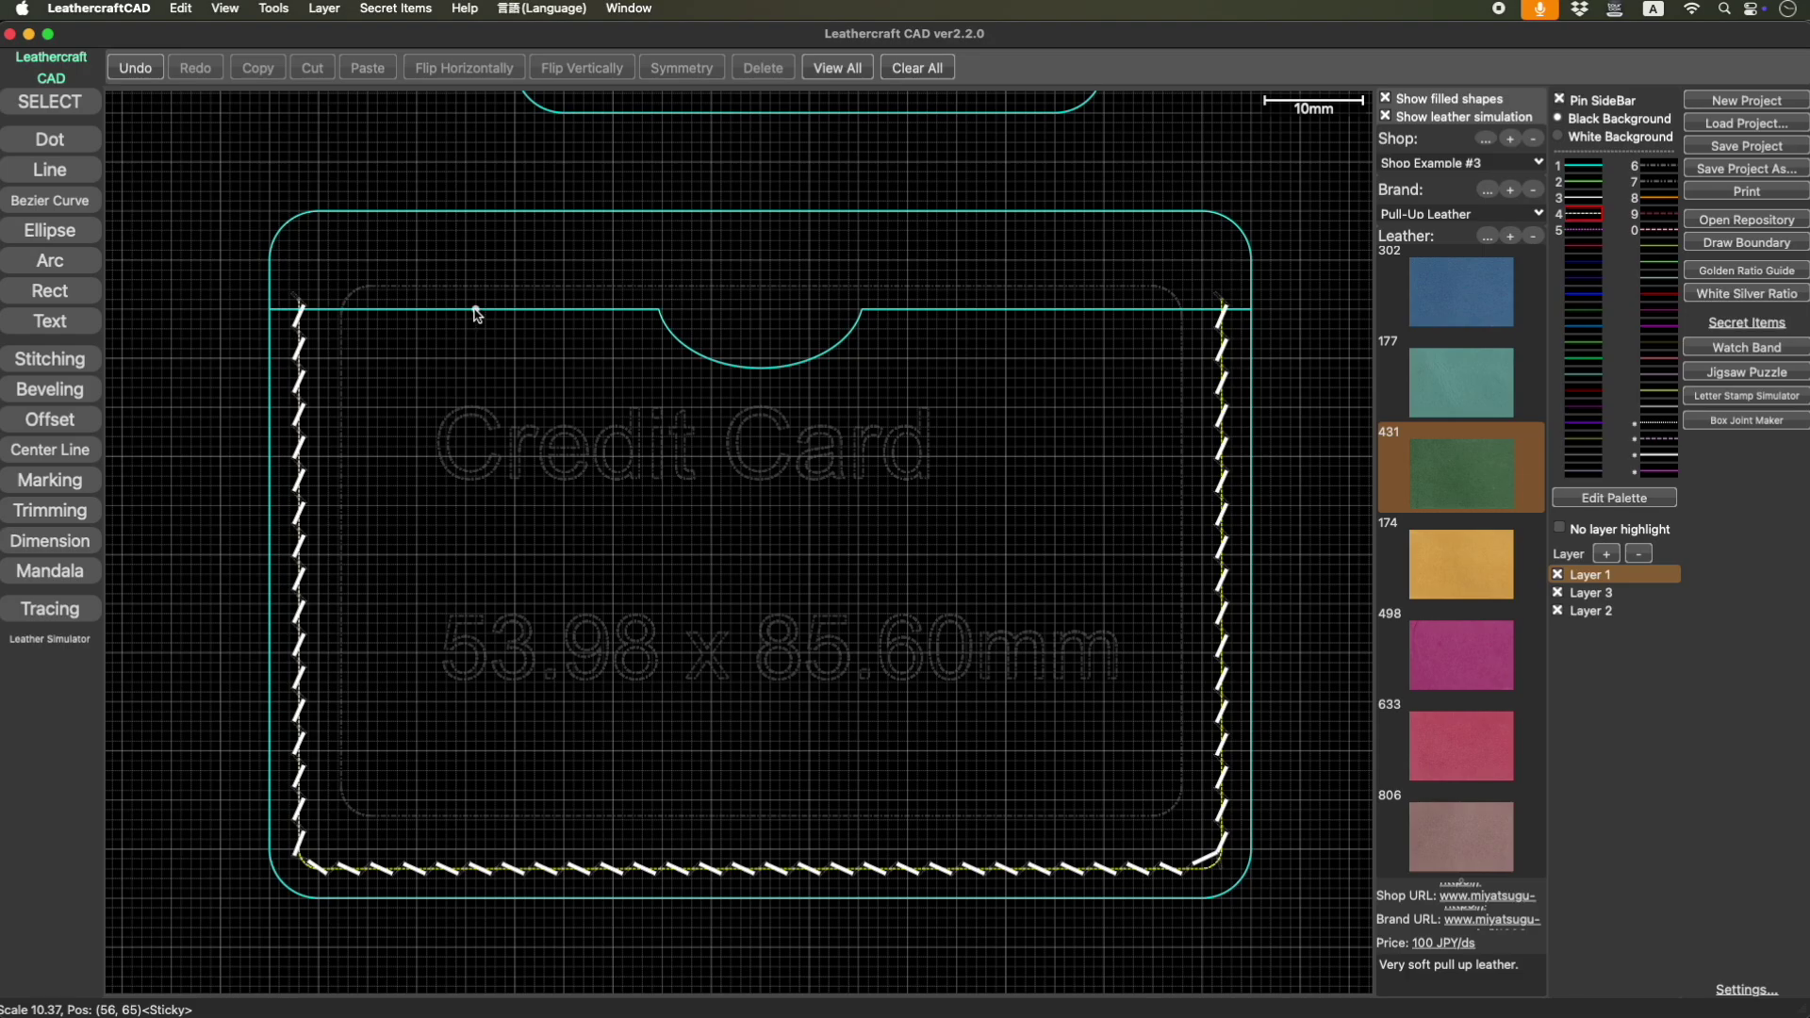
{"action": "scroll", "coordinate": [690, 248], "scroll_direction": "up", "scroll_amount": 1}
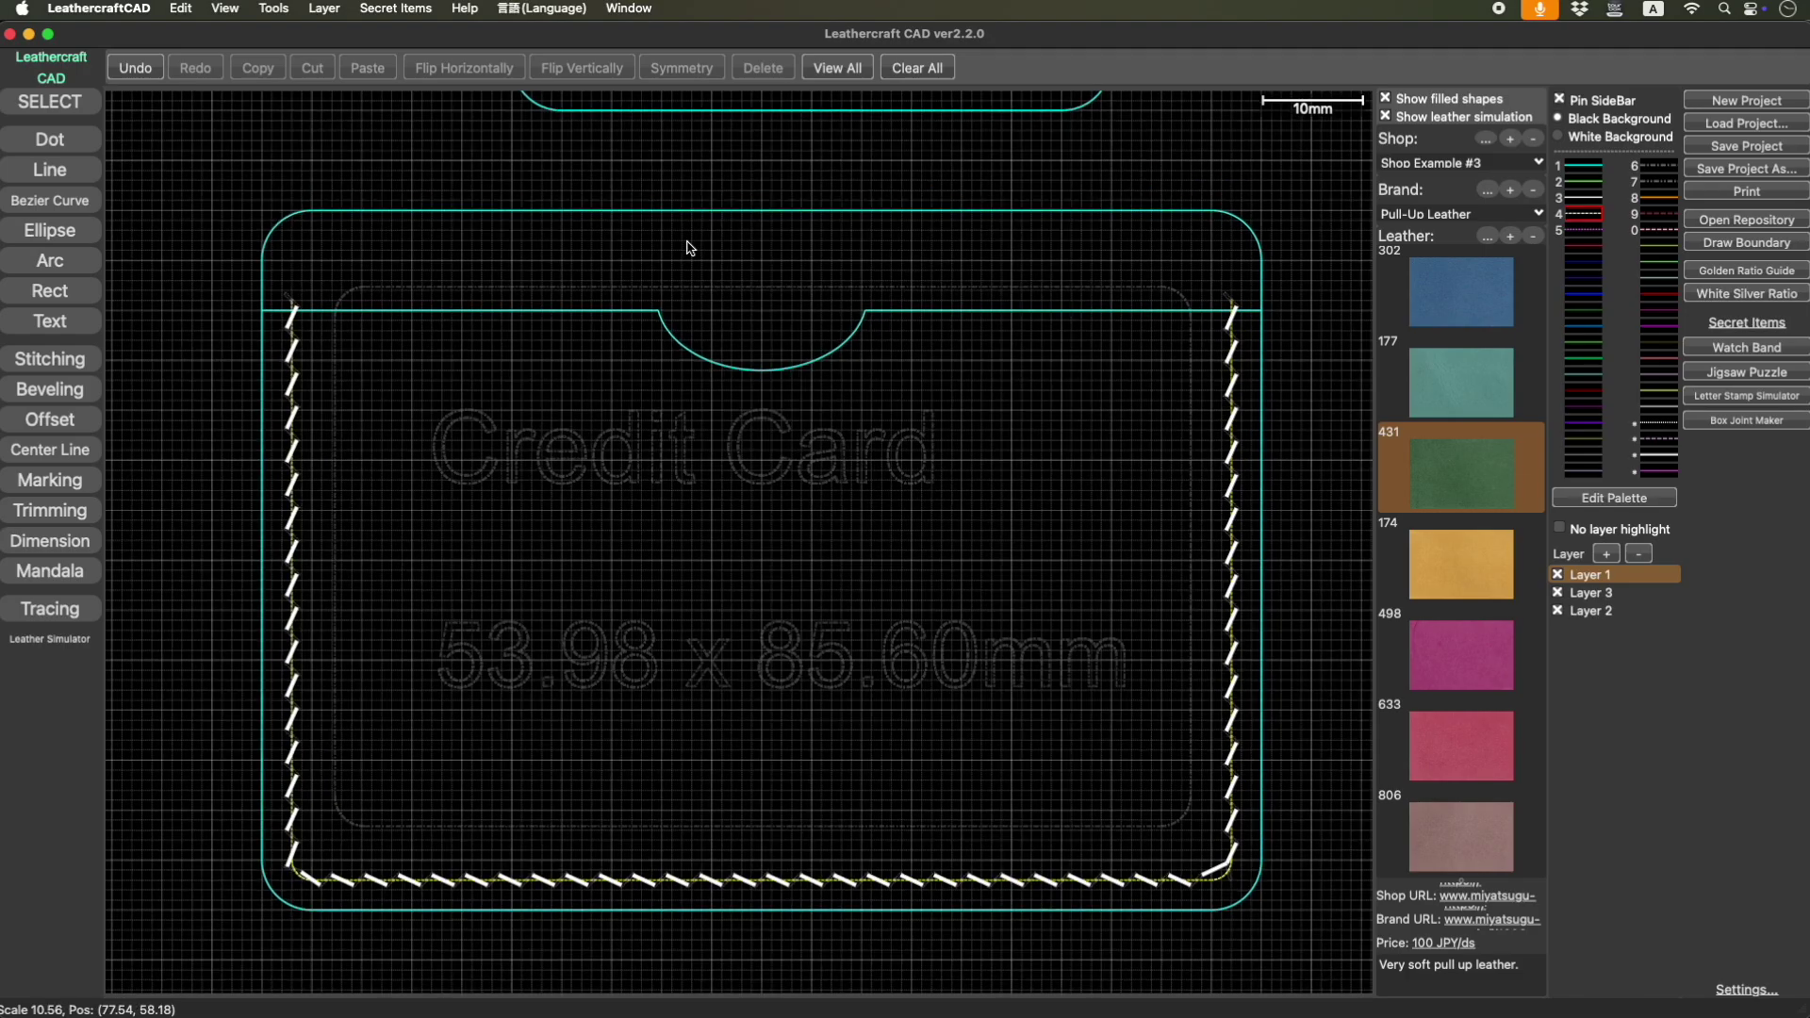
{"action": "scroll", "coordinate": [690, 248], "scroll_direction": "down", "scroll_amount": 1}
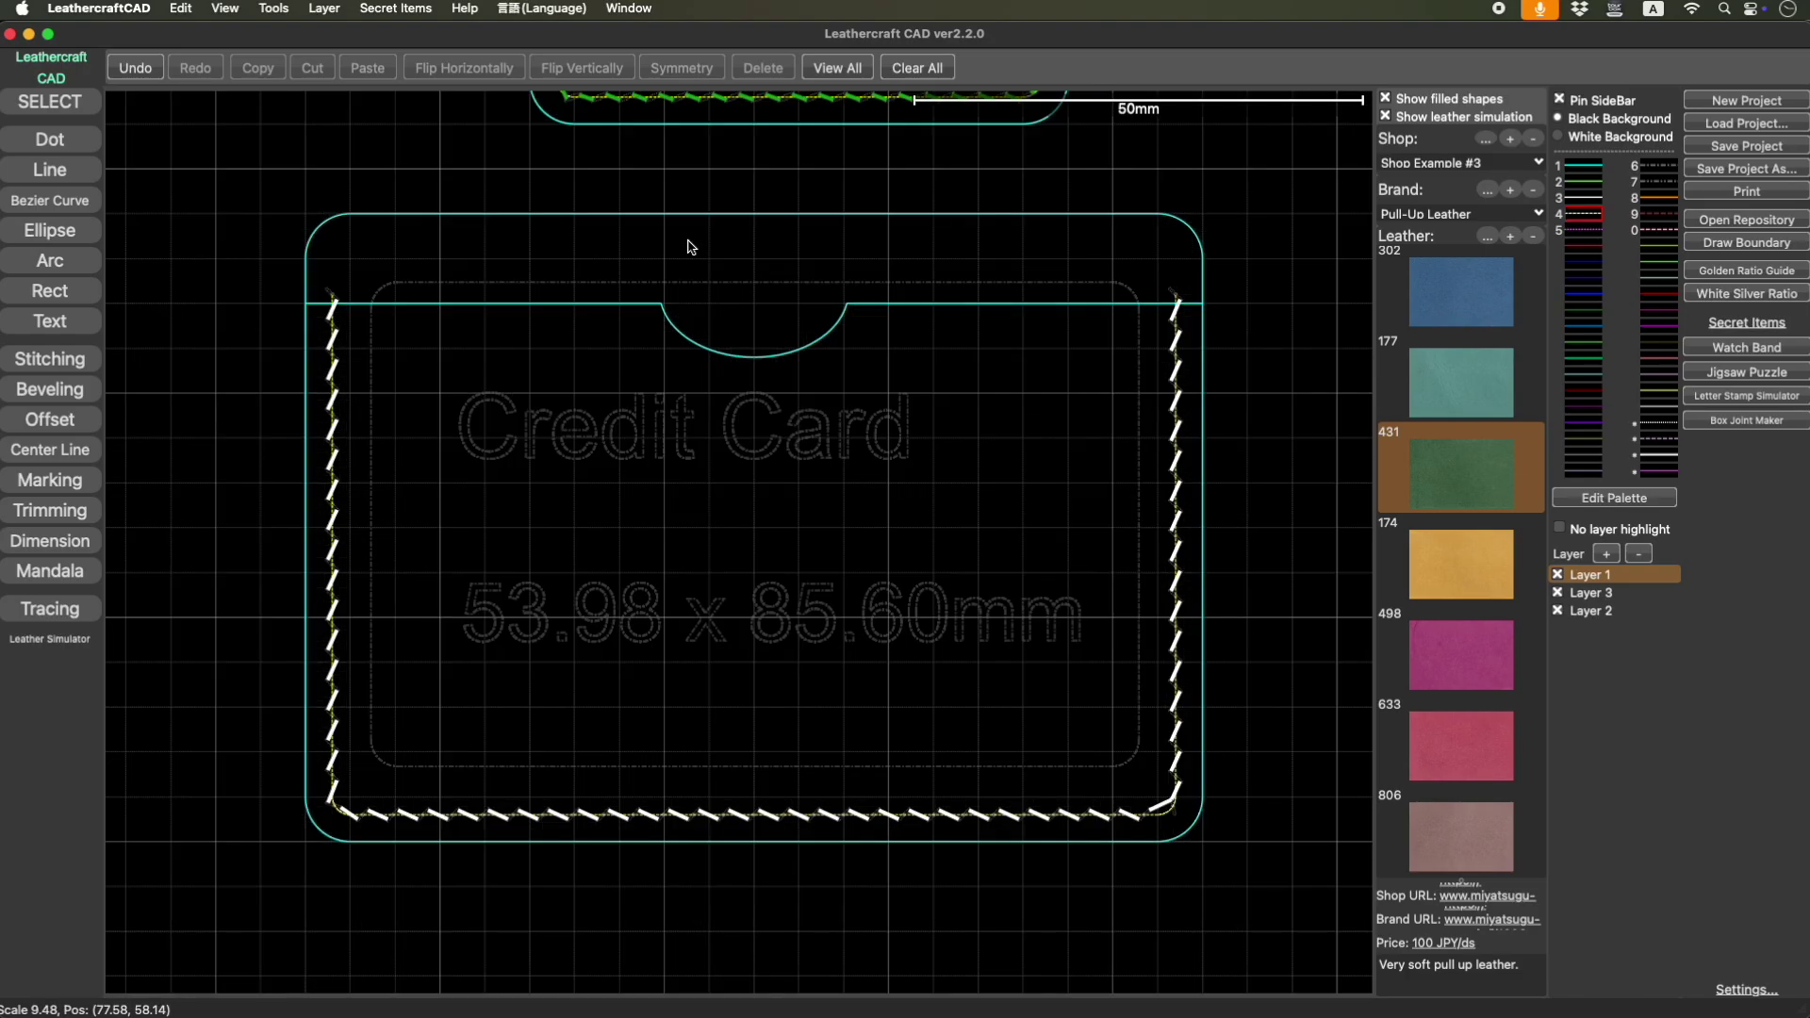
{"action": "scroll", "coordinate": [262, 268], "scroll_direction": "down", "scroll_amount": 5}
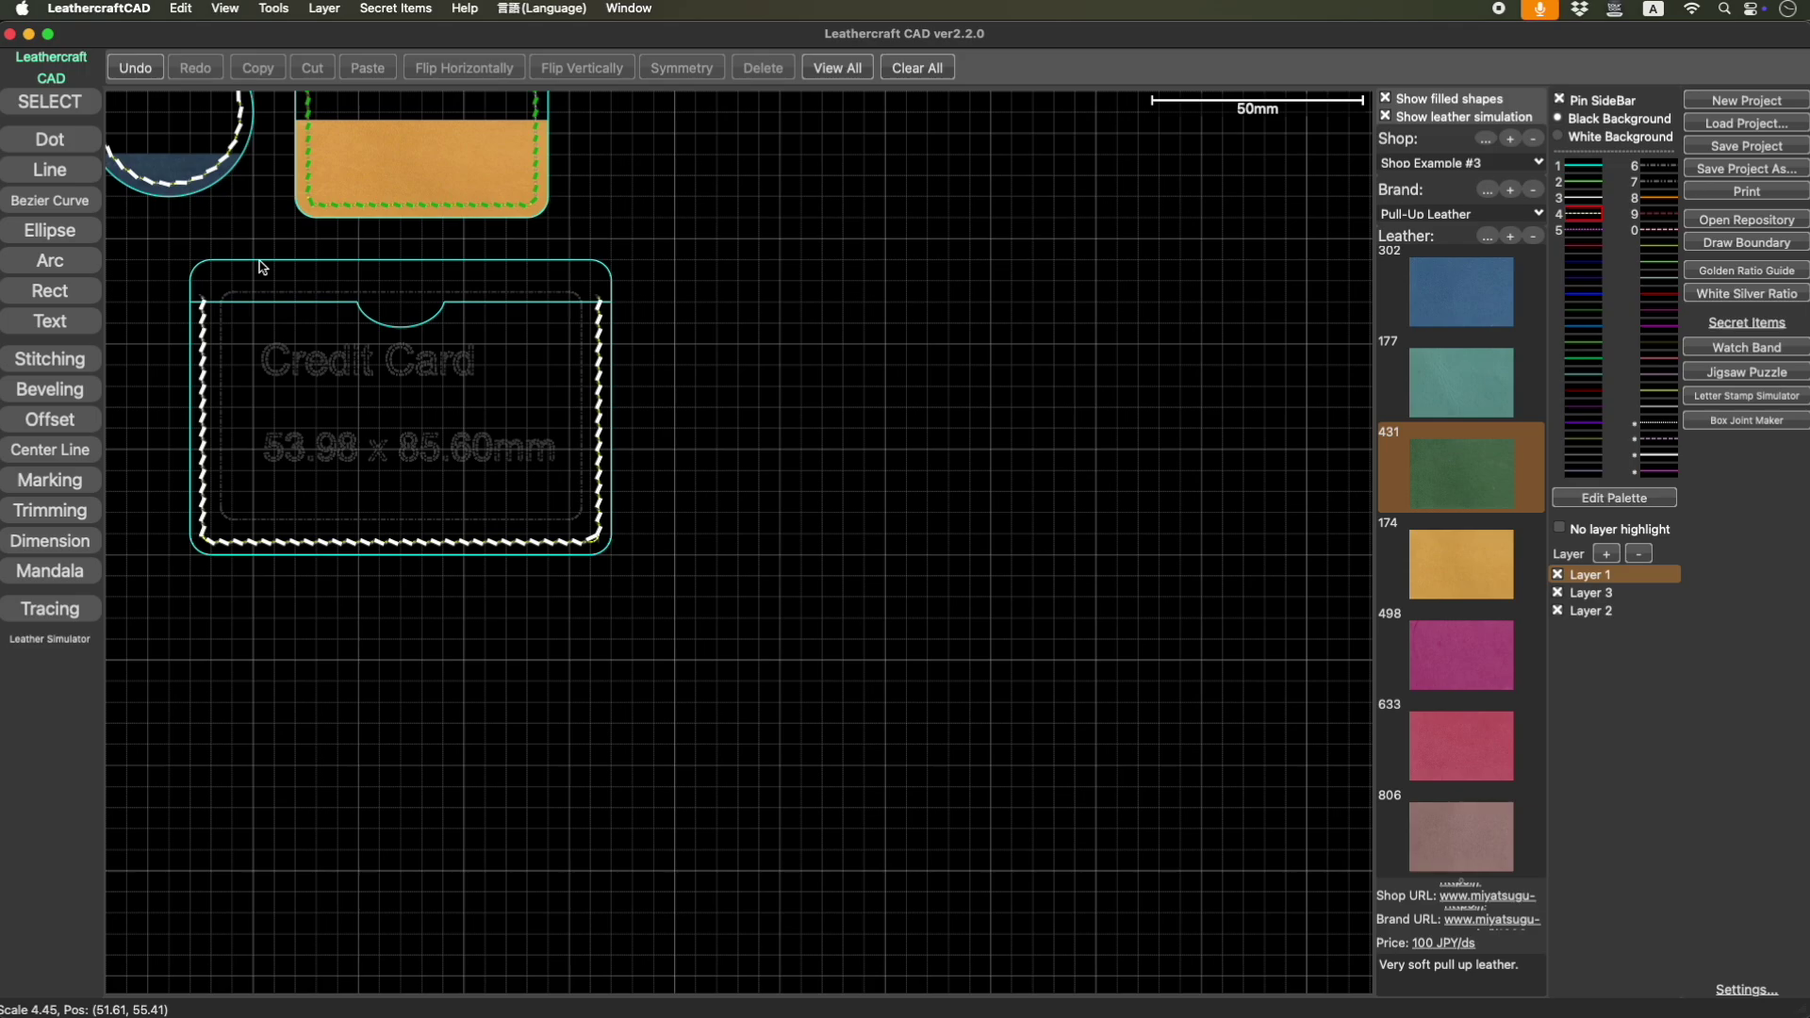
{"action": "left_click", "coordinate": [262, 267]}
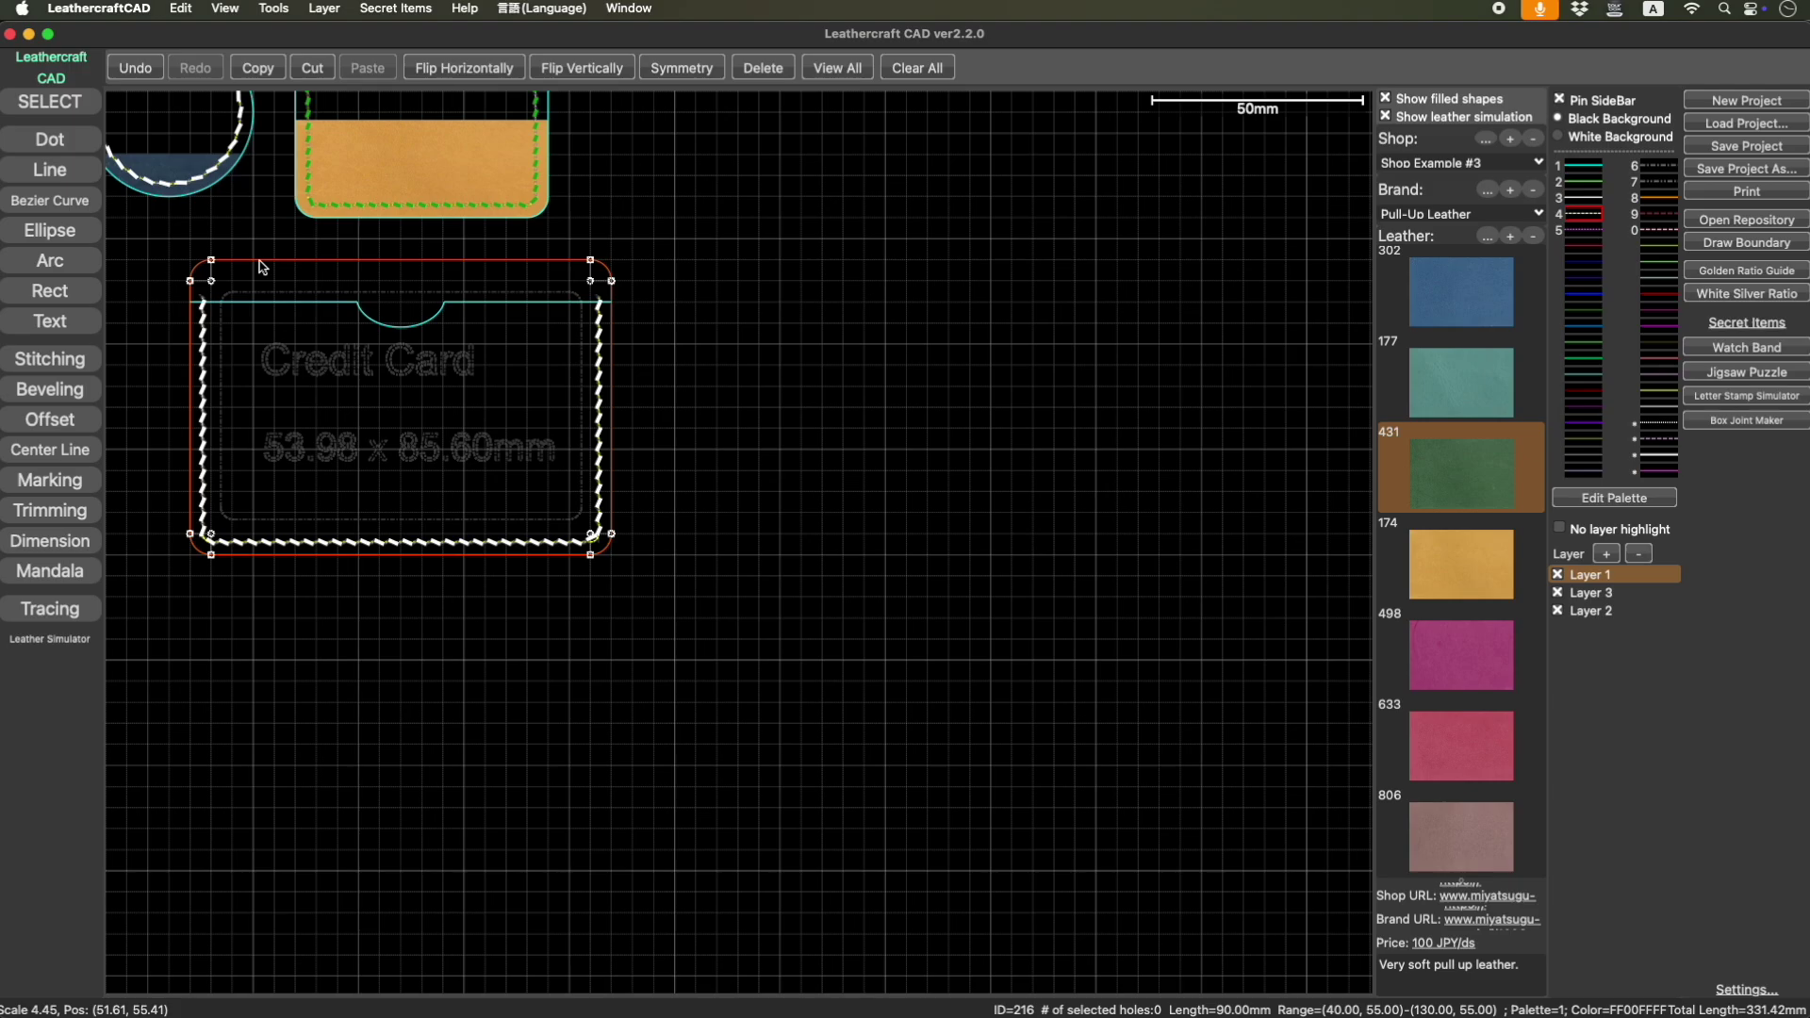
{"action": "key", "text": "cmd+c"}
{"action": "key", "text": "cmd+v"}
{"action": "left_click_drag", "start_coordinate": [263, 263], "coordinate": [885, 408]}
Duplicate the large credit card holder's outer outline together with its notched pocket edge, and place the copy below the plain rounded outline.
{"action": "left_click_drag", "start_coordinate": [170, 253], "coordinate": [171, 260]}
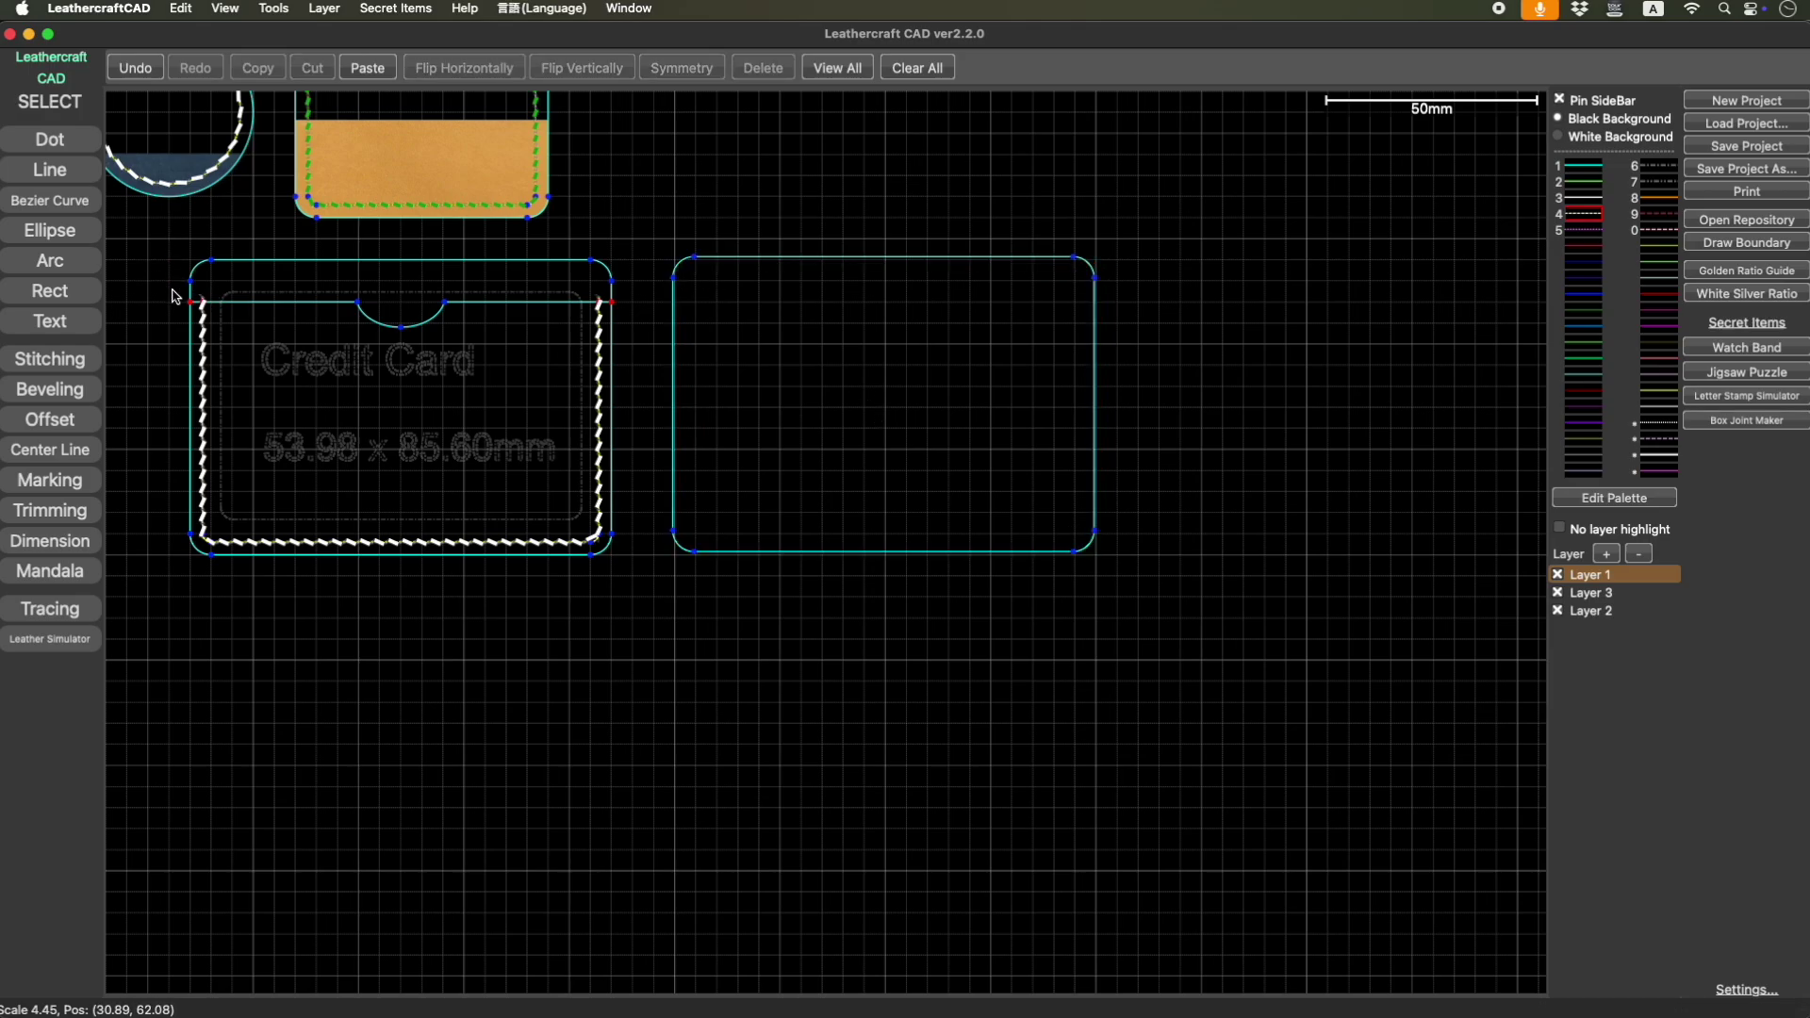
{"action": "left_click", "coordinate": [192, 330]}
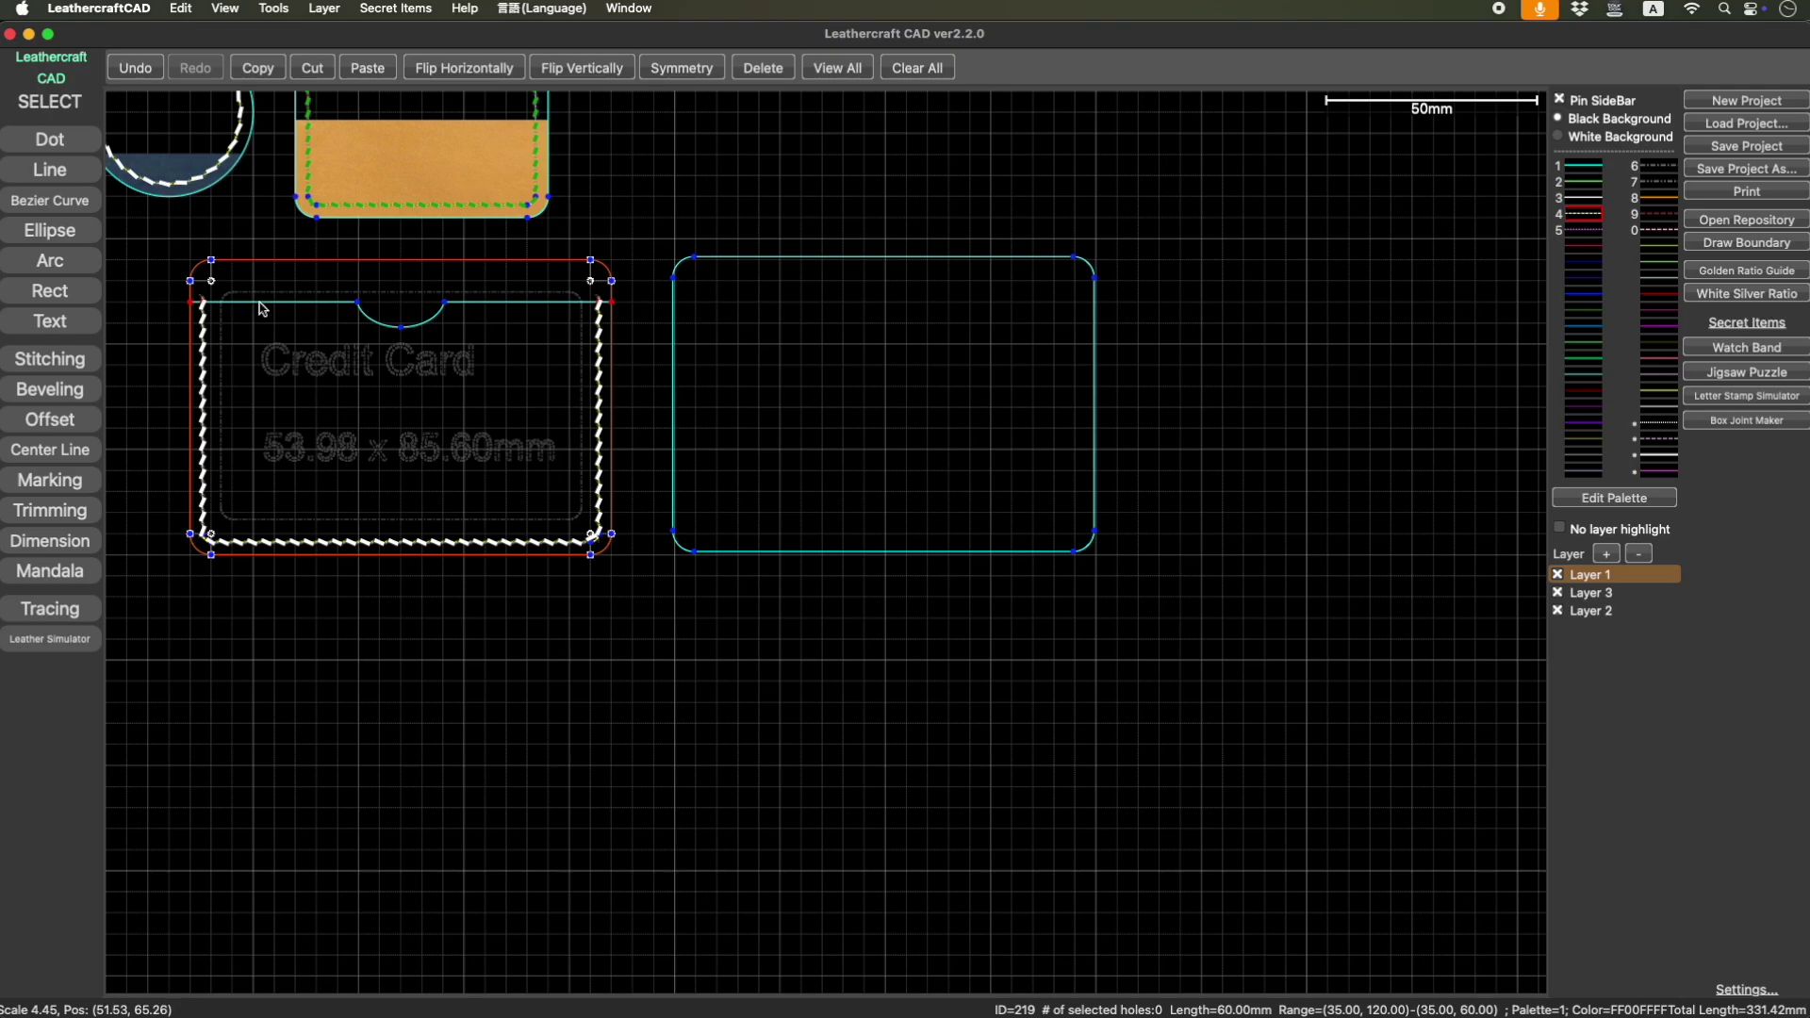
{"action": "left_click", "coordinate": [374, 317]}
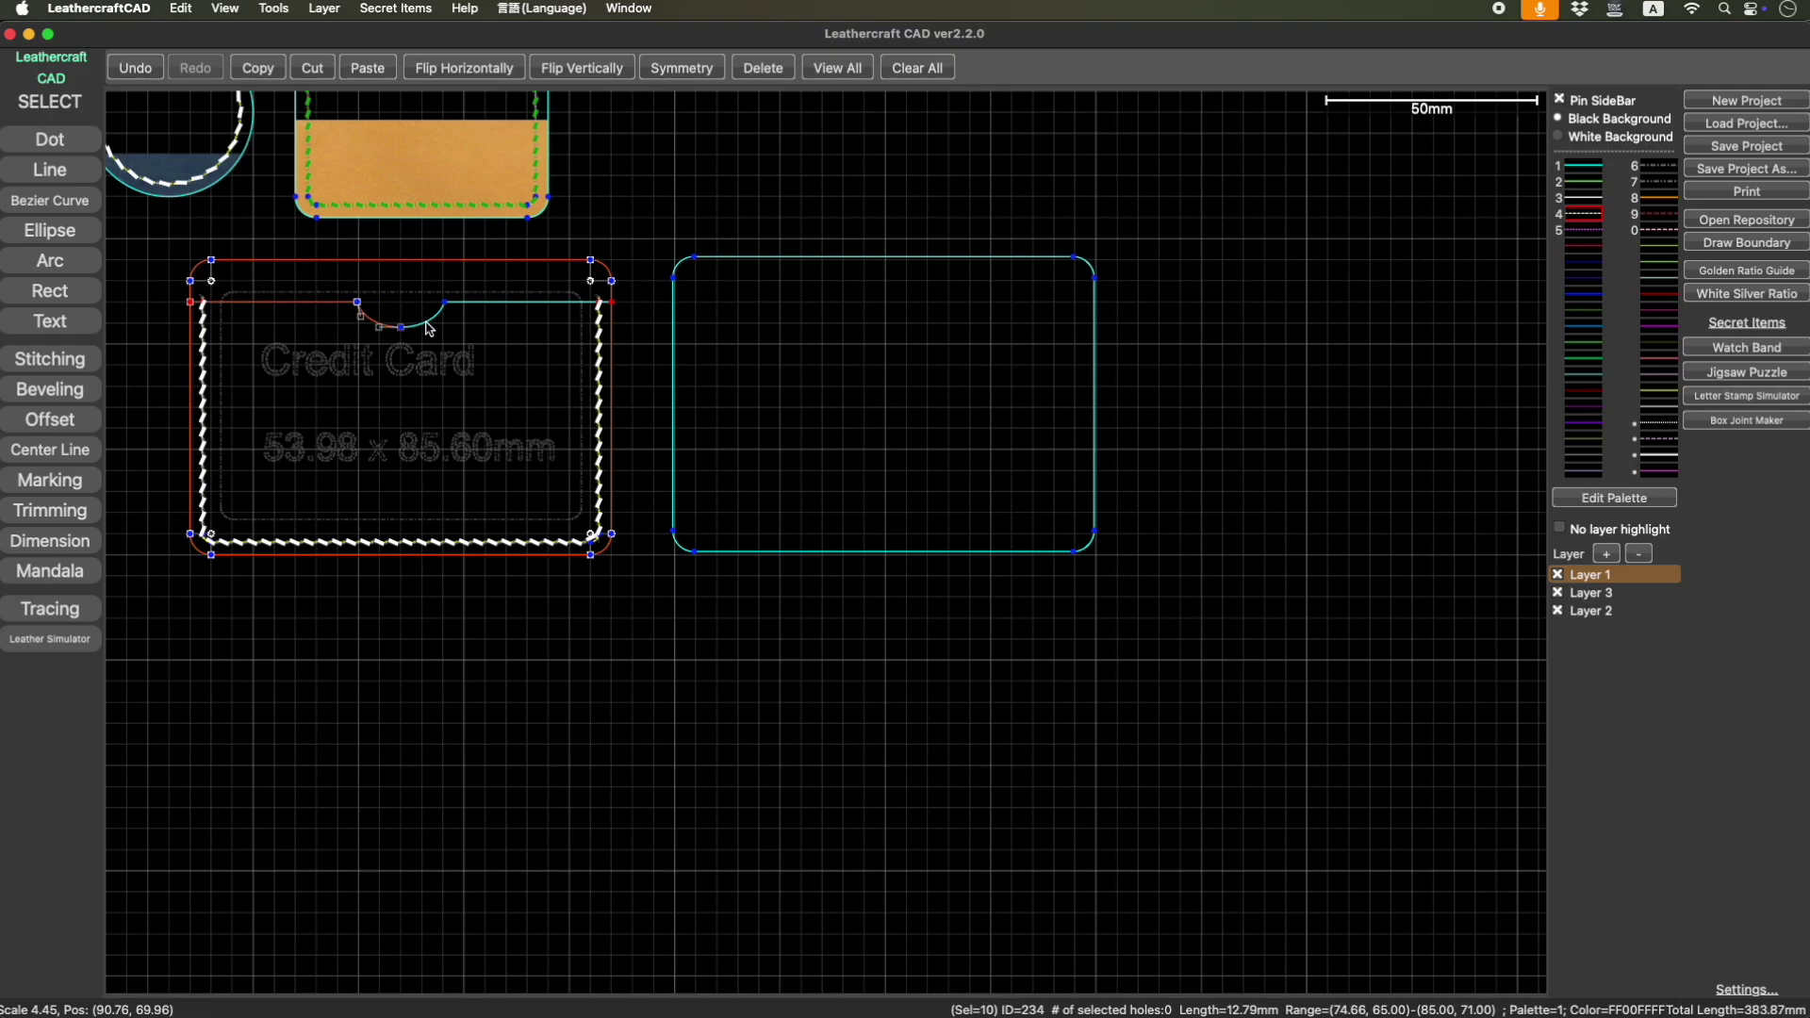
{"action": "left_click", "coordinate": [489, 304]}
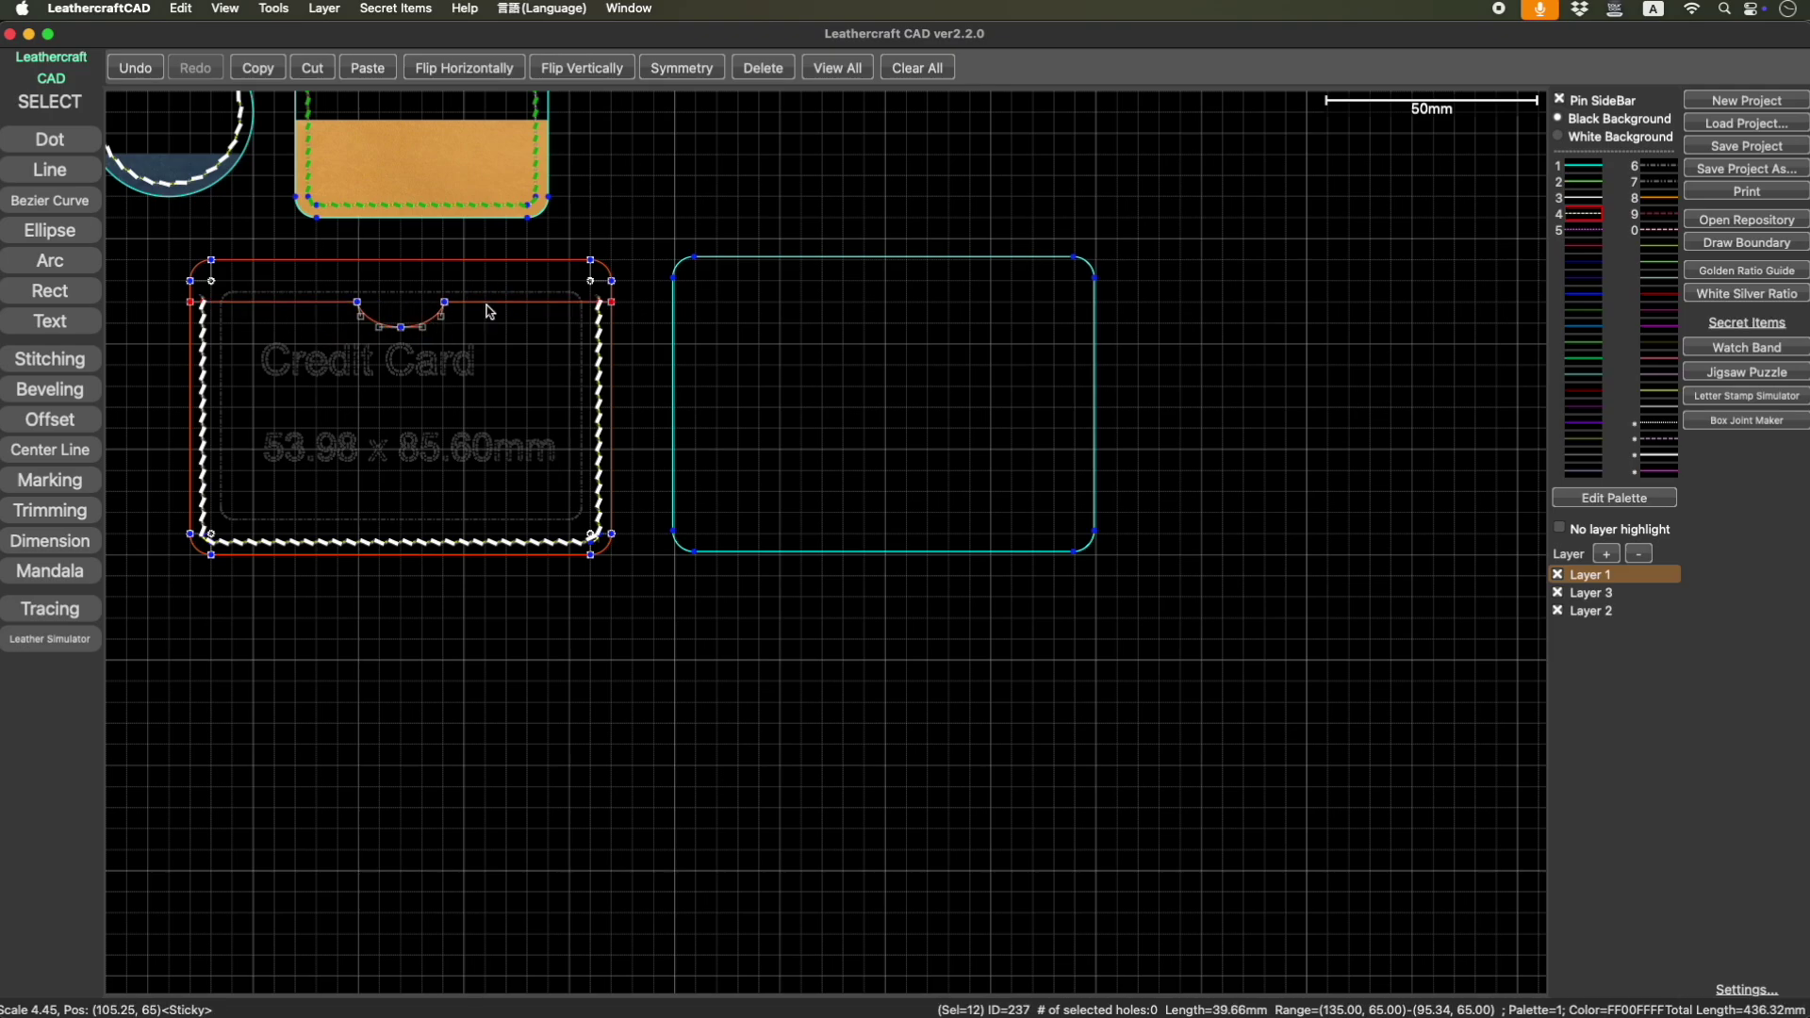
{"action": "key", "text": "super+c"}
{"action": "key", "text": "super+v"}
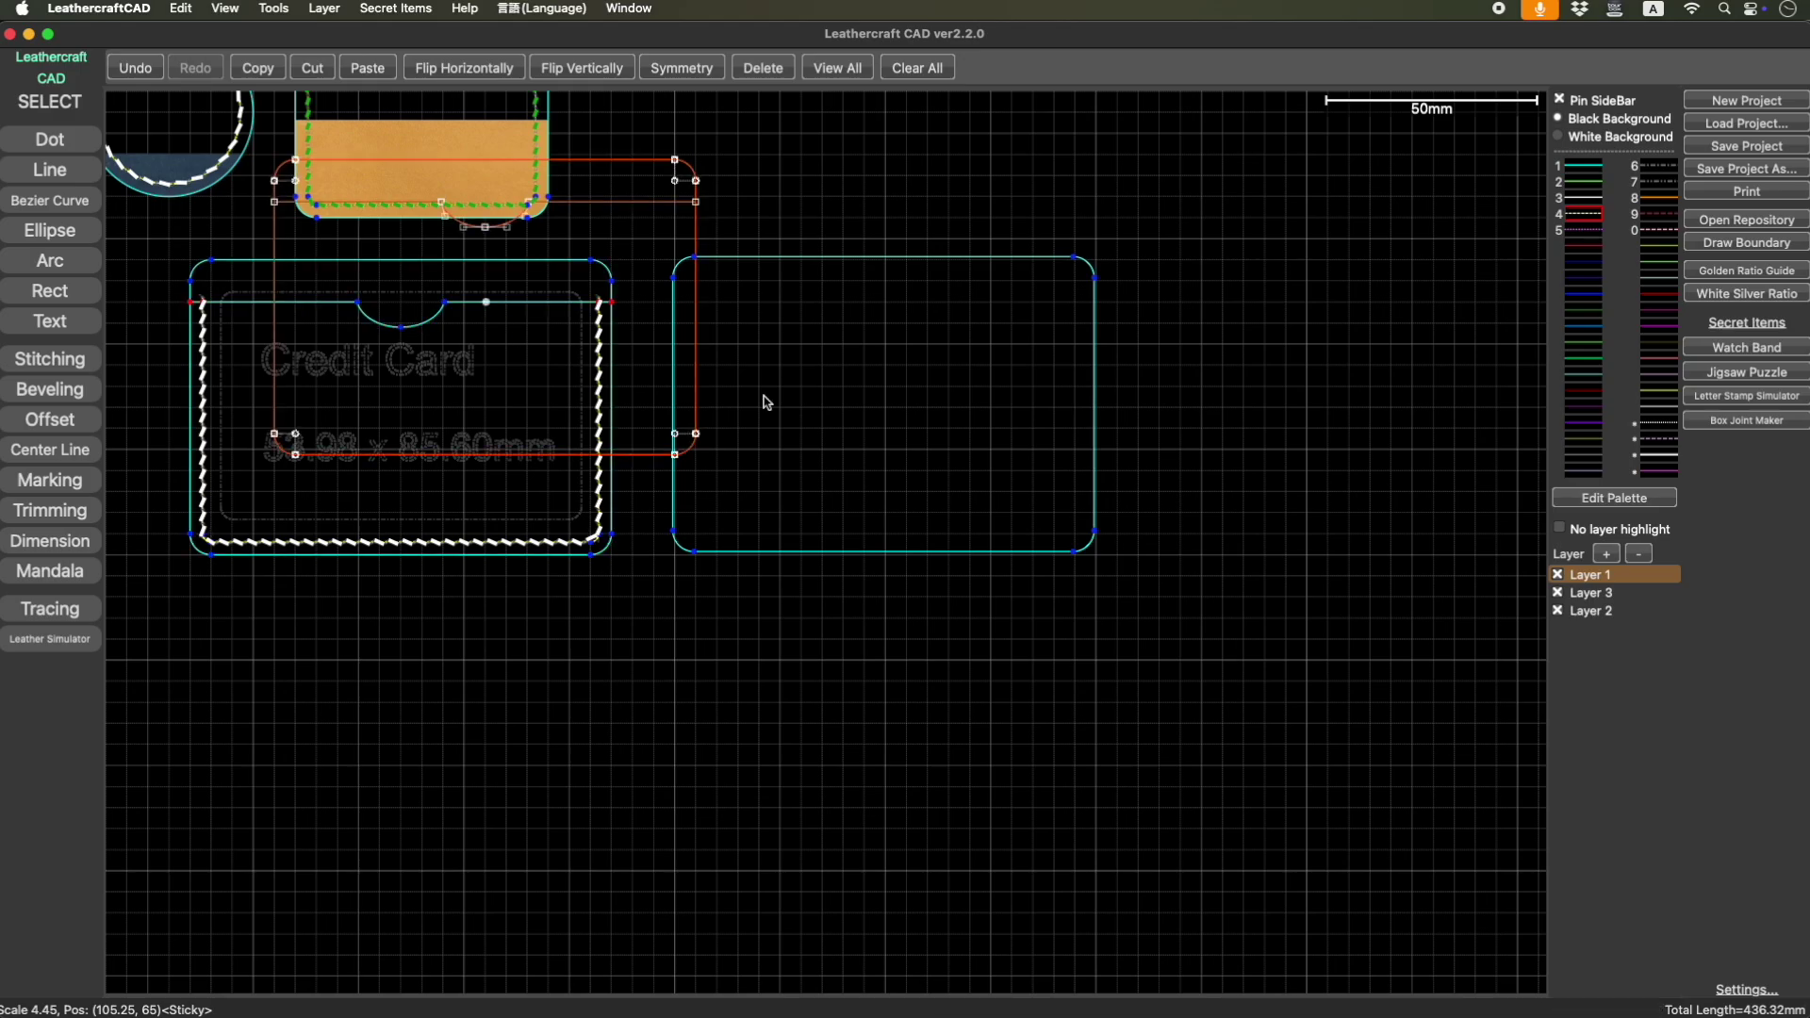
{"action": "left_click_drag", "start_coordinate": [1320, 465], "coordinate": [890, 742]}
{"action": "left_click", "coordinate": [891, 743]}
{"action": "left_click", "coordinate": [1212, 703]}
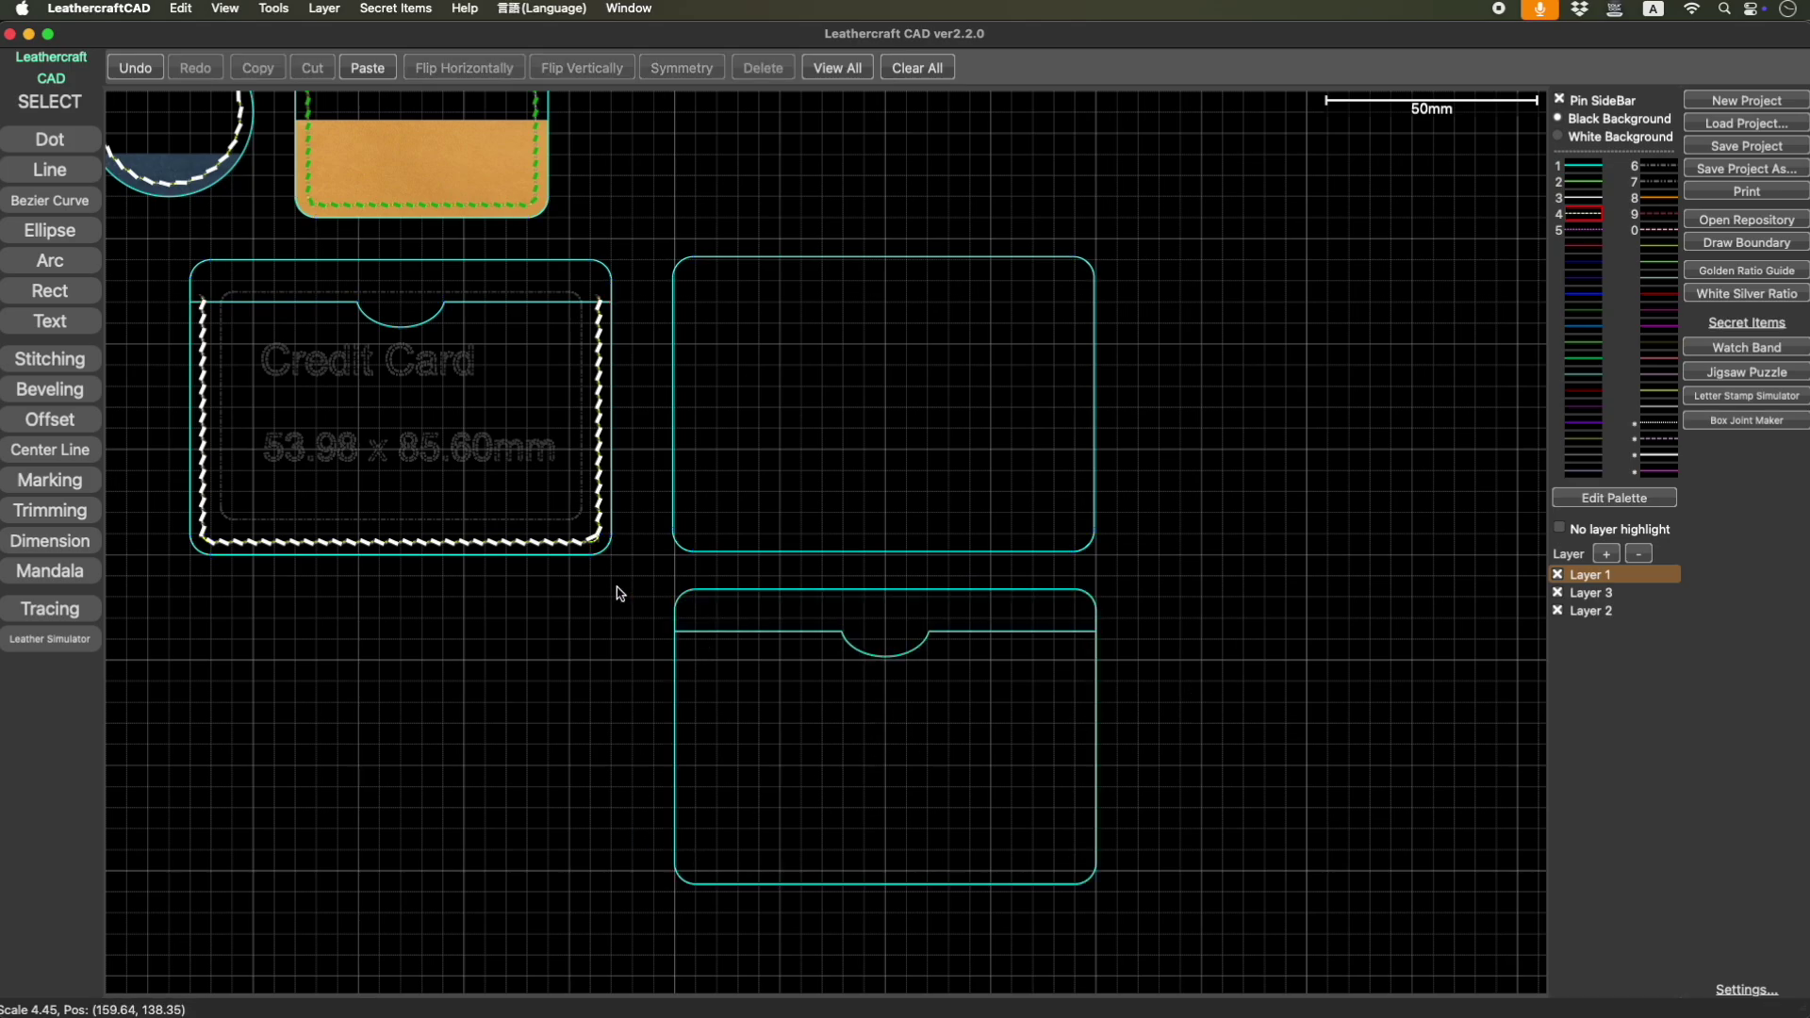
Trim away the side segments, rounded corners and upper line above the notched edge of the lower copy, leaving only the pocket piece.
{"action": "left_click", "coordinate": [55, 510]}
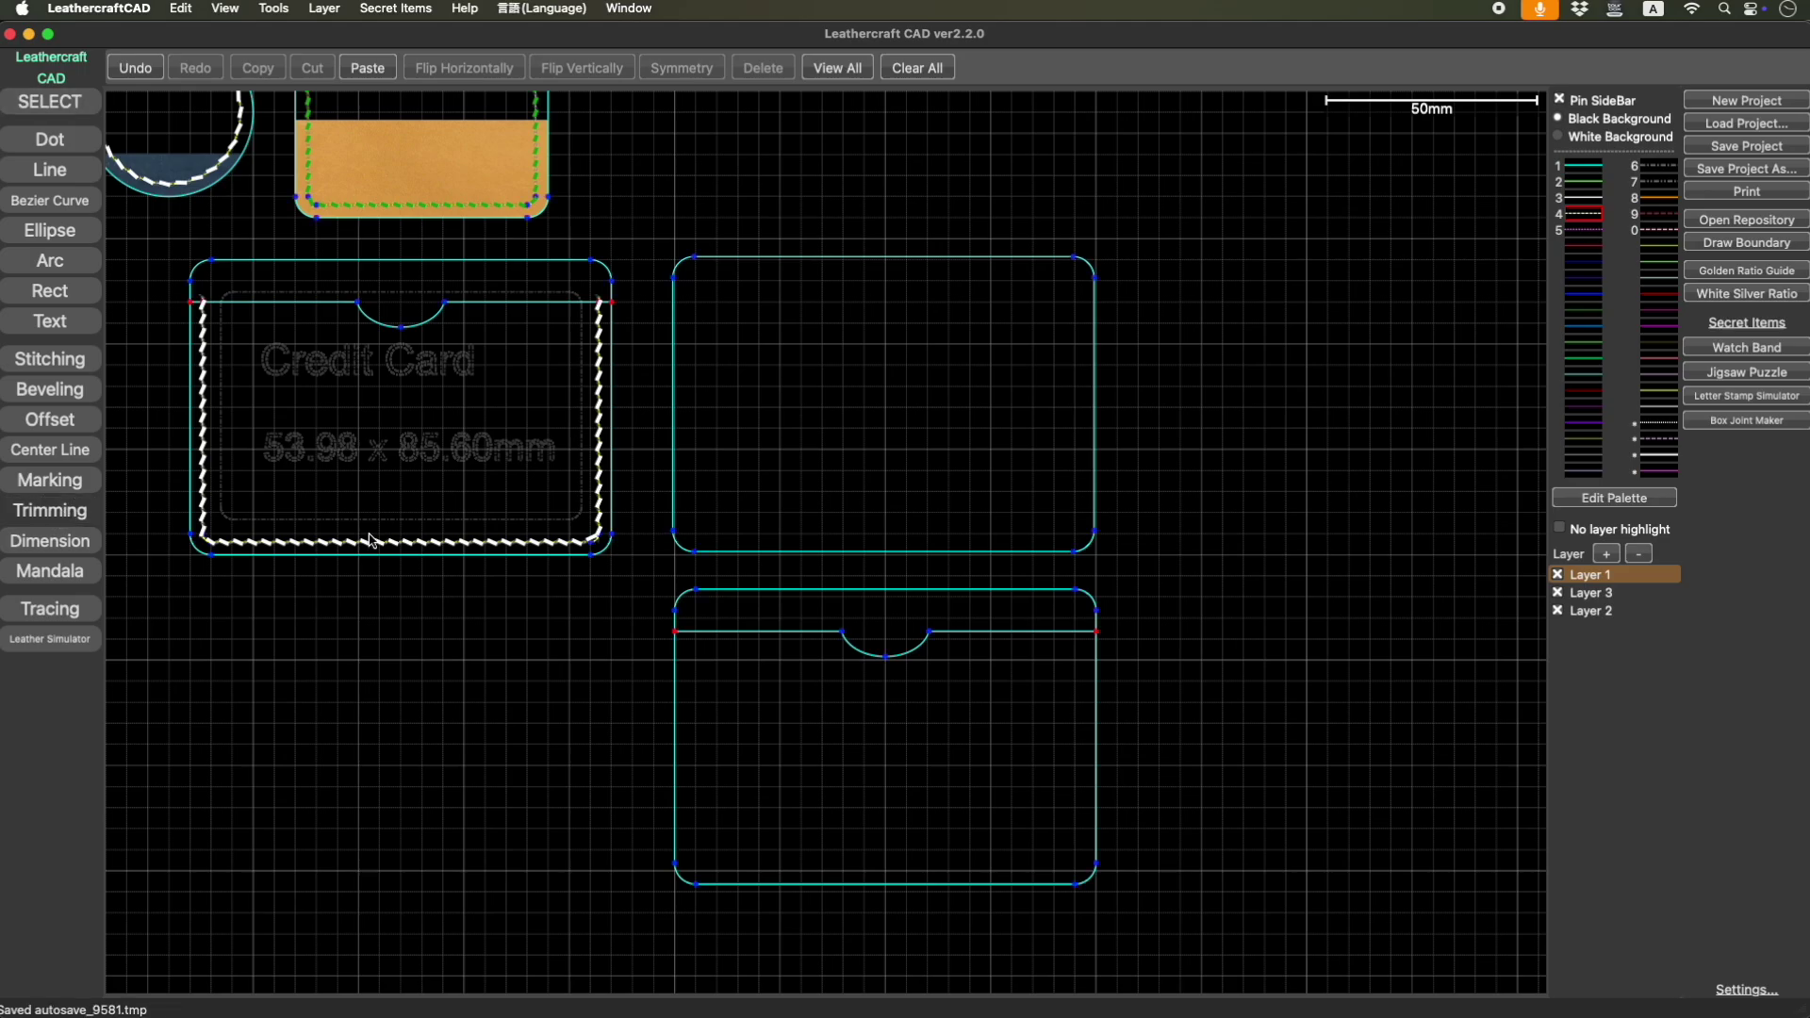
{"action": "scroll", "coordinate": [698, 598], "scroll_direction": "up", "scroll_amount": 5}
{"action": "left_click", "coordinate": [654, 633]}
{"action": "left_click", "coordinate": [660, 606]}
{"action": "left_click", "coordinate": [769, 586]}
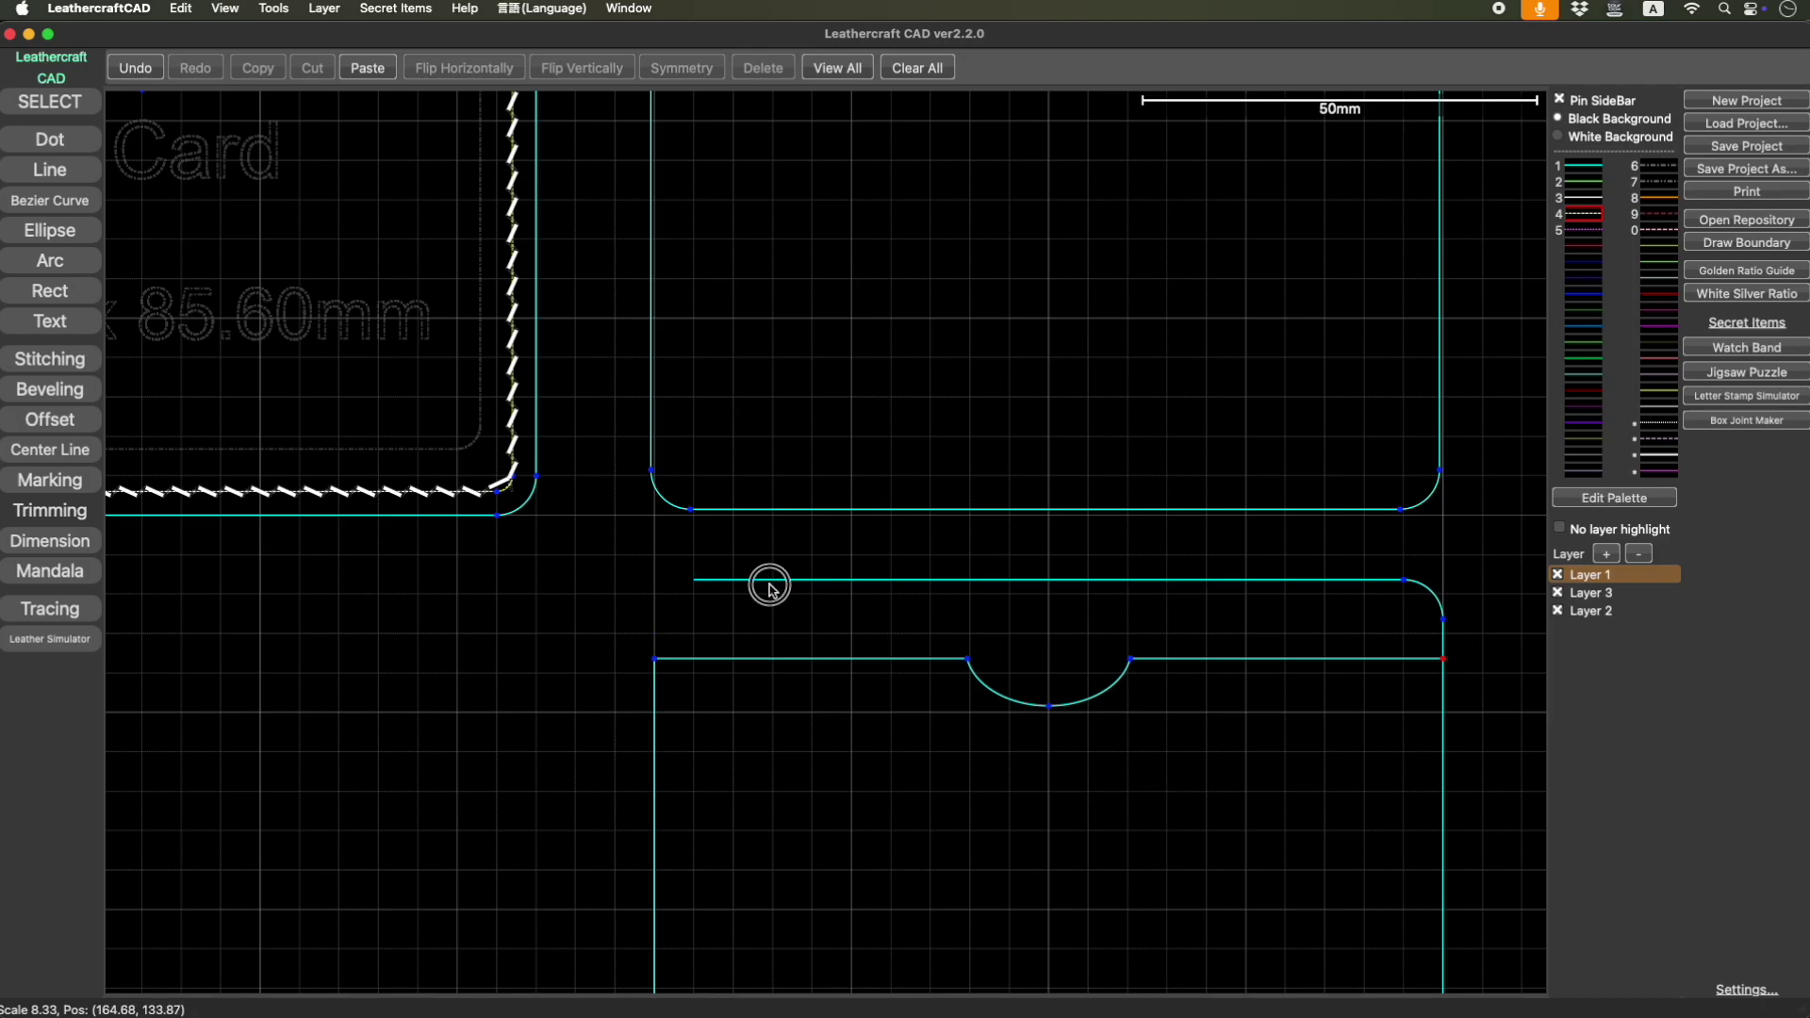
{"action": "left_click", "coordinate": [1435, 613]}
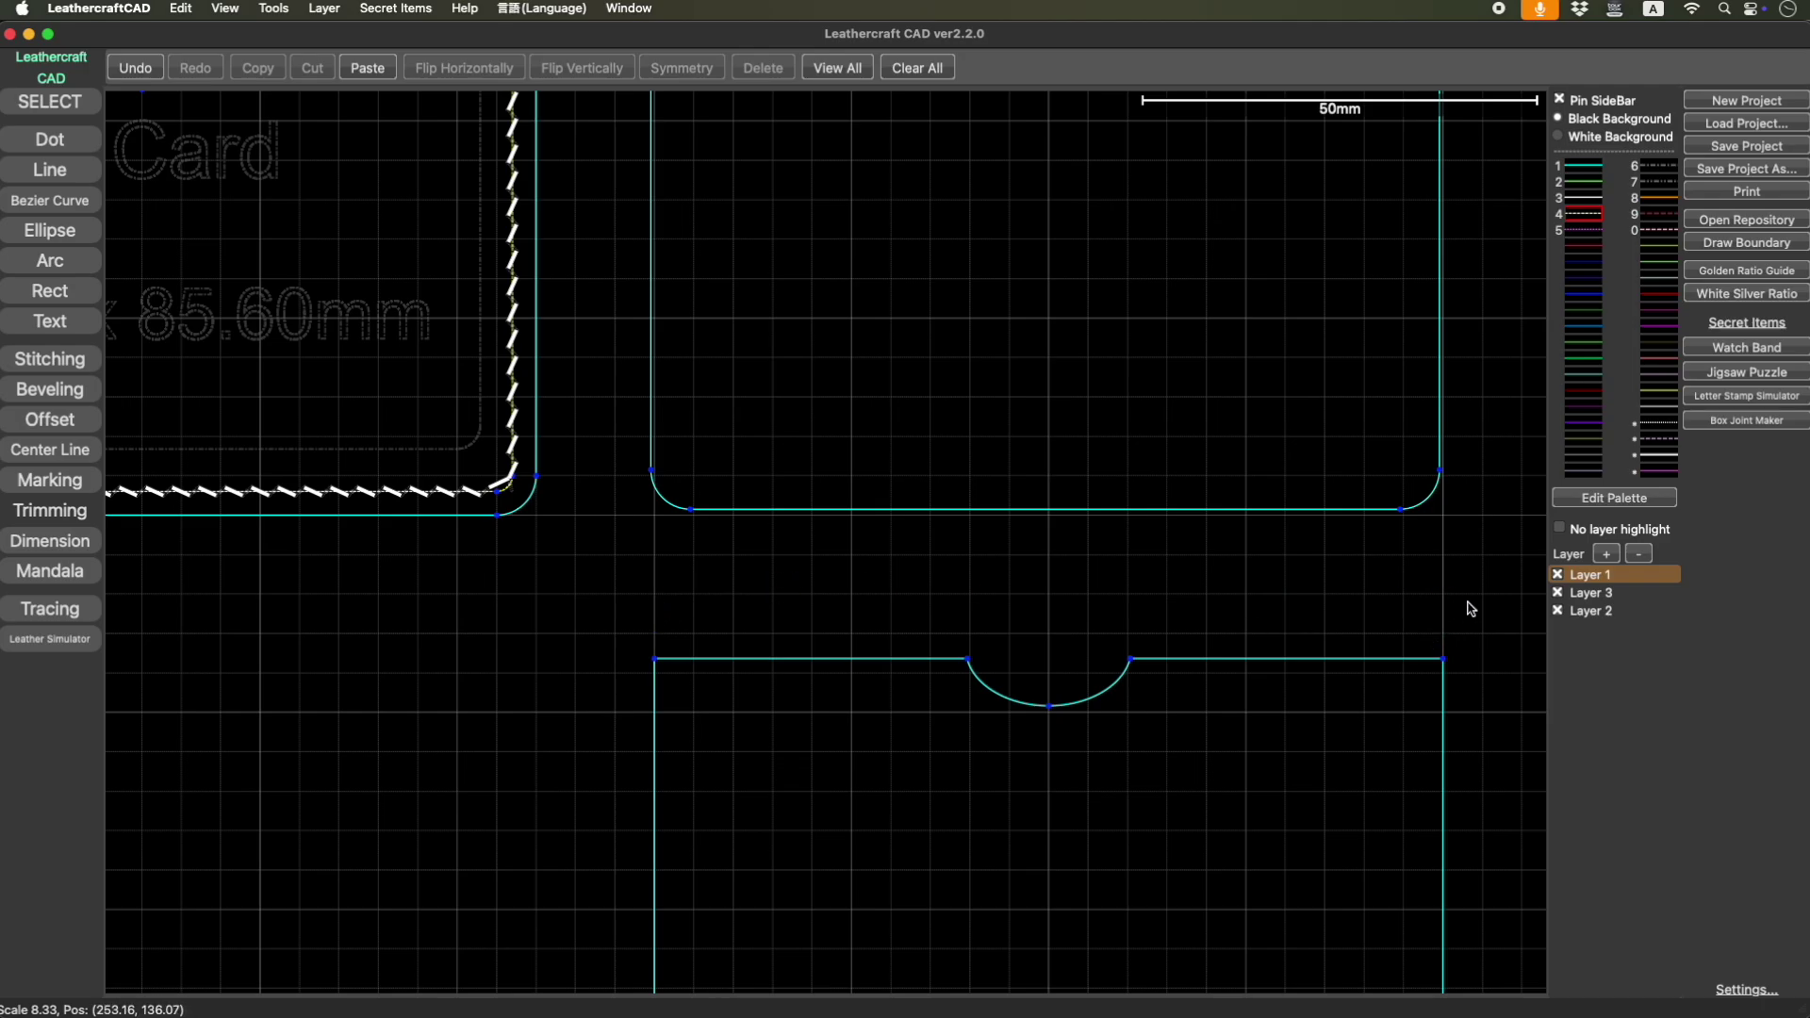
{"action": "scroll", "coordinate": [1452, 507], "scroll_direction": "down", "scroll_amount": 5}
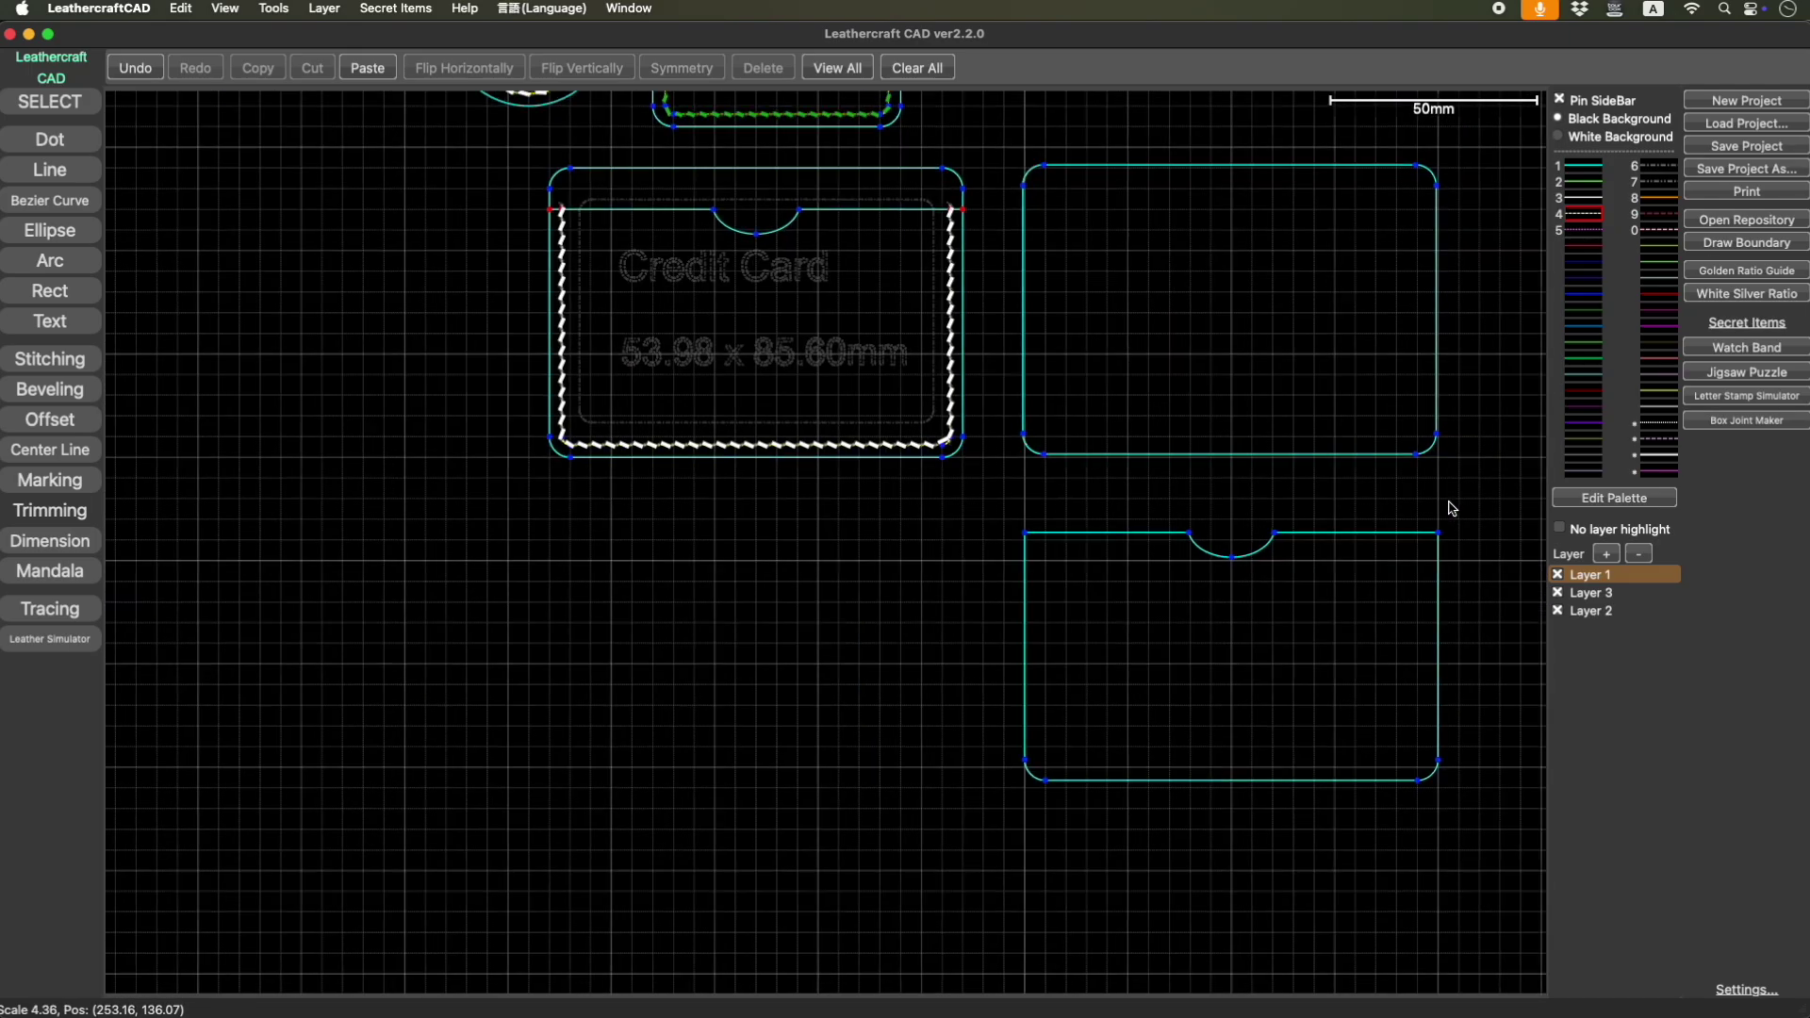
{"action": "left_click_drag", "start_coordinate": [1179, 468], "coordinate": [1058, 556]}
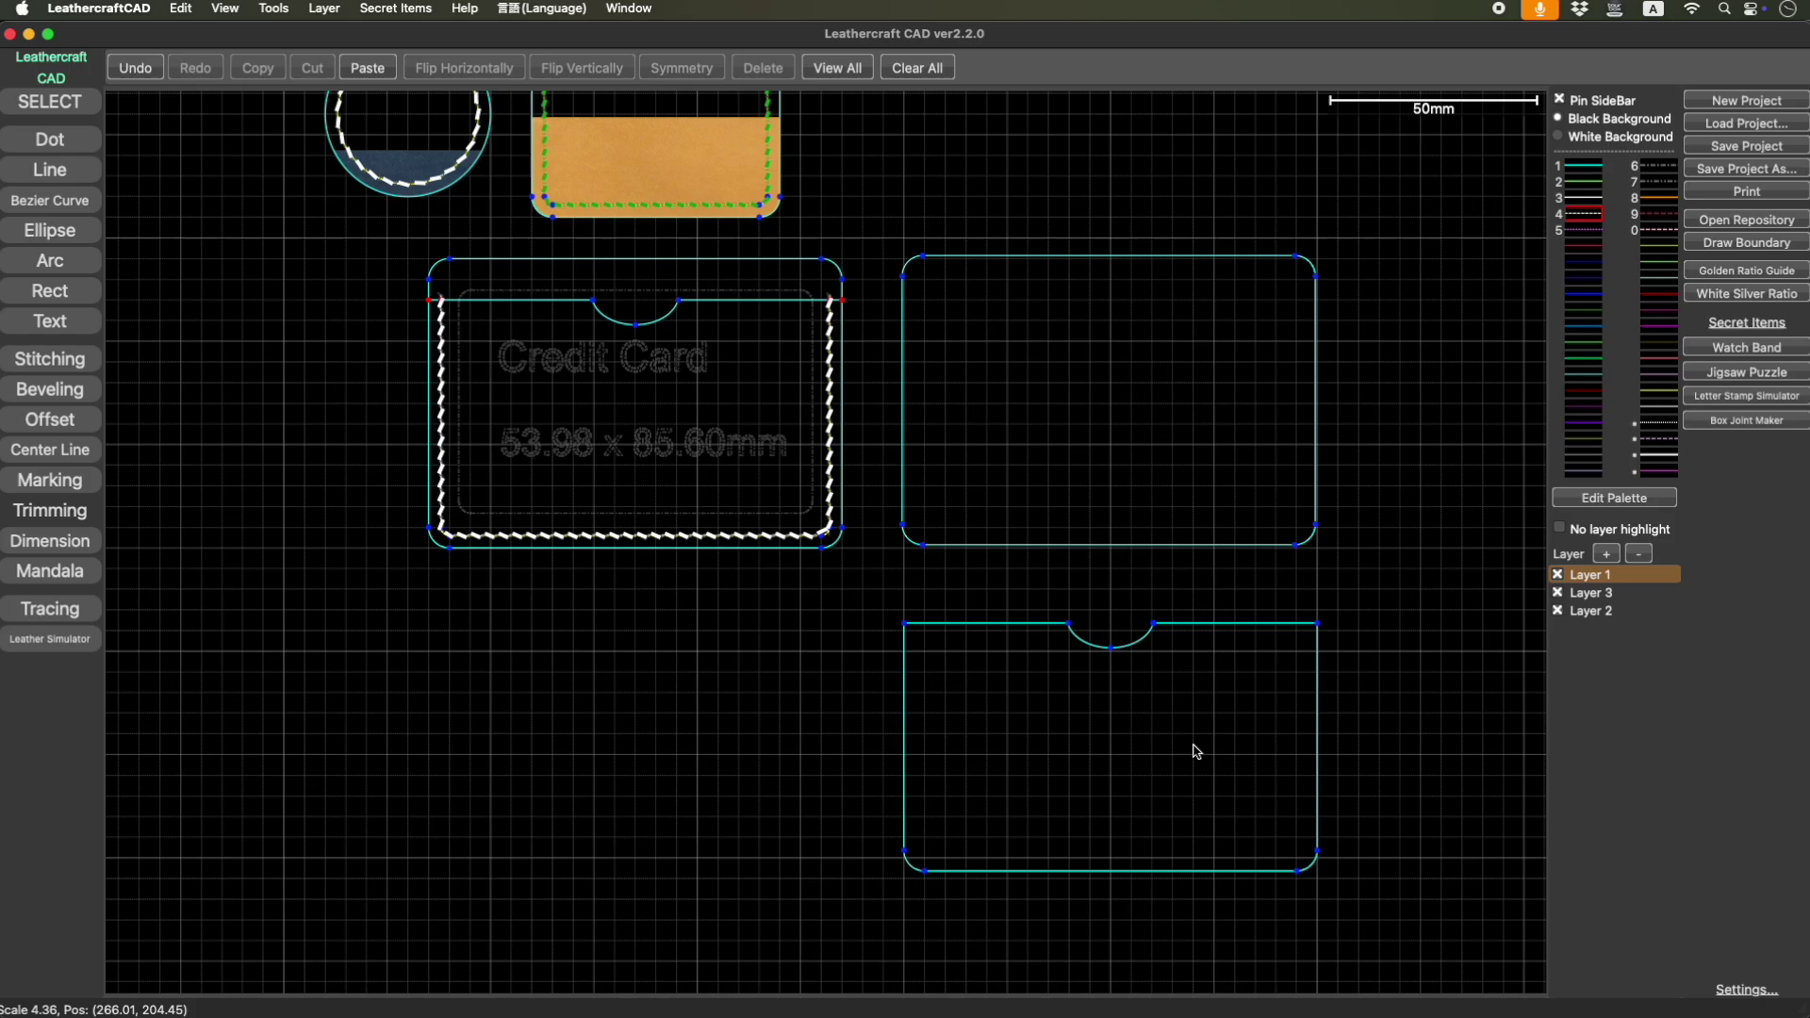
{"action": "left_click_drag", "start_coordinate": [903, 320], "coordinate": [1136, 476]}
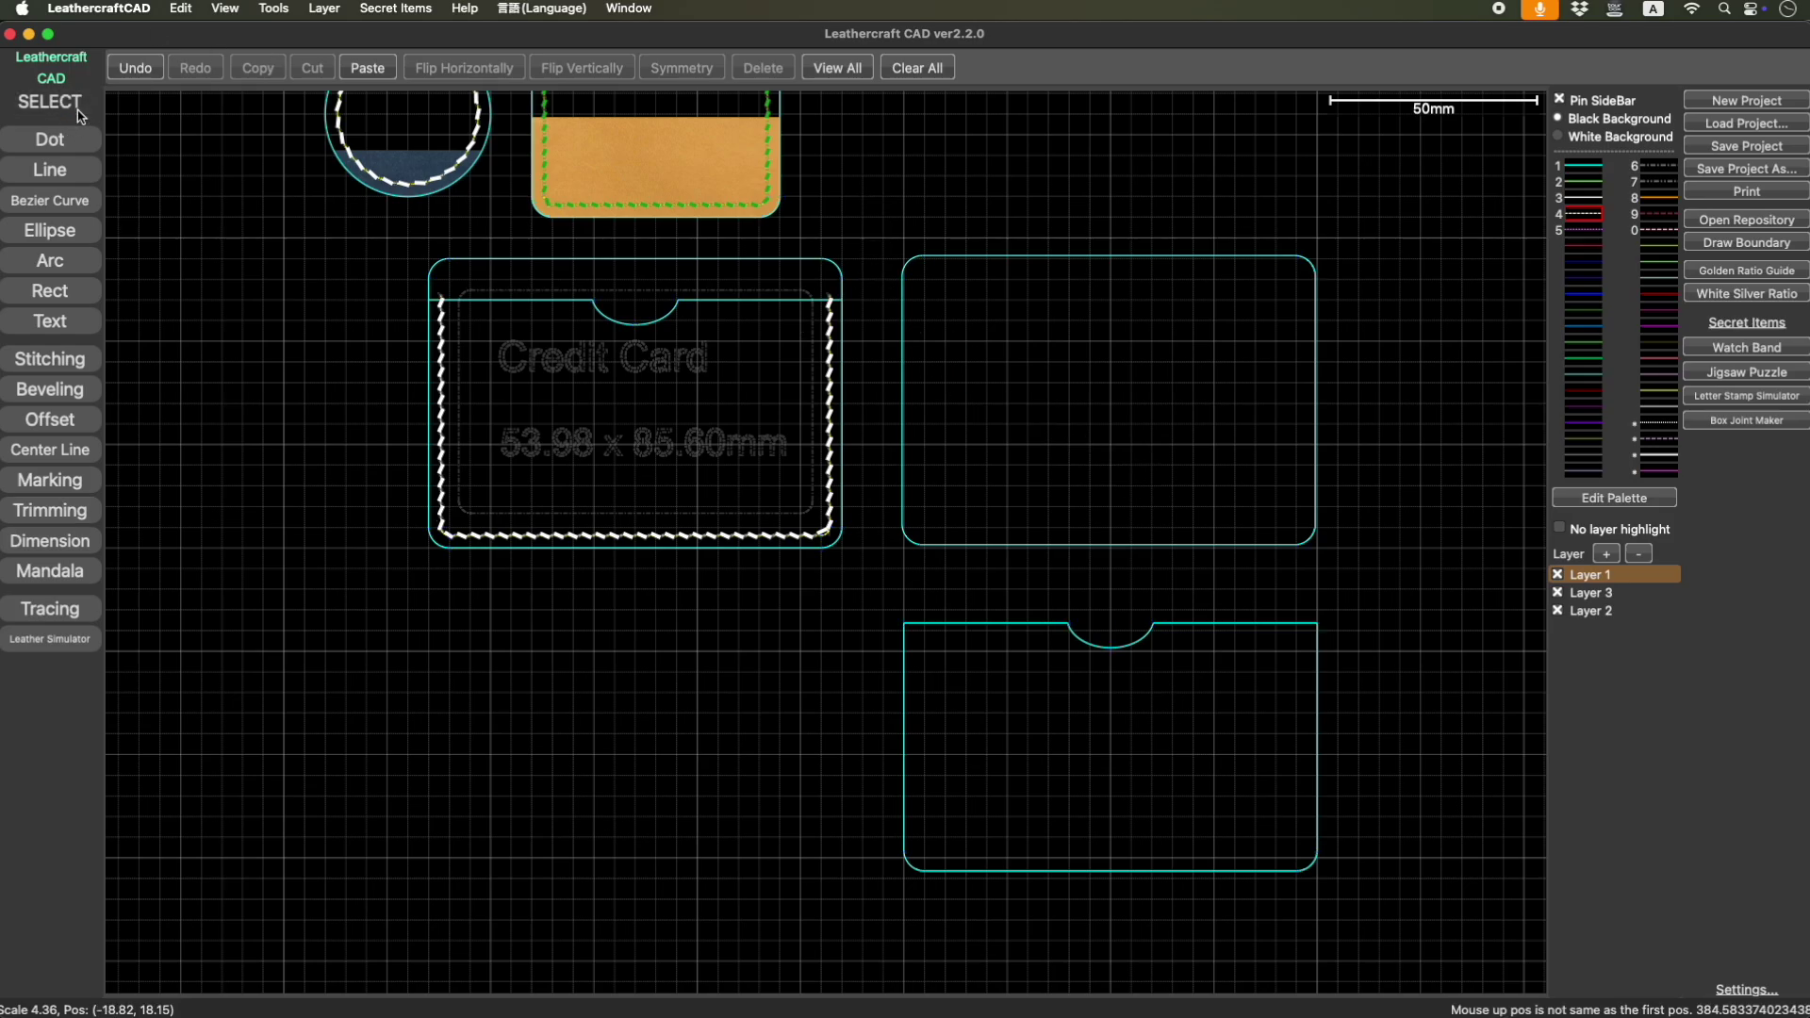
Try converting the plain rounded outline into a filled shape and shifting it, and undo both changes.
{"action": "left_click", "coordinate": [578, 218]}
{"action": "left_click_drag", "start_coordinate": [889, 235], "coordinate": [1368, 582]}
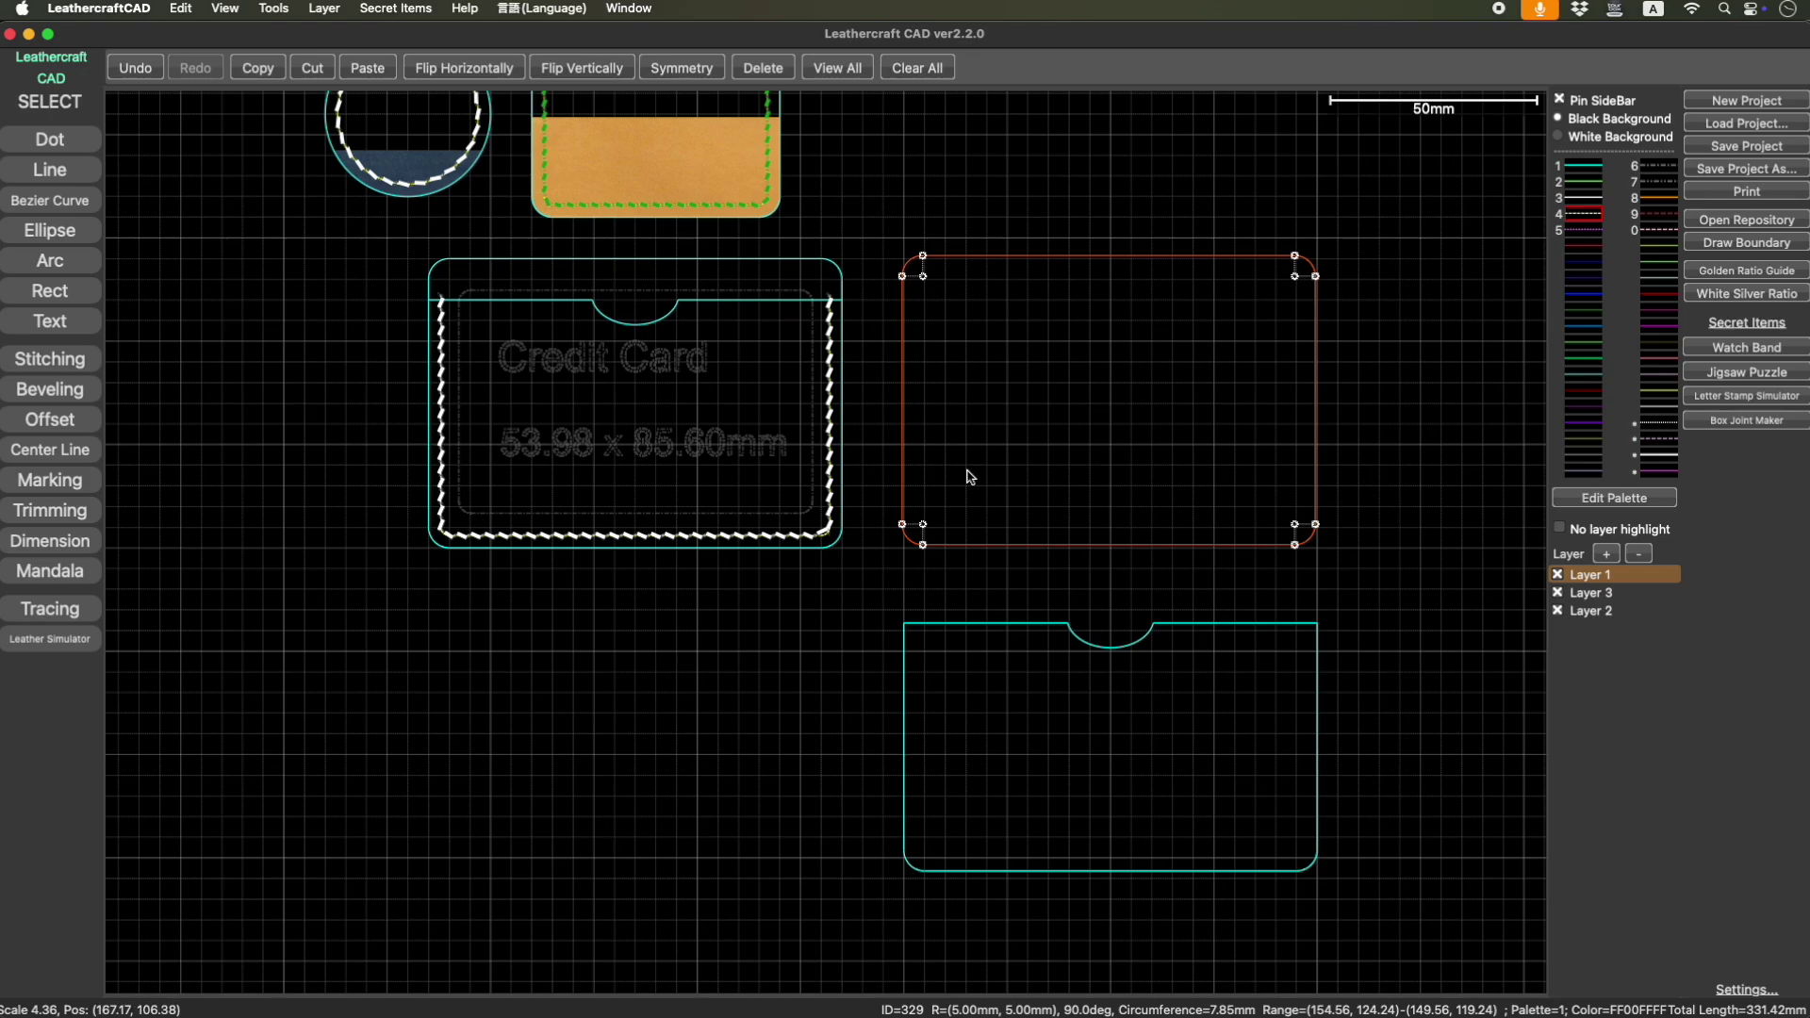
{"action": "double_click", "coordinate": [1065, 516]}
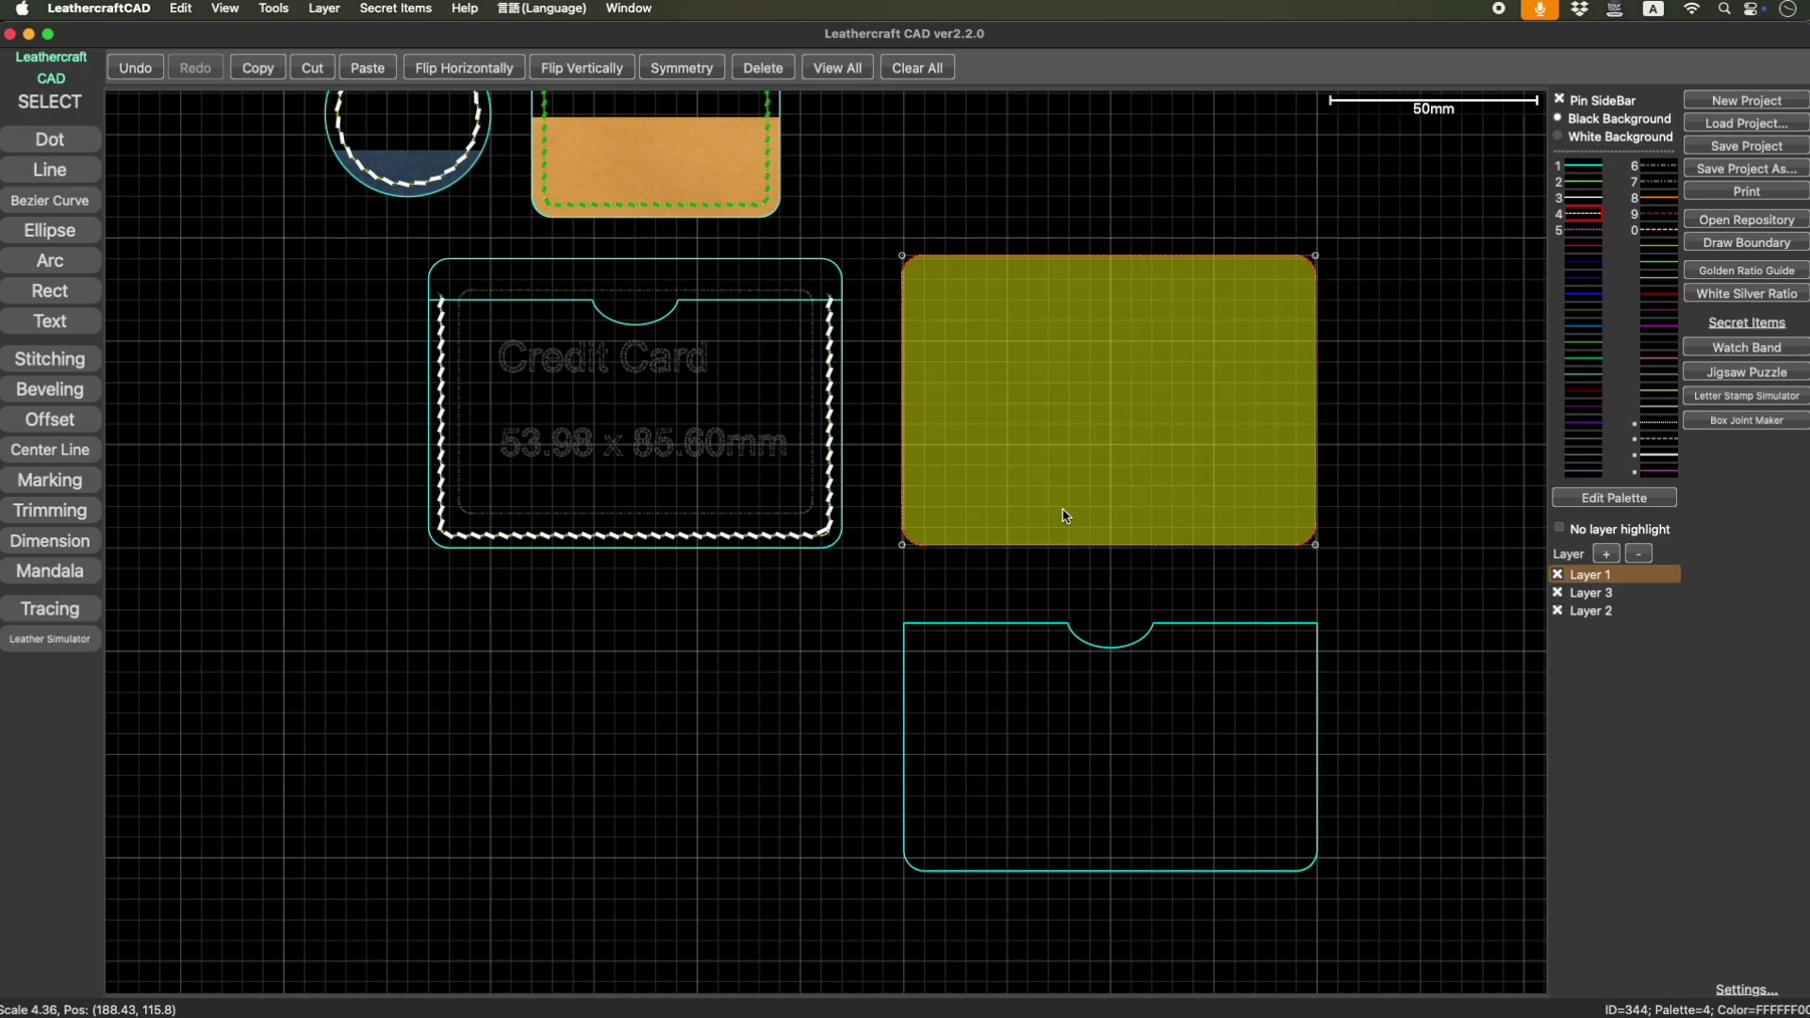
{"action": "left_click", "coordinate": [1394, 453]}
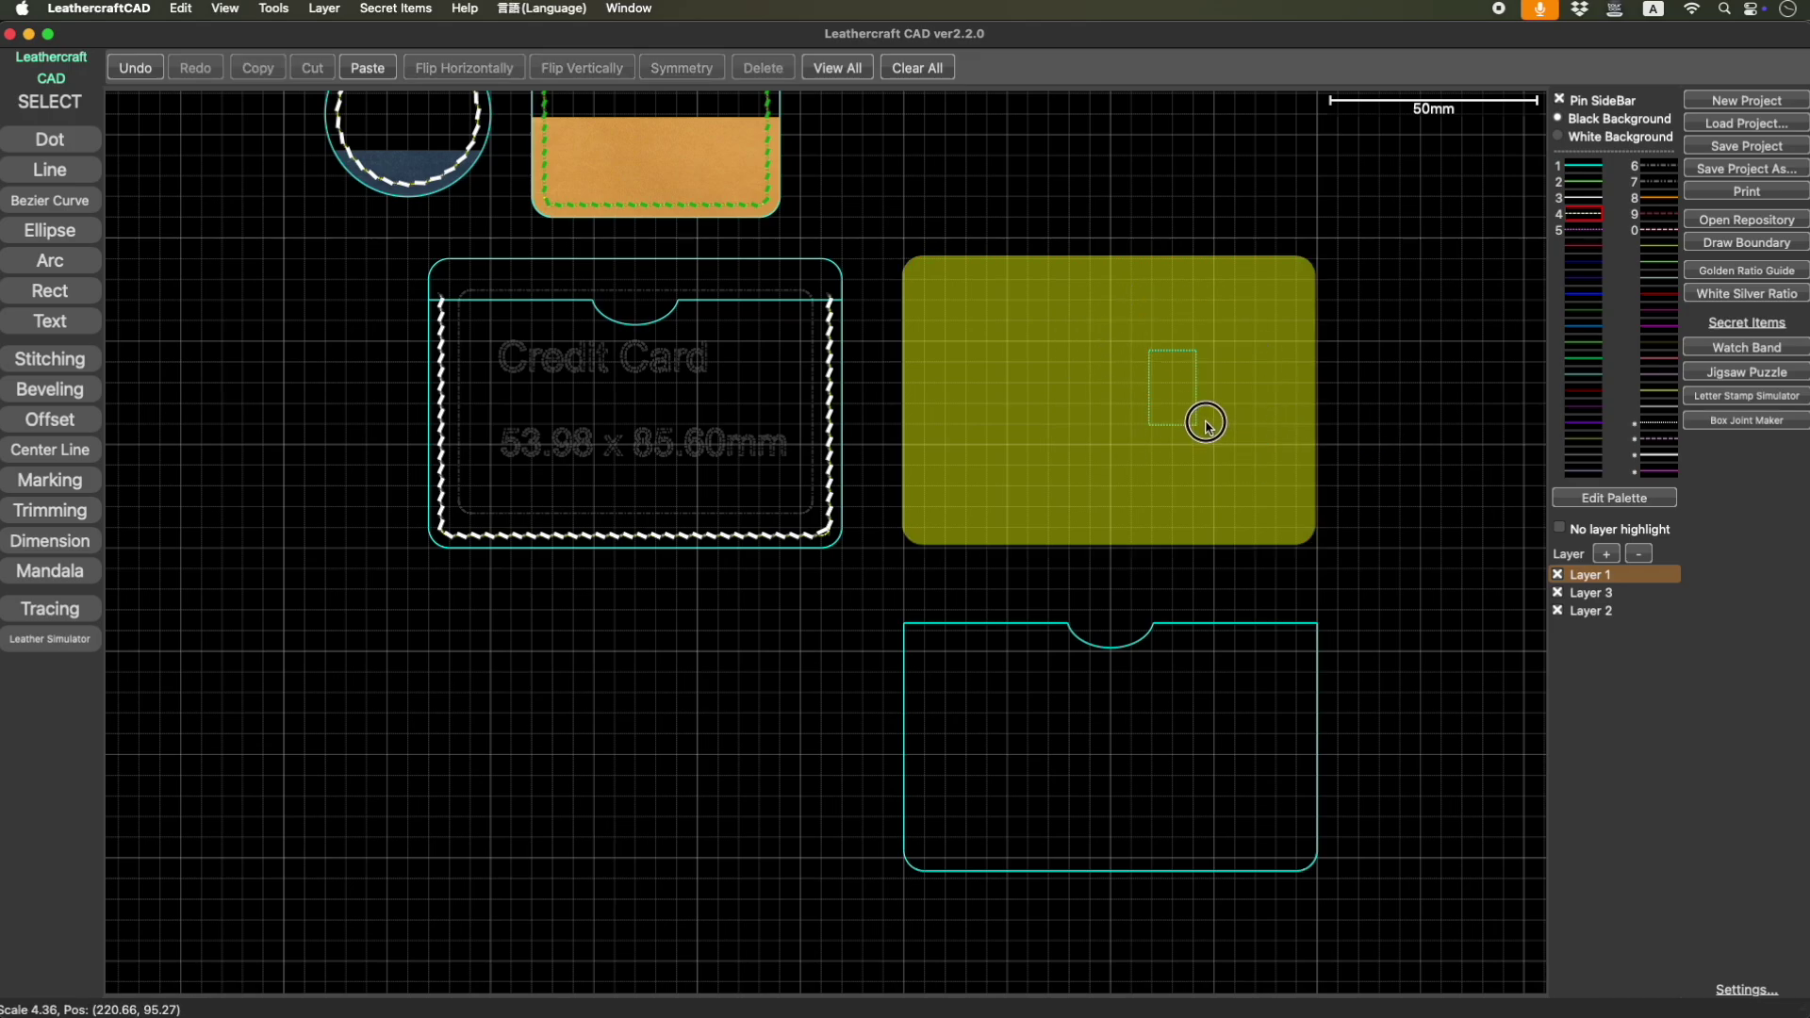
{"action": "left_click", "coordinate": [1140, 359]}
{"action": "left_click_drag", "start_coordinate": [1144, 455], "coordinate": [1129, 379]}
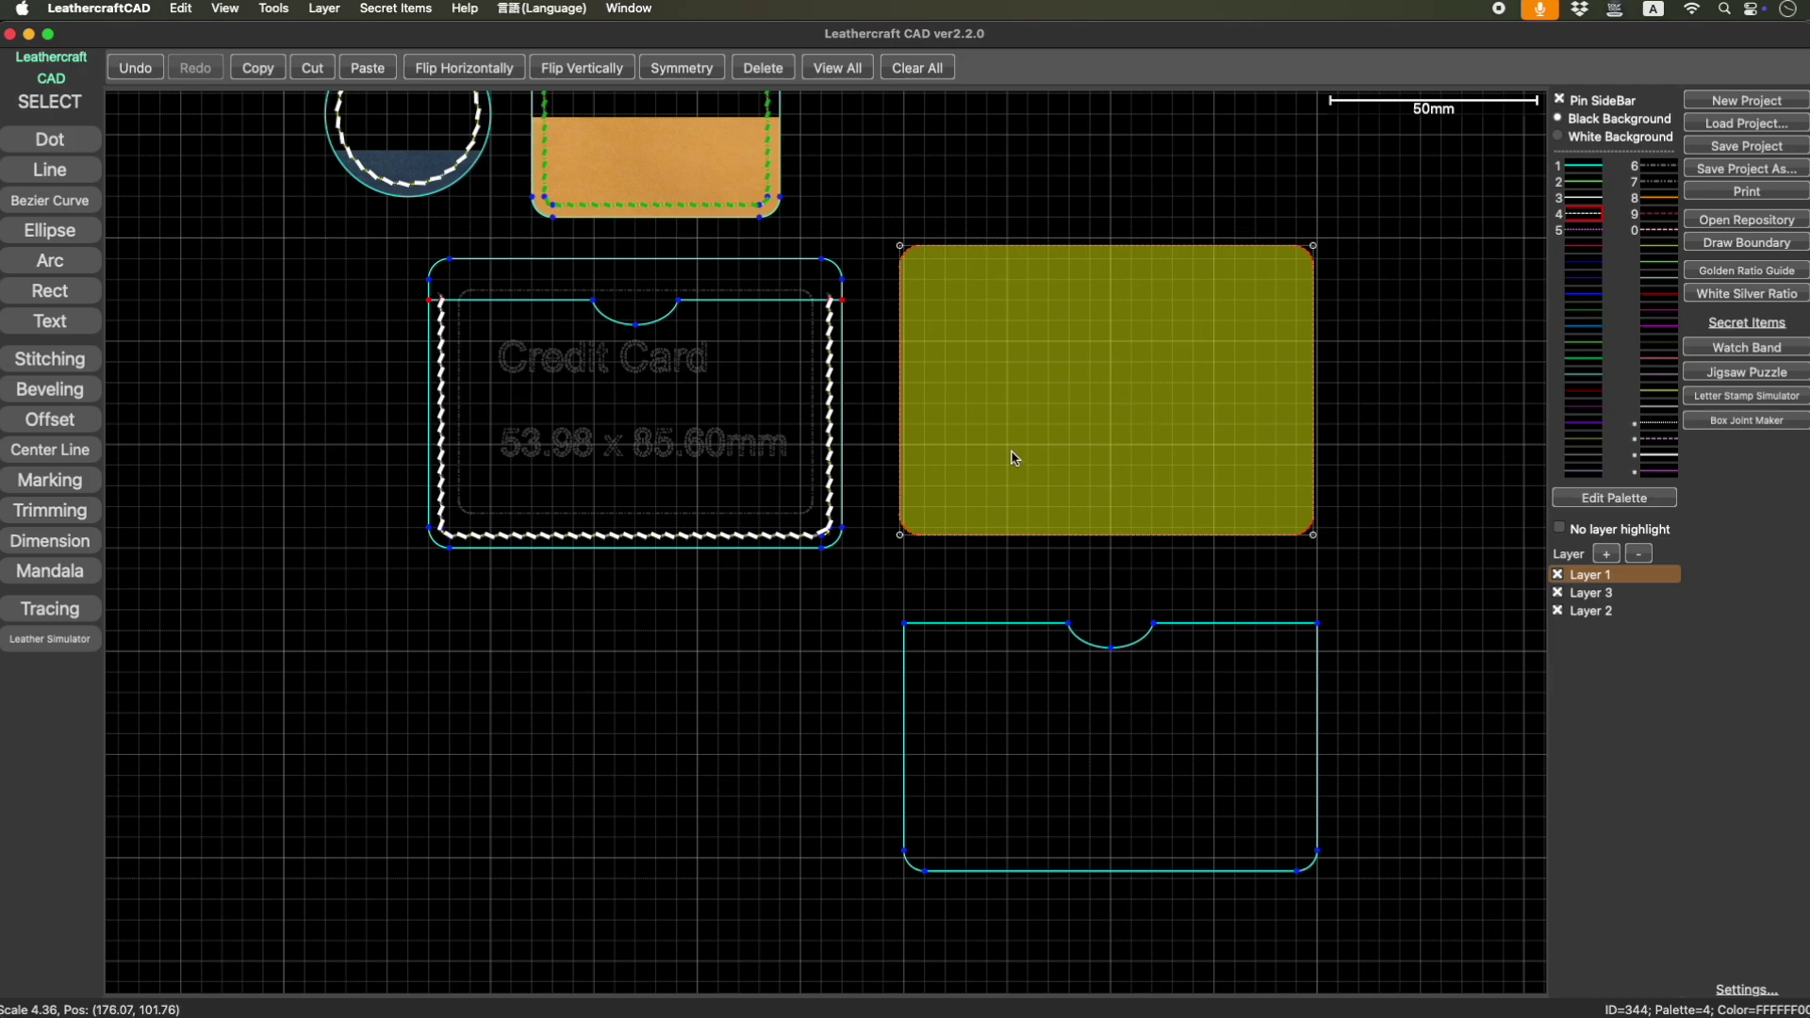
{"action": "key", "text": "super+z"}
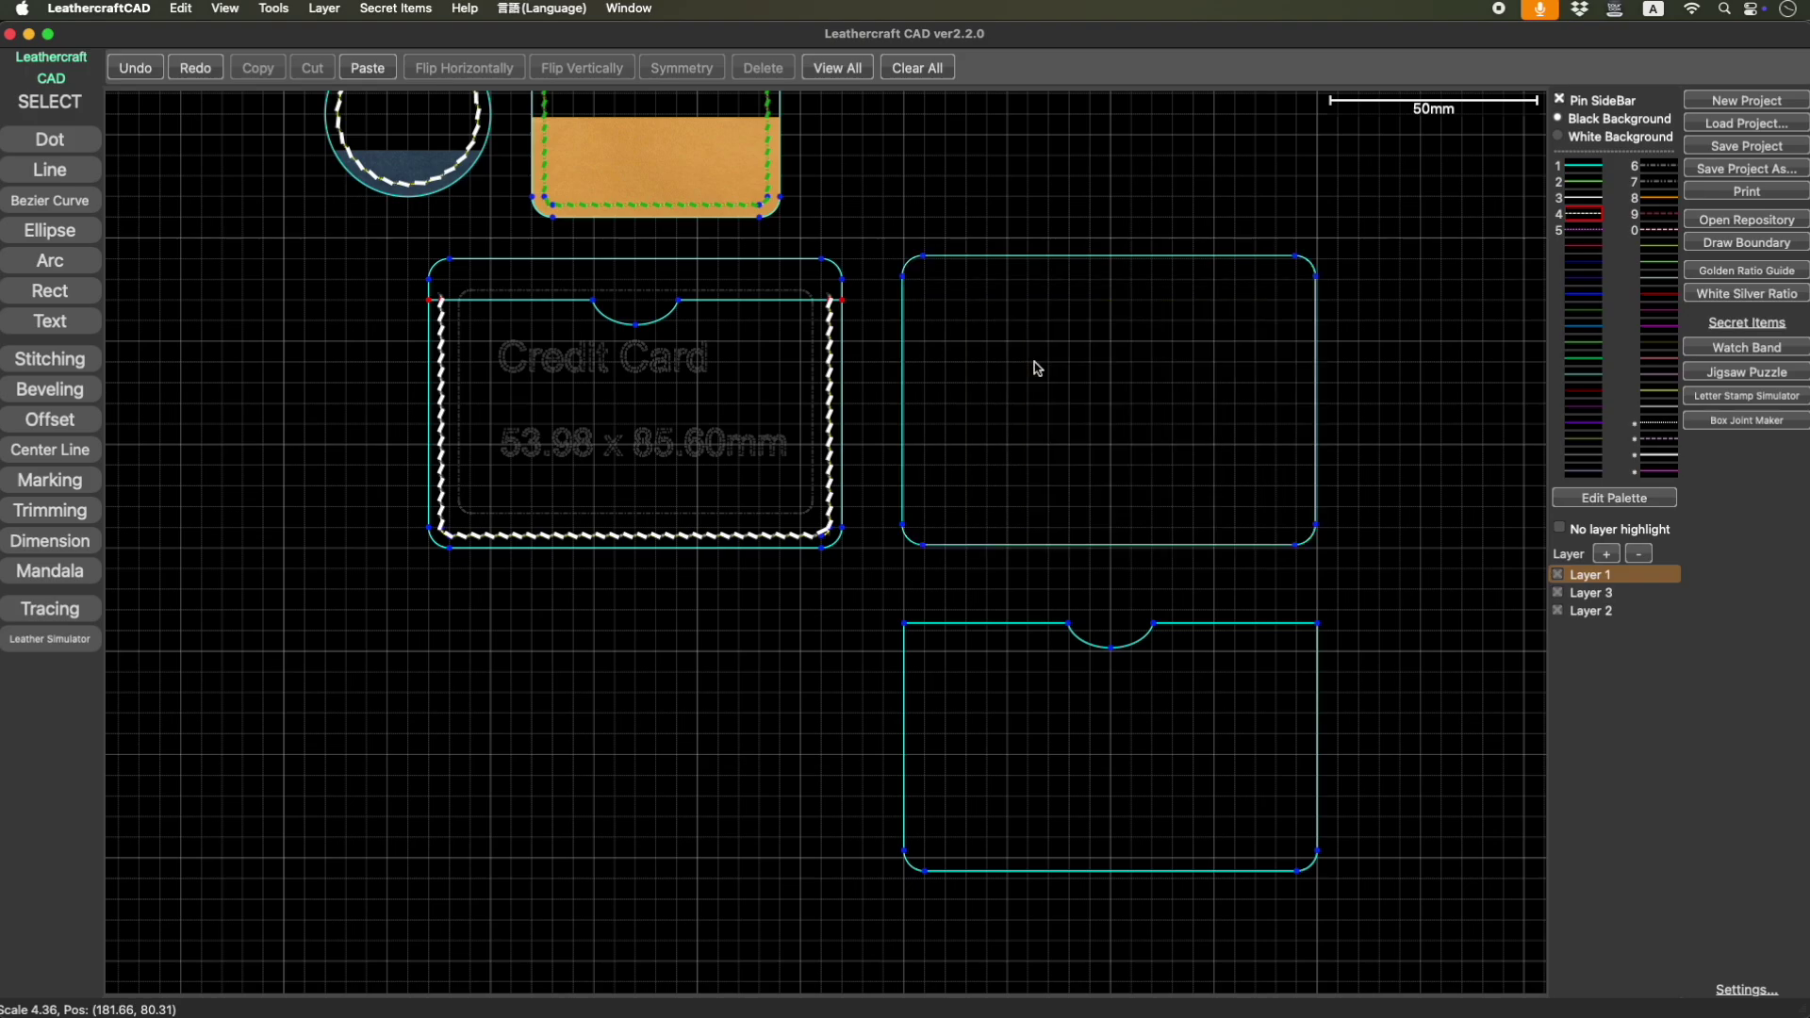
Create a filled shape from the box-selected plain rounded outline and move it off the original outline.
{"action": "left_click", "coordinate": [877, 234]}
{"action": "left_click_drag", "start_coordinate": [877, 229], "coordinate": [1418, 580]}
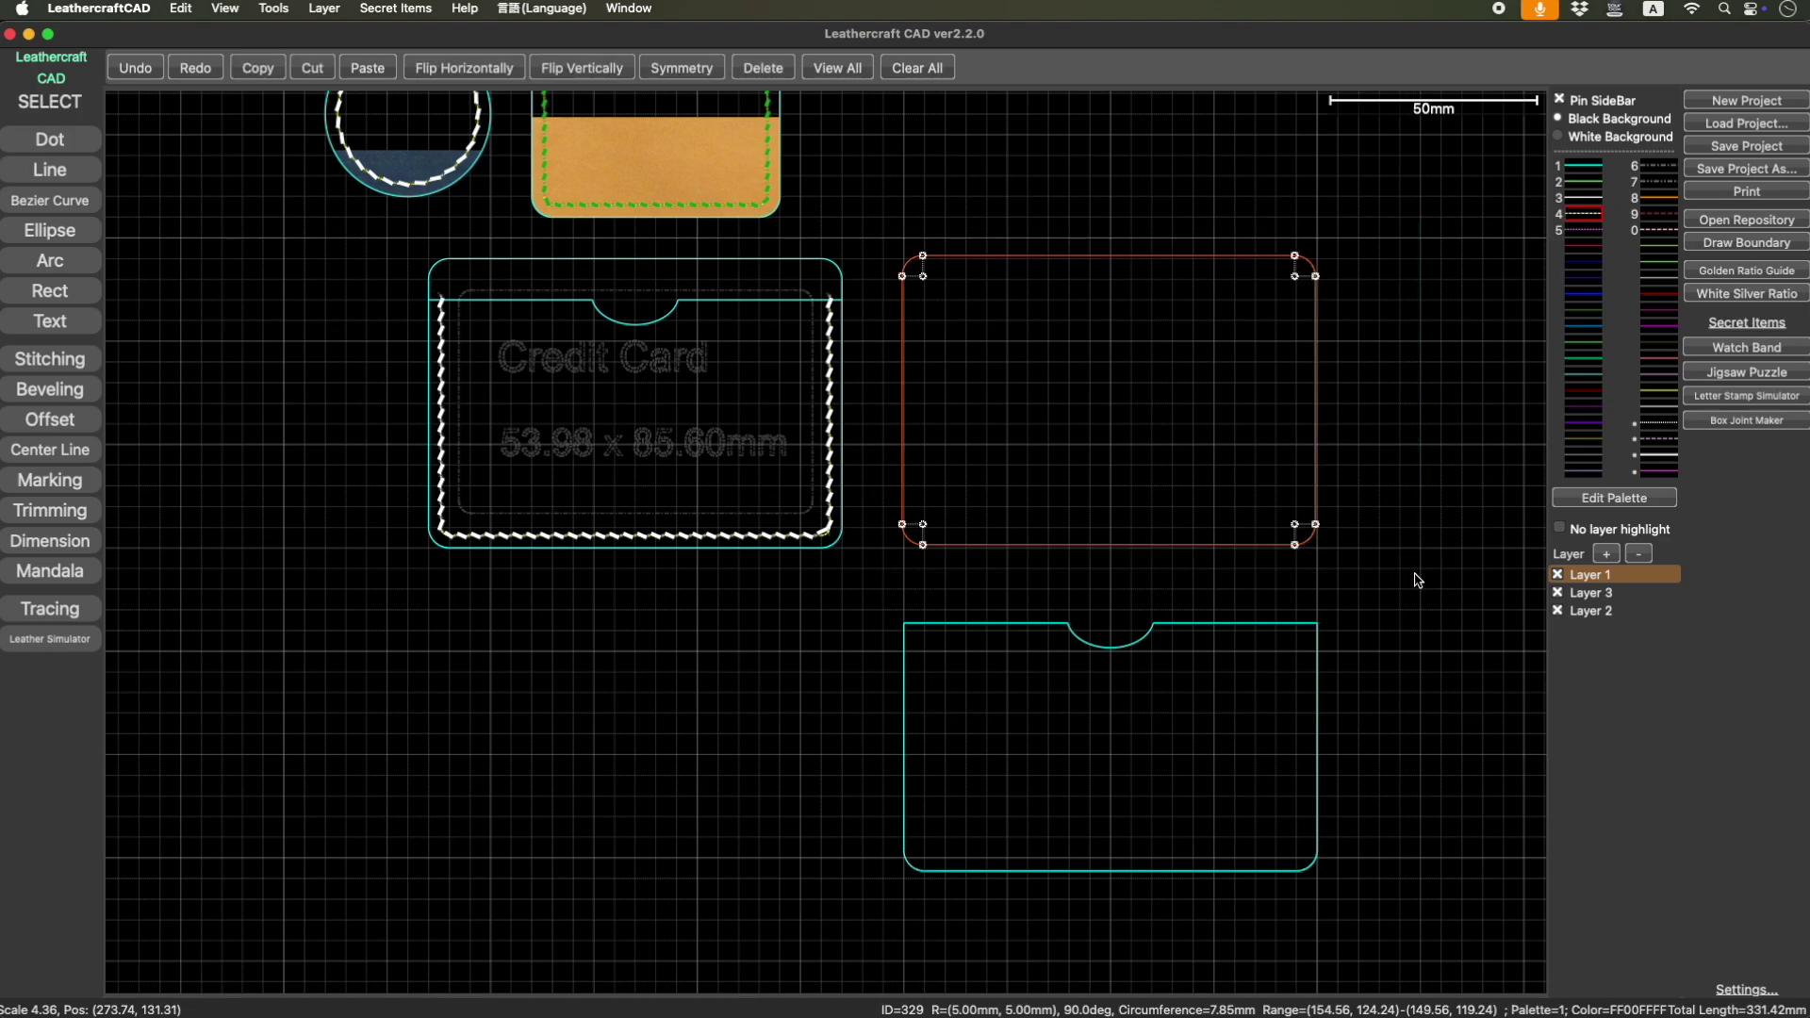
{"action": "key", "text": "ctrl+b"}
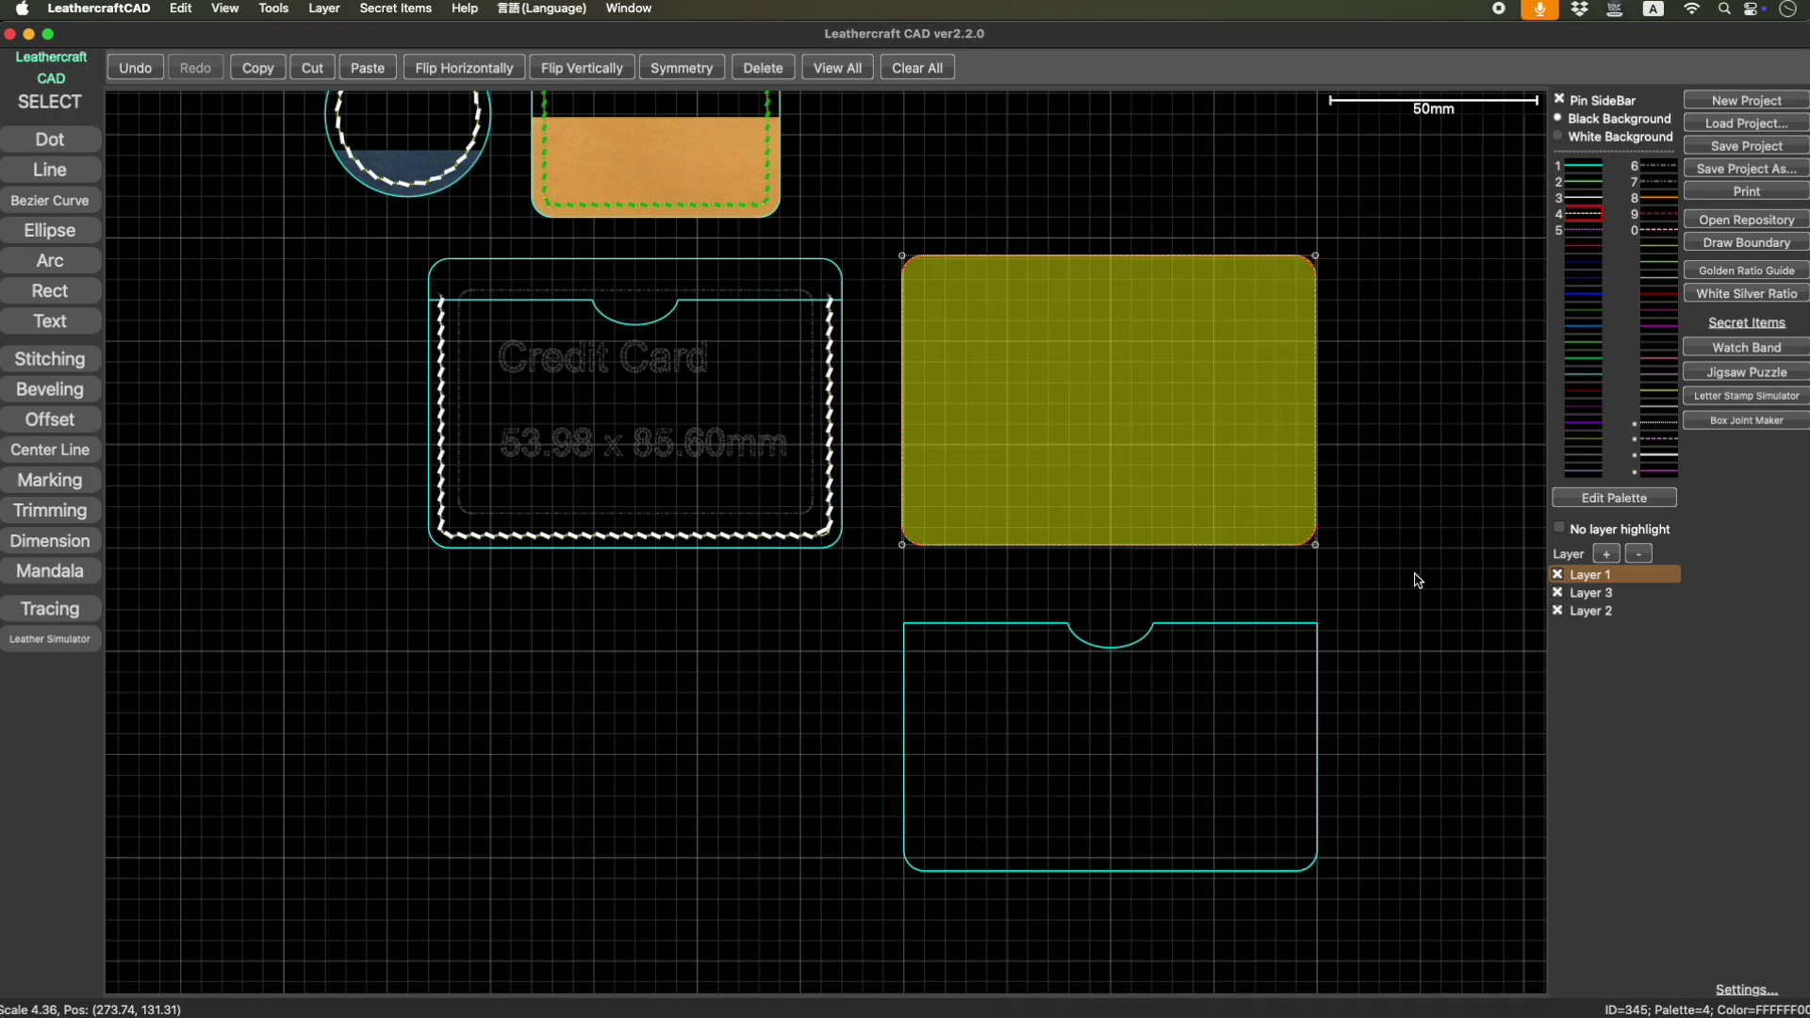
{"action": "left_click_drag", "start_coordinate": [1235, 438], "coordinate": [1408, 502]}
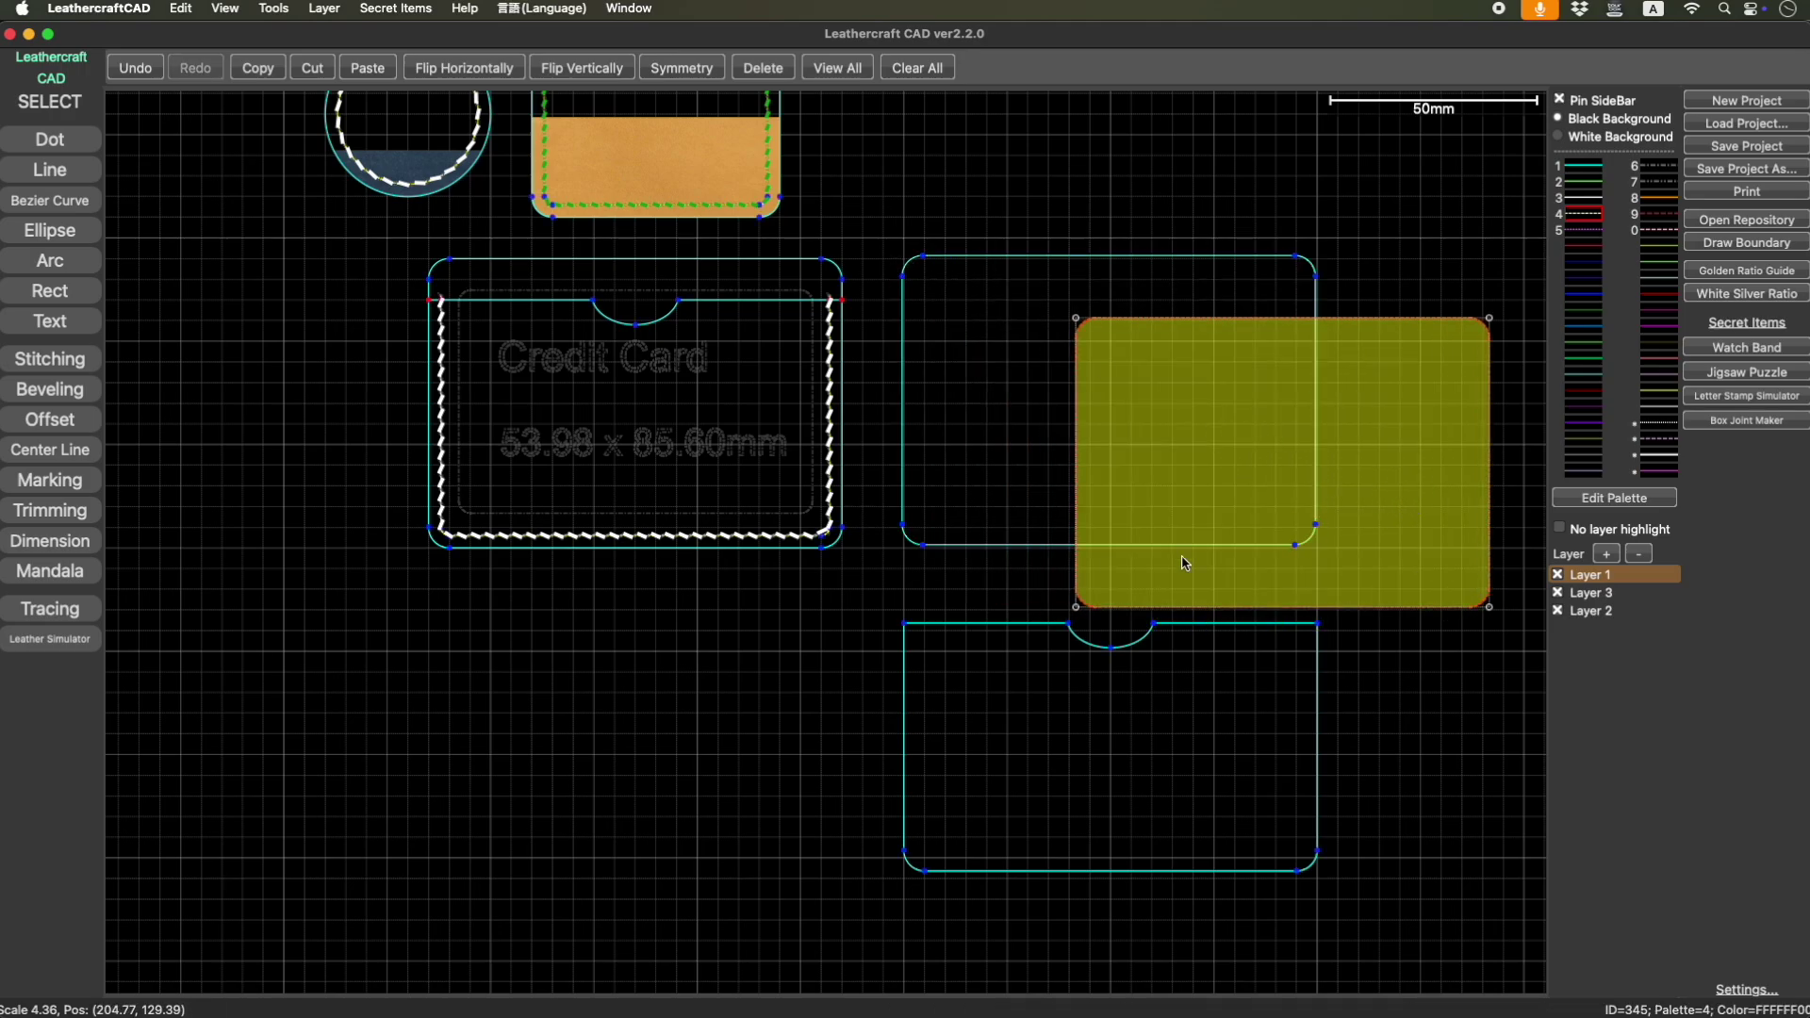
{"action": "left_click_drag", "start_coordinate": [1245, 413], "coordinate": [1175, 380]}
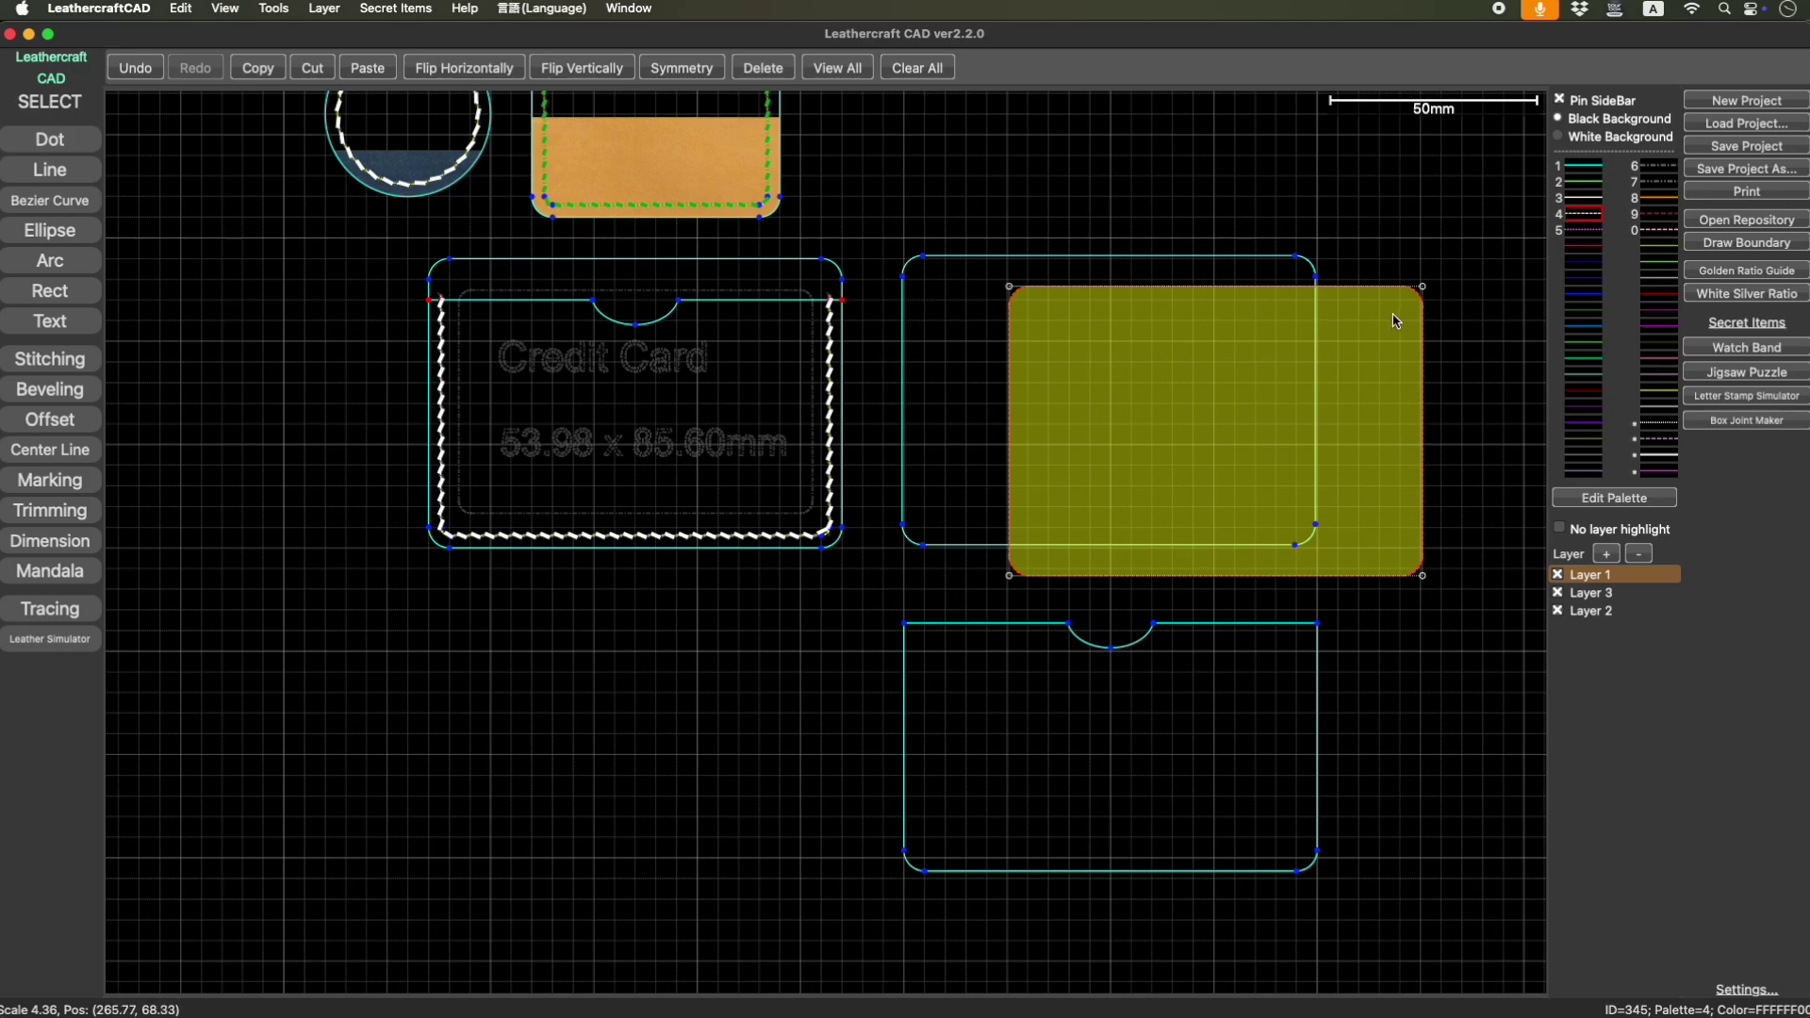
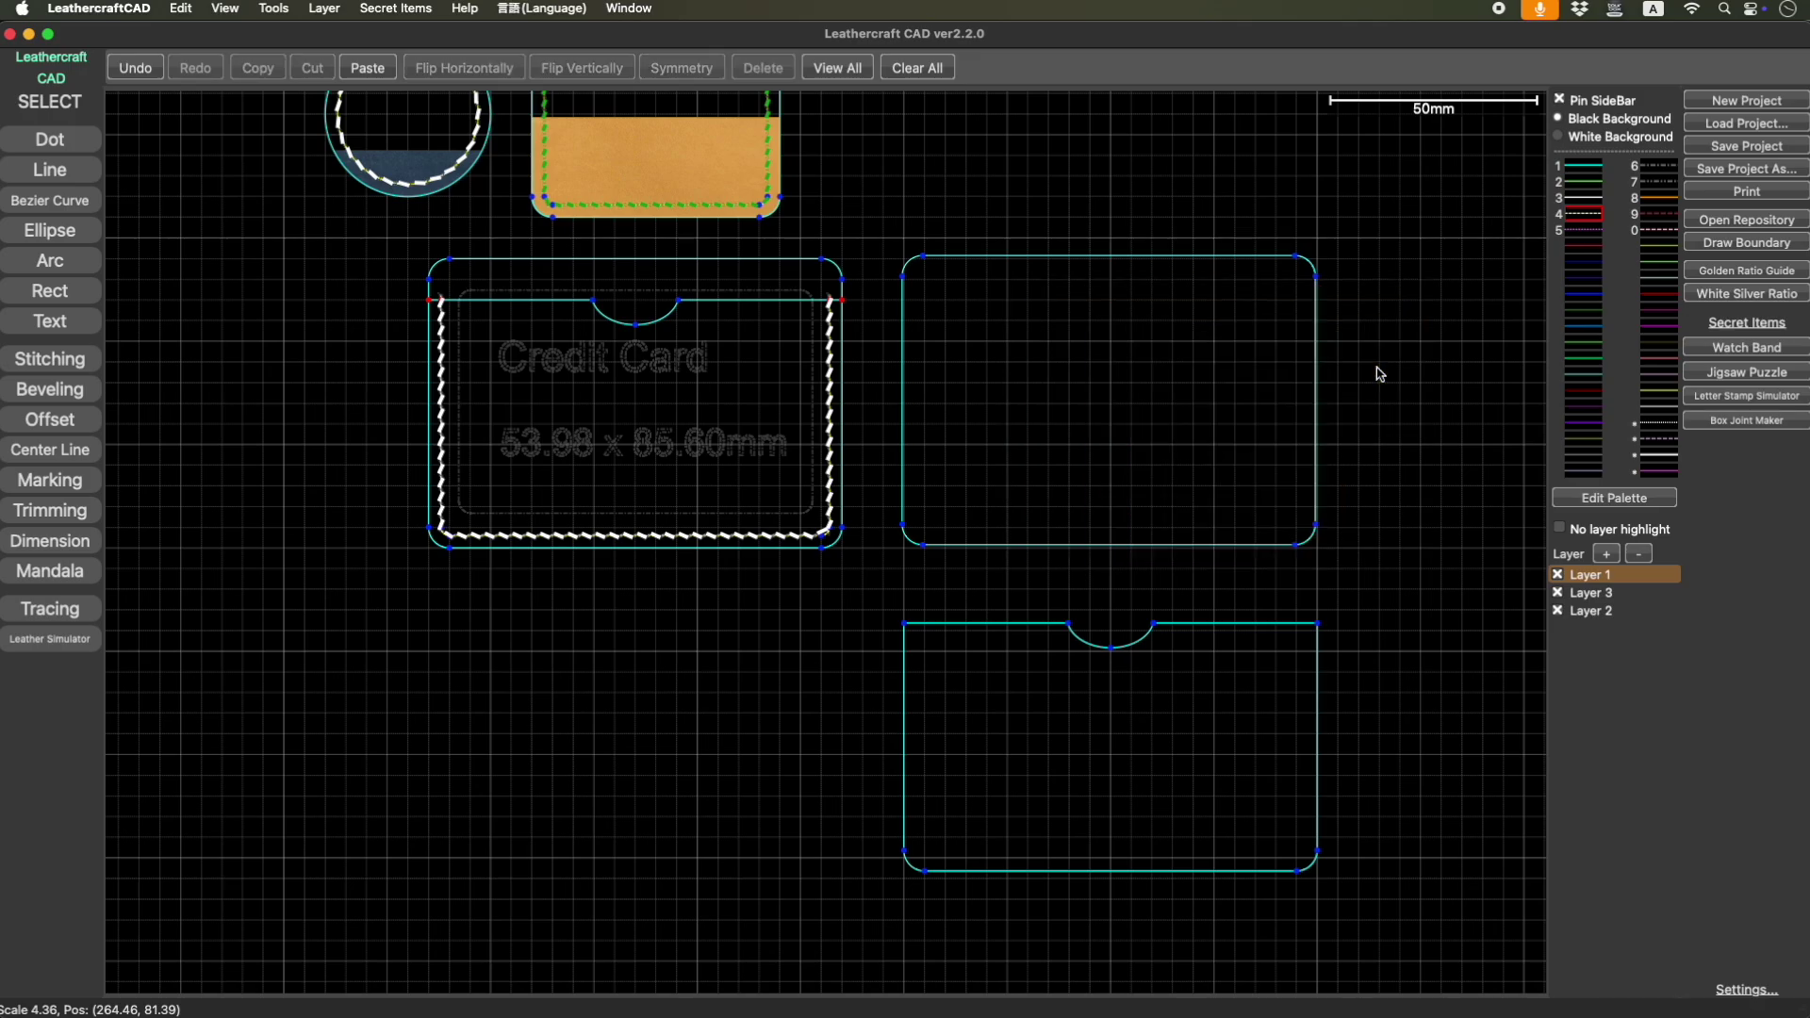
Select the connected plain rounded outline, convert it into a filled shape and move the shape slightly upward.
{"action": "left_click", "coordinate": [1318, 375]}
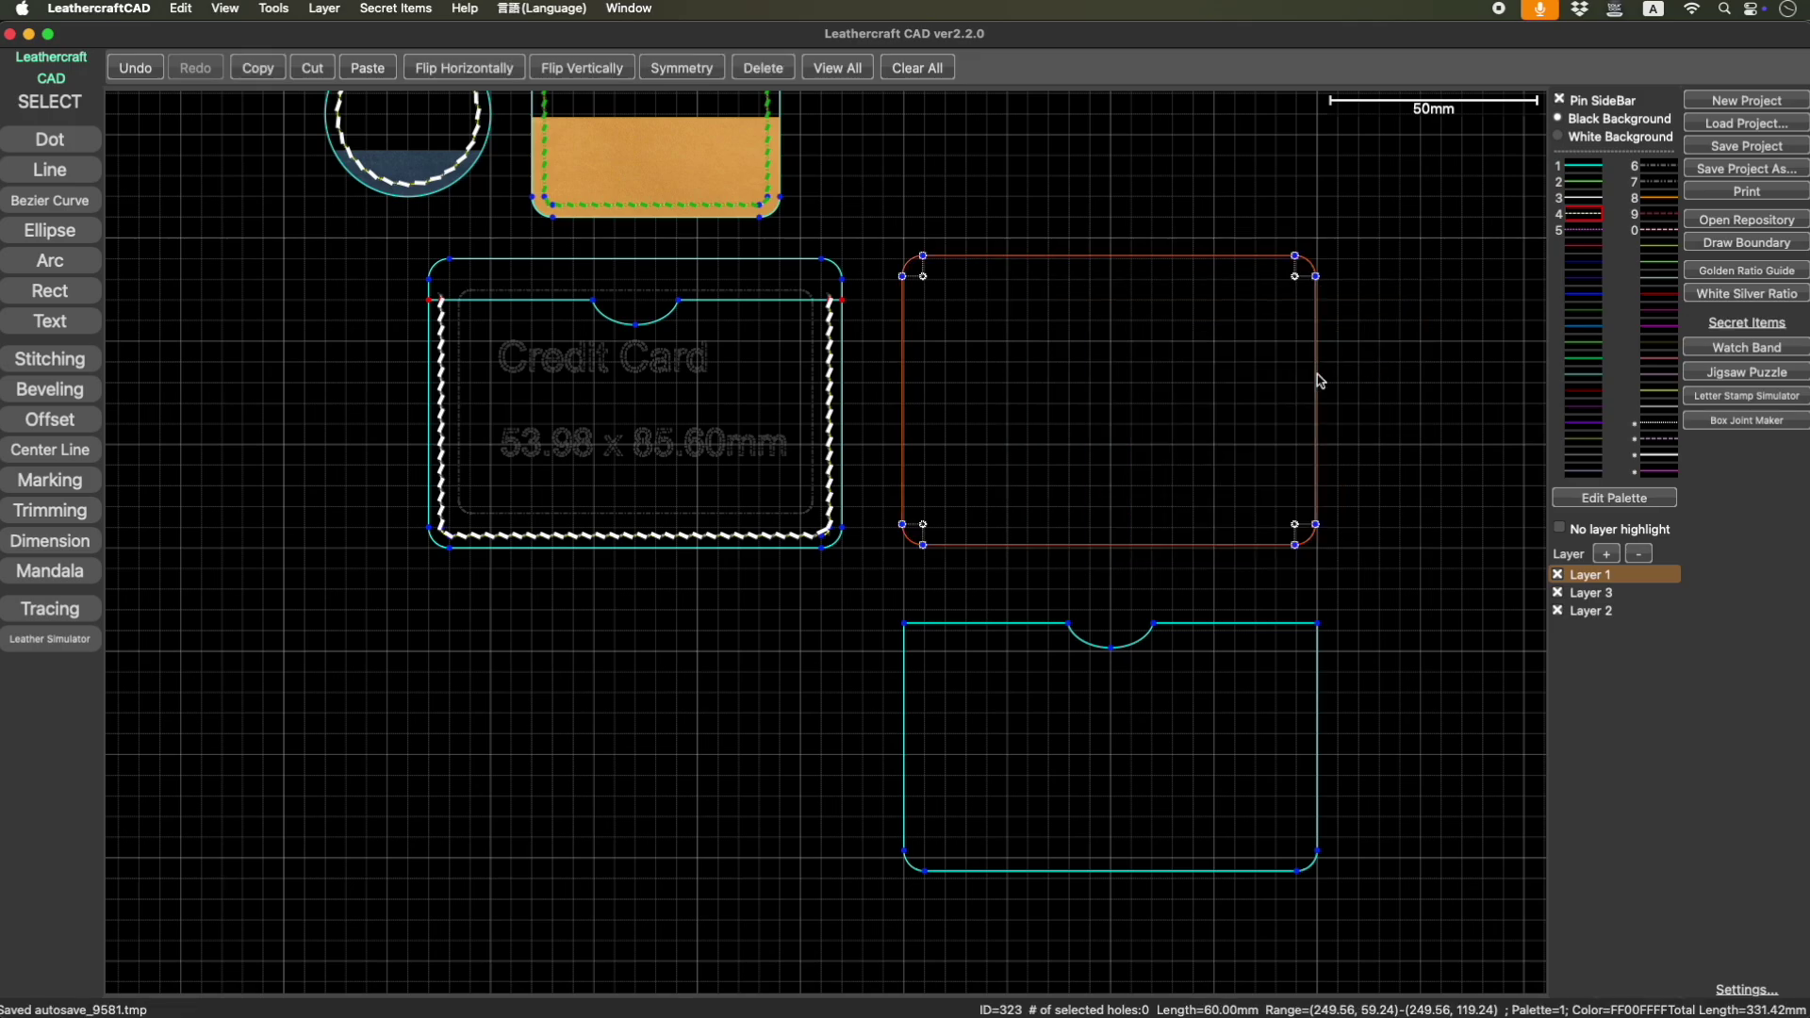
{"action": "left_click", "coordinate": [1317, 375]}
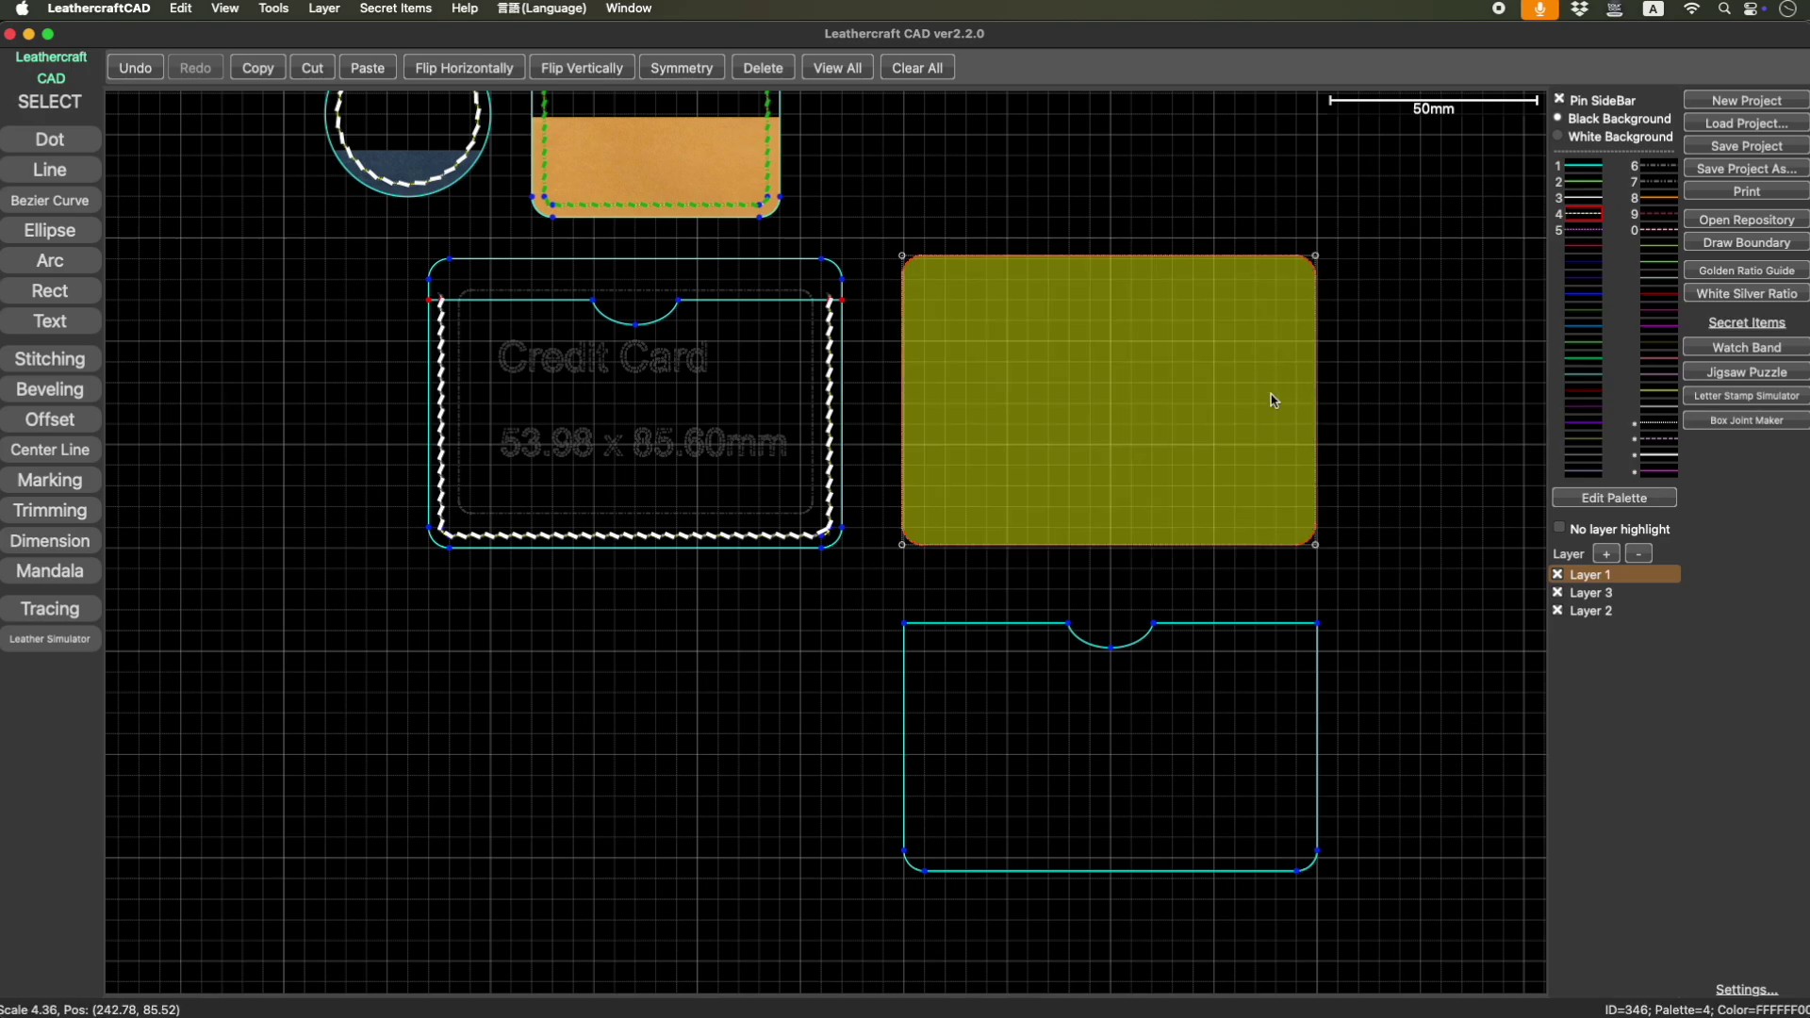
{"action": "mouse_move", "coordinate": [1025, 422]}
{"action": "left_mouse_down"}
{"action": "mouse_move", "coordinate": [1193, 419]}
{"action": "mouse_move", "coordinate": [1083, 359]}
{"action": "mouse_move", "coordinate": [1025, 371]}
{"action": "mouse_move", "coordinate": [1026, 396]}
{"action": "left_mouse_up"}
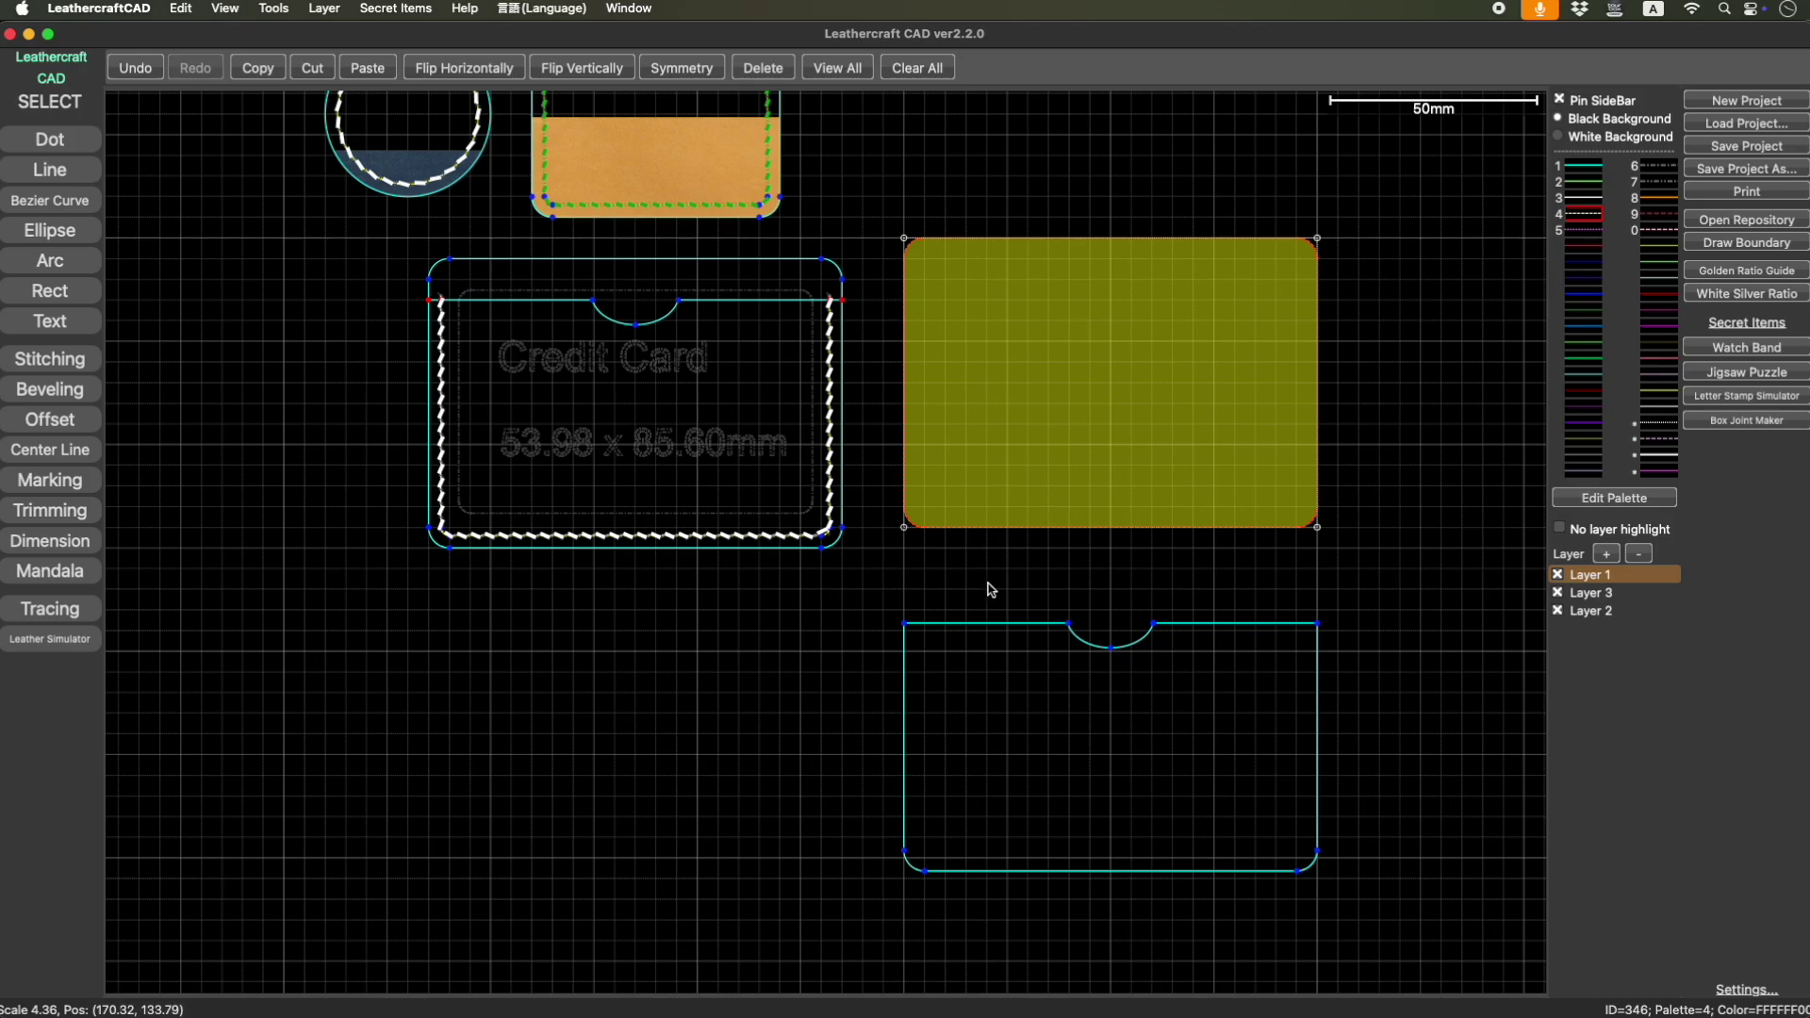
Pull the upper end of the pocket piece's right edge about 2.5 mm inward past the top line, and test selecting the connected outline.
{"action": "left_click", "coordinate": [905, 667]}
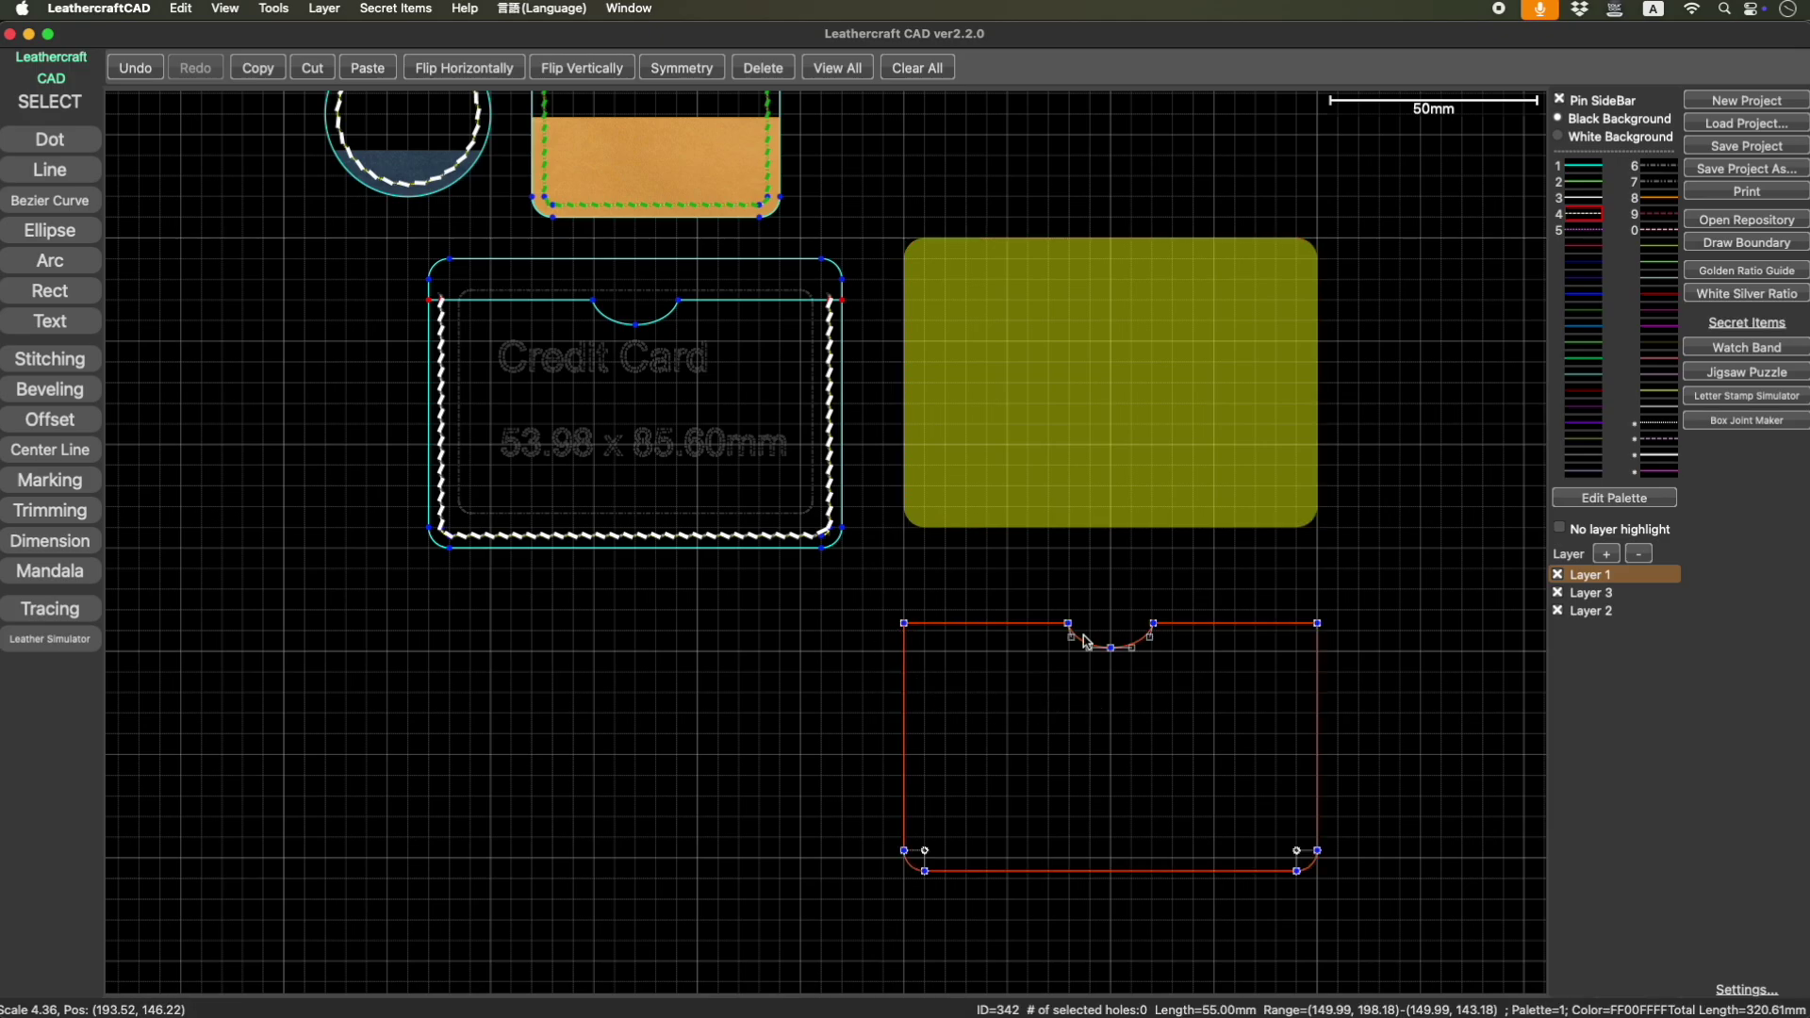
{"action": "left_click", "coordinate": [1401, 742]}
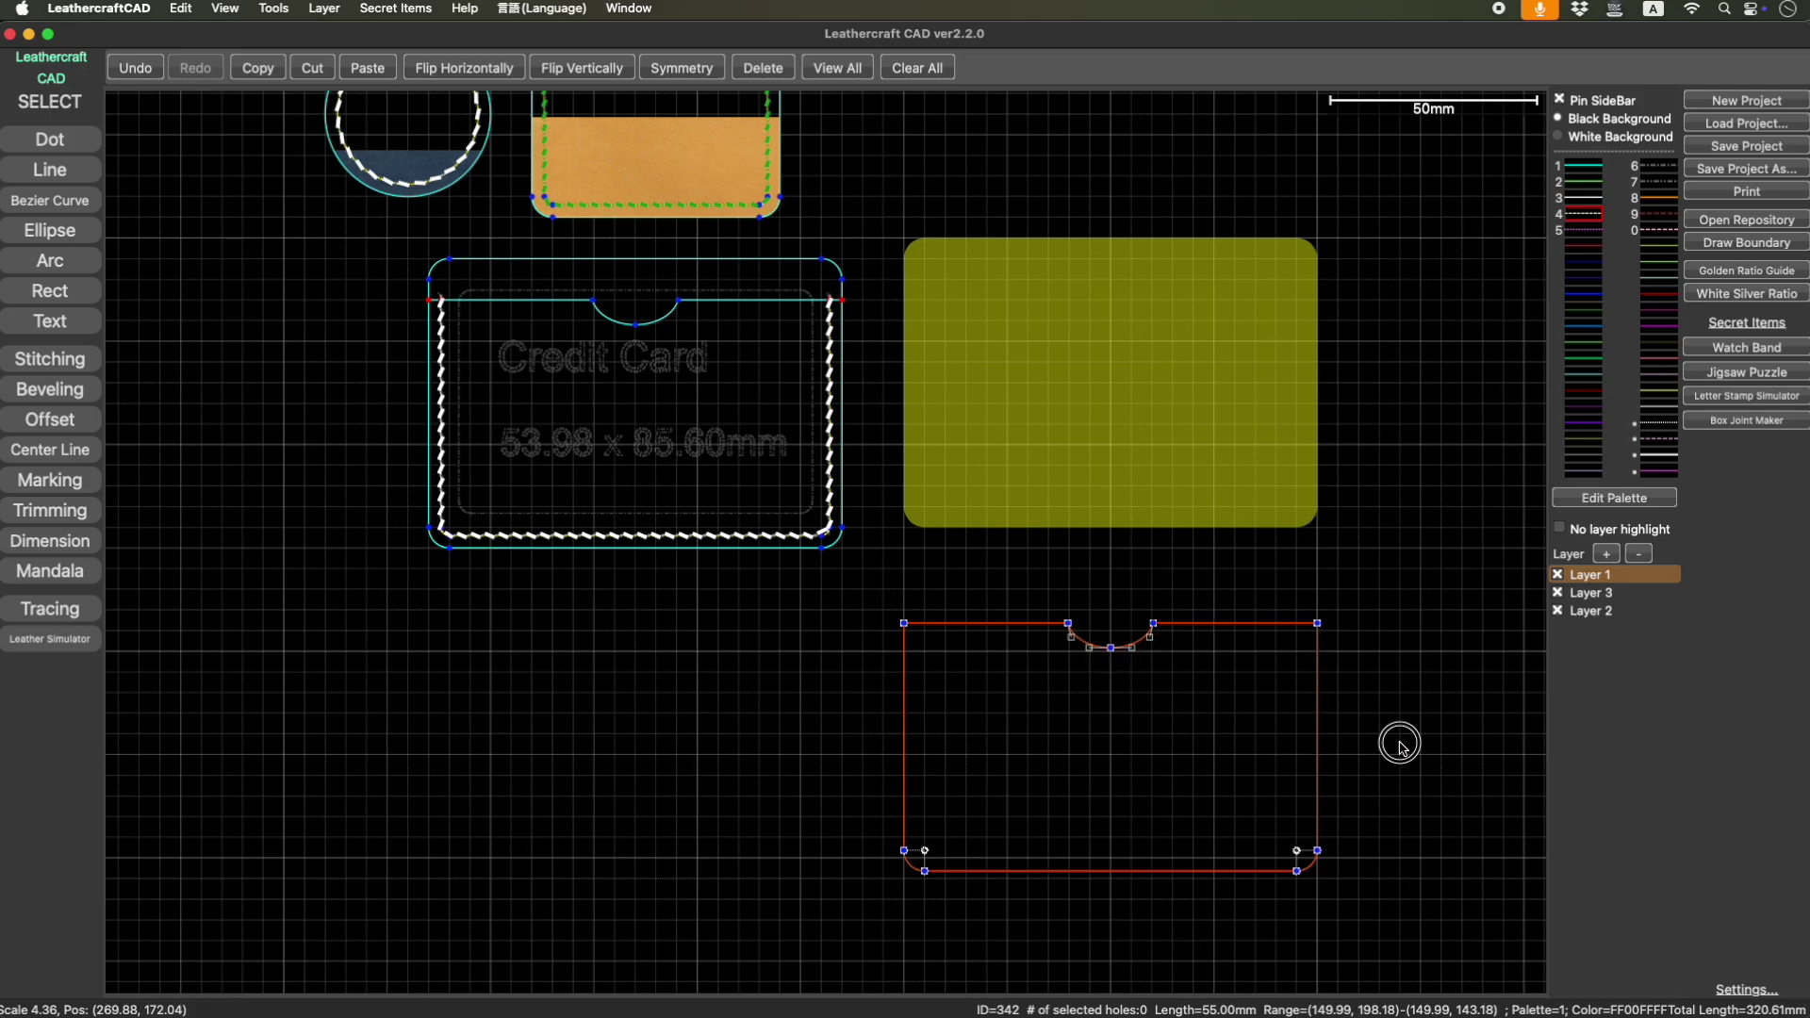
{"action": "left_click", "coordinate": [1235, 626]}
{"action": "left_click", "coordinate": [1319, 658]}
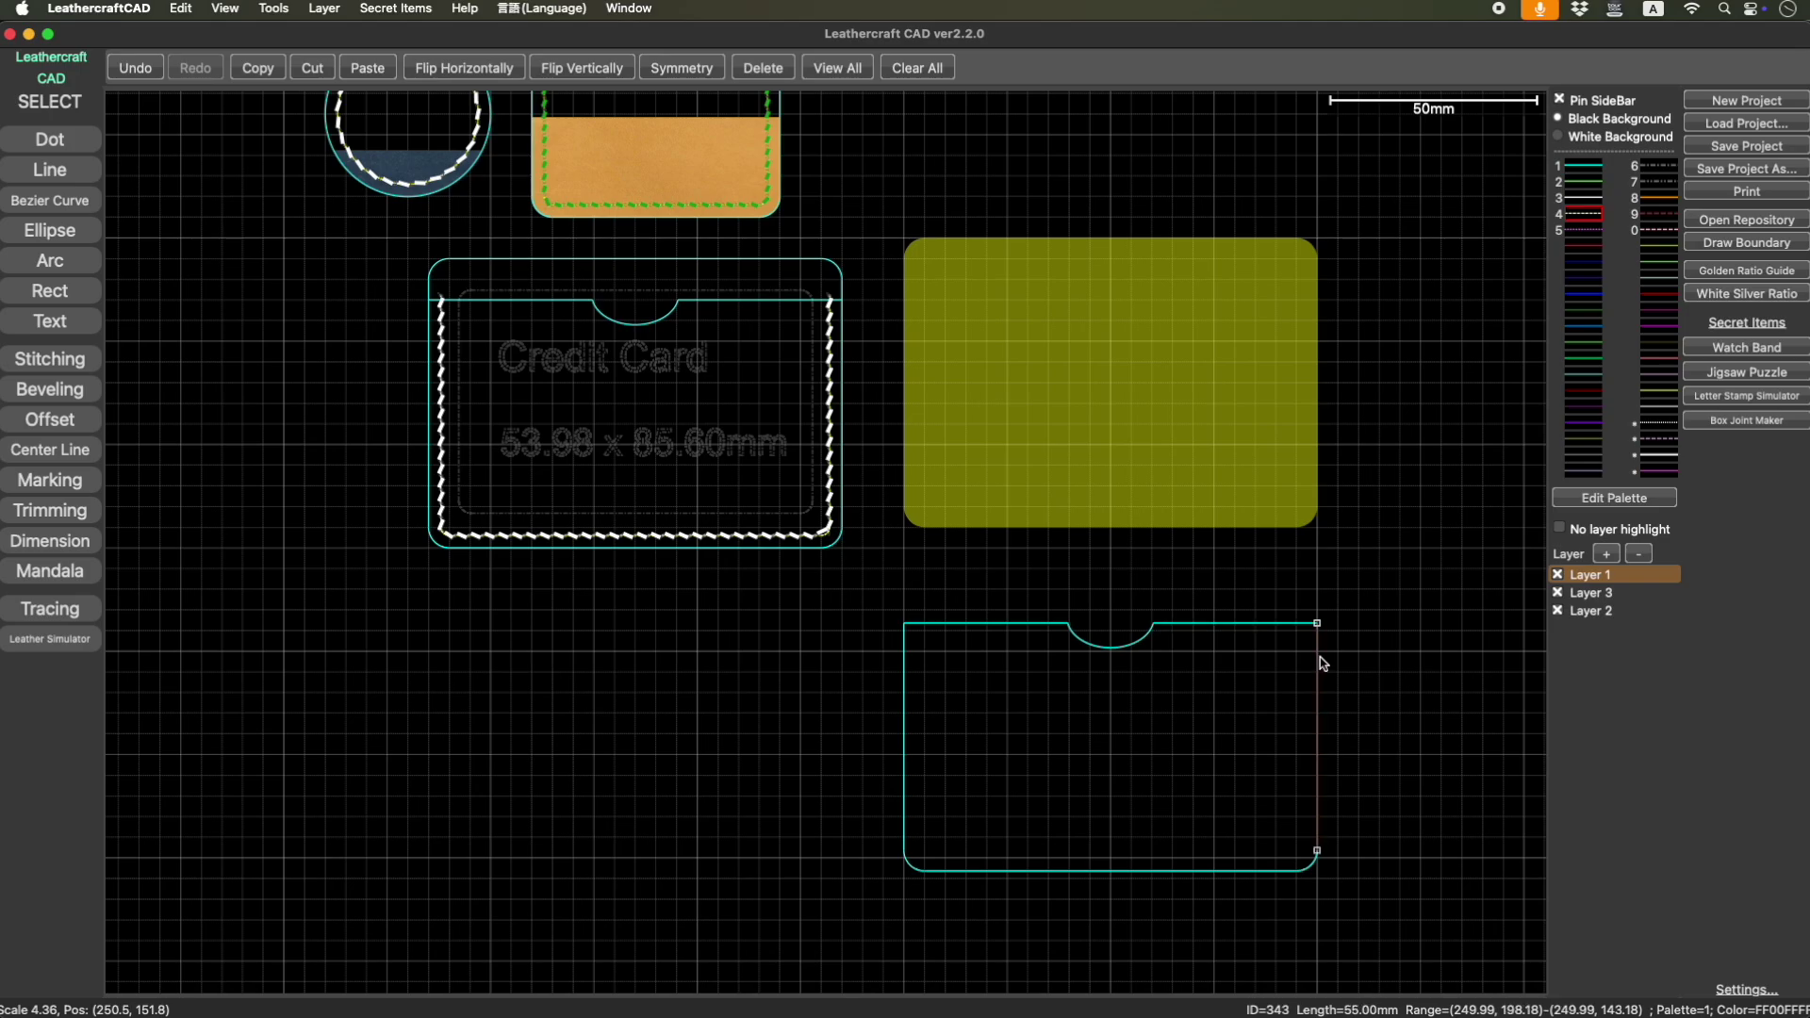
{"action": "left_click_drag", "start_coordinate": [1318, 625], "coordinate": [1307, 615]}
{"action": "scroll", "coordinate": [1327, 638], "scroll_direction": "down", "scroll_amount": 3}
{"action": "scroll", "coordinate": [1327, 638], "scroll_direction": "up", "scroll_amount": 8}
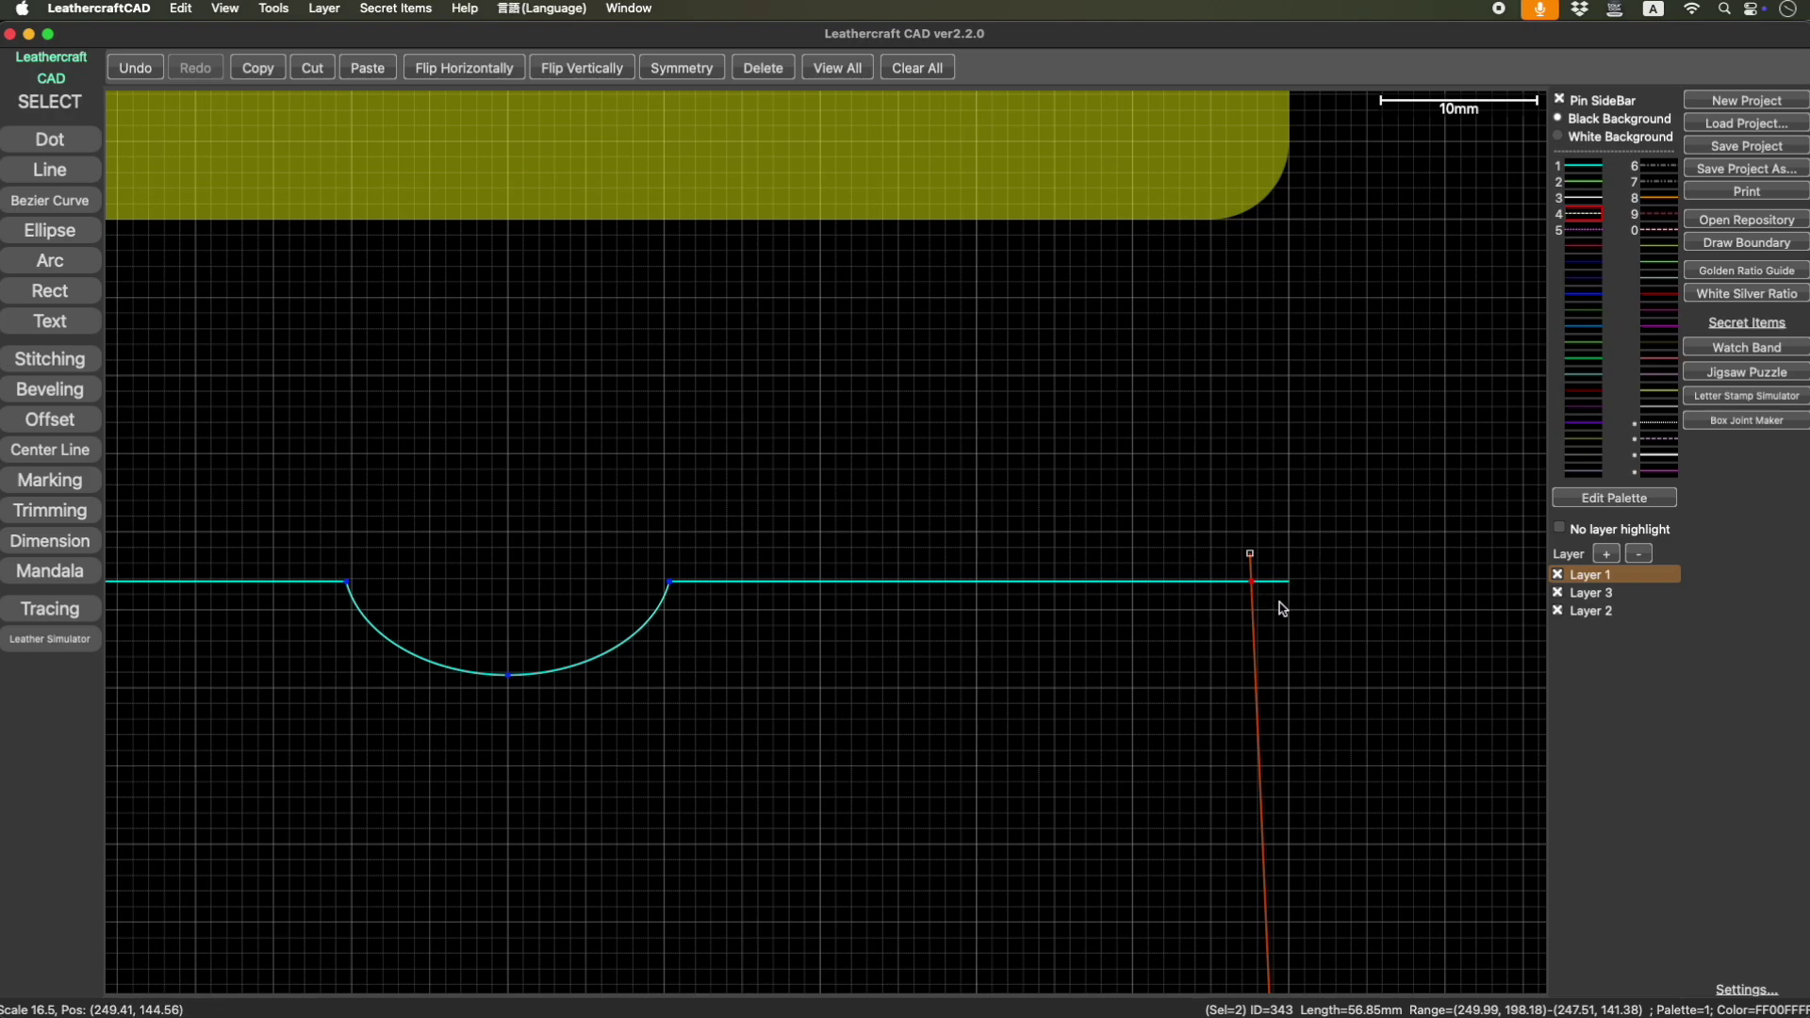
{"action": "scroll", "coordinate": [1184, 667], "scroll_direction": "down", "scroll_amount": 5}
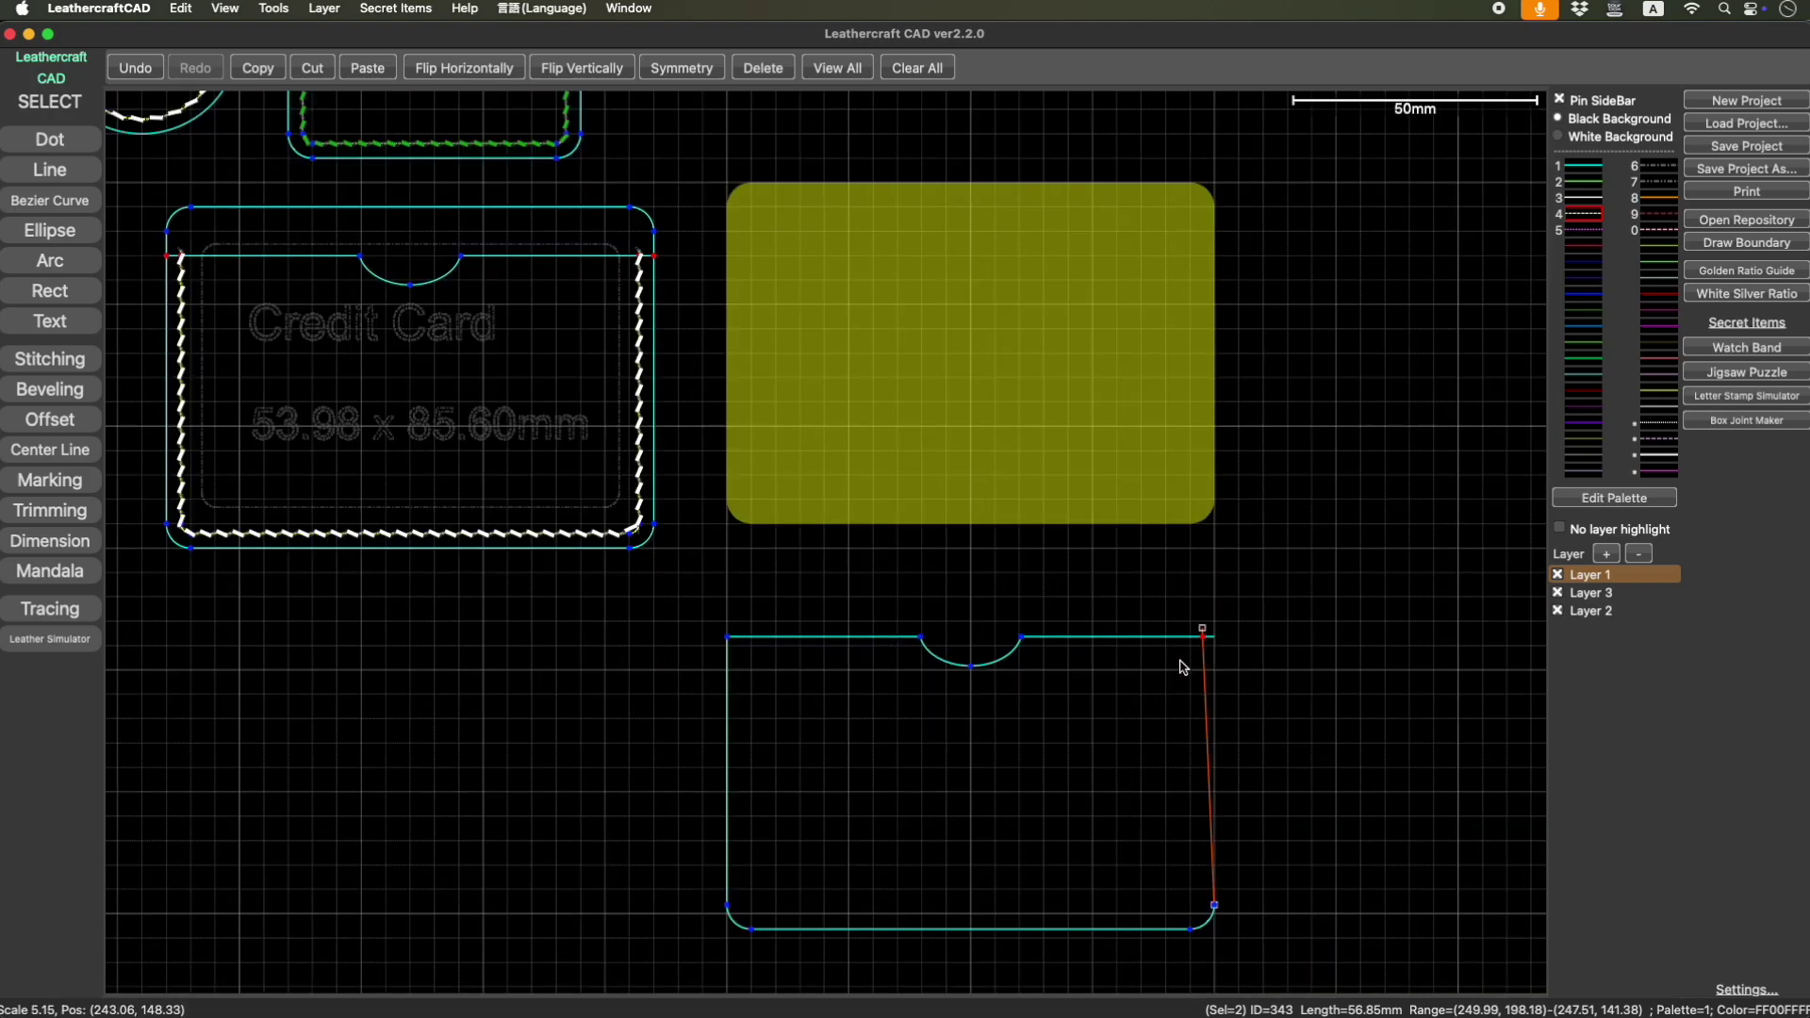
{"action": "scroll", "coordinate": [1136, 707], "scroll_direction": "down", "scroll_amount": 2}
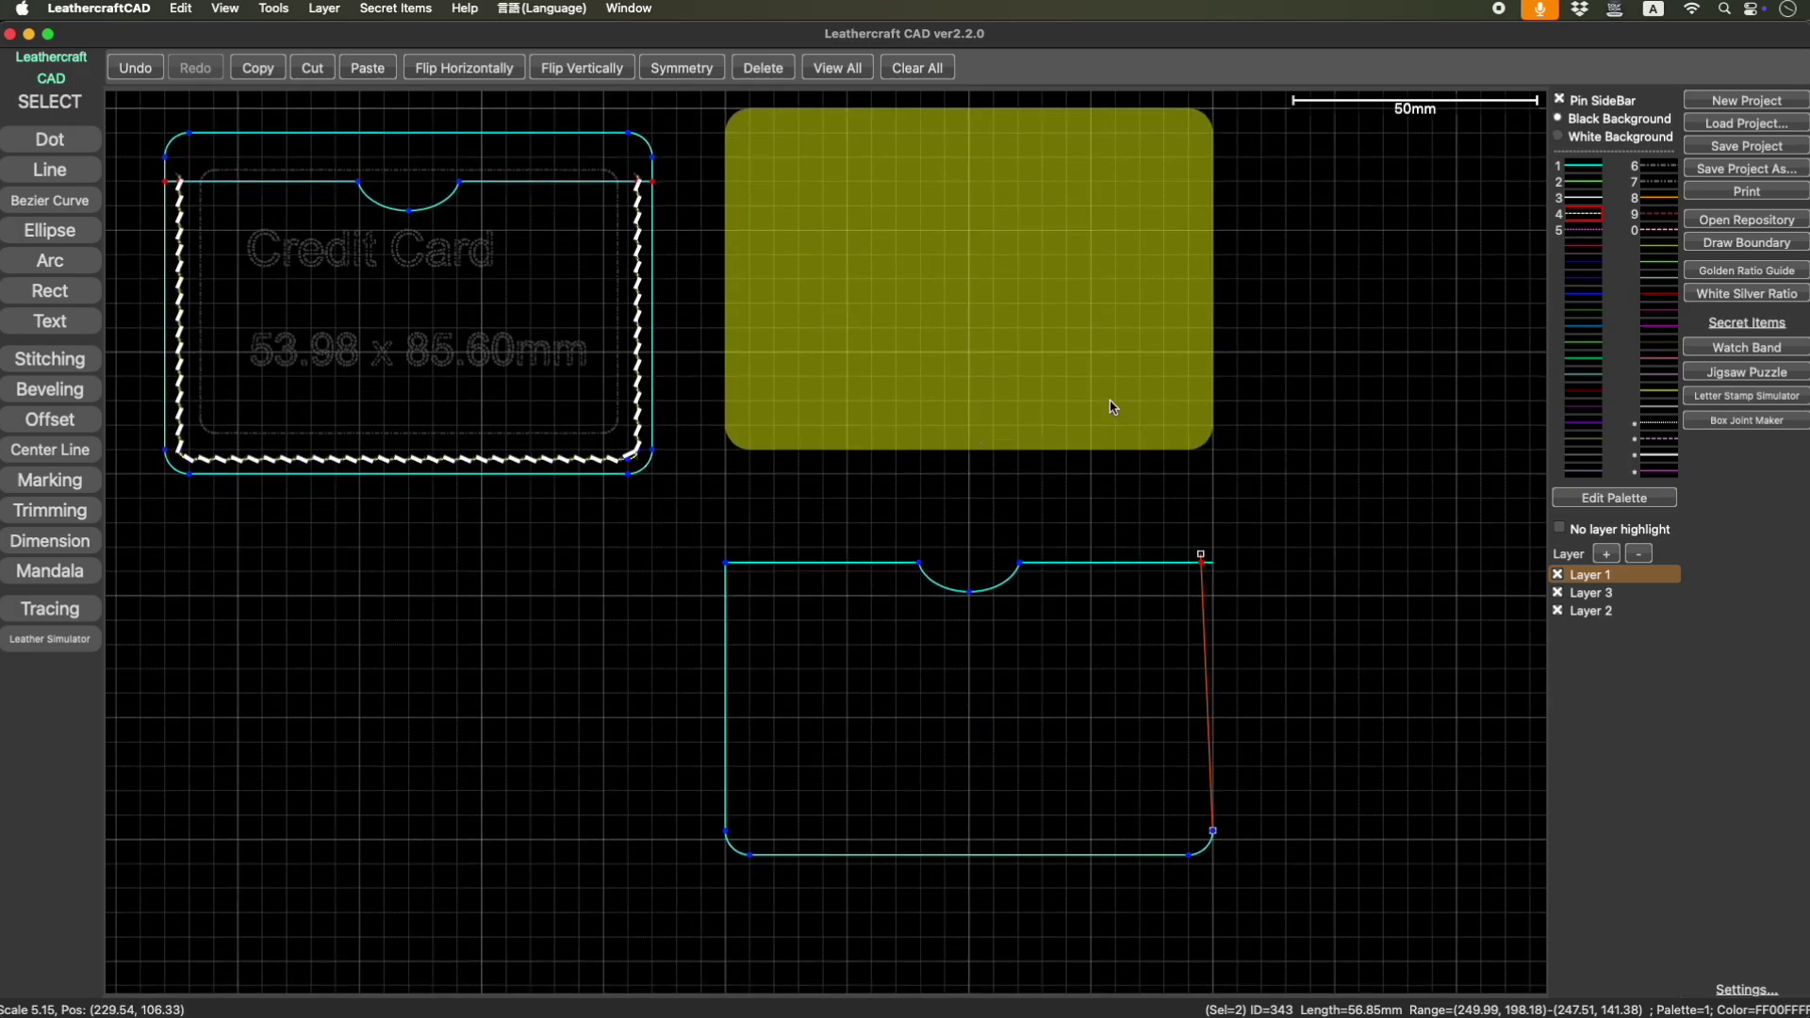
{"action": "left_click", "coordinate": [876, 563]}
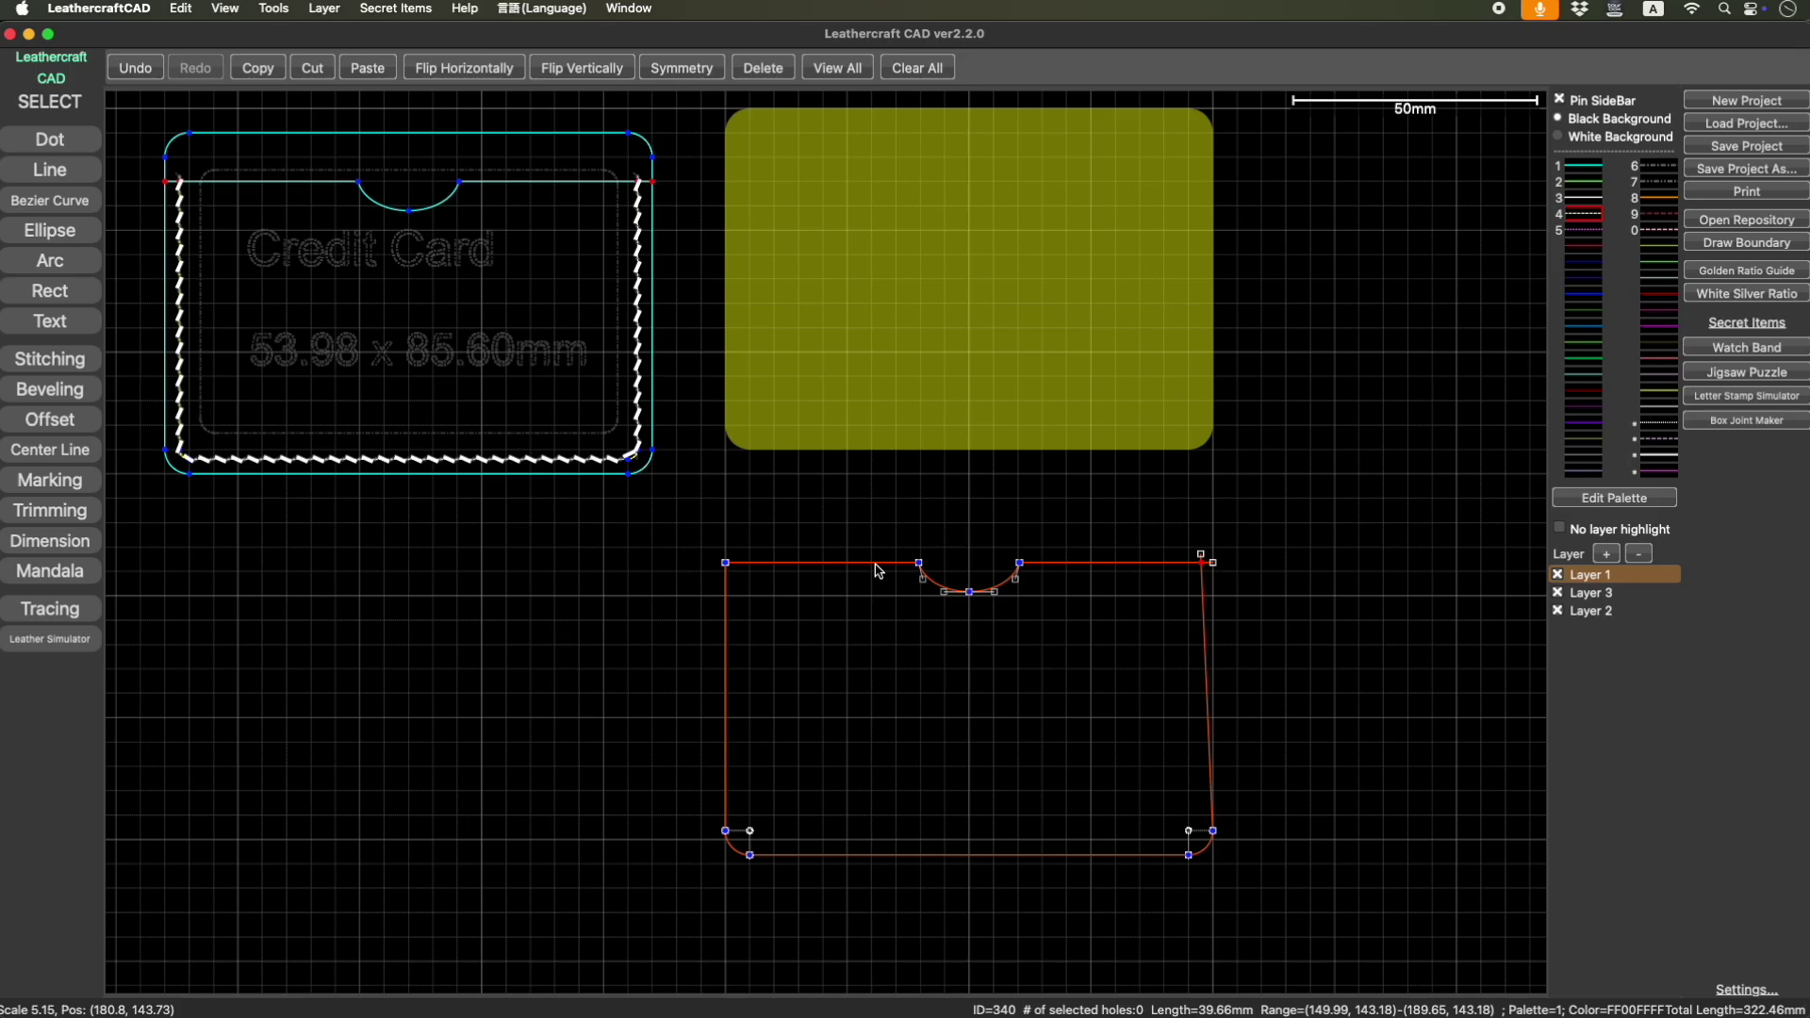
{"action": "left_click", "coordinate": [1281, 662]}
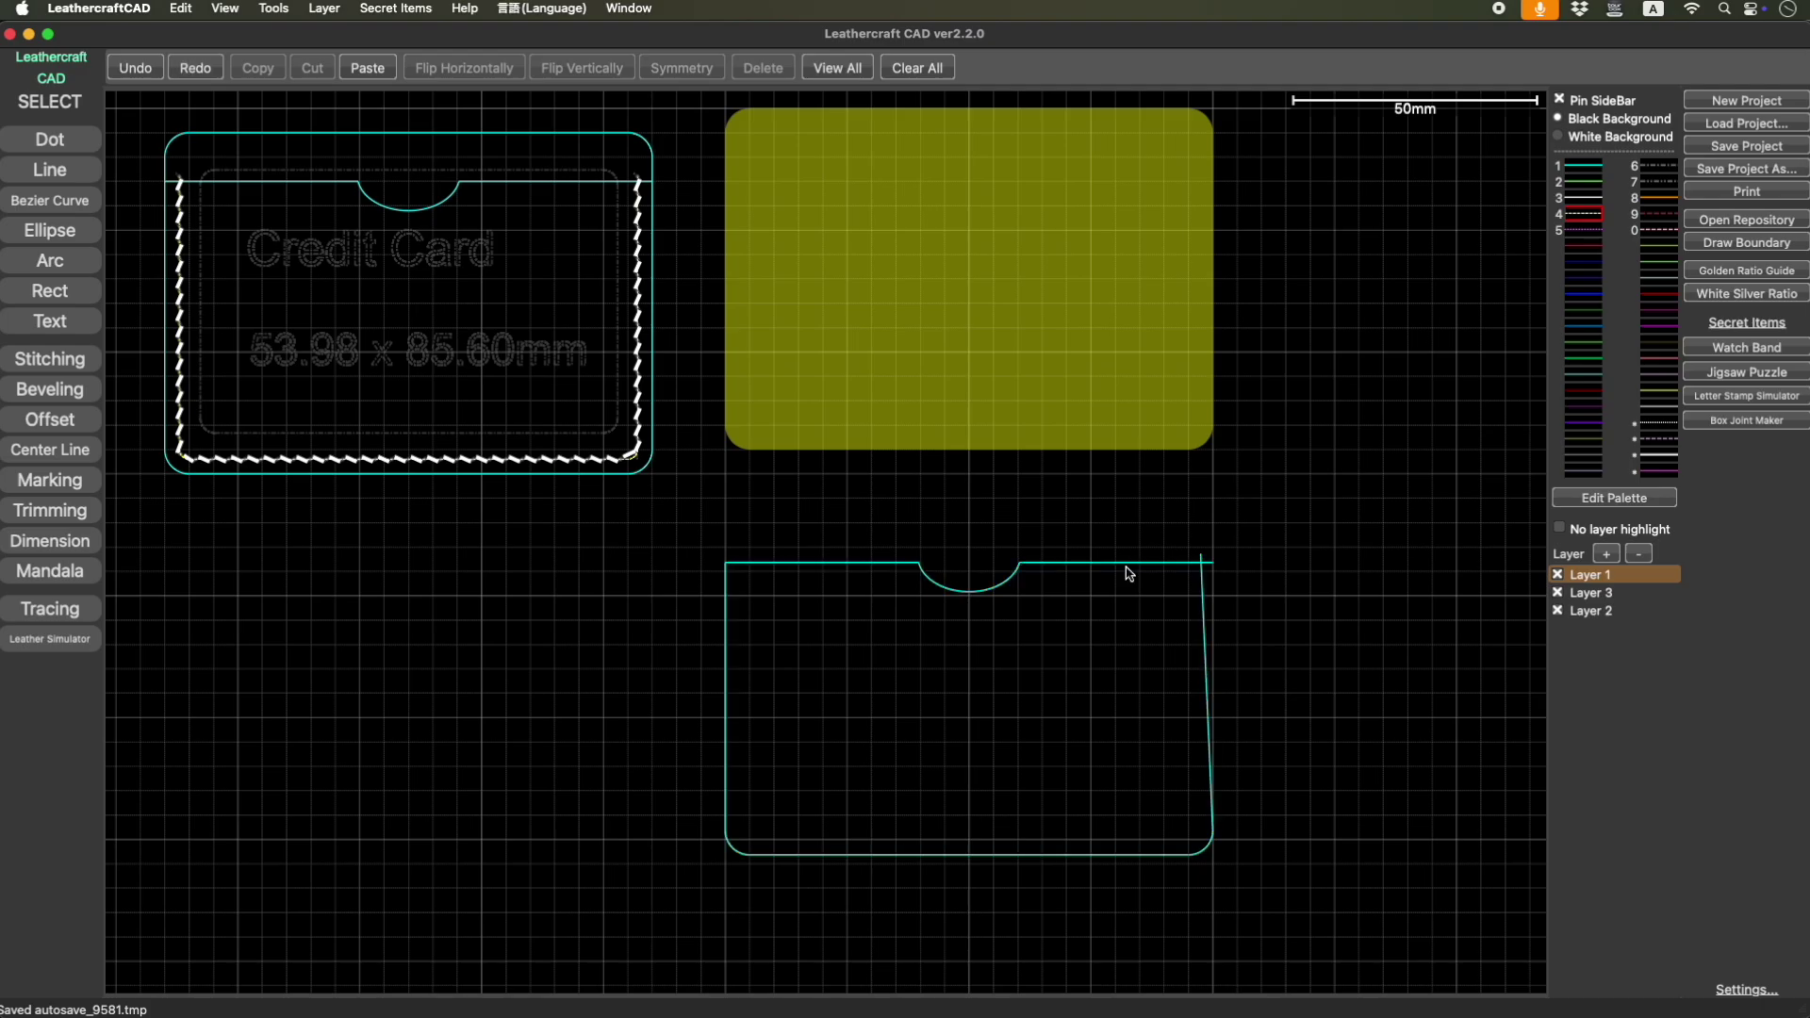
Snap the upper end of the pocket piece's slanted right edge back onto the end of the top line.
{"action": "left_click", "coordinate": [1130, 566]}
{"action": "left_click", "coordinate": [1206, 592]}
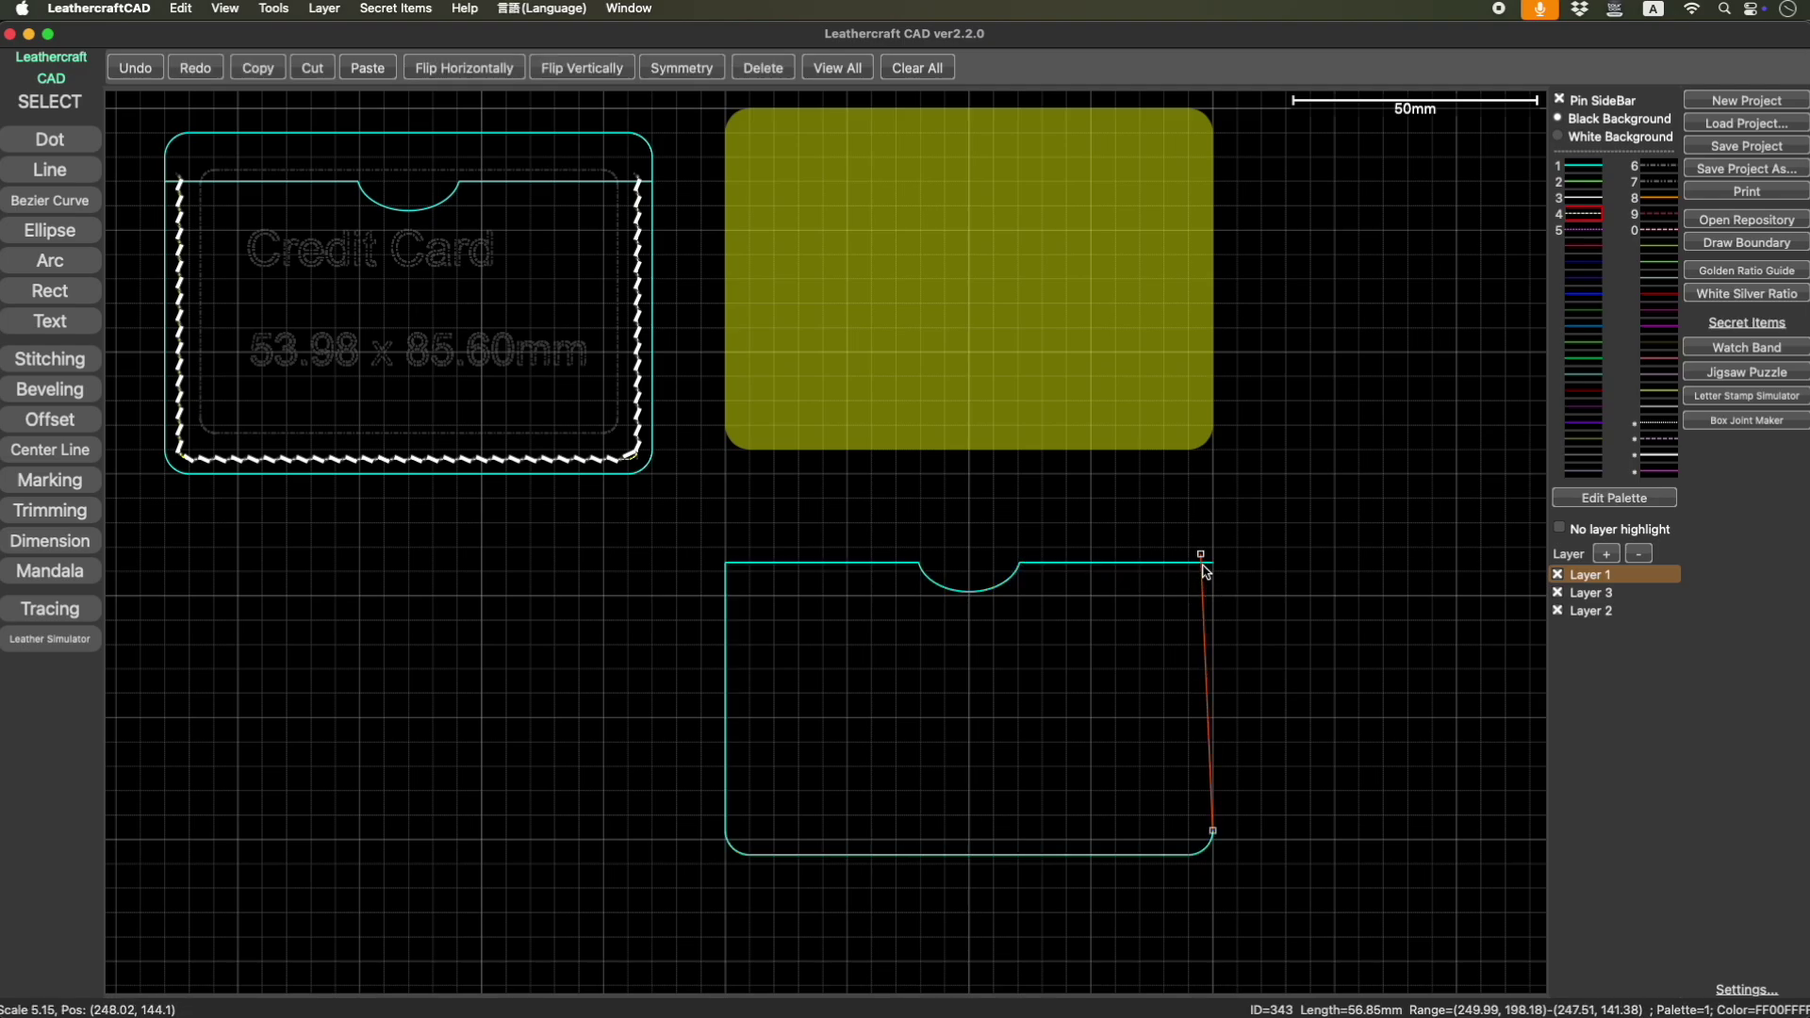
{"action": "left_click_drag", "start_coordinate": [1203, 562], "coordinate": [1213, 562]}
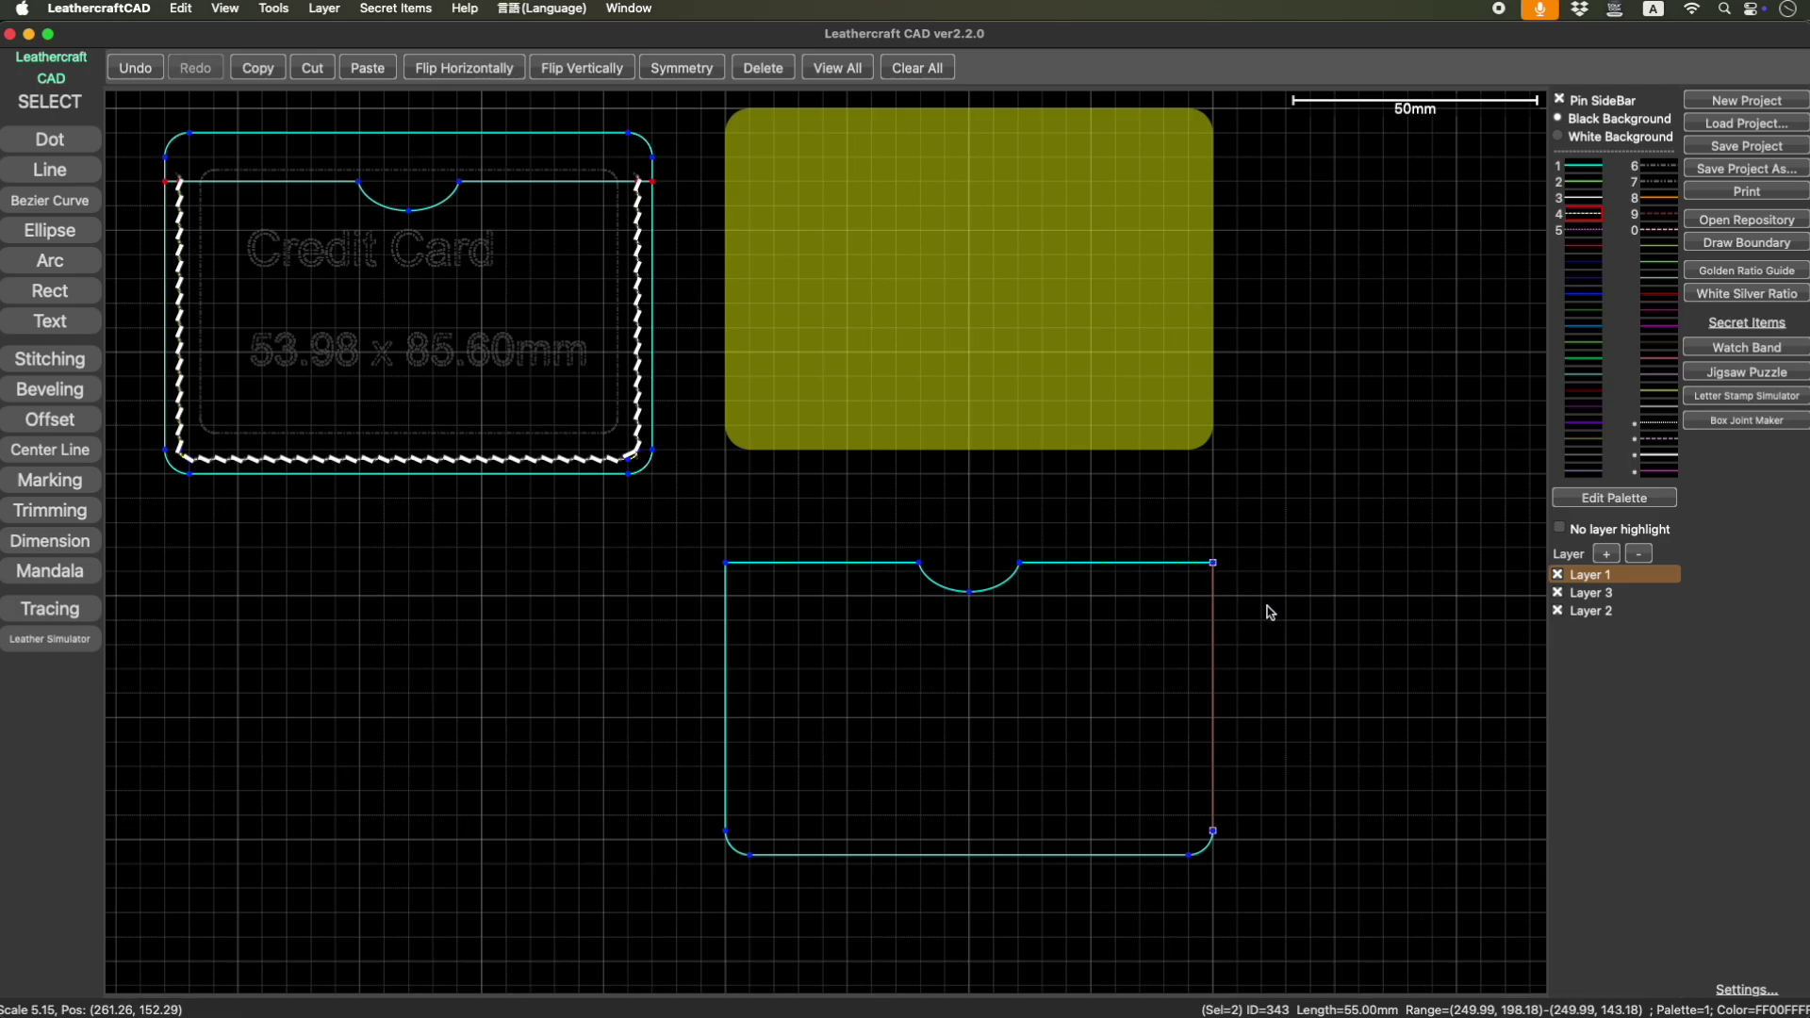
Convert the pocket piece's connected outline into a filled shape and move the shape up closer to the back piece.
{"action": "double_click", "coordinate": [1116, 564]}
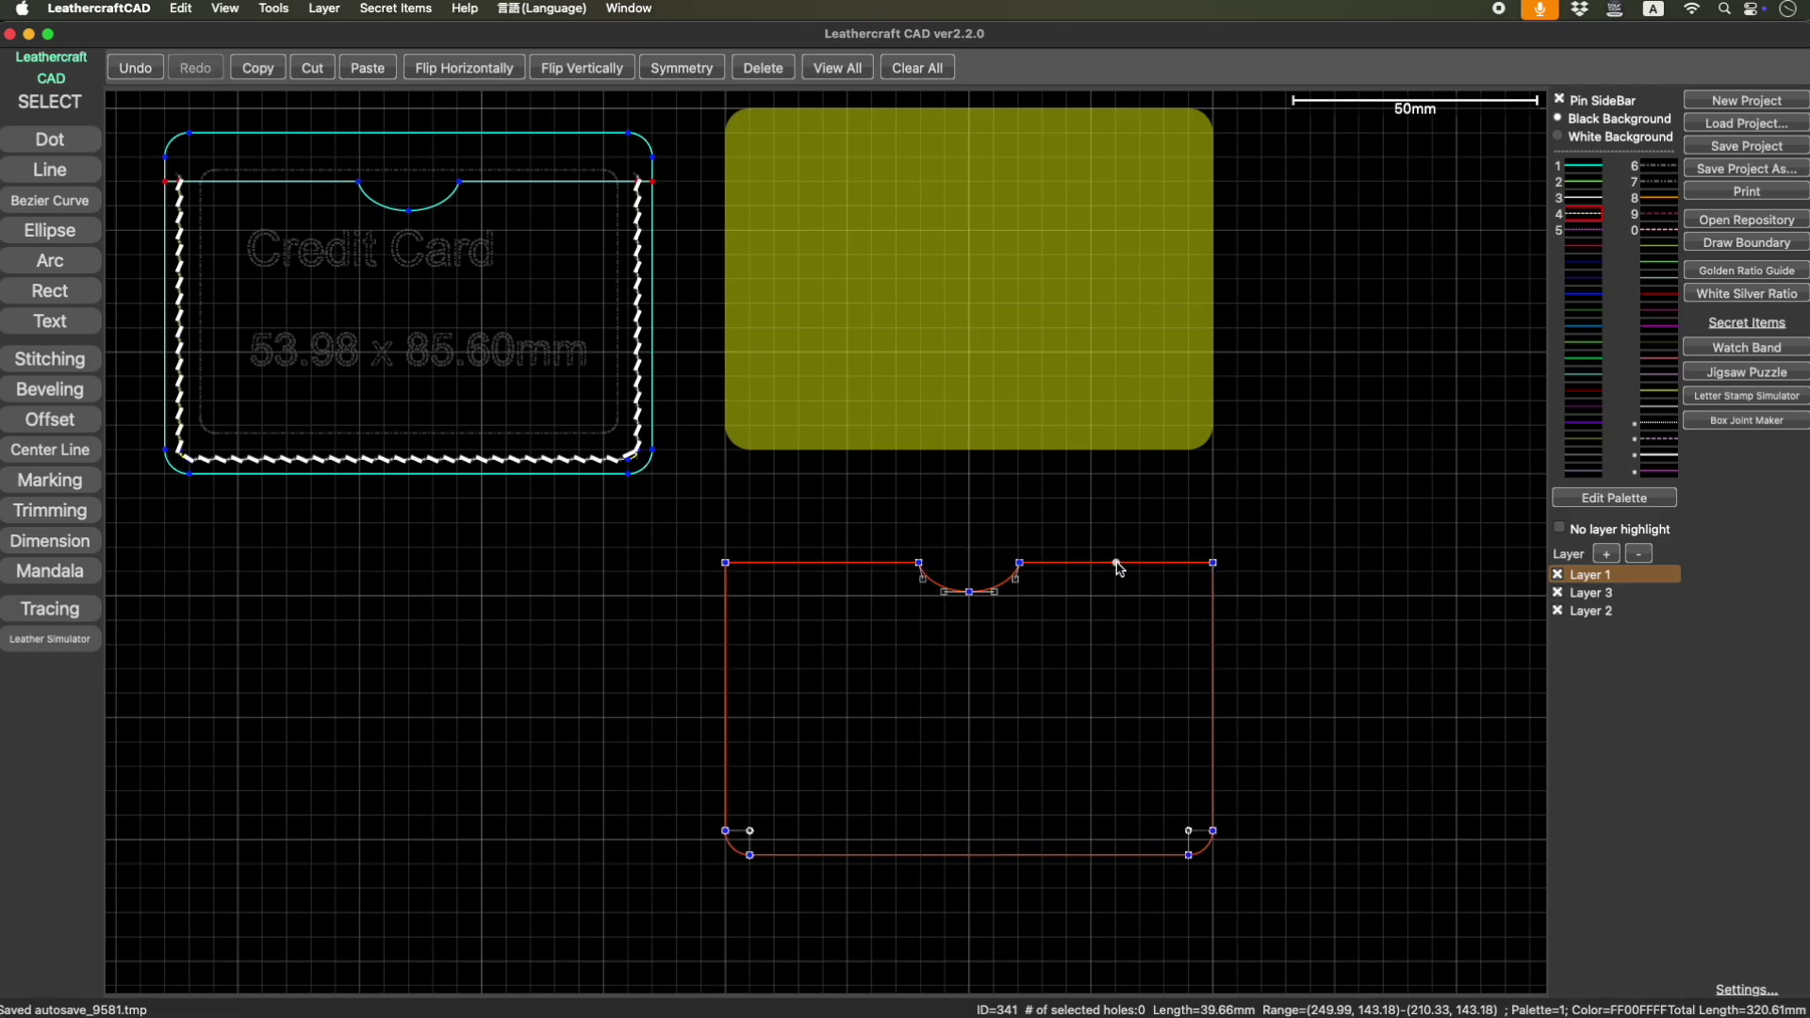
{"action": "left_click", "coordinate": [1116, 563]}
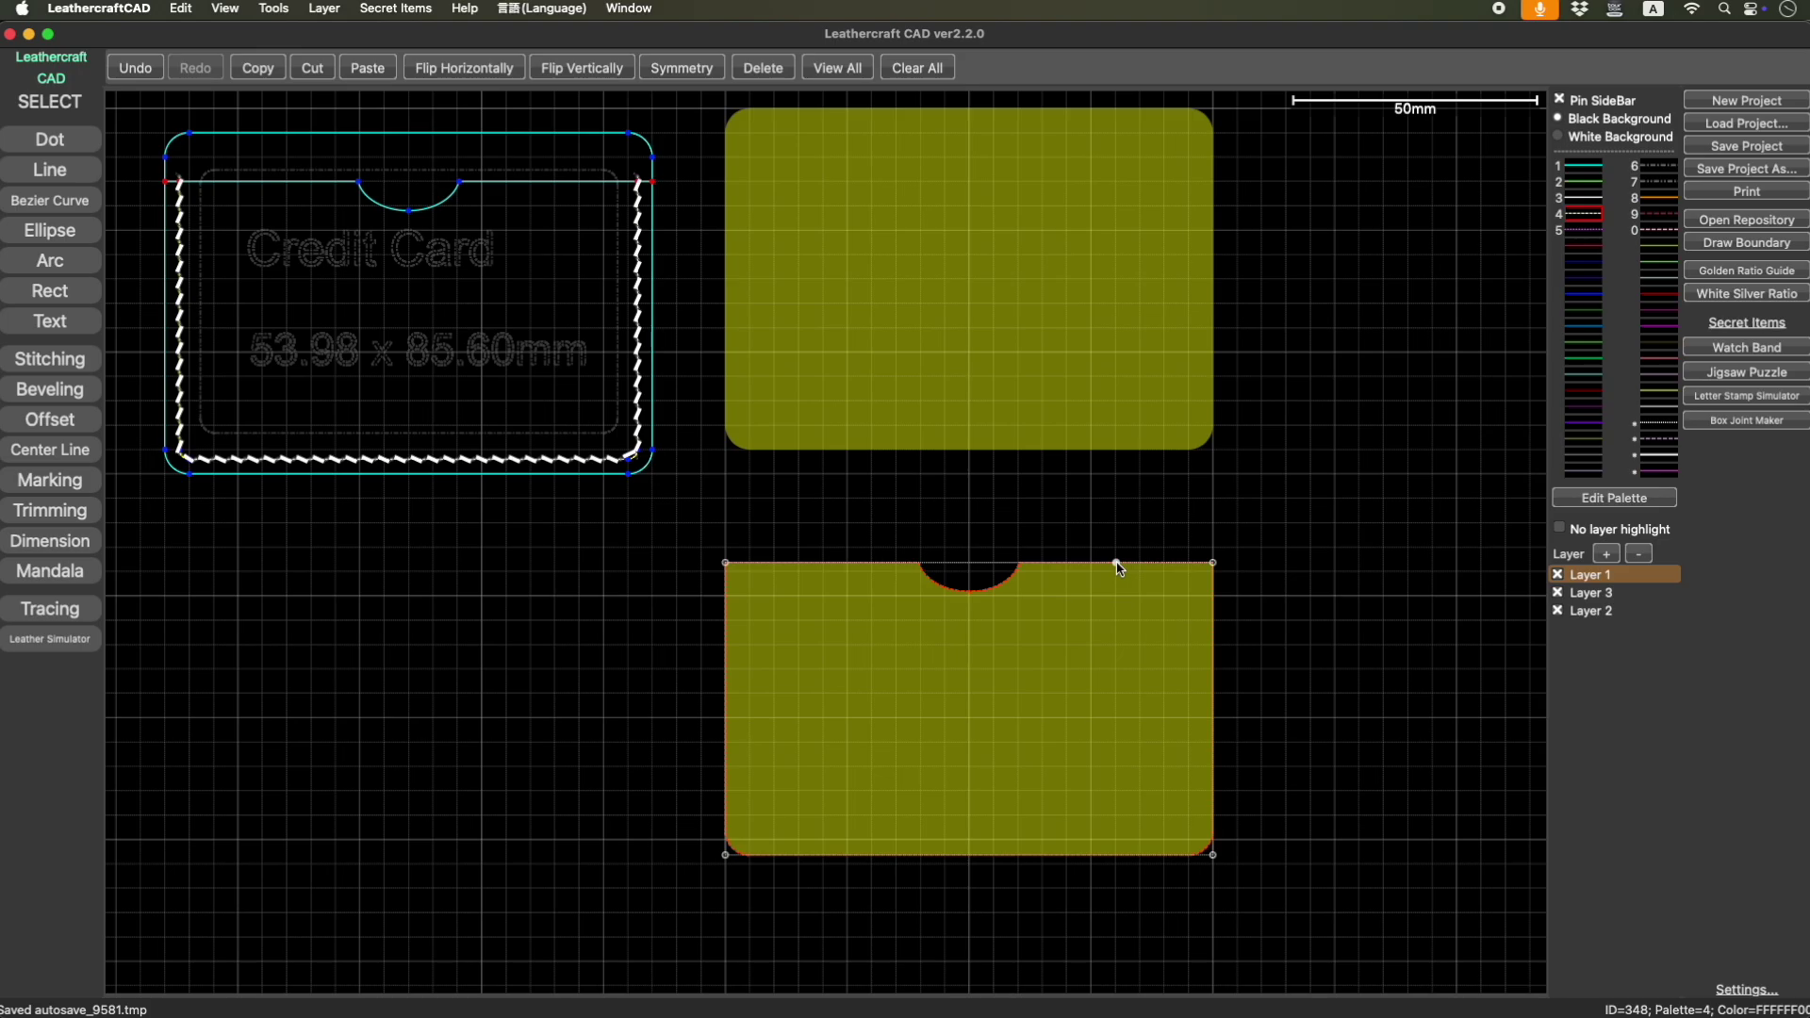
{"action": "left_click", "coordinate": [1243, 653]}
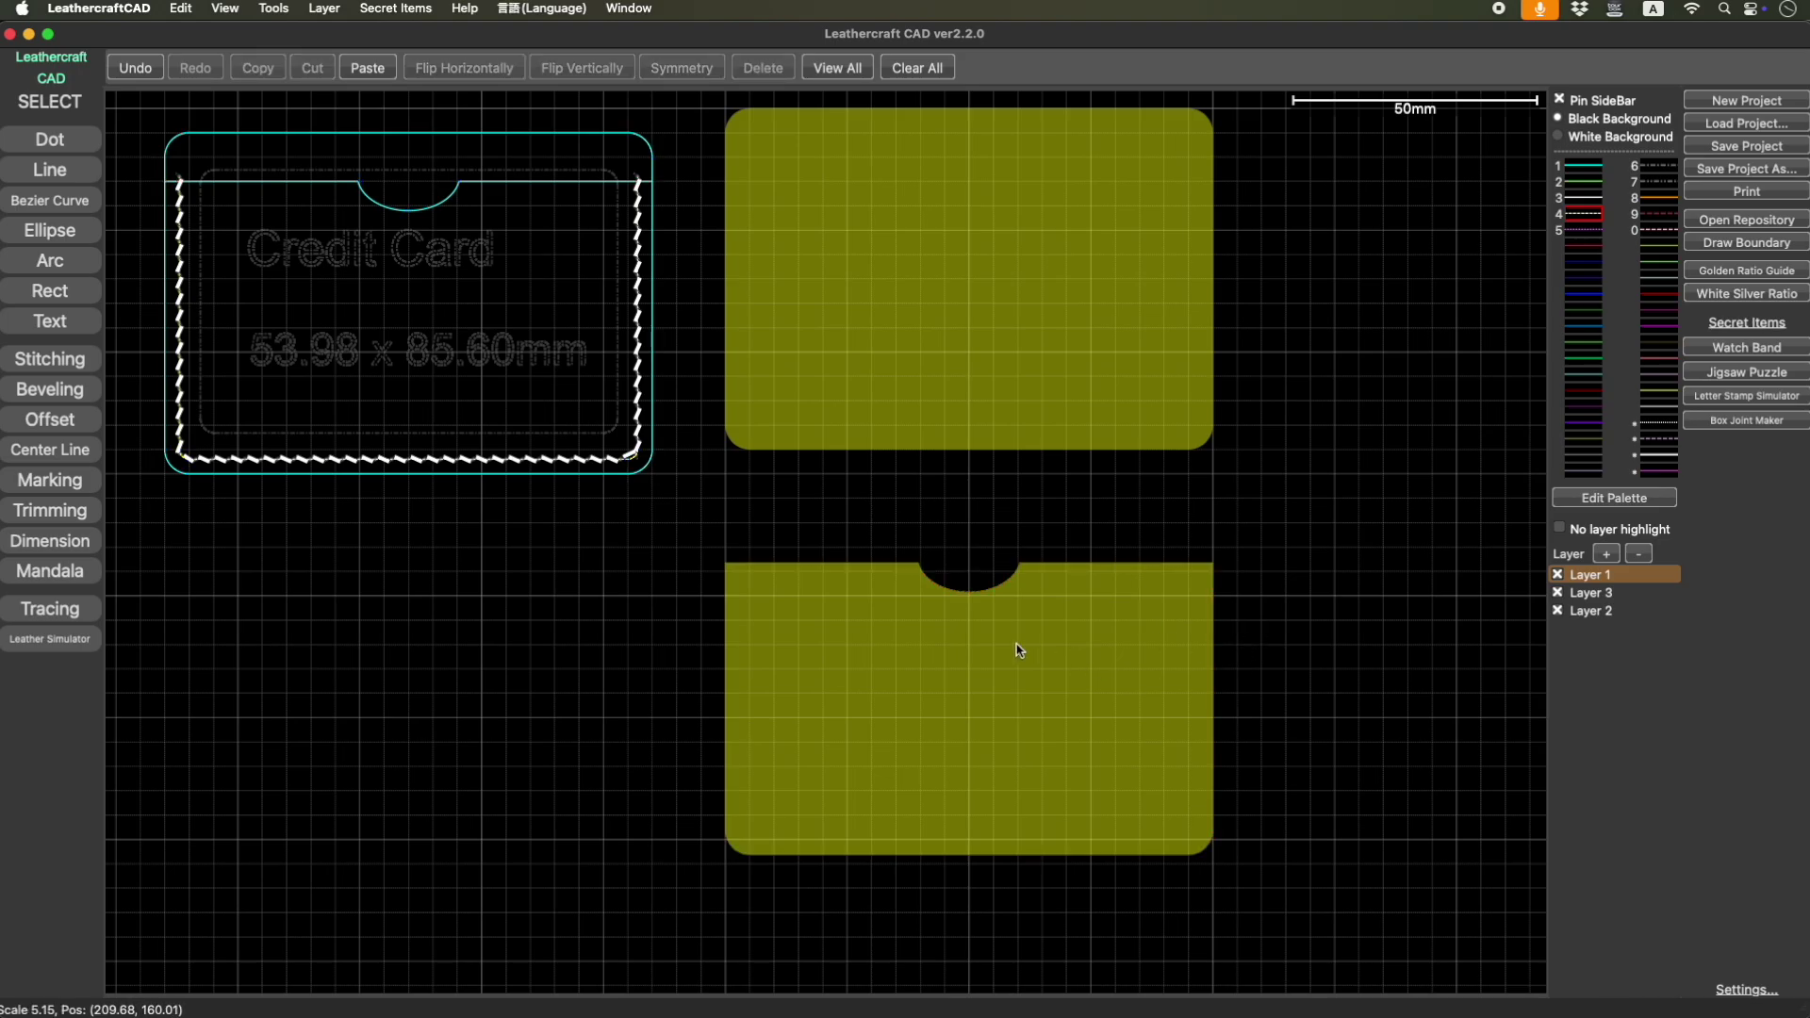
{"action": "scroll", "coordinate": [1018, 649], "scroll_direction": "down", "scroll_amount": 3}
{"action": "left_click", "coordinate": [1028, 718]}
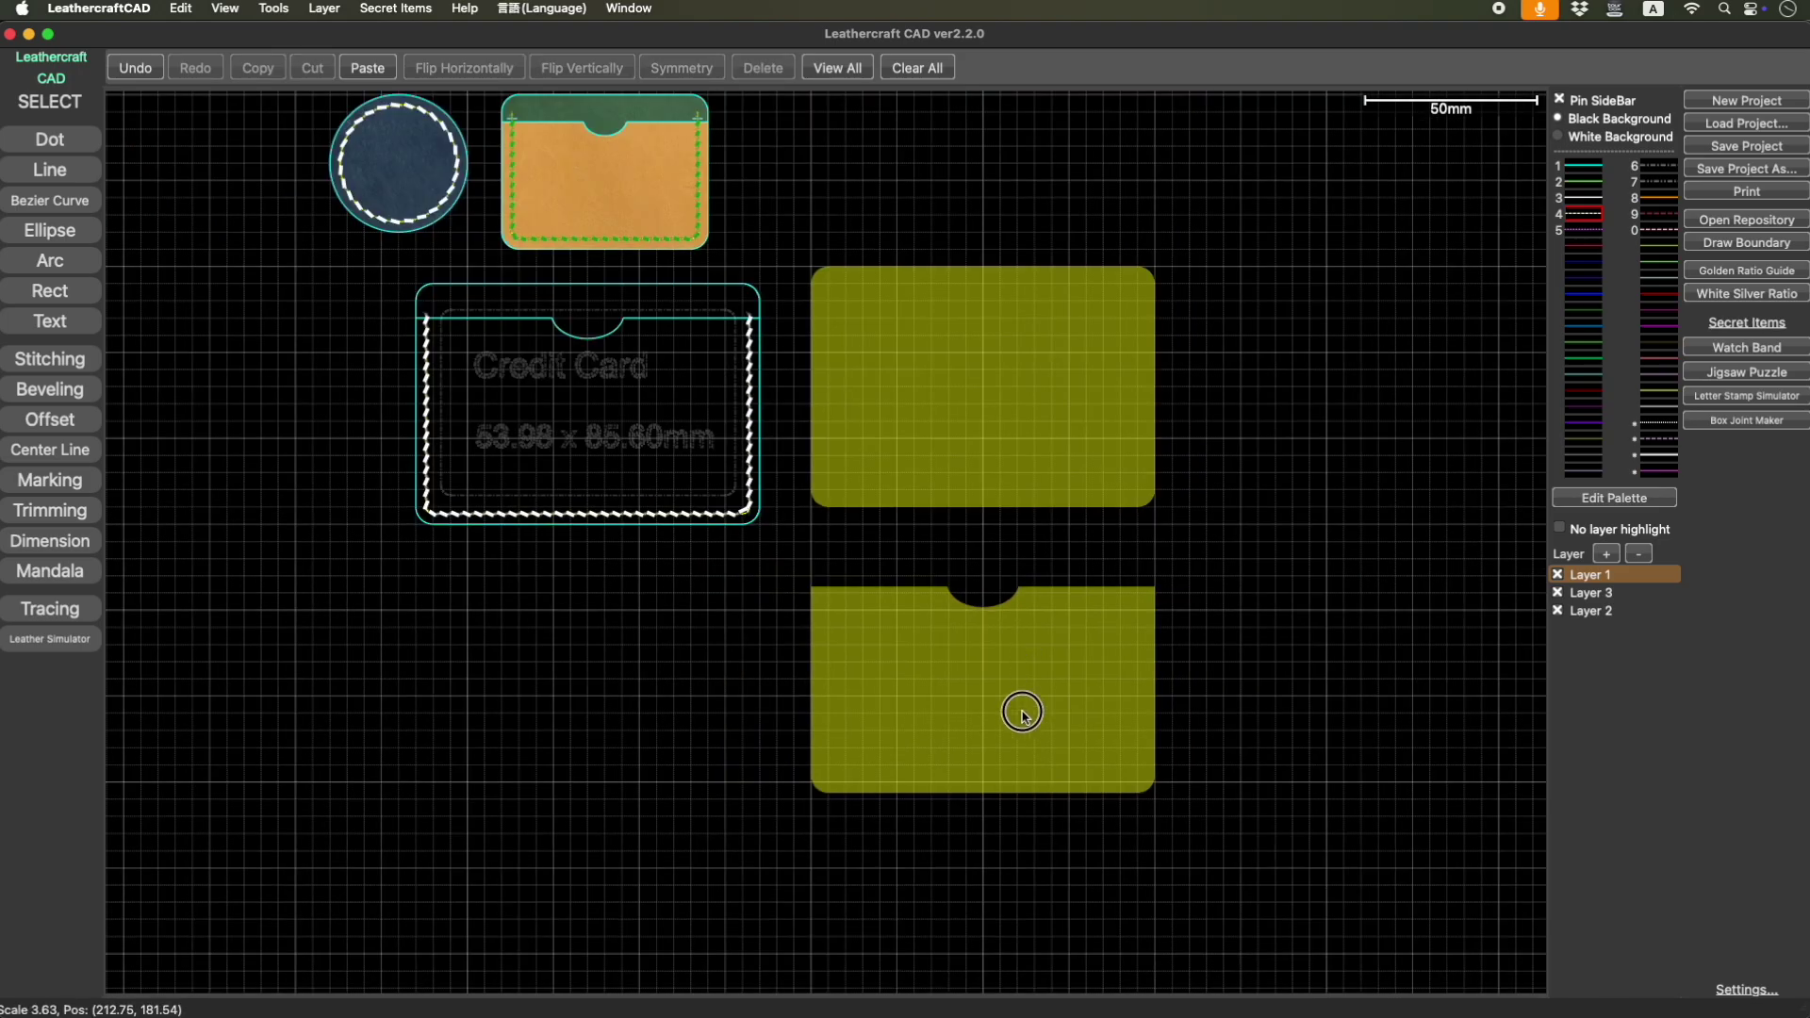
{"action": "left_click_drag", "start_coordinate": [1019, 671], "coordinate": [1014, 626]}
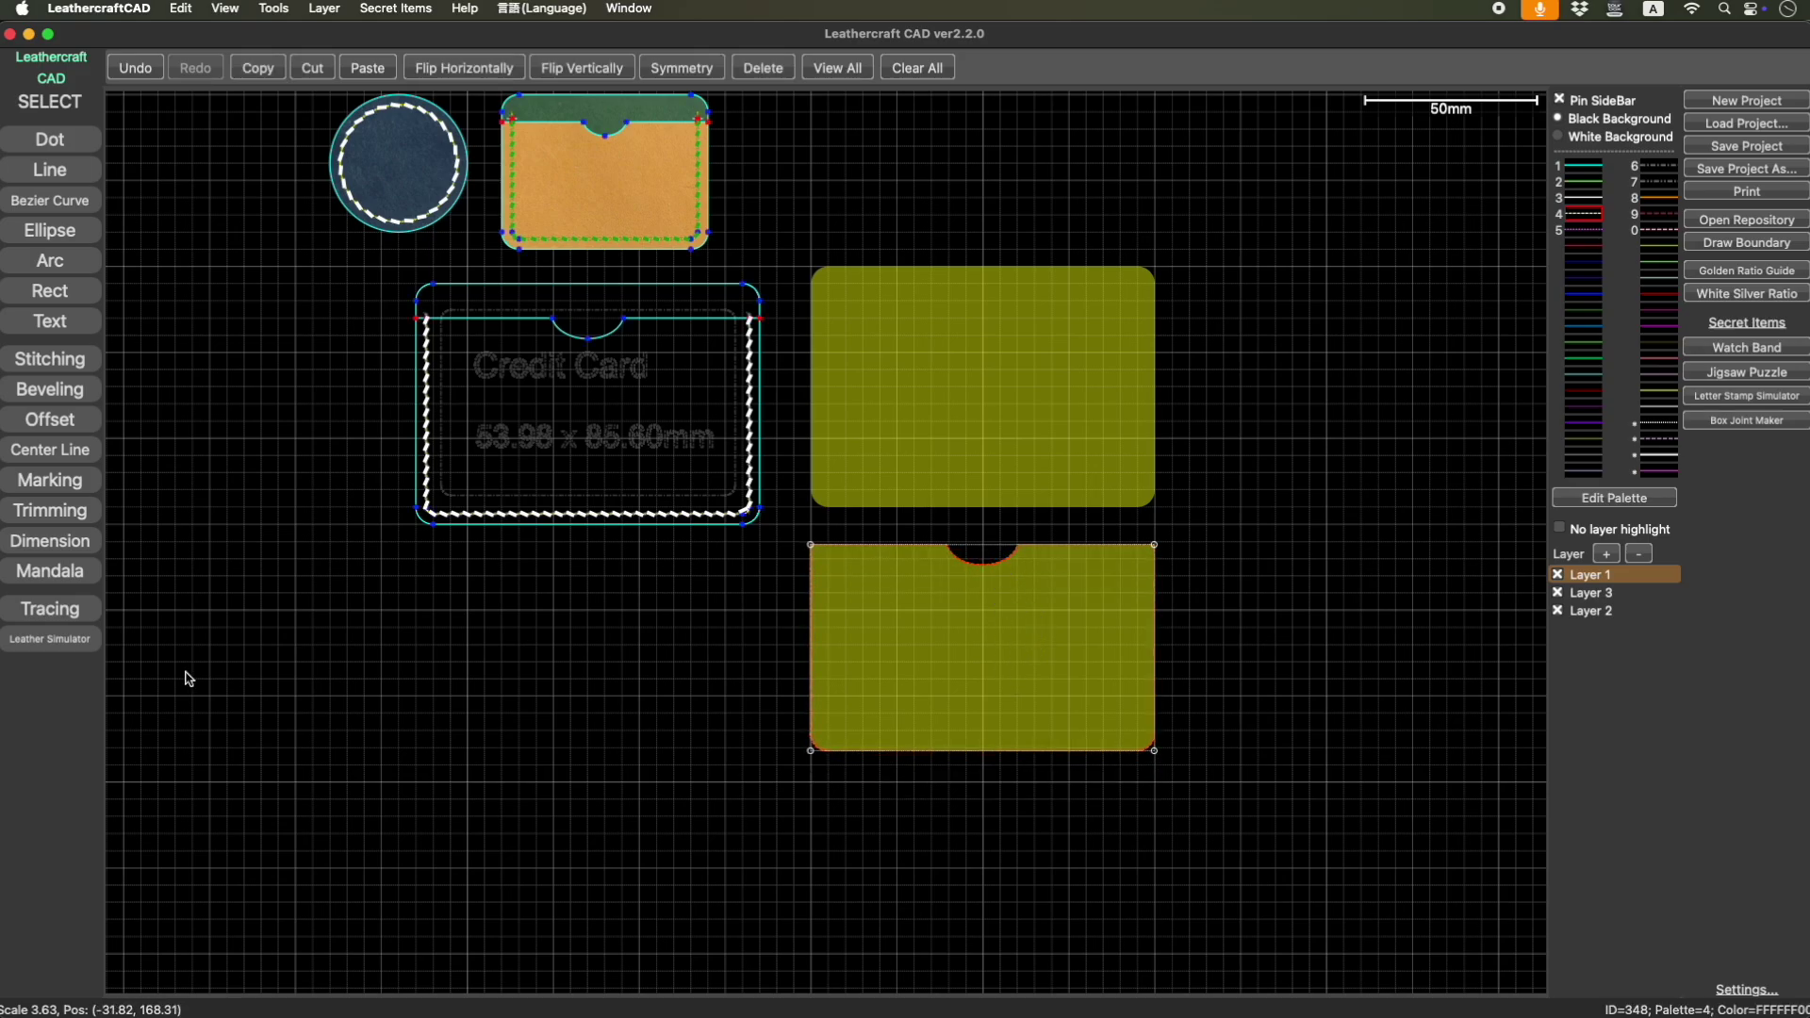
Open the Leather Simulator and choose Shop Example #1 with the Scratch Oil Leather brand.
{"action": "left_click", "coordinate": [44, 641]}
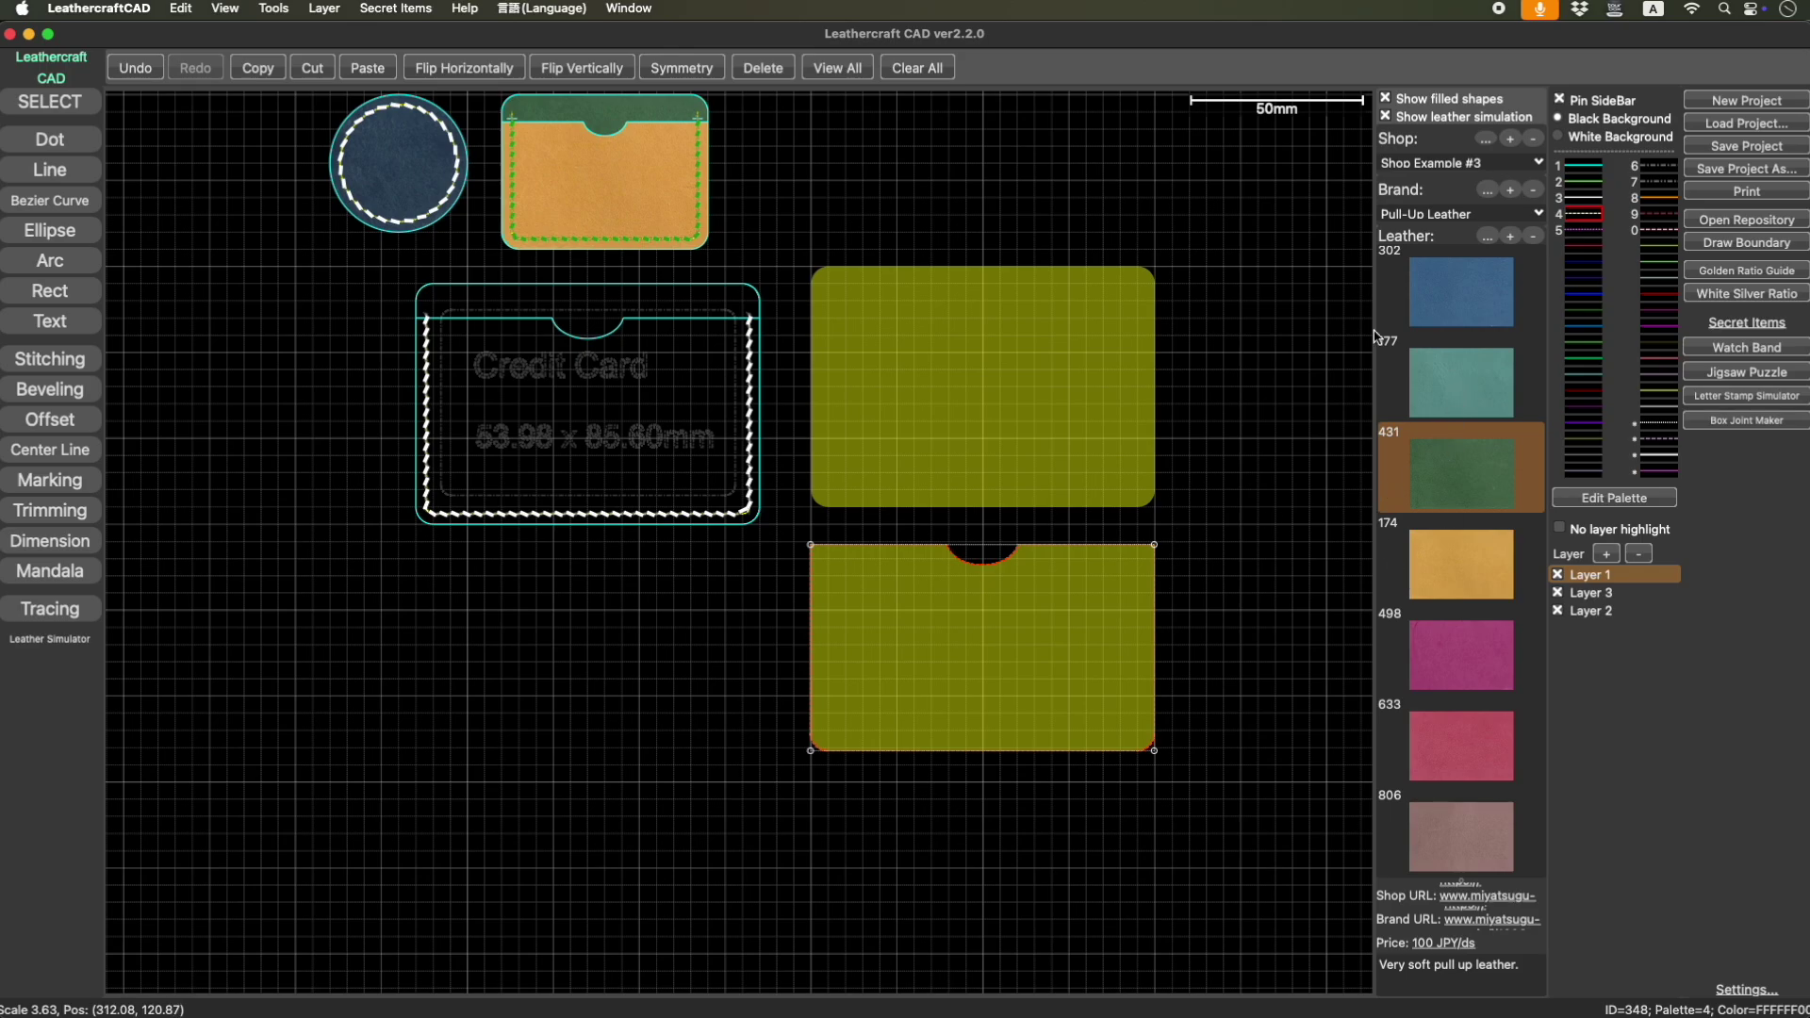
{"action": "scroll", "coordinate": [1480, 293], "scroll_direction": "up", "scroll_amount": 3}
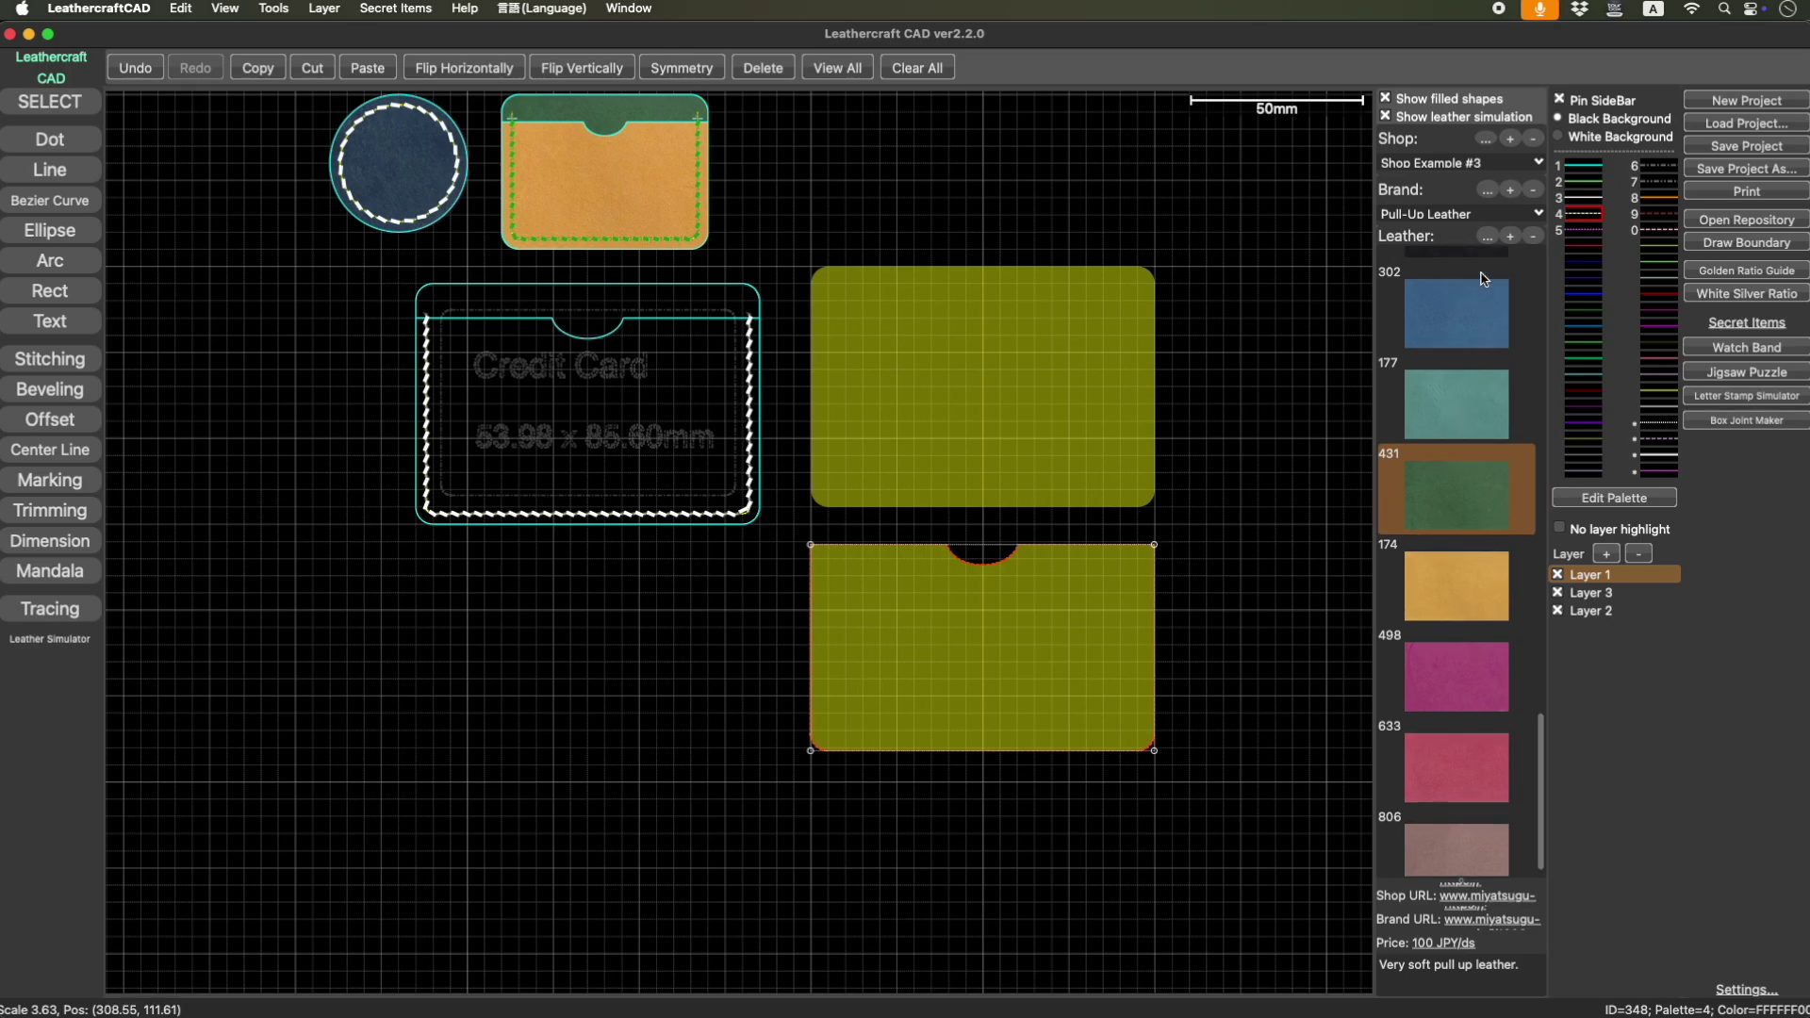
{"action": "scroll", "coordinate": [1443, 424], "scroll_direction": "down", "scroll_amount": 3}
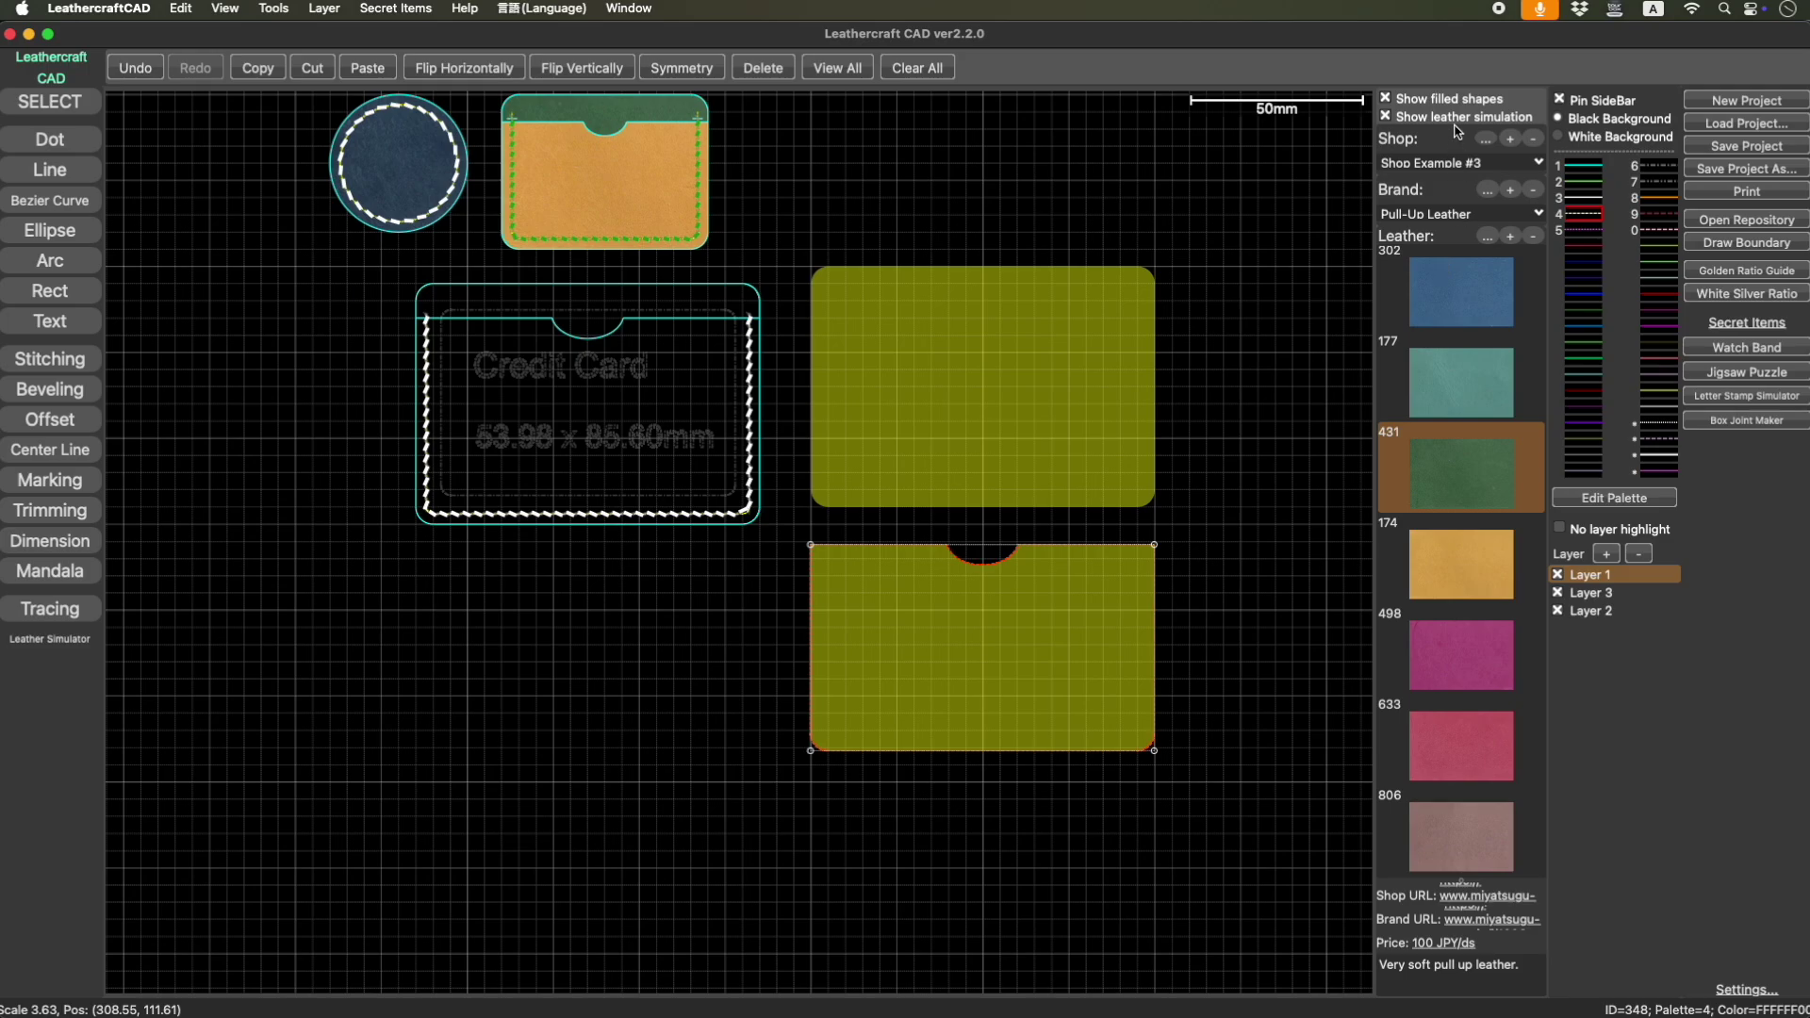
{"action": "left_click", "coordinate": [1445, 166]}
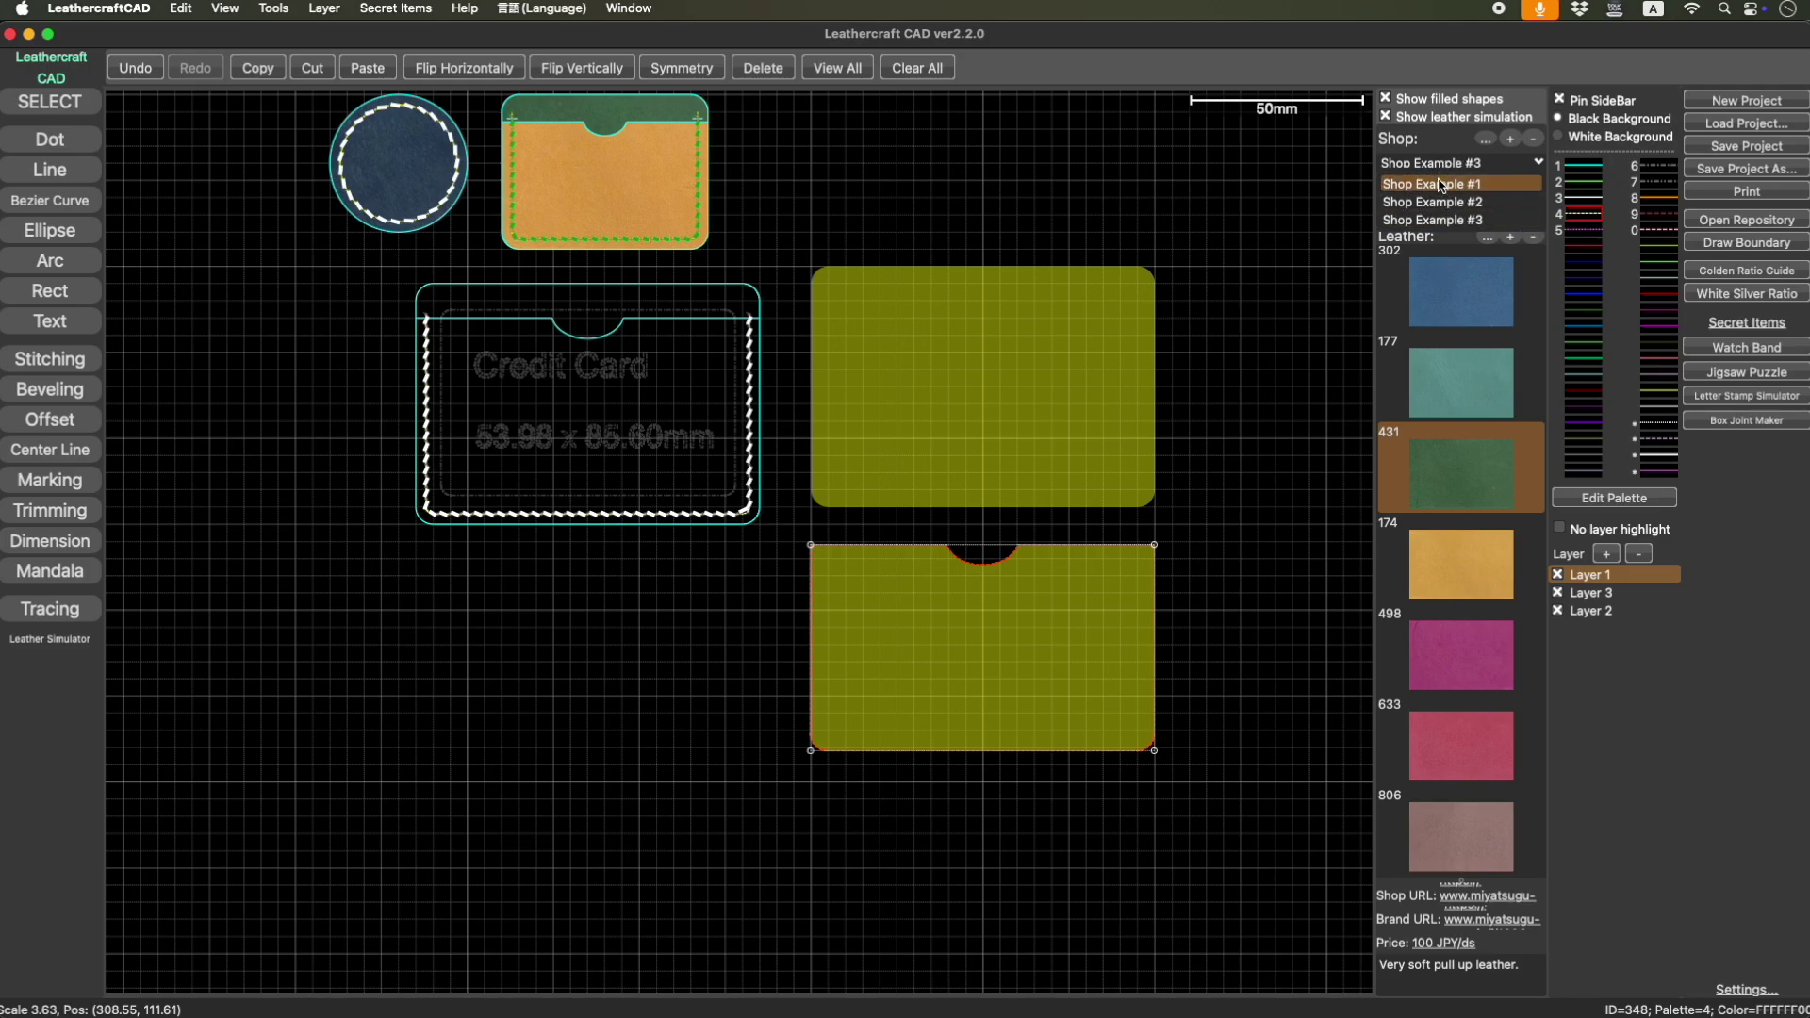
{"action": "left_click", "coordinate": [1441, 184]}
{"action": "left_click", "coordinate": [1449, 216]}
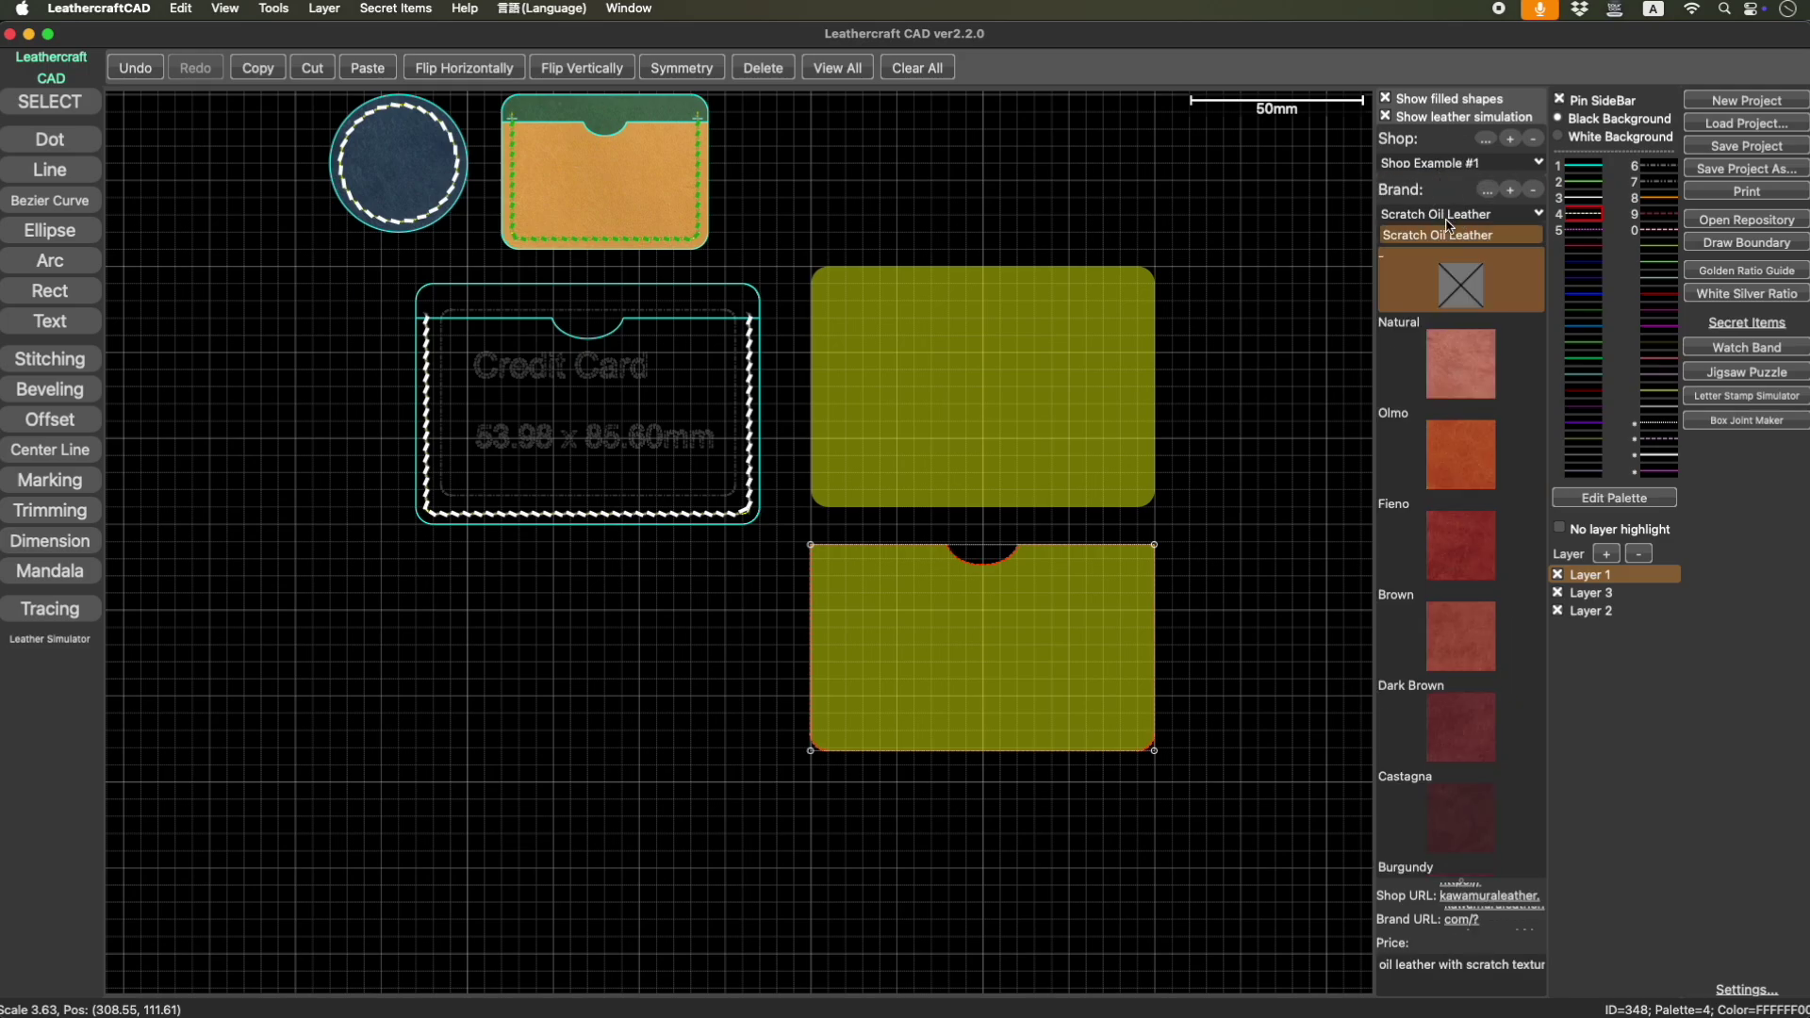
{"action": "left_click", "coordinate": [1330, 279]}
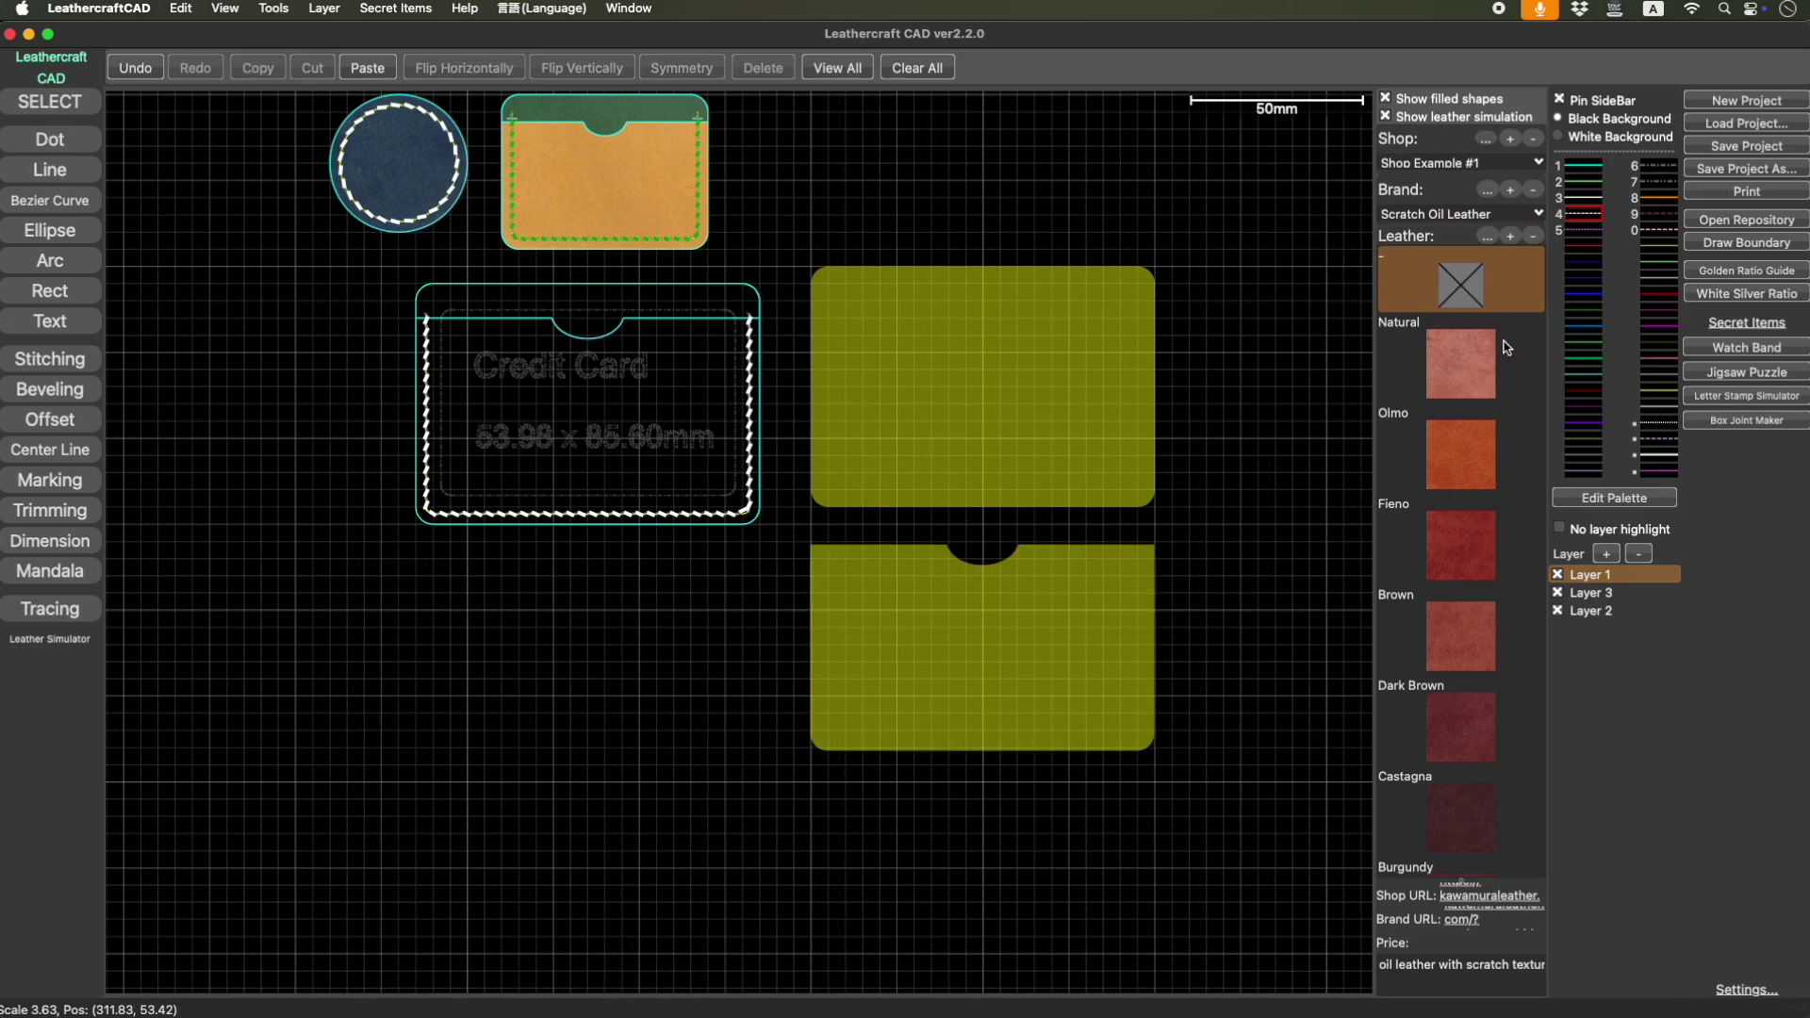
Apply the Fieno leather to the back piece and the Turchese leather to the pocket piece.
{"action": "left_click", "coordinate": [1079, 361]}
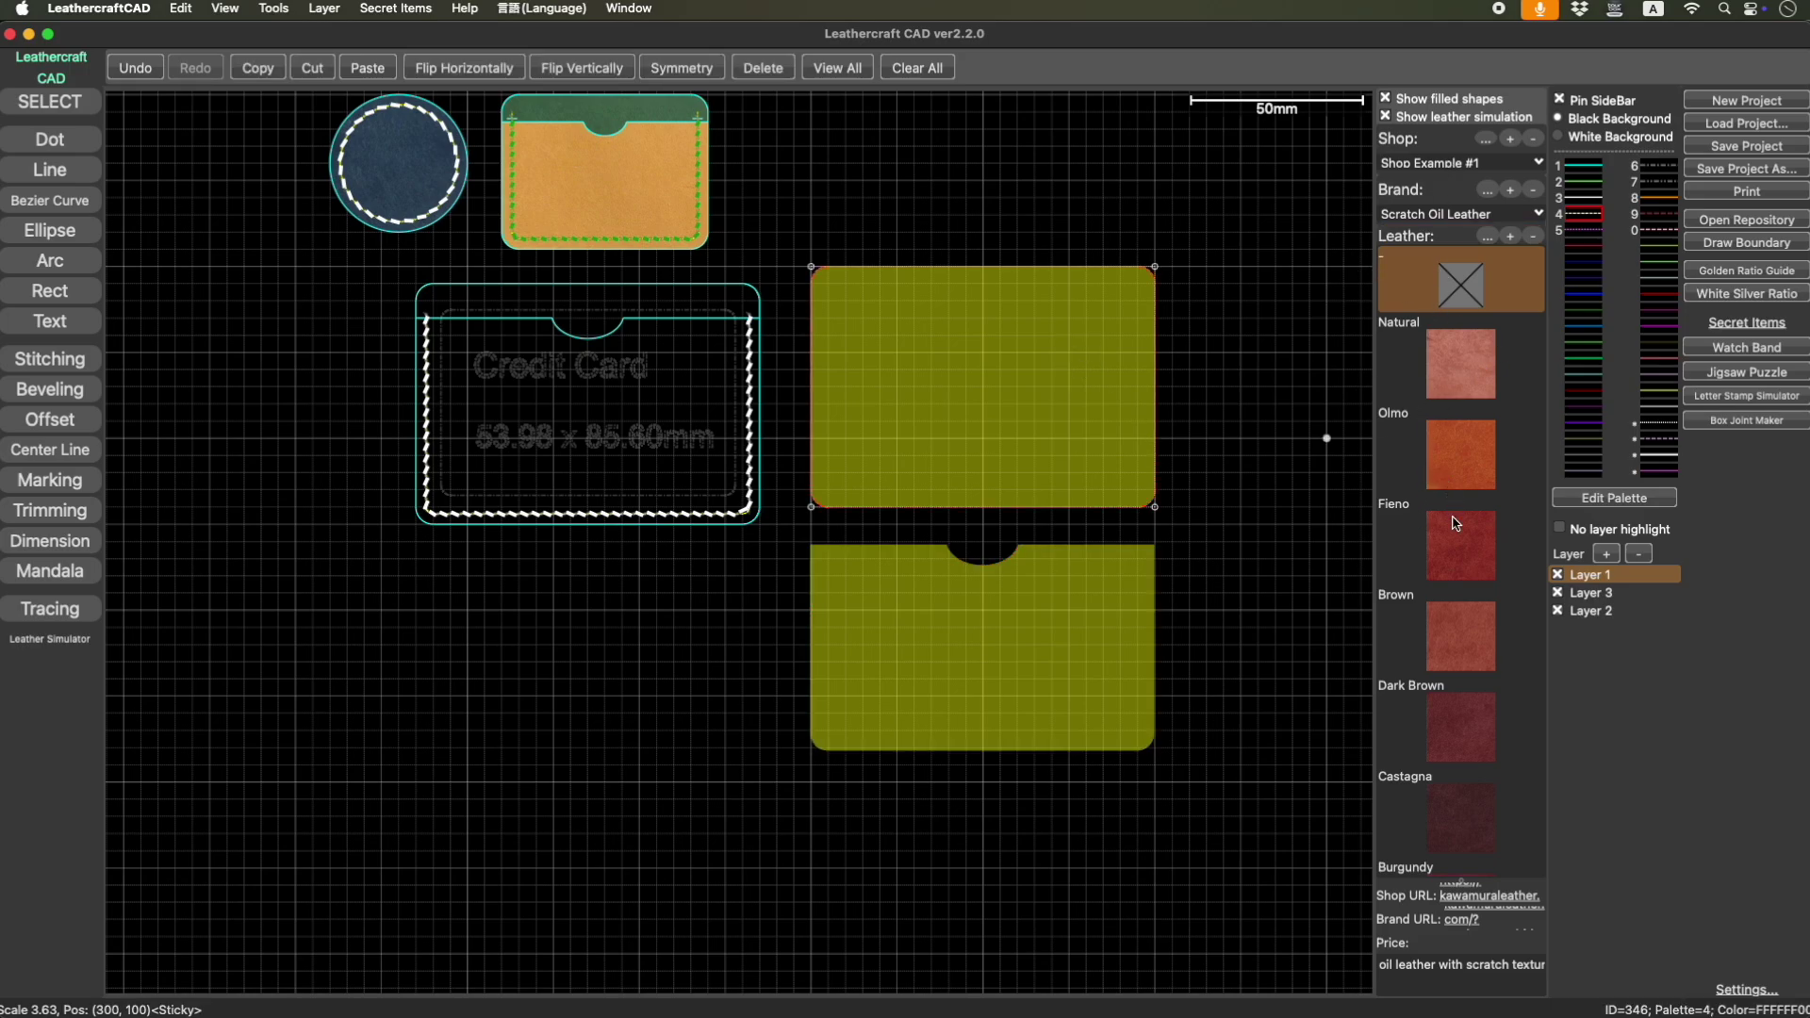
{"action": "left_click", "coordinate": [1454, 547]}
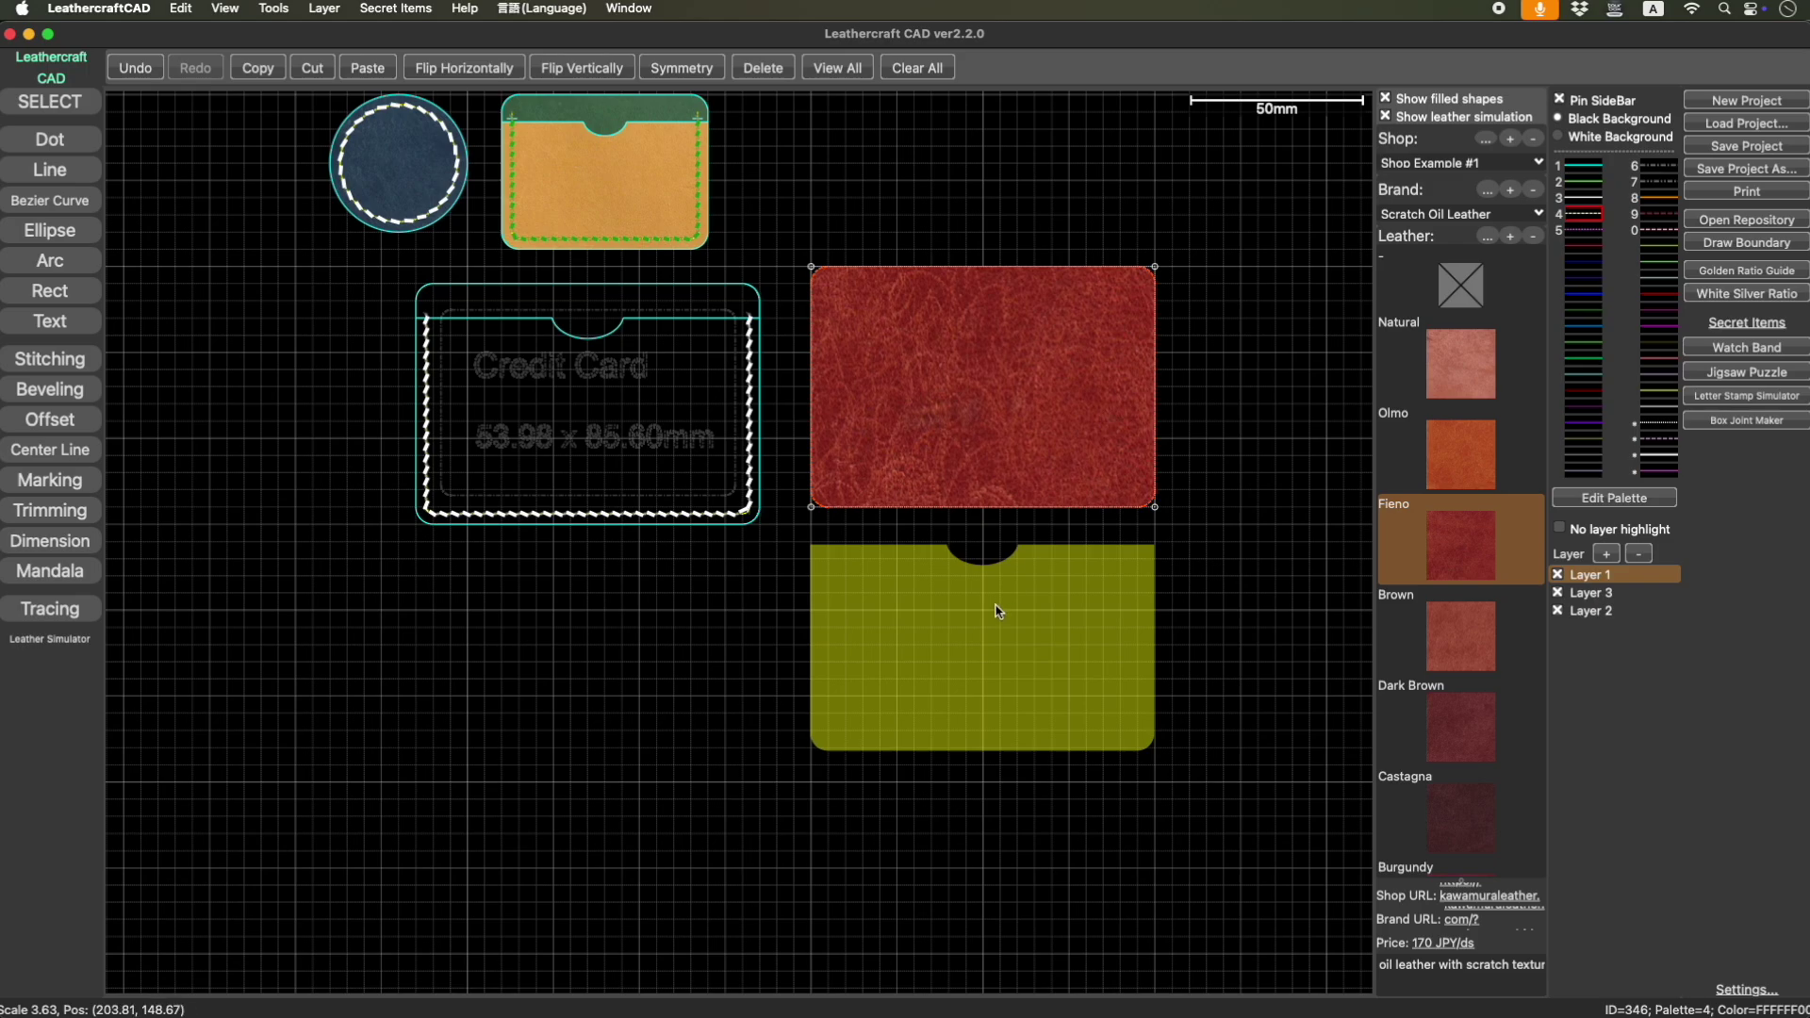
{"action": "left_click", "coordinate": [1041, 631]}
{"action": "scroll", "coordinate": [1424, 698], "scroll_direction": "down", "scroll_amount": 5}
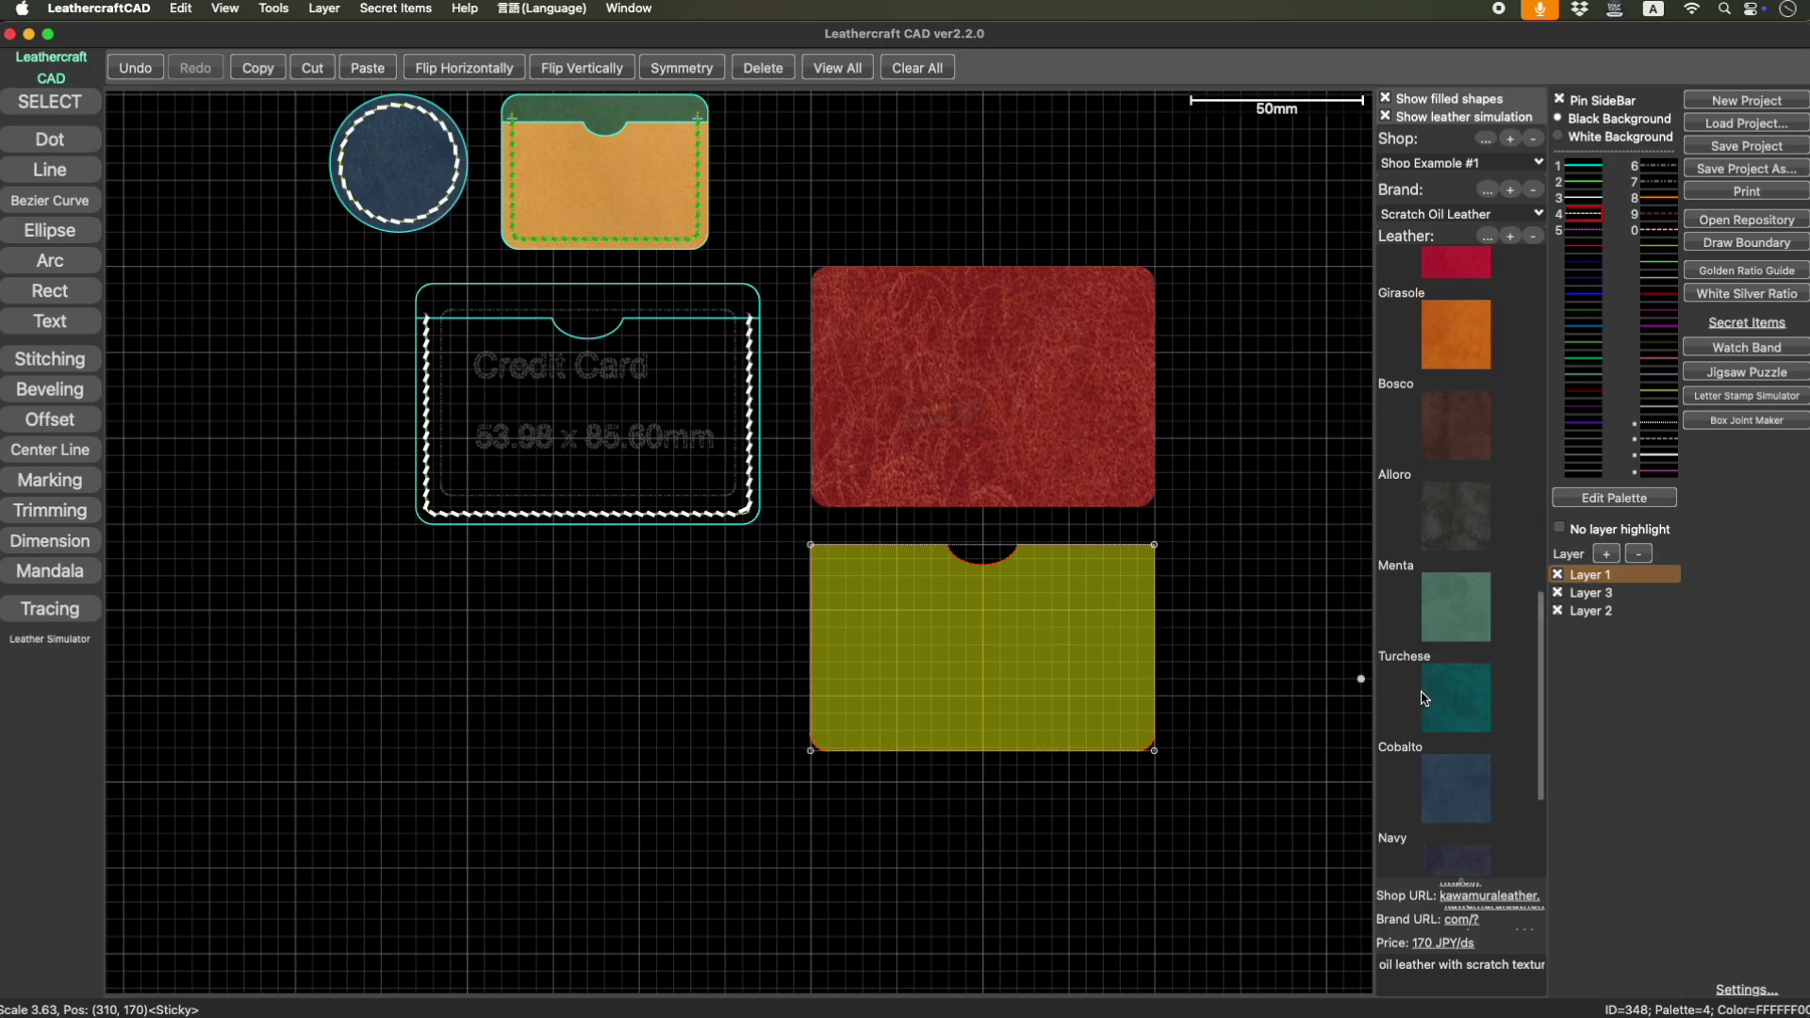
{"action": "left_click", "coordinate": [1447, 709]}
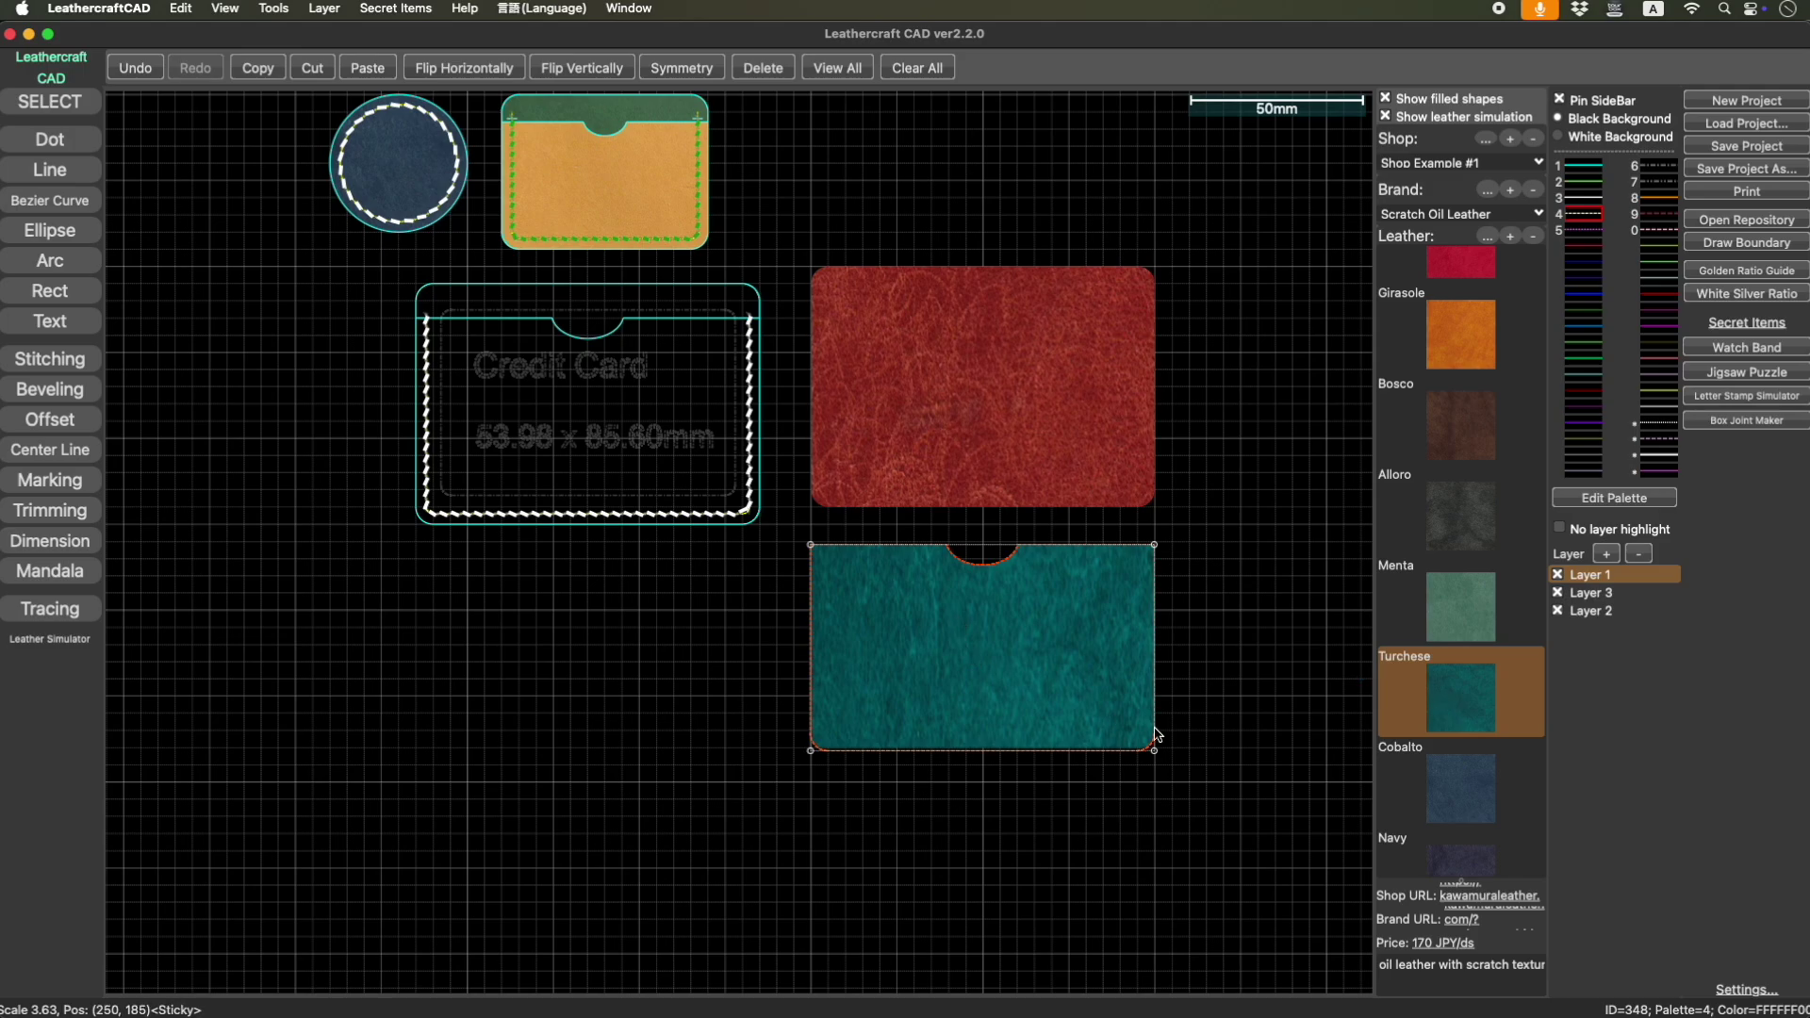
Try the Cobalto and Menta leathers on the pocket piece and settle on Alloro.
{"action": "left_click", "coordinate": [1463, 775]}
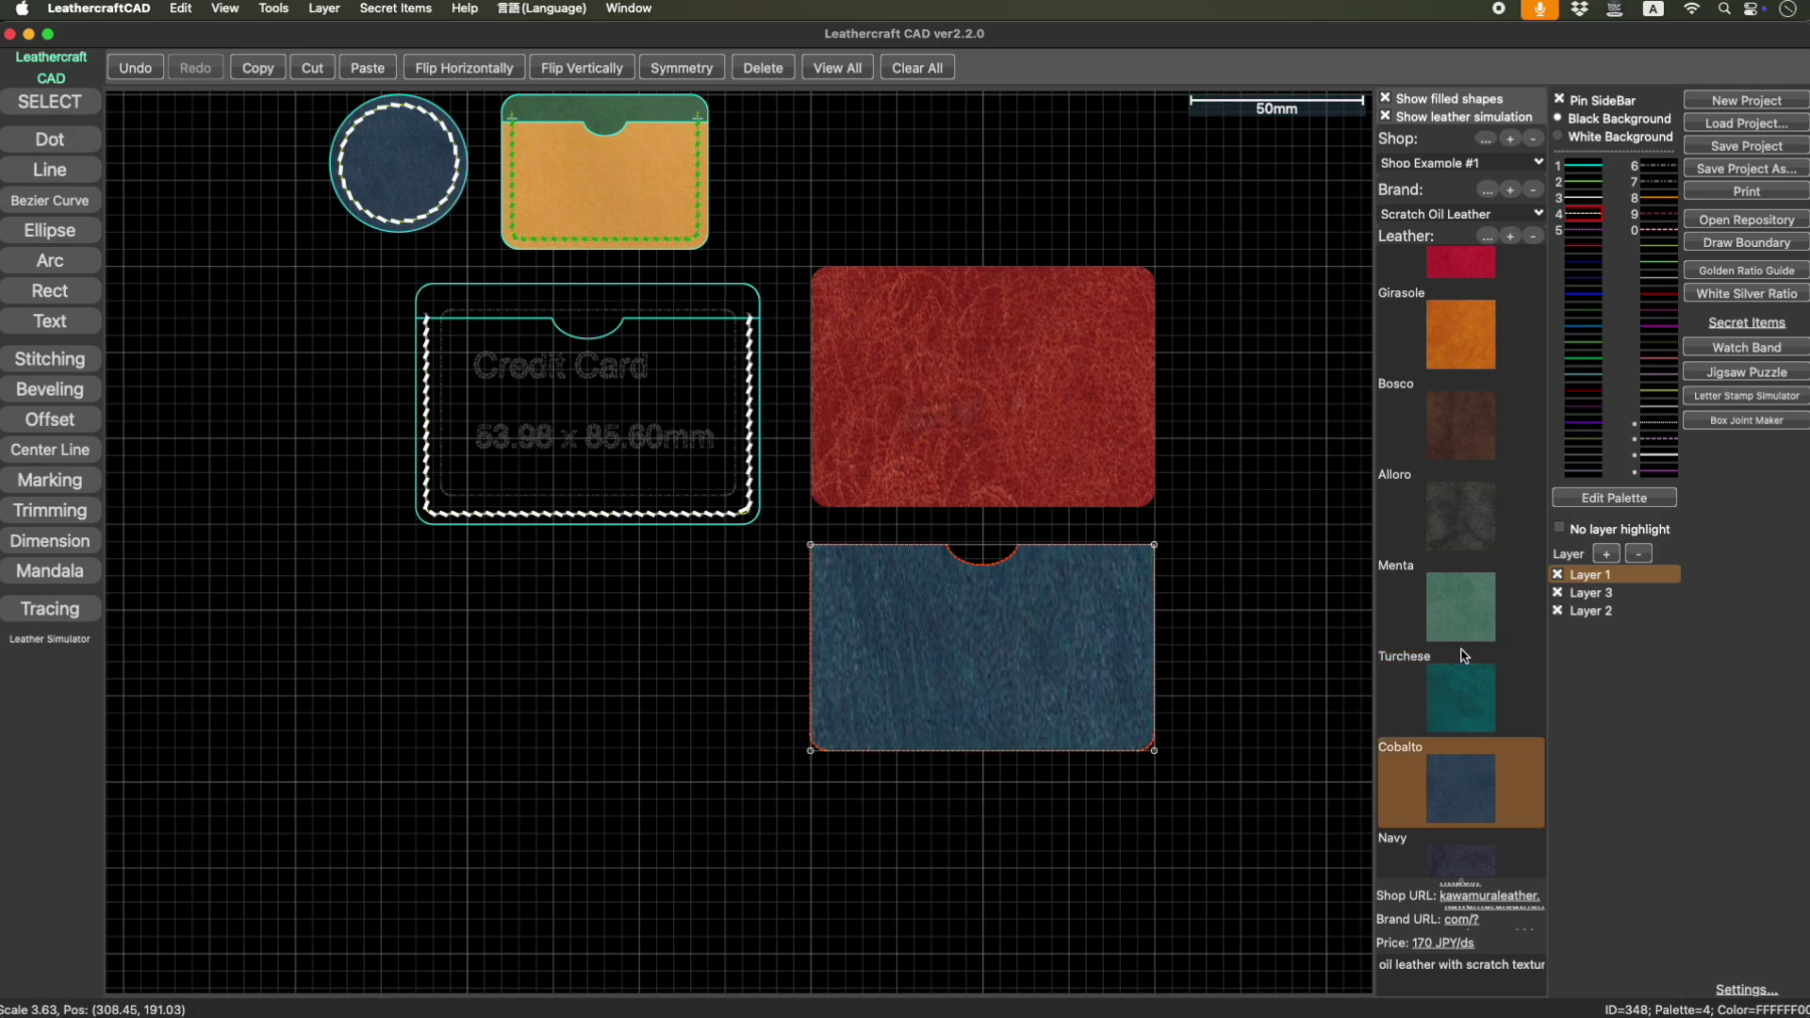
{"action": "left_click", "coordinate": [1463, 604]}
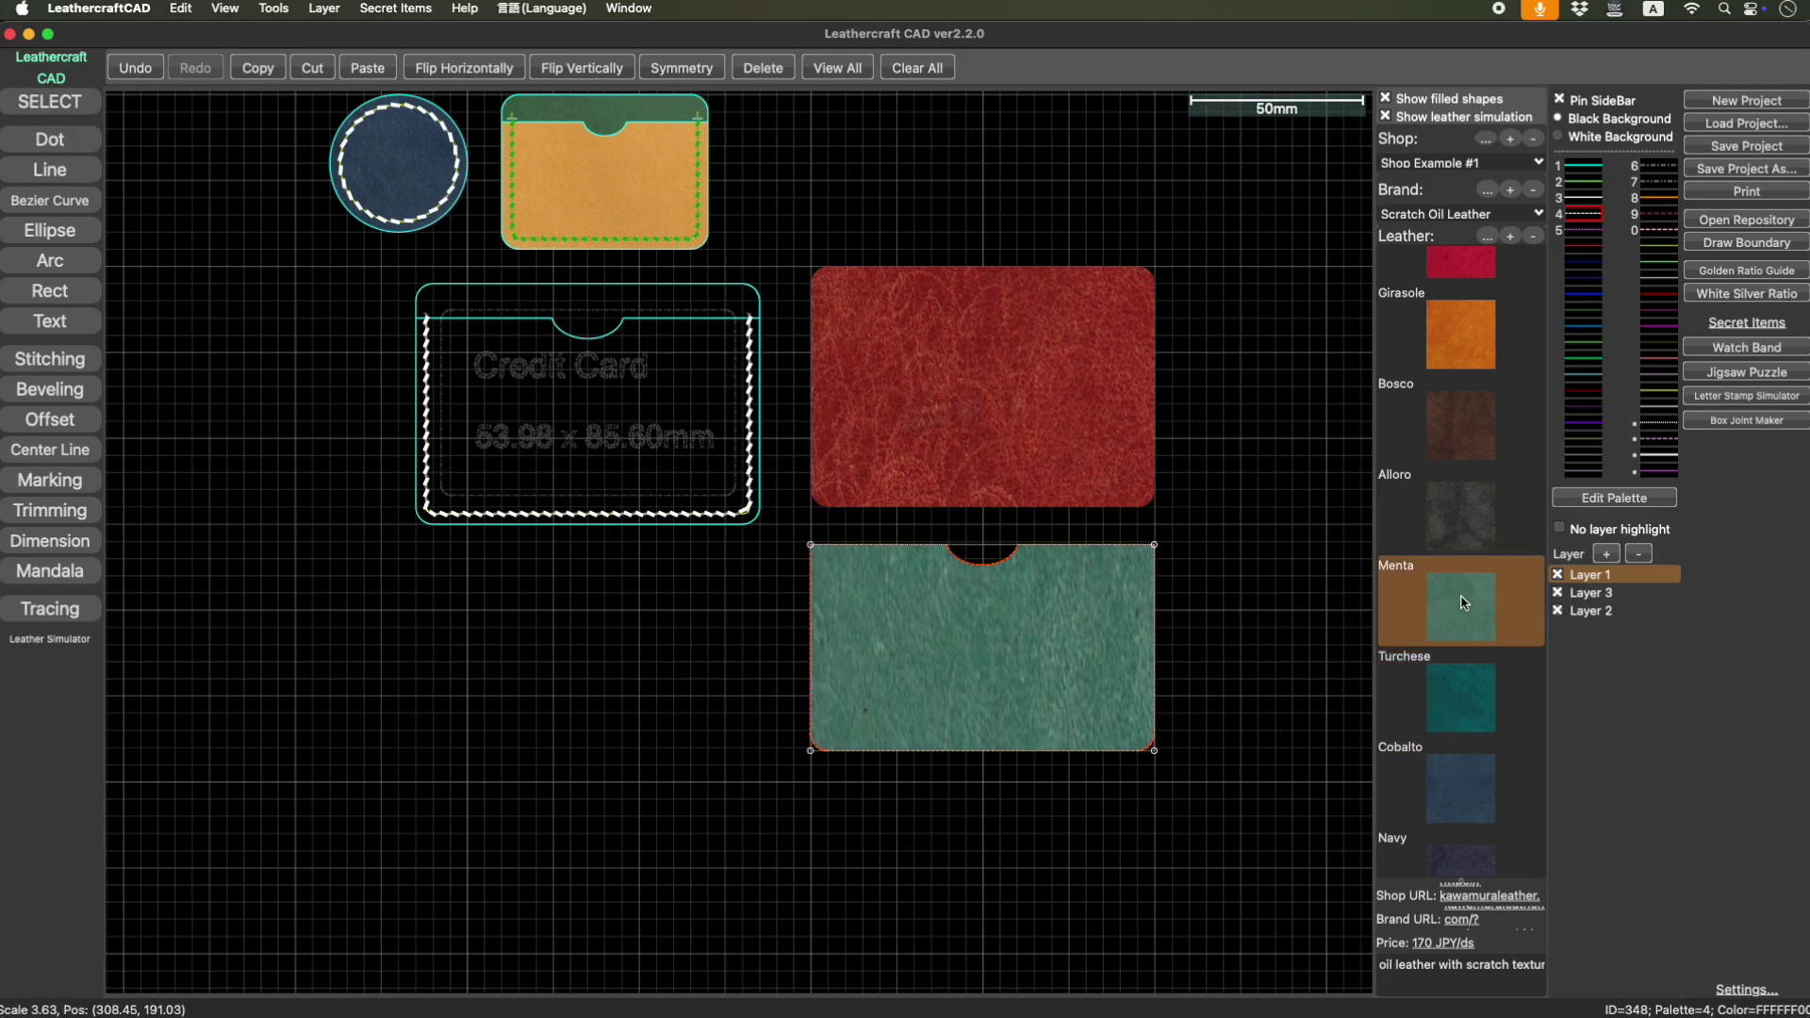
{"action": "left_click", "coordinate": [1450, 533]}
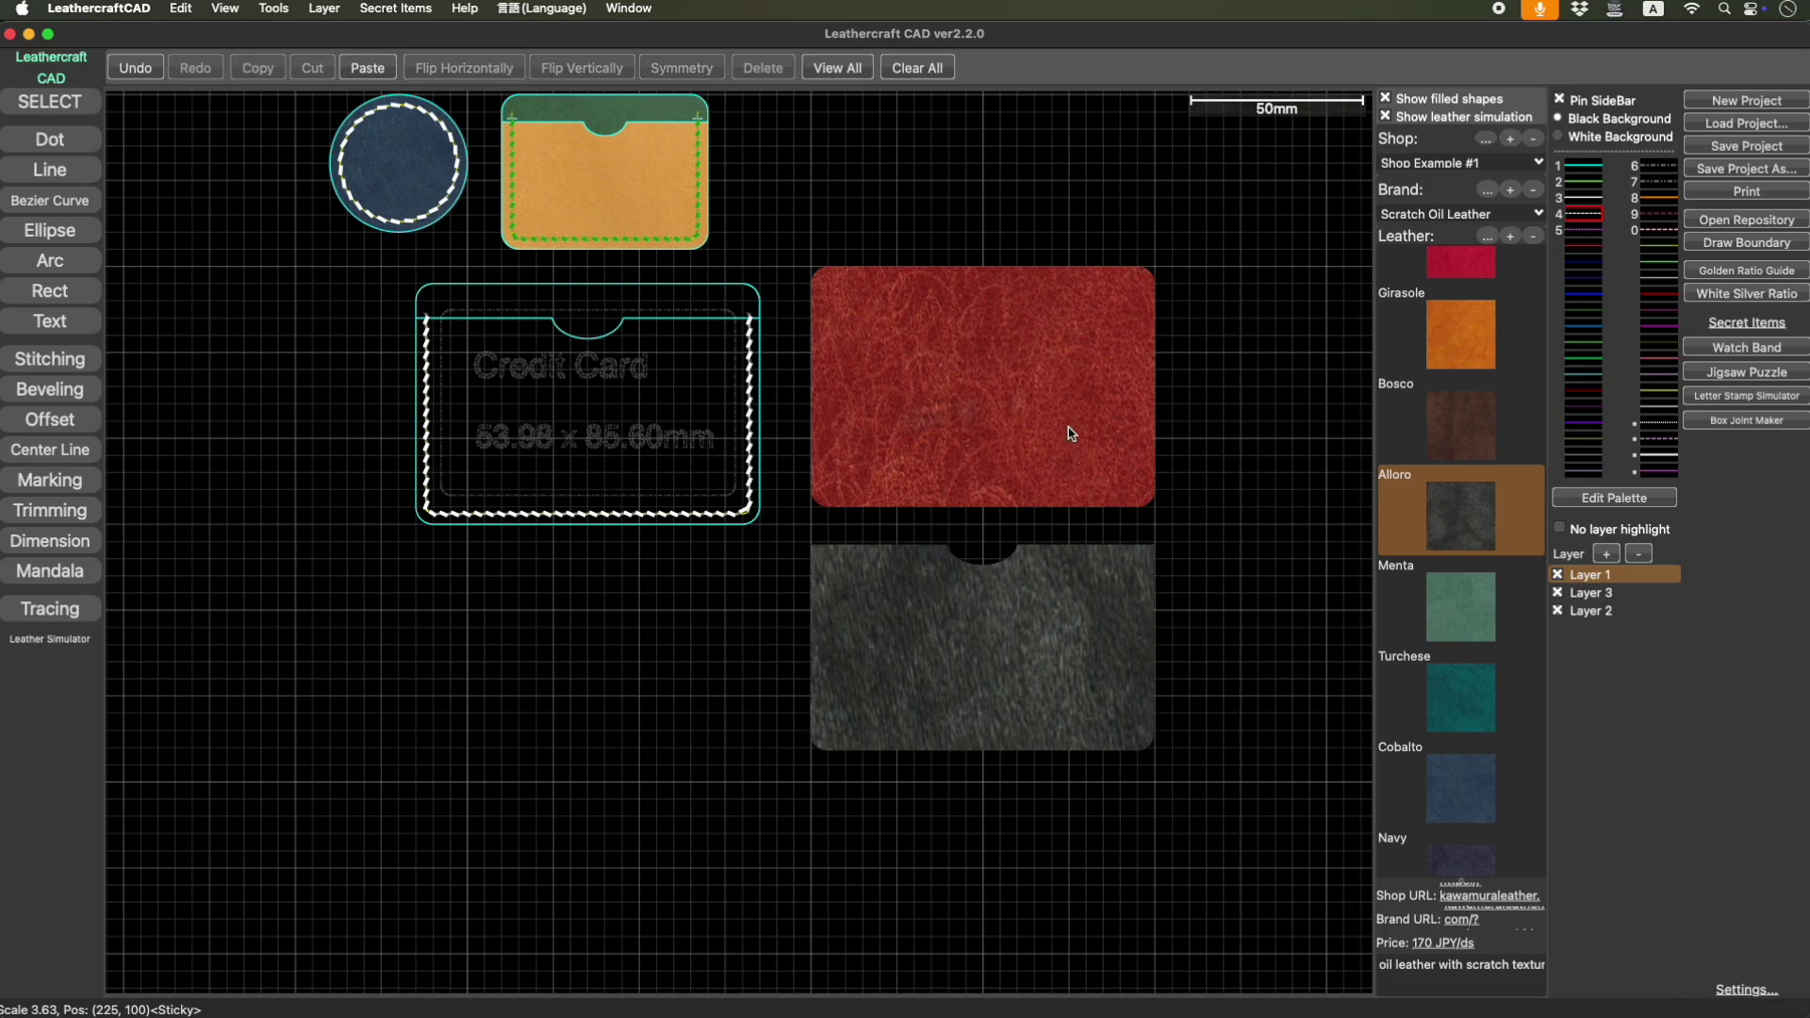
Move the back piece and the pocket piece onto the stitched Credit Card holder drawing, aligned with its outlines.
{"action": "left_click_drag", "start_coordinate": [1068, 423], "coordinate": [665, 441]}
{"action": "left_click_drag", "start_coordinate": [999, 672], "coordinate": [622, 445]}
{"action": "scroll", "coordinate": [663, 462], "scroll_direction": "up", "scroll_amount": 5}
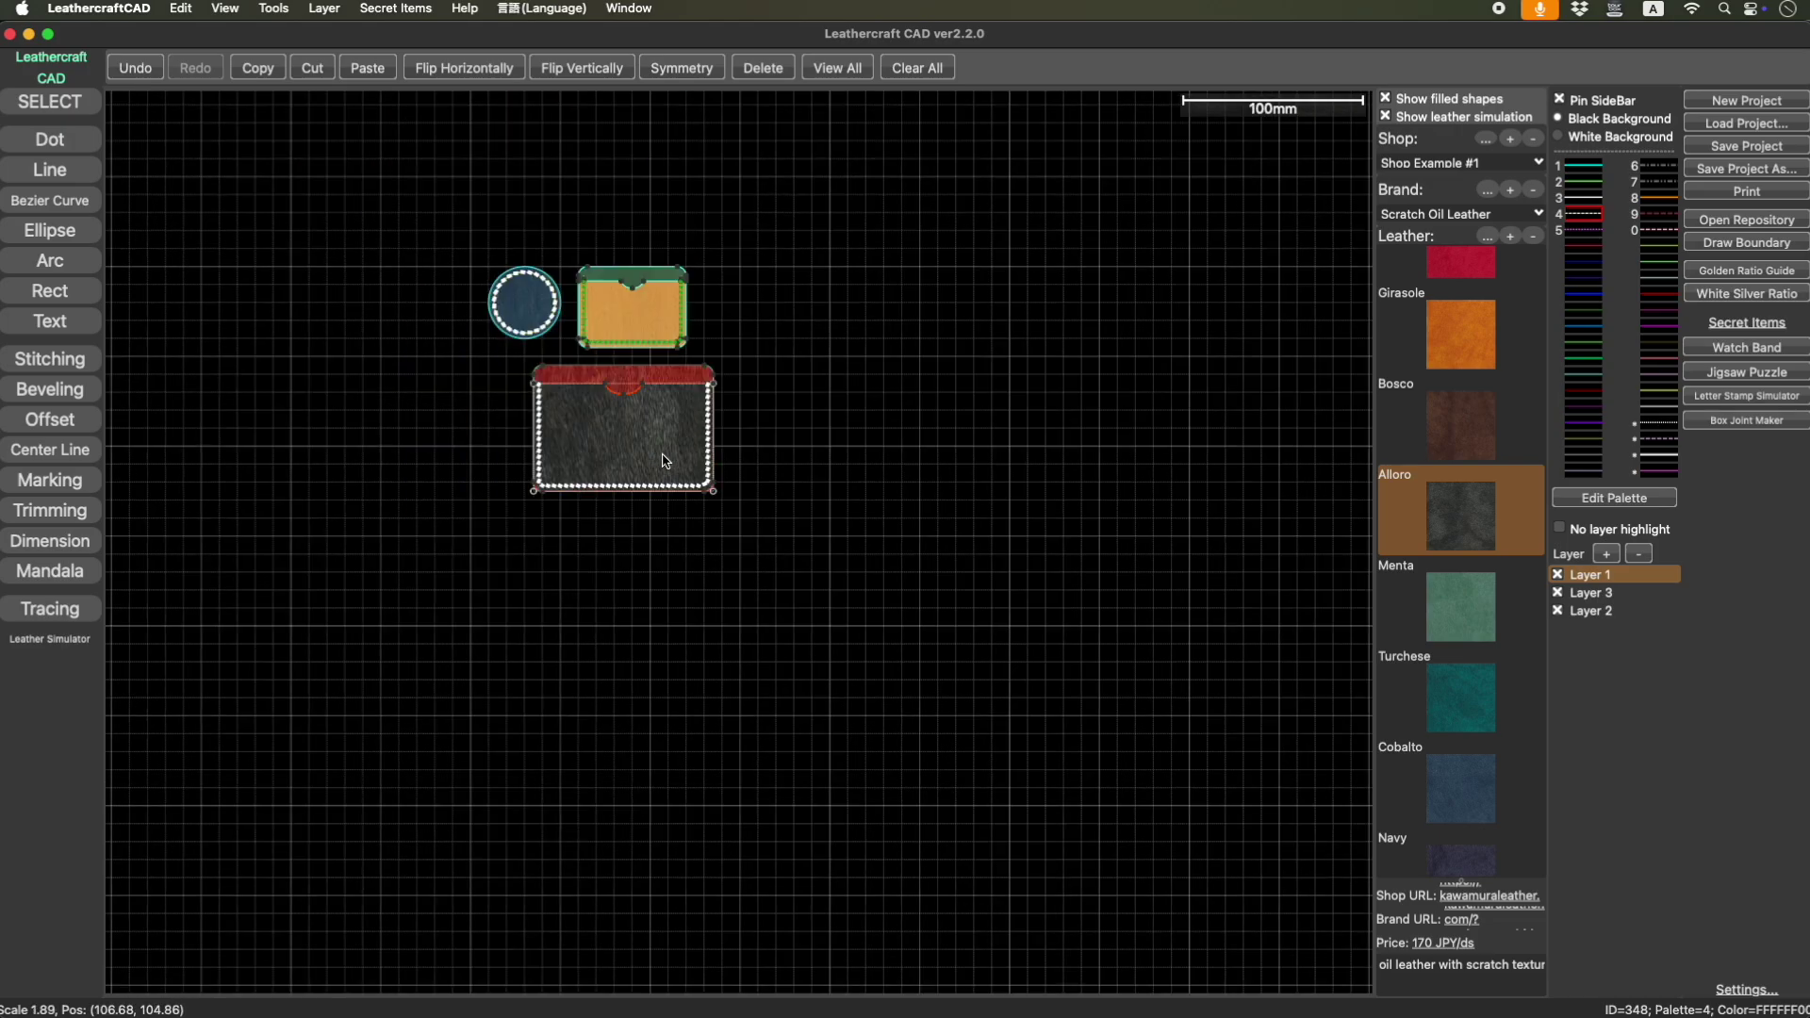
{"action": "scroll", "coordinate": [840, 514], "scroll_direction": "left", "scroll_amount": 3}
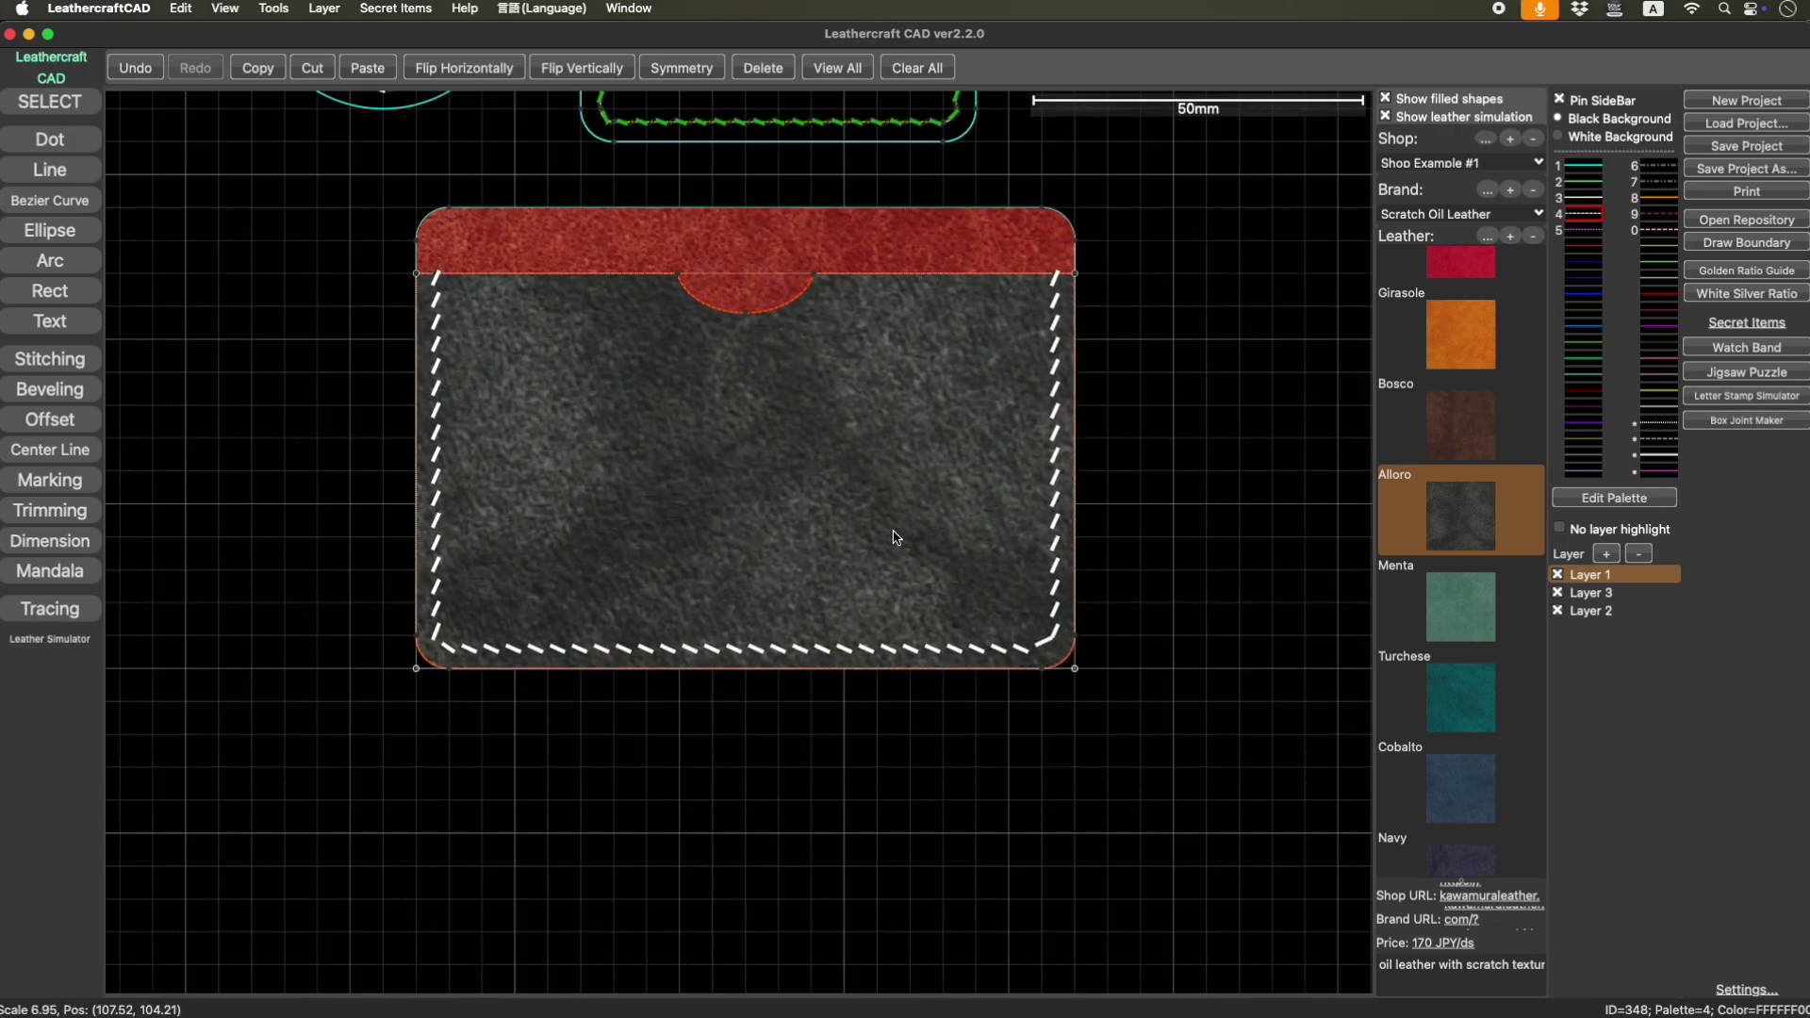
{"action": "scroll", "coordinate": [795, 351], "scroll_direction": "up", "scroll_amount": 2}
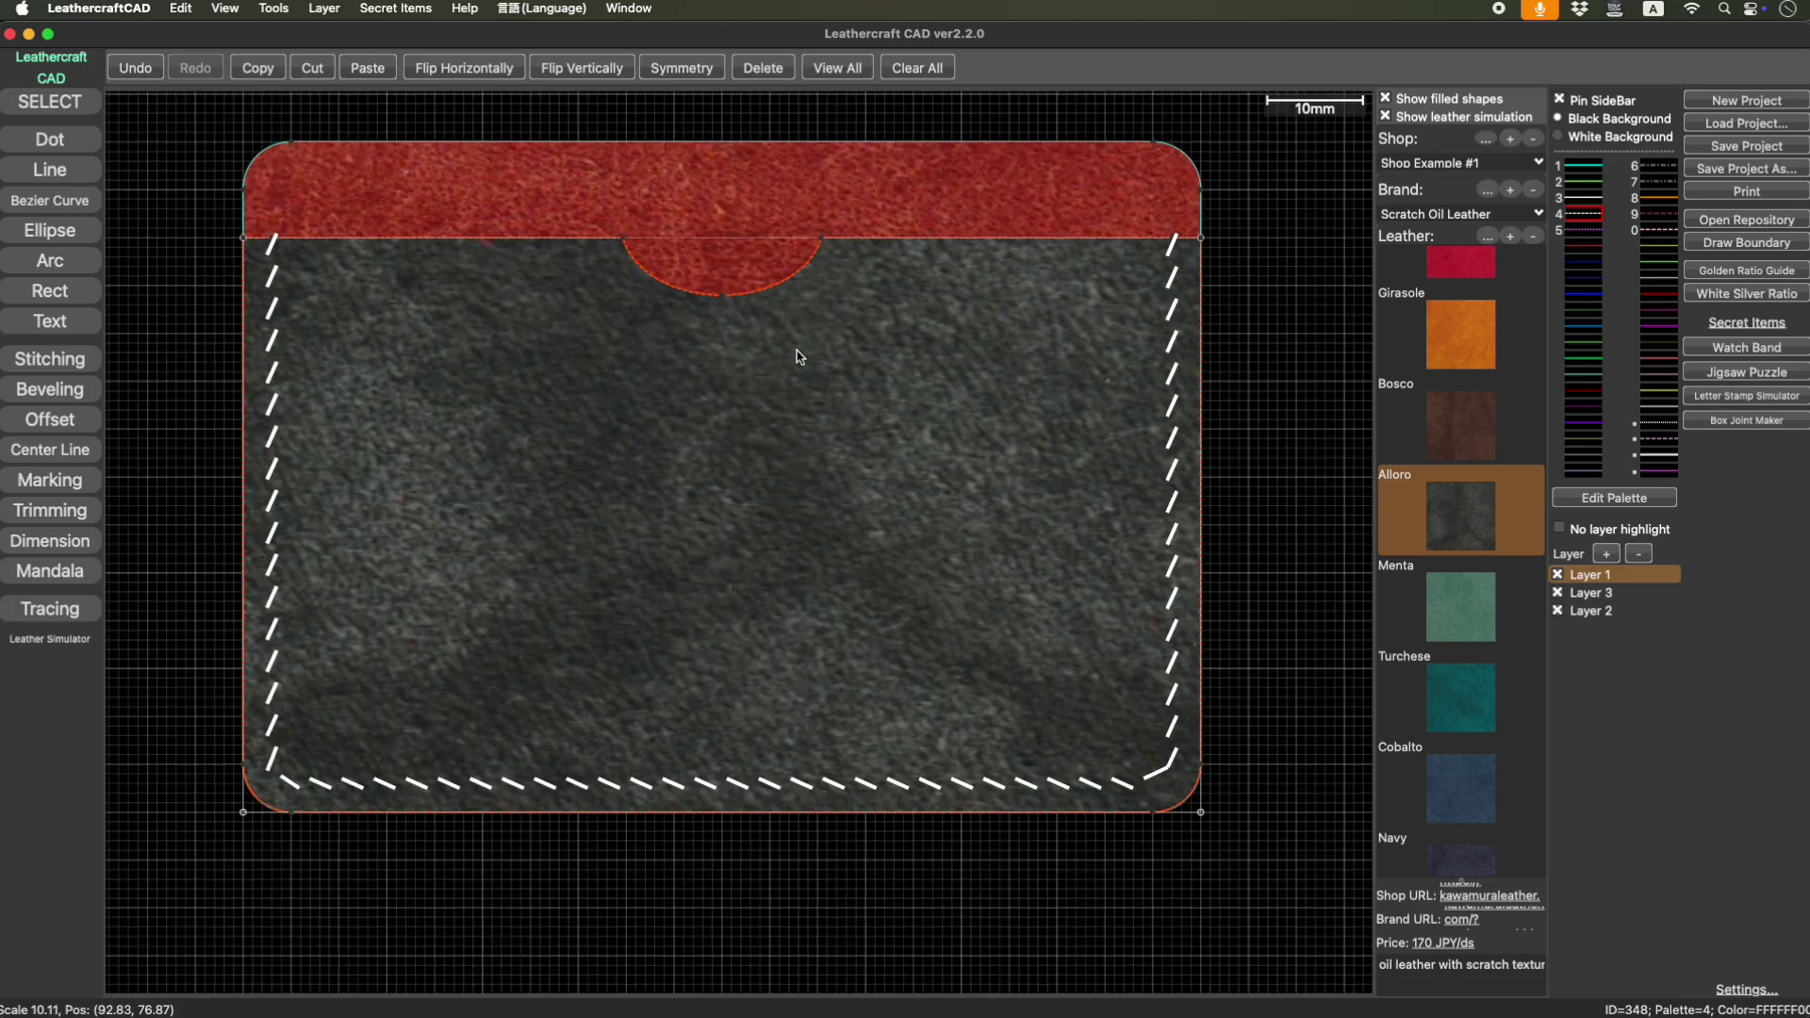
Deselect the pocket piece and hide the lines of palettes 1 and 4.
{"action": "scroll", "coordinate": [807, 347], "scroll_direction": "down", "scroll_amount": 7}
{"action": "scroll", "coordinate": [893, 303], "scroll_direction": "down", "scroll_amount": 1}
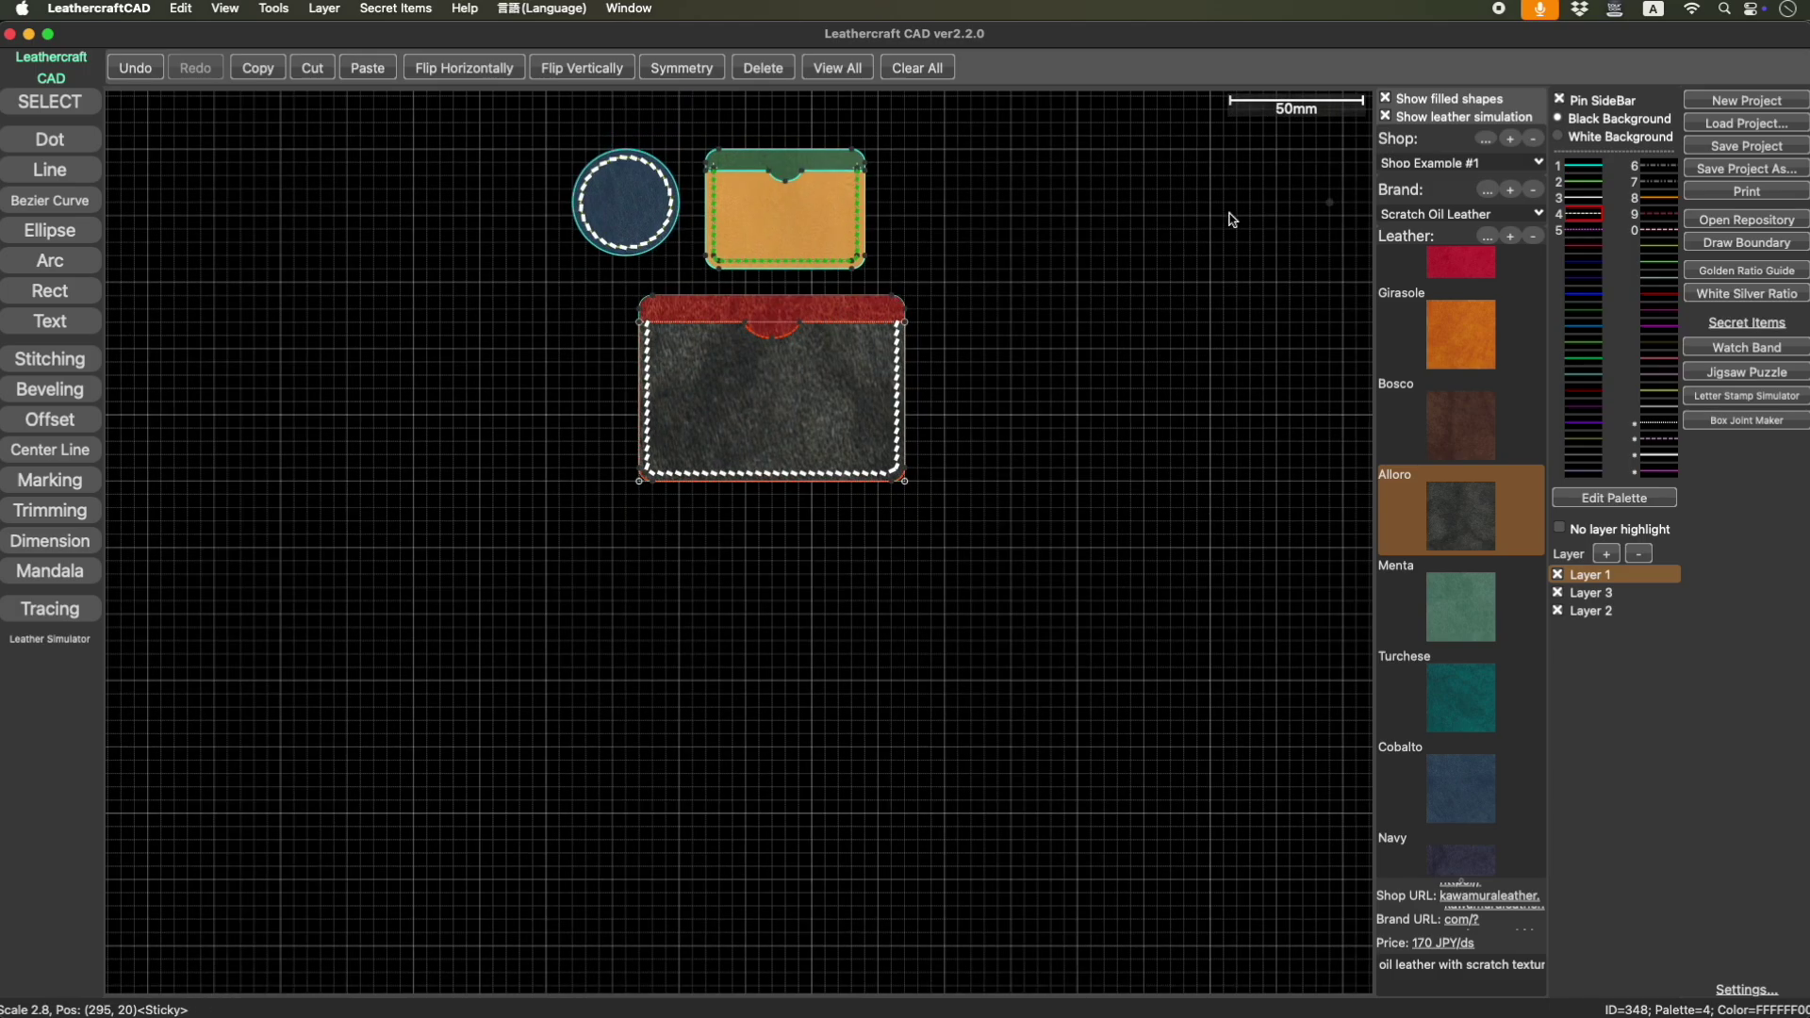
{"action": "scroll", "coordinate": [974, 250], "scroll_direction": "down", "scroll_amount": 4}
{"action": "scroll", "coordinate": [974, 250], "scroll_direction": "up", "scroll_amount": 10}
{"action": "left_click", "coordinate": [934, 254]}
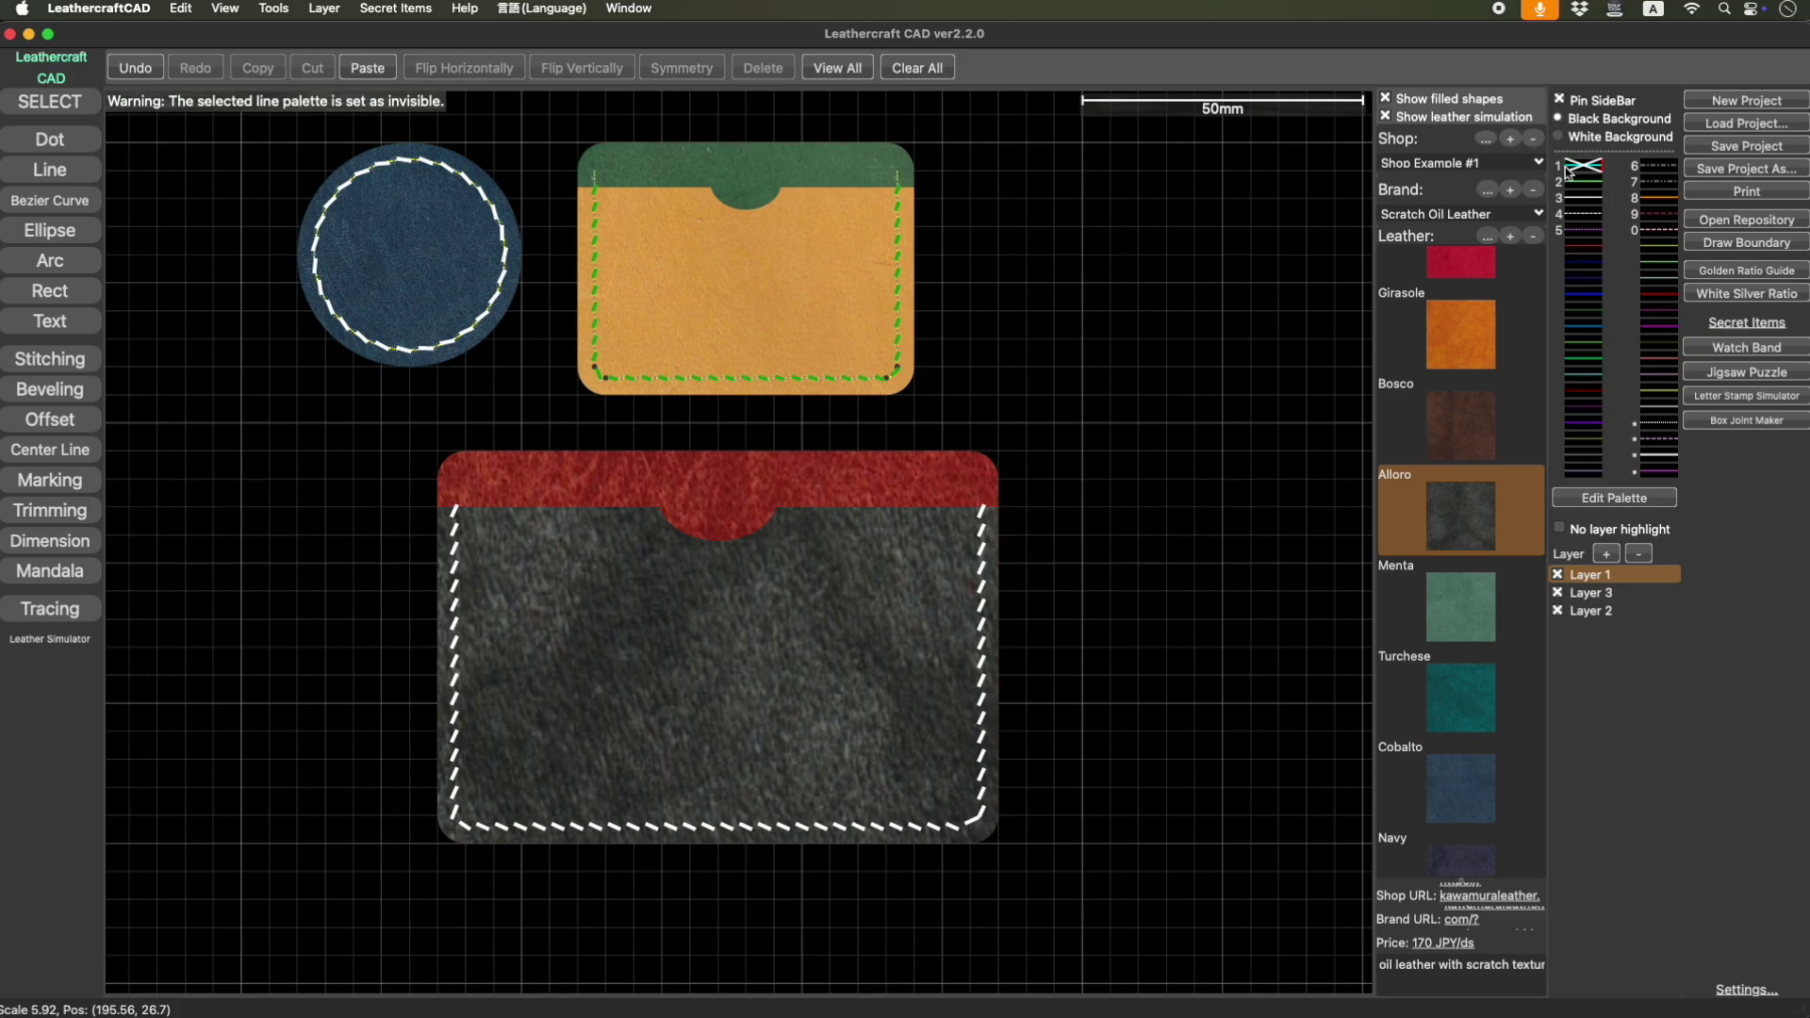
{"action": "left_click", "coordinate": [1573, 217]}
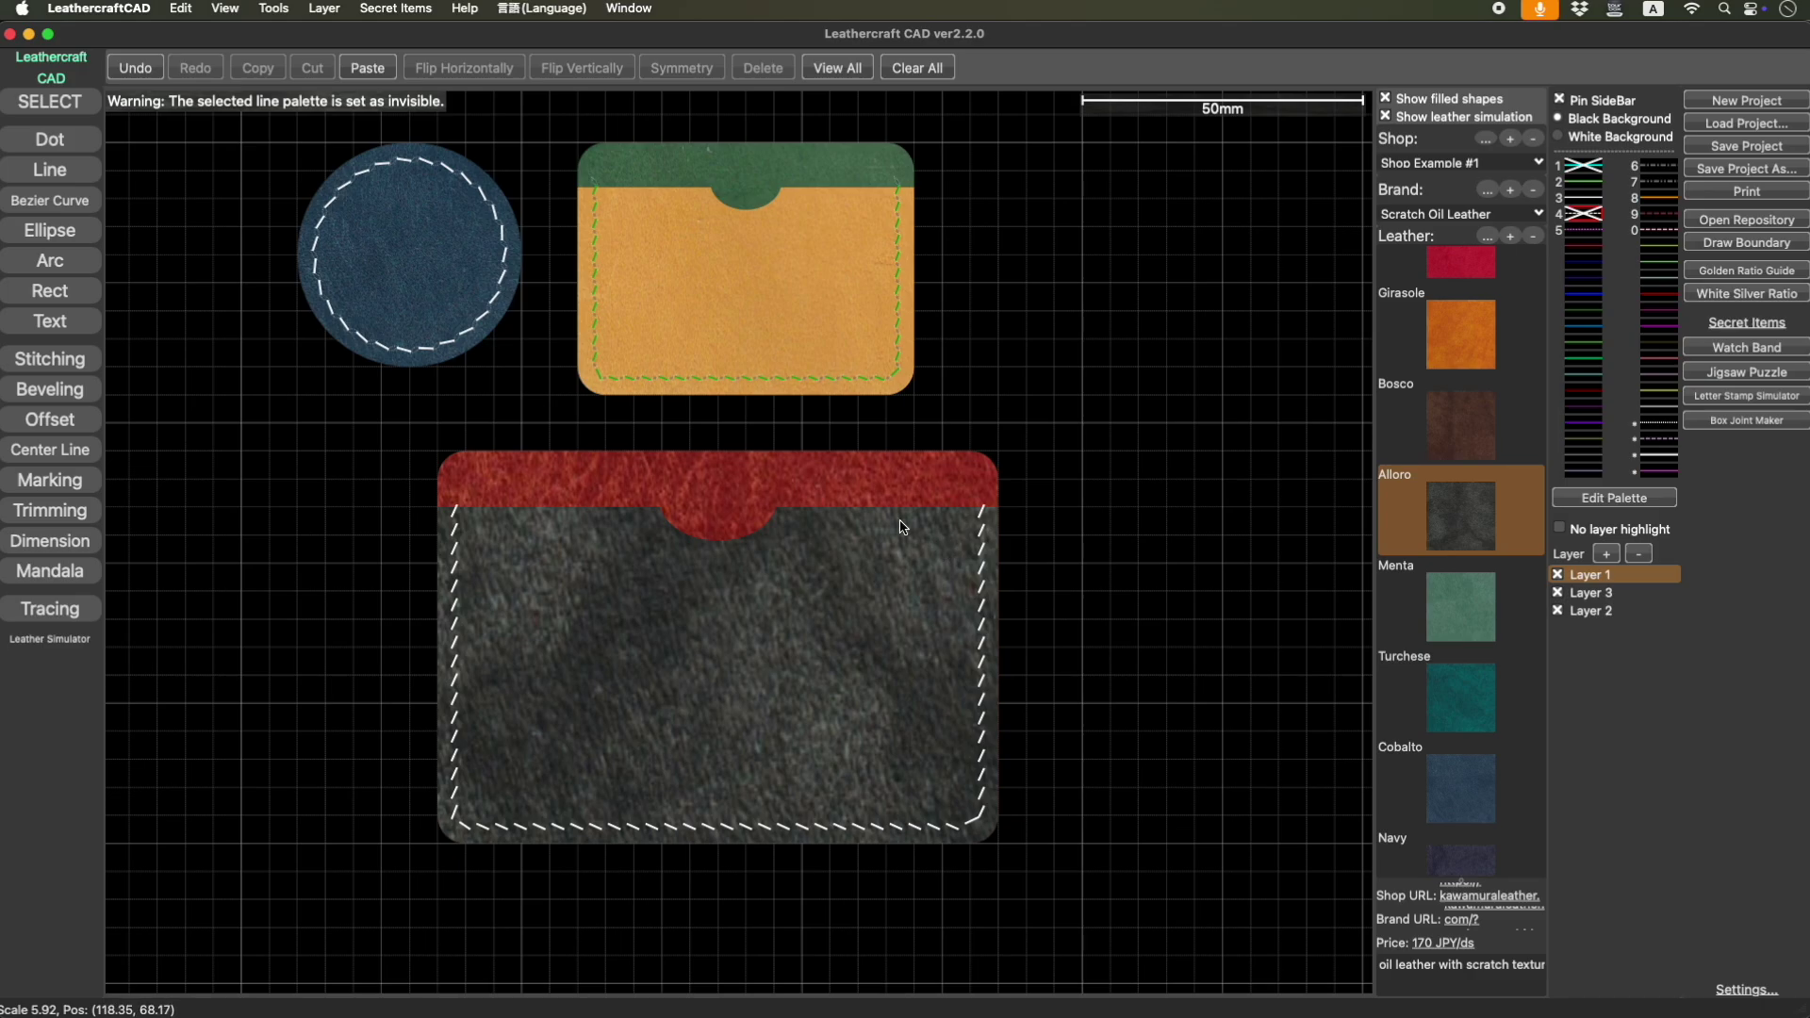
Change the large holder's back piece to the Fuxia leather.
{"action": "left_click", "coordinate": [940, 480]}
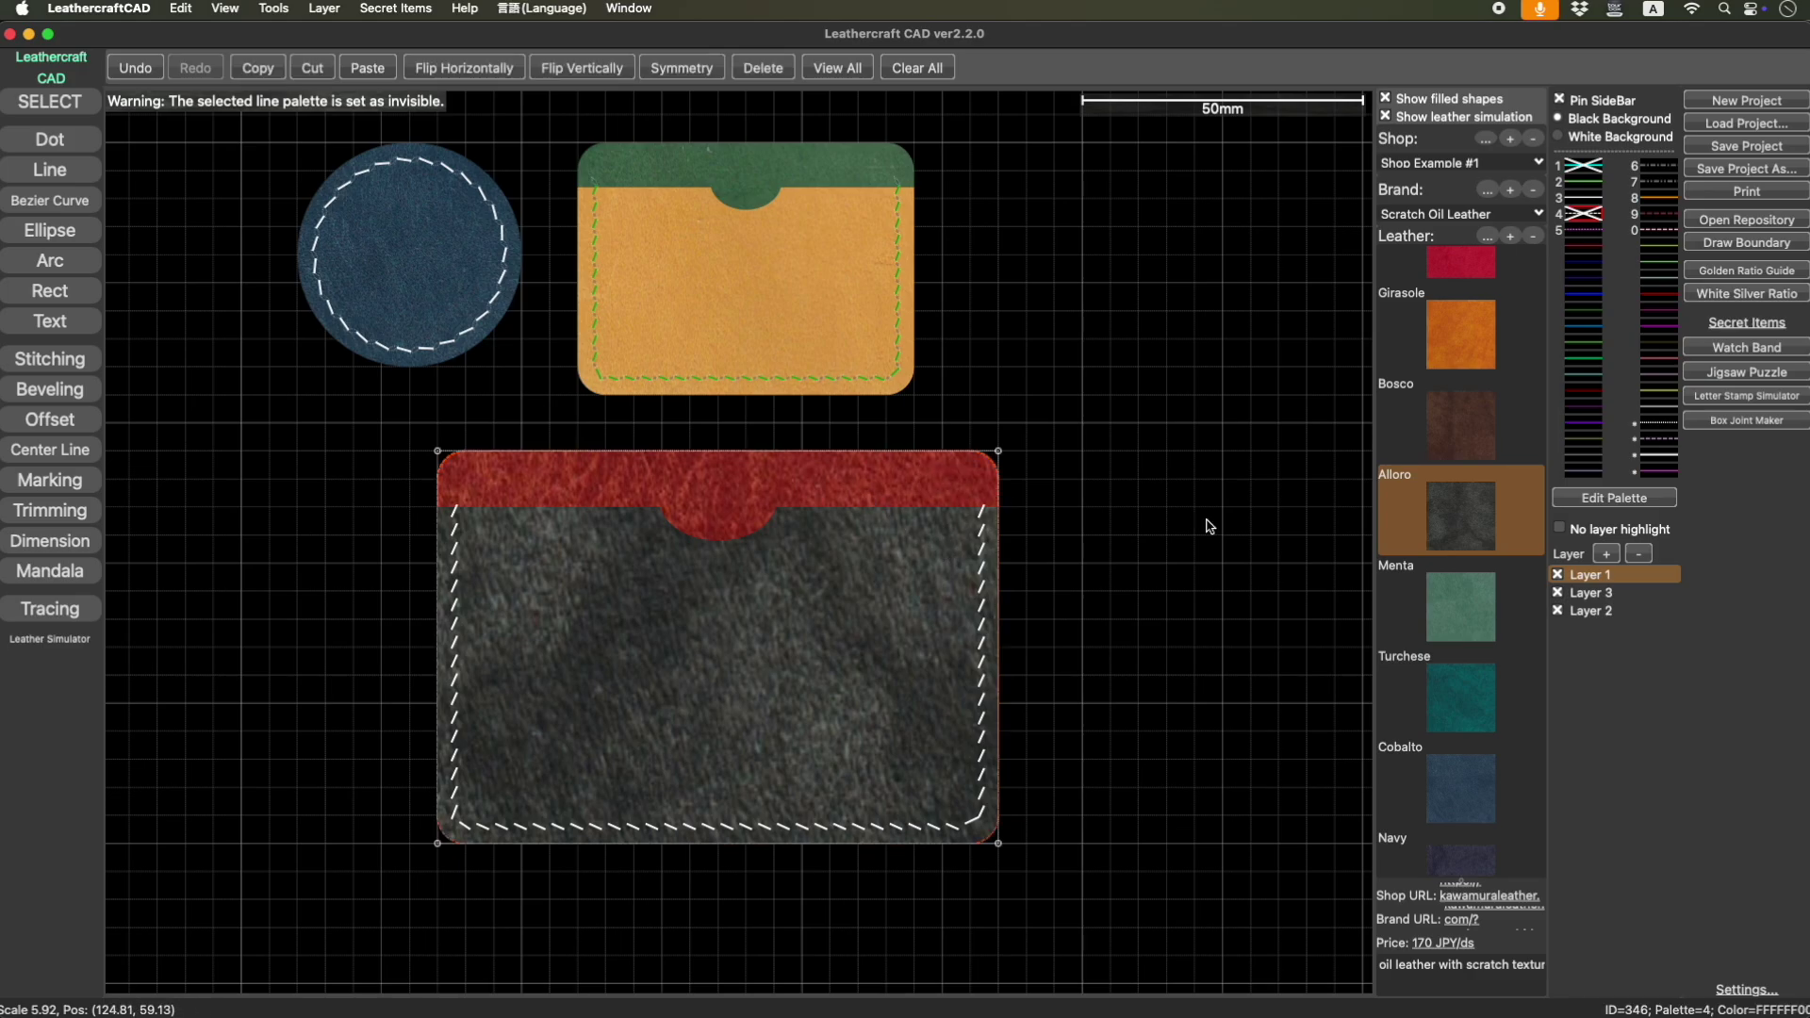
{"action": "scroll", "coordinate": [1440, 584], "scroll_direction": "down", "scroll_amount": 2}
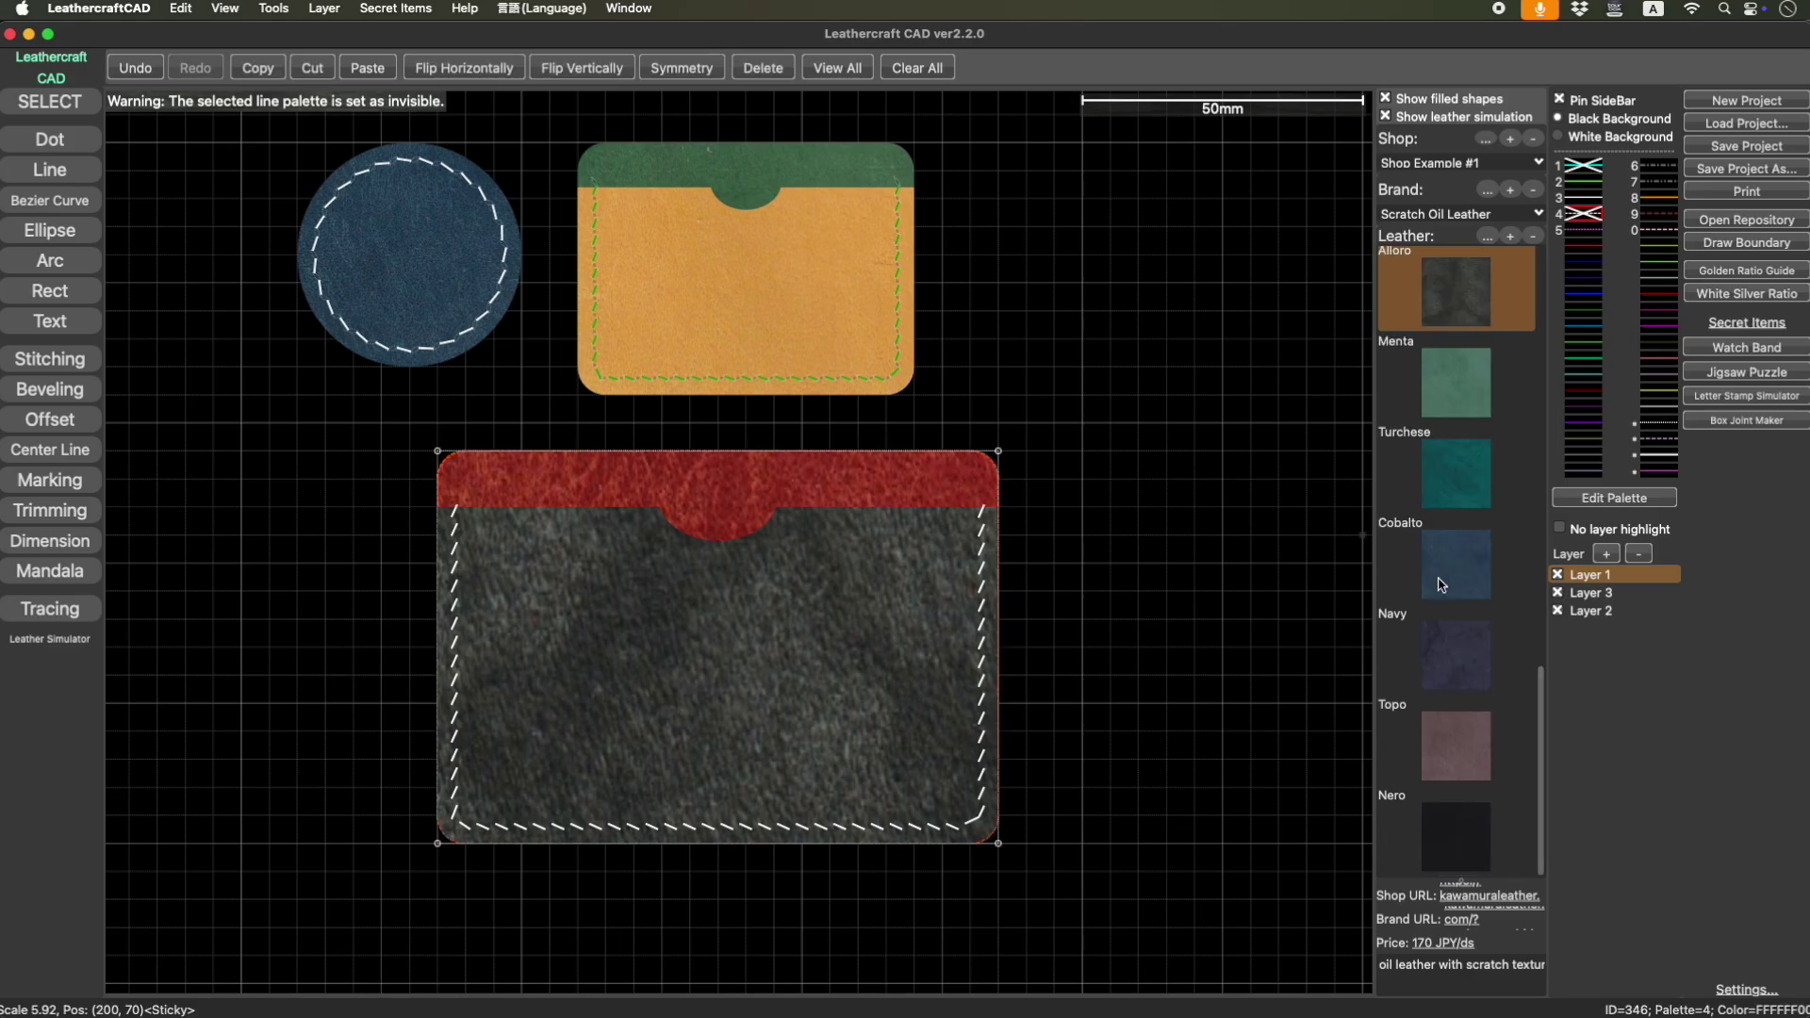
{"action": "scroll", "coordinate": [1396, 377], "scroll_direction": "up", "scroll_amount": 6}
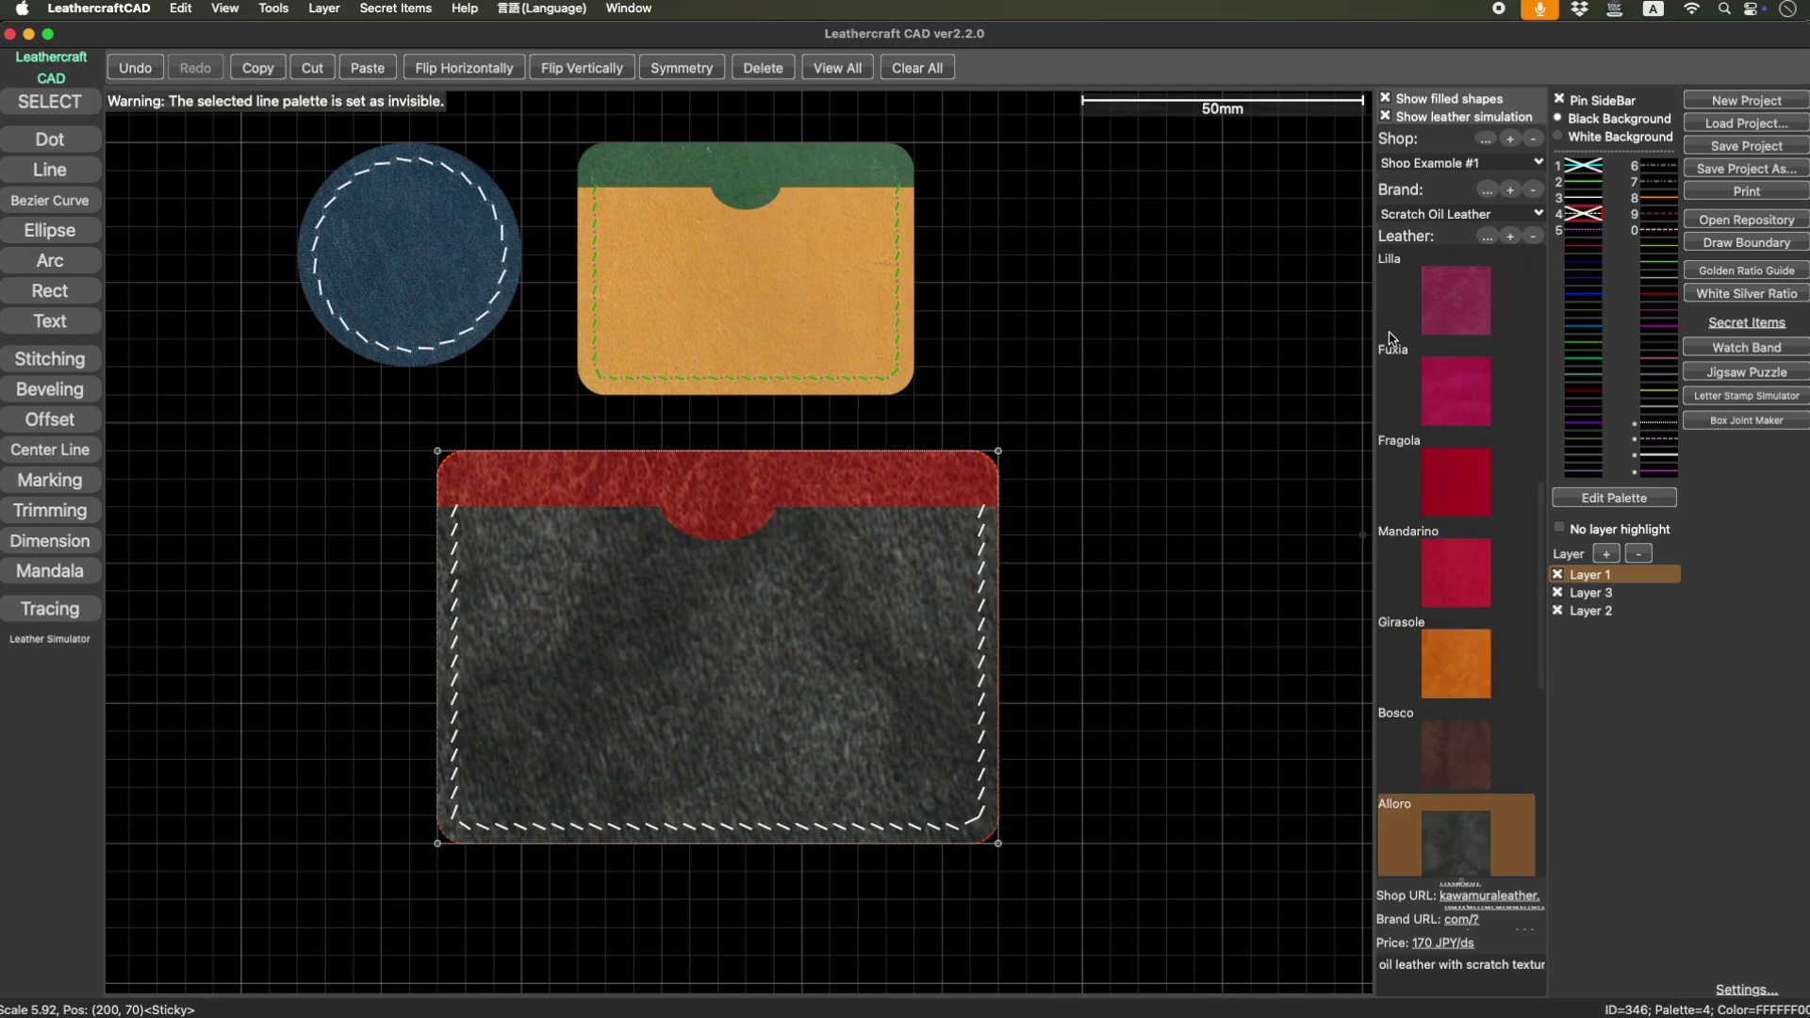
{"action": "left_click", "coordinate": [1449, 392]}
Try the Girasole leather on the large holder's pocket piece, replace it with Bosco and deselect the piece.
{"action": "left_click", "coordinate": [819, 597]}
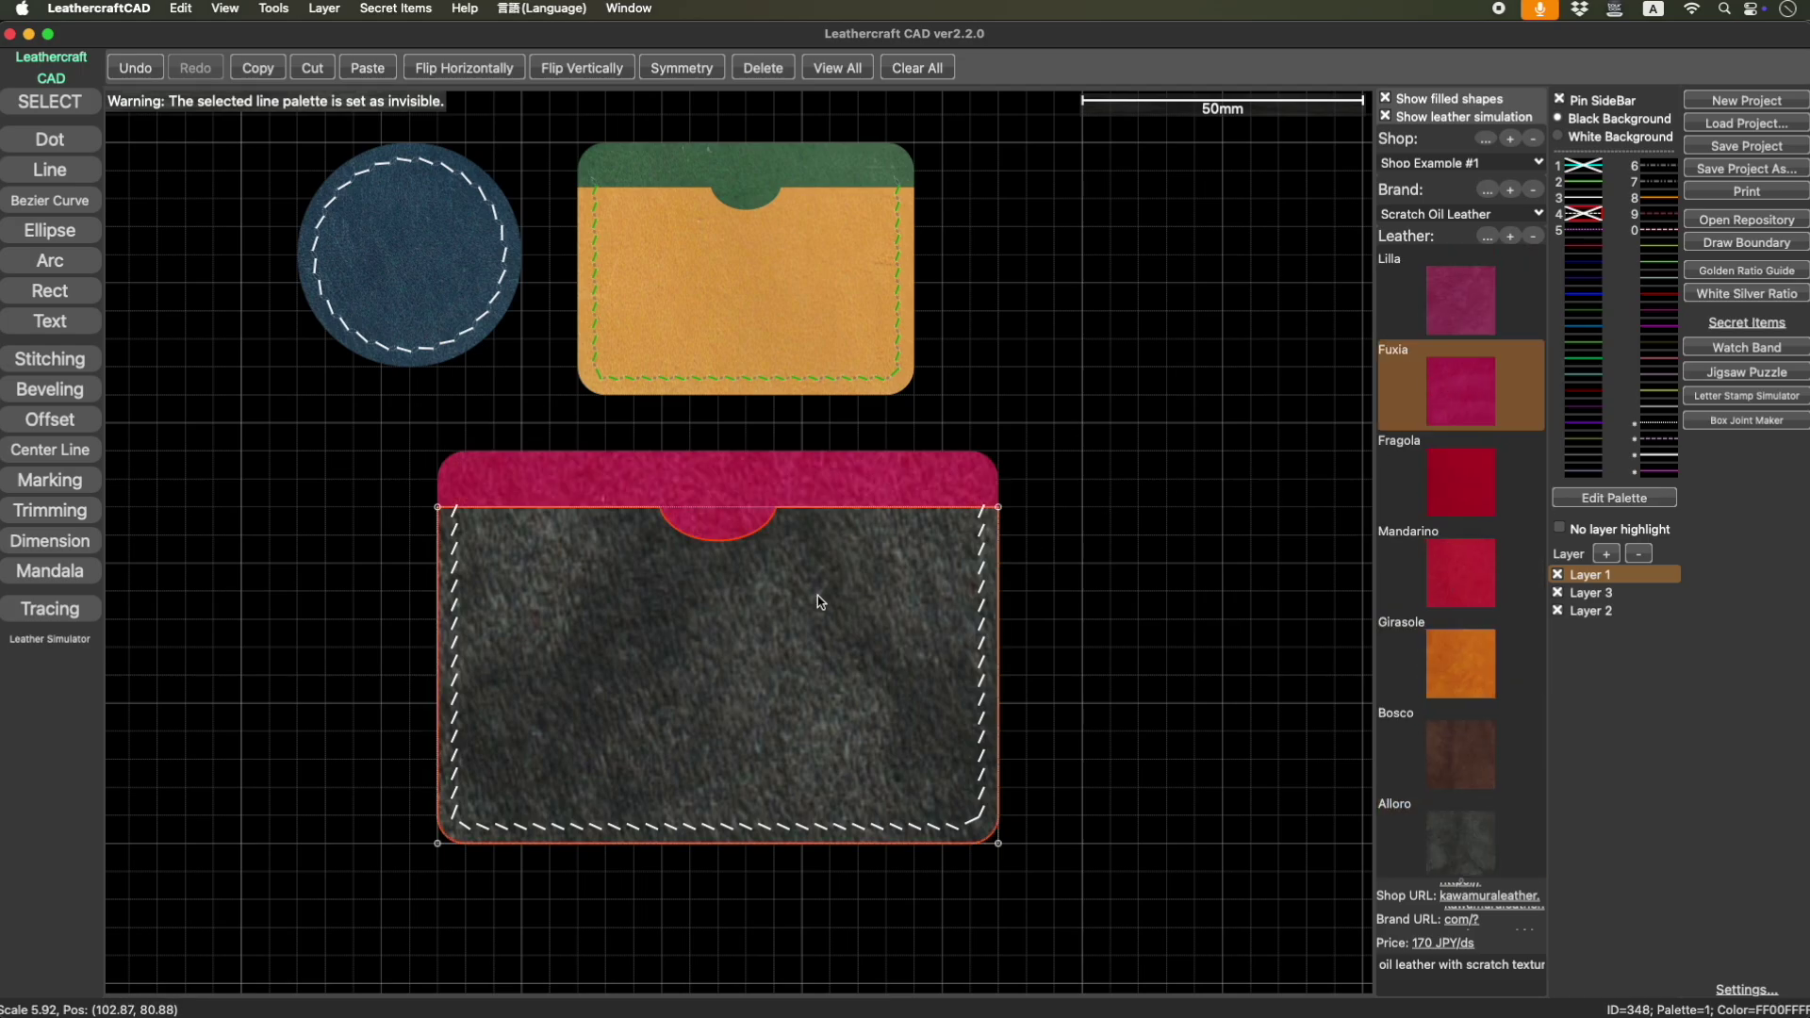
{"action": "left_click", "coordinate": [1457, 657]}
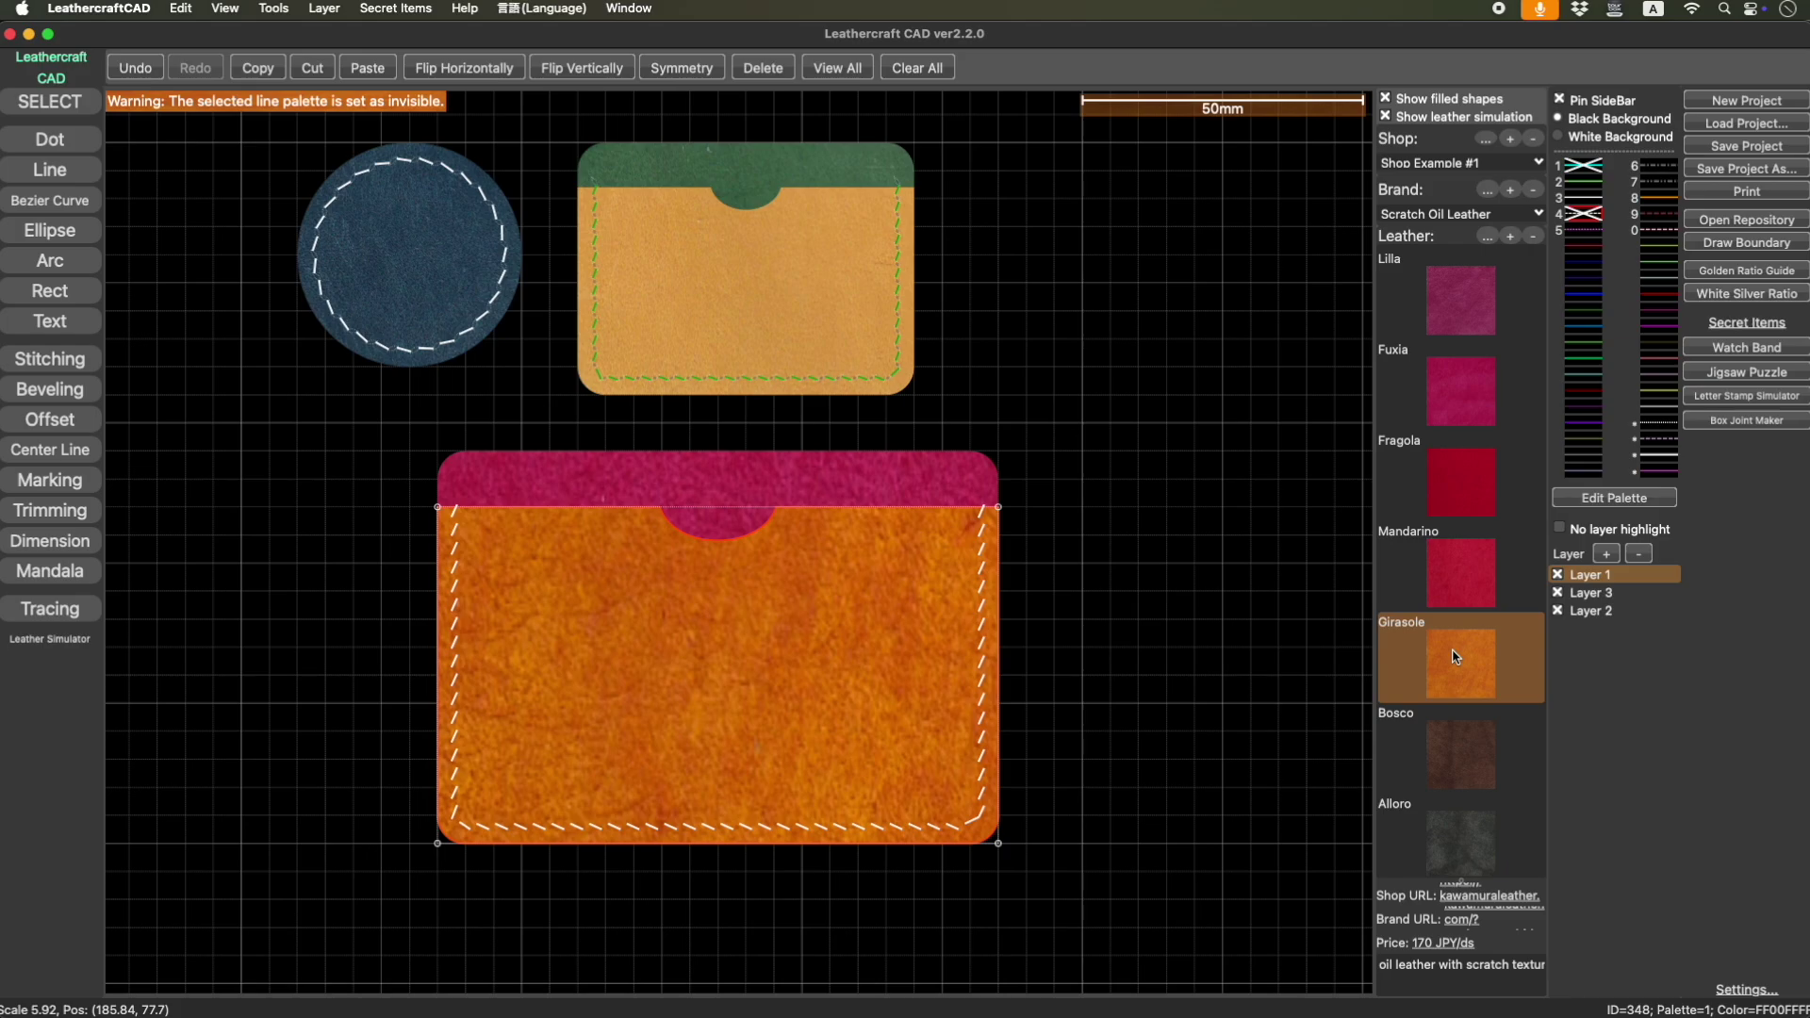
{"action": "left_click", "coordinate": [1472, 773]}
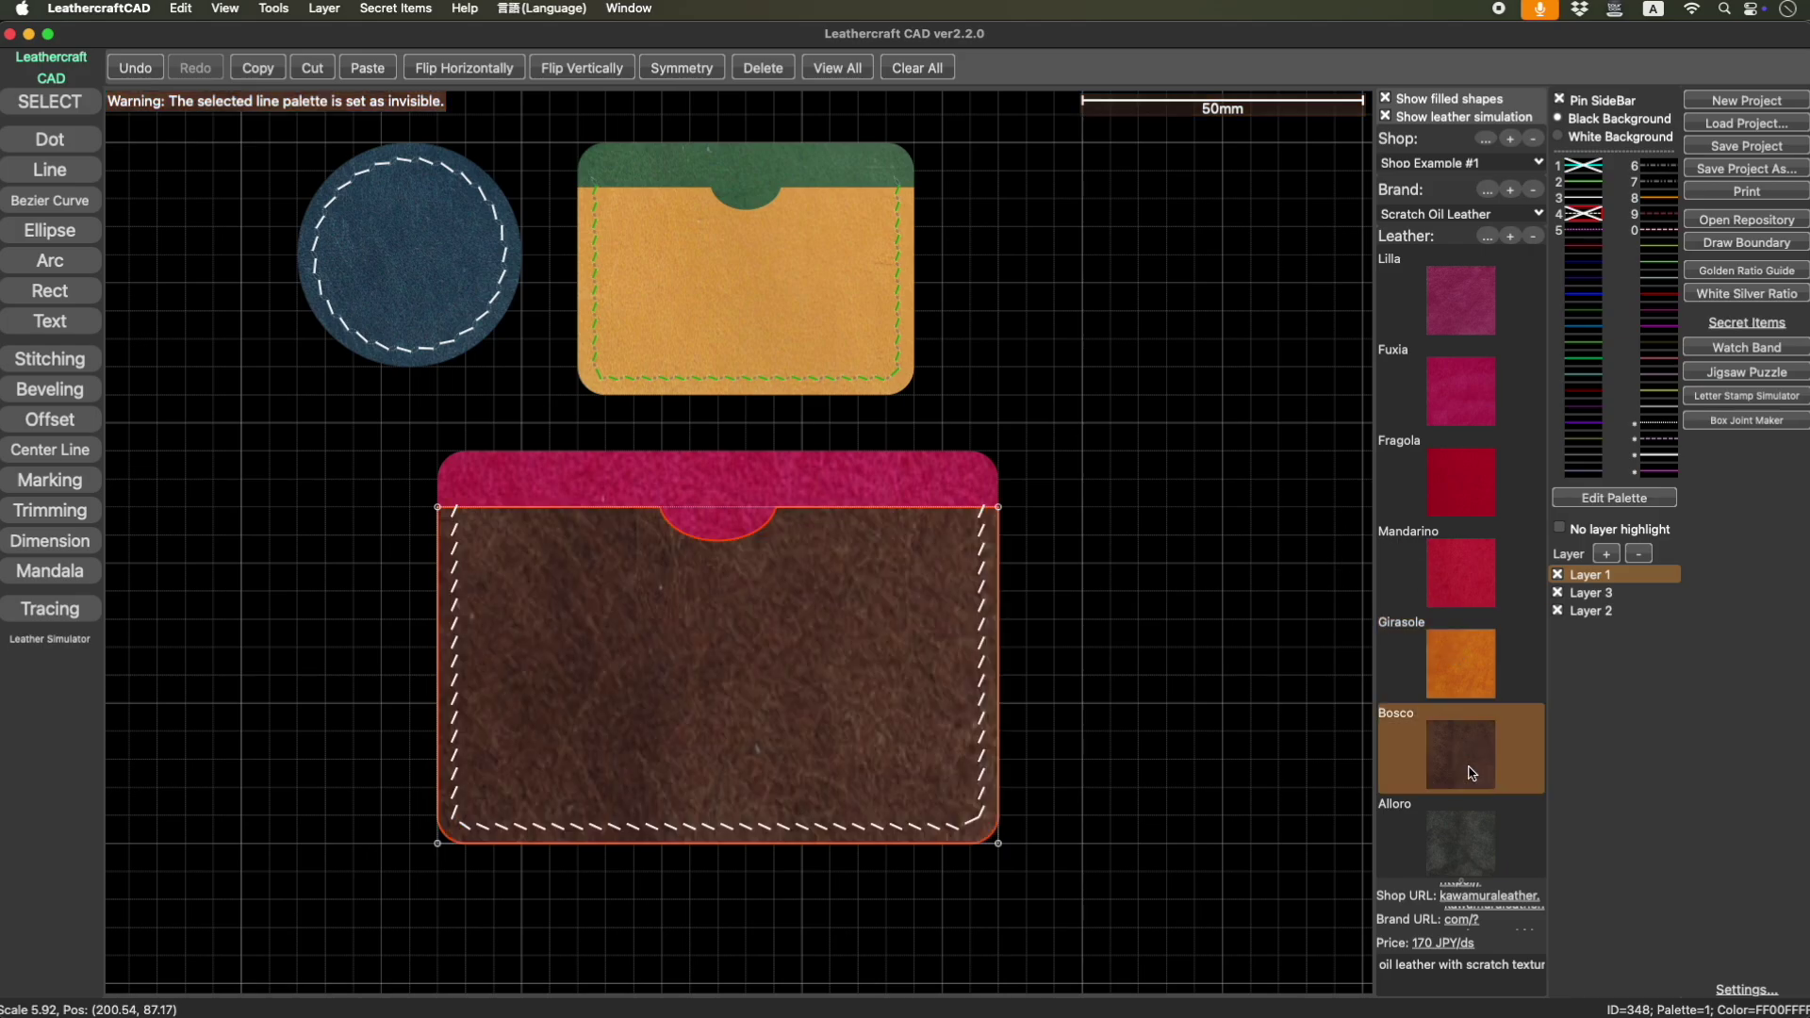
{"action": "left_click", "coordinate": [1132, 627]}
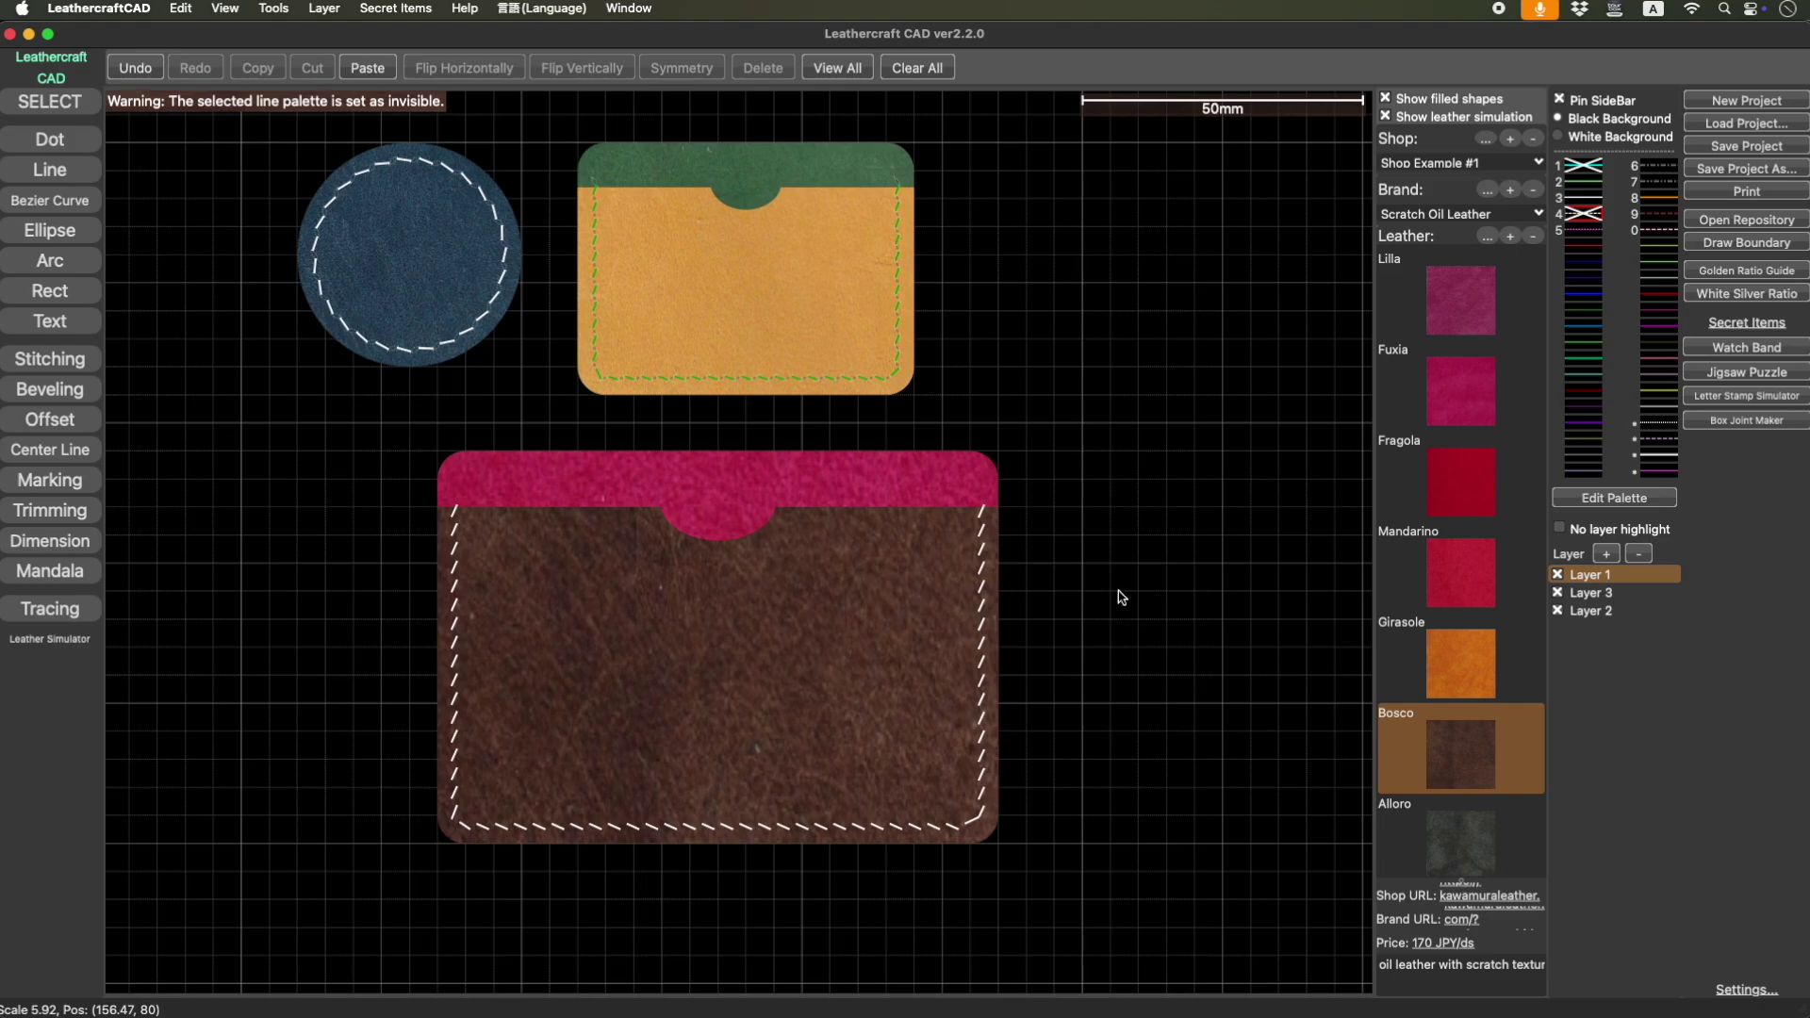
Switch the leather source to Shop Example #3 and apply Pull-Up Leather 431 to the large holder's pocket piece.
{"action": "left_click", "coordinate": [1431, 170]}
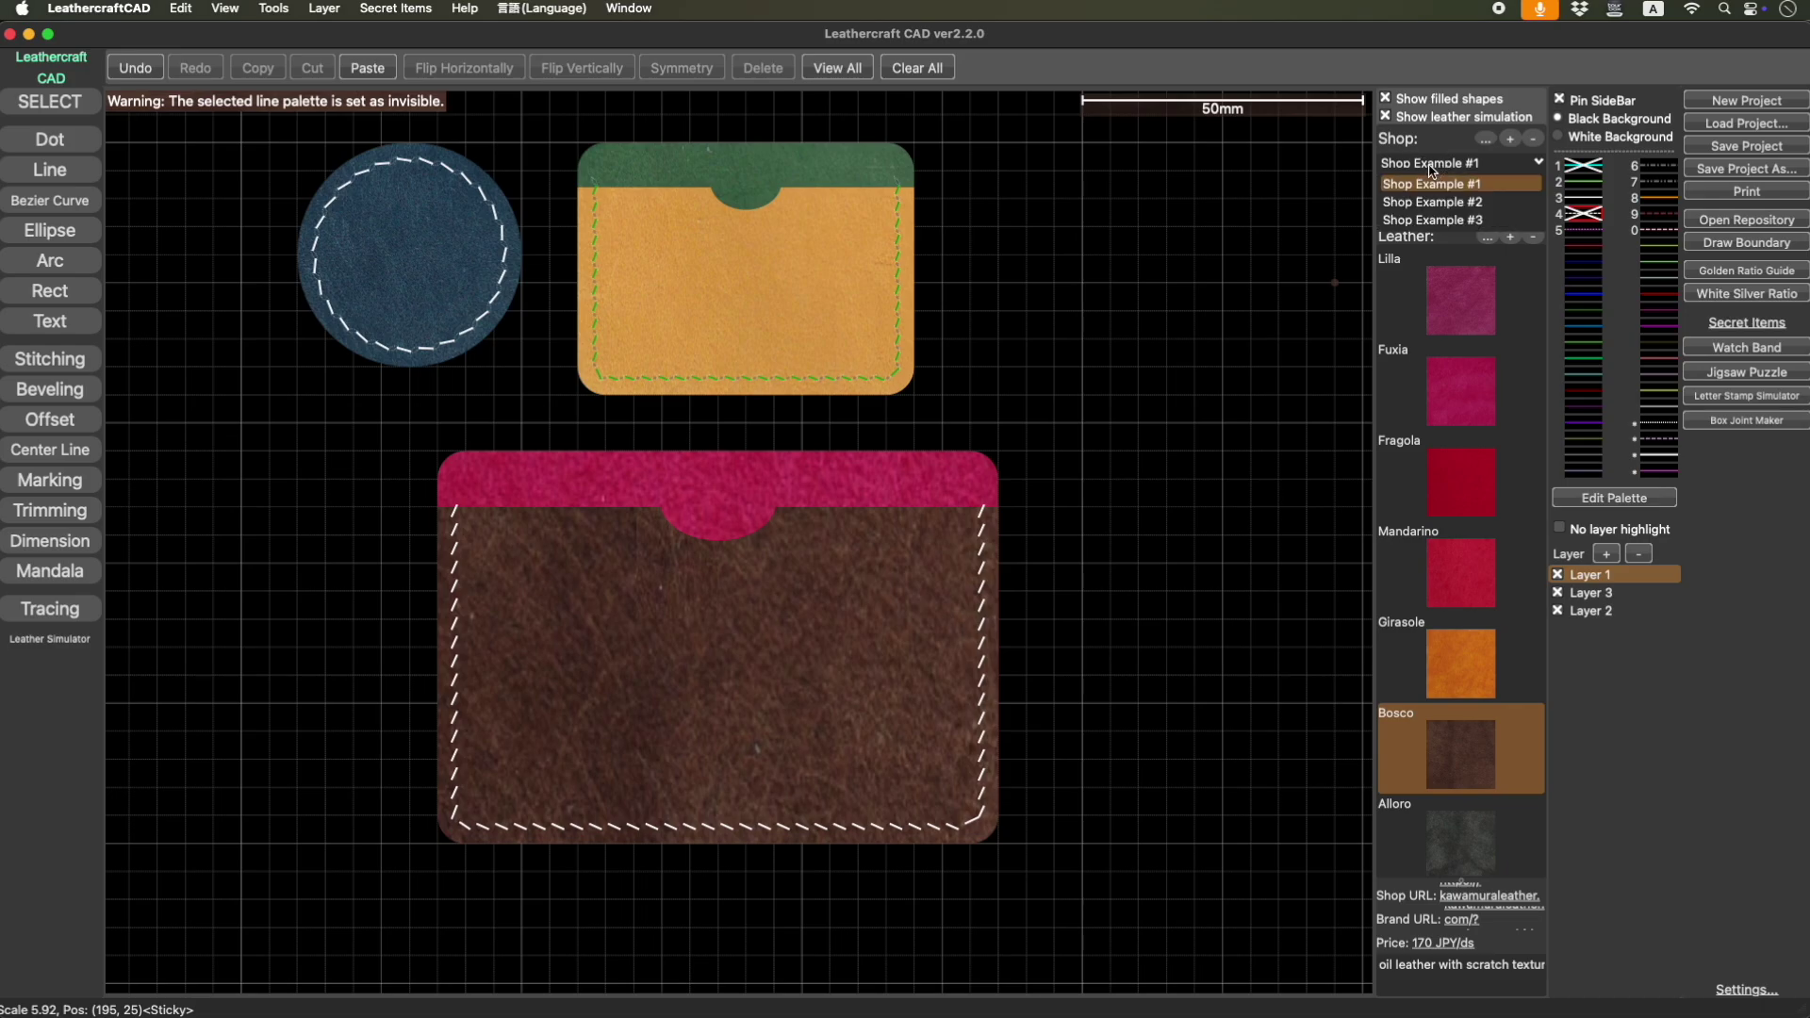
{"action": "left_click", "coordinate": [1429, 220]}
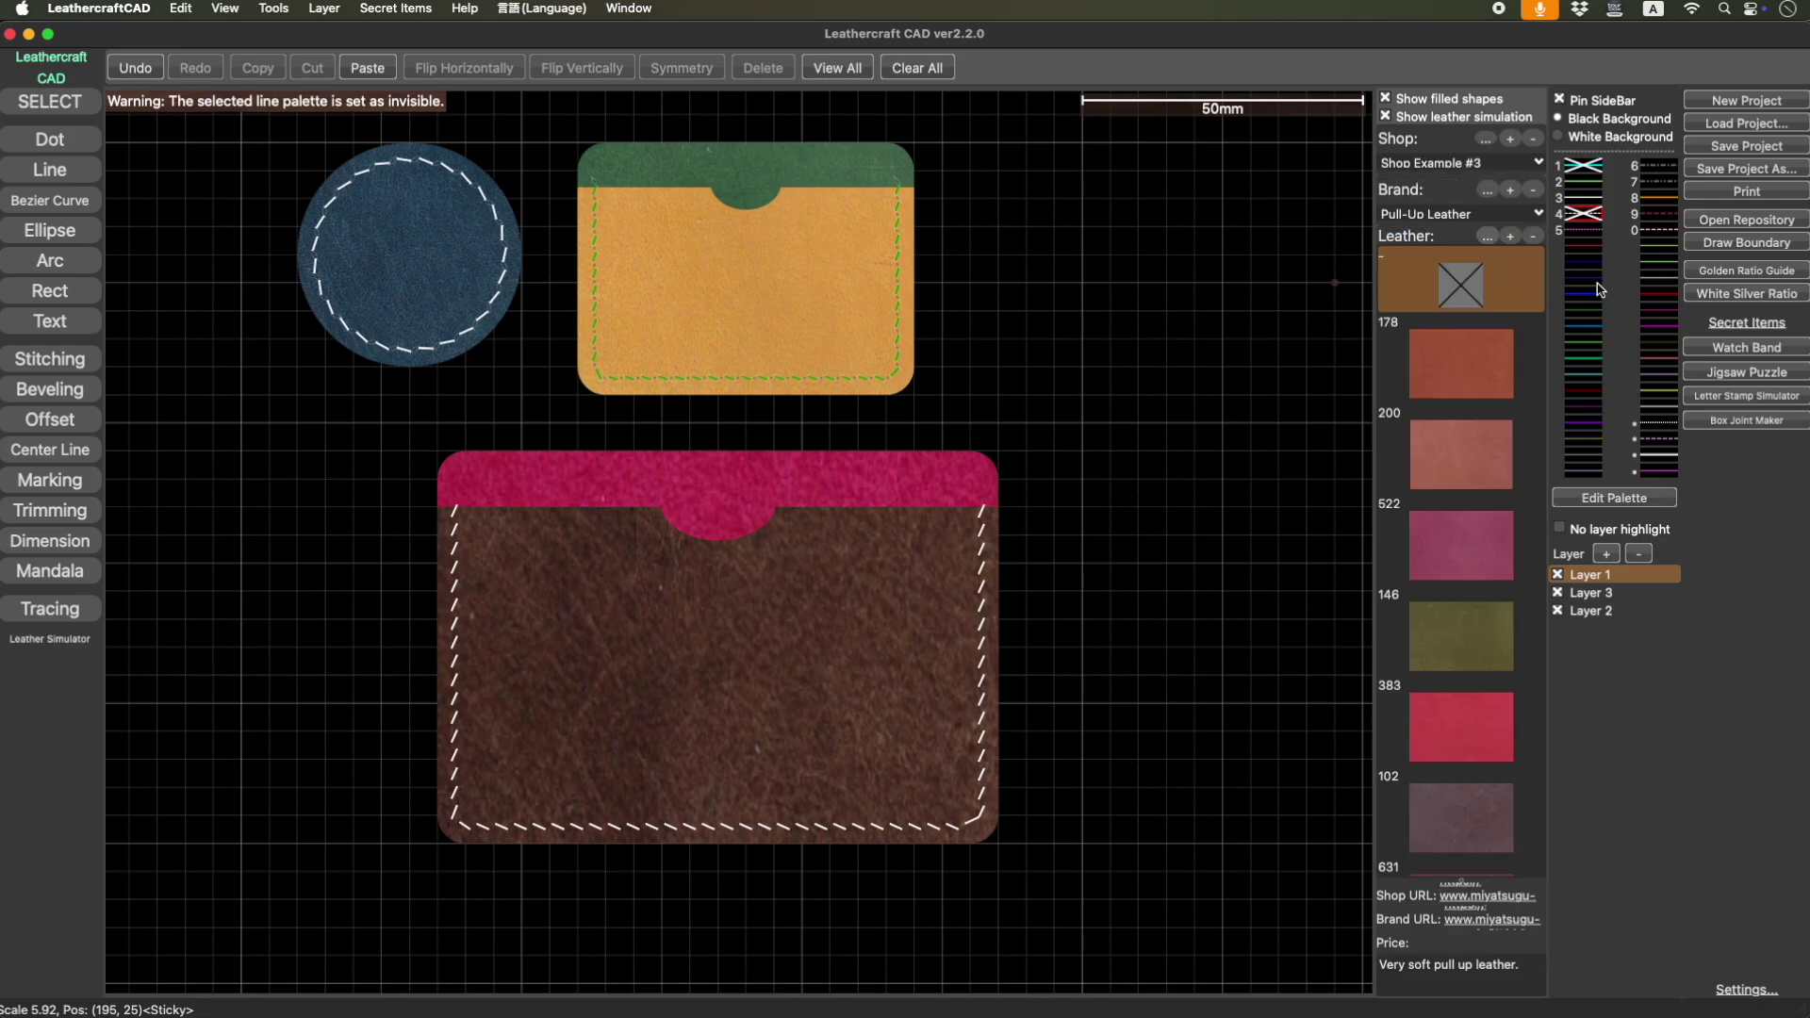
{"action": "scroll", "coordinate": [1512, 368], "scroll_direction": "down", "scroll_amount": 5}
{"action": "scroll", "coordinate": [1511, 374], "scroll_direction": "down", "scroll_amount": 2}
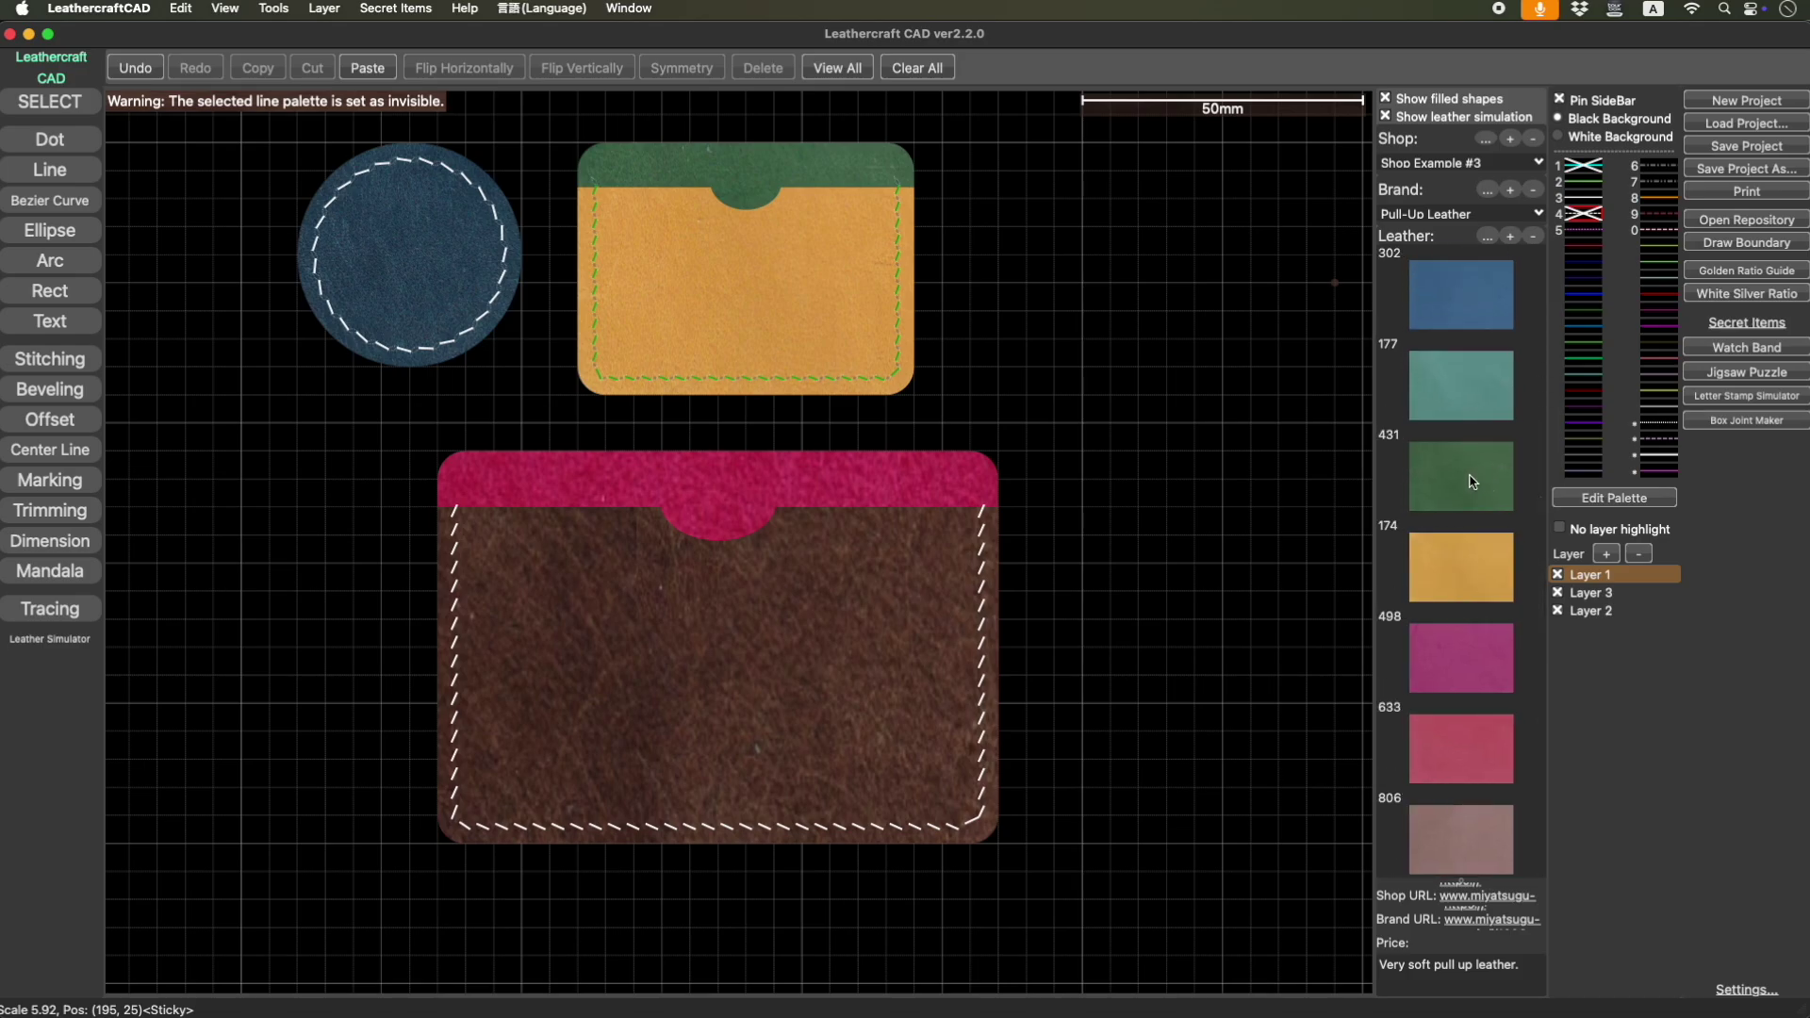
{"action": "left_click", "coordinate": [889, 626]}
{"action": "left_click", "coordinate": [1452, 486]}
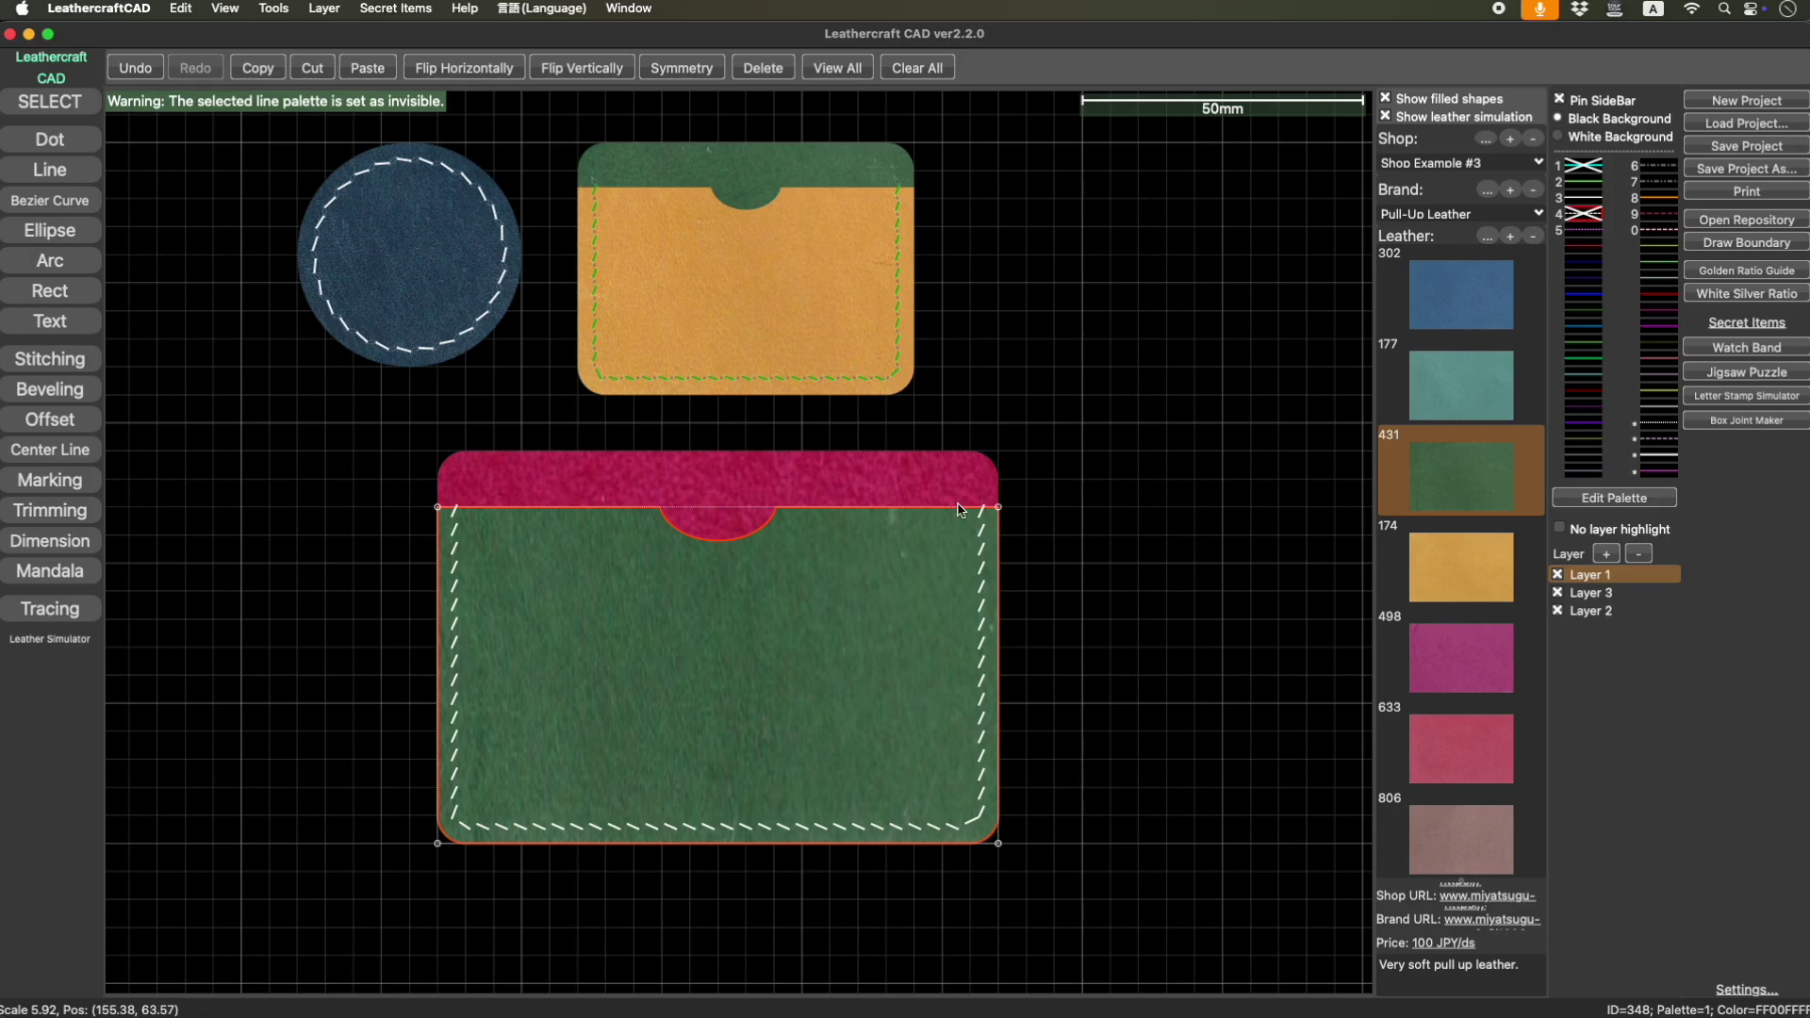
Try leather 174 on the large holder's back piece, replace it with leather 498 and clear the selection.
{"action": "left_click", "coordinate": [886, 498]}
{"action": "left_click", "coordinate": [1450, 578]}
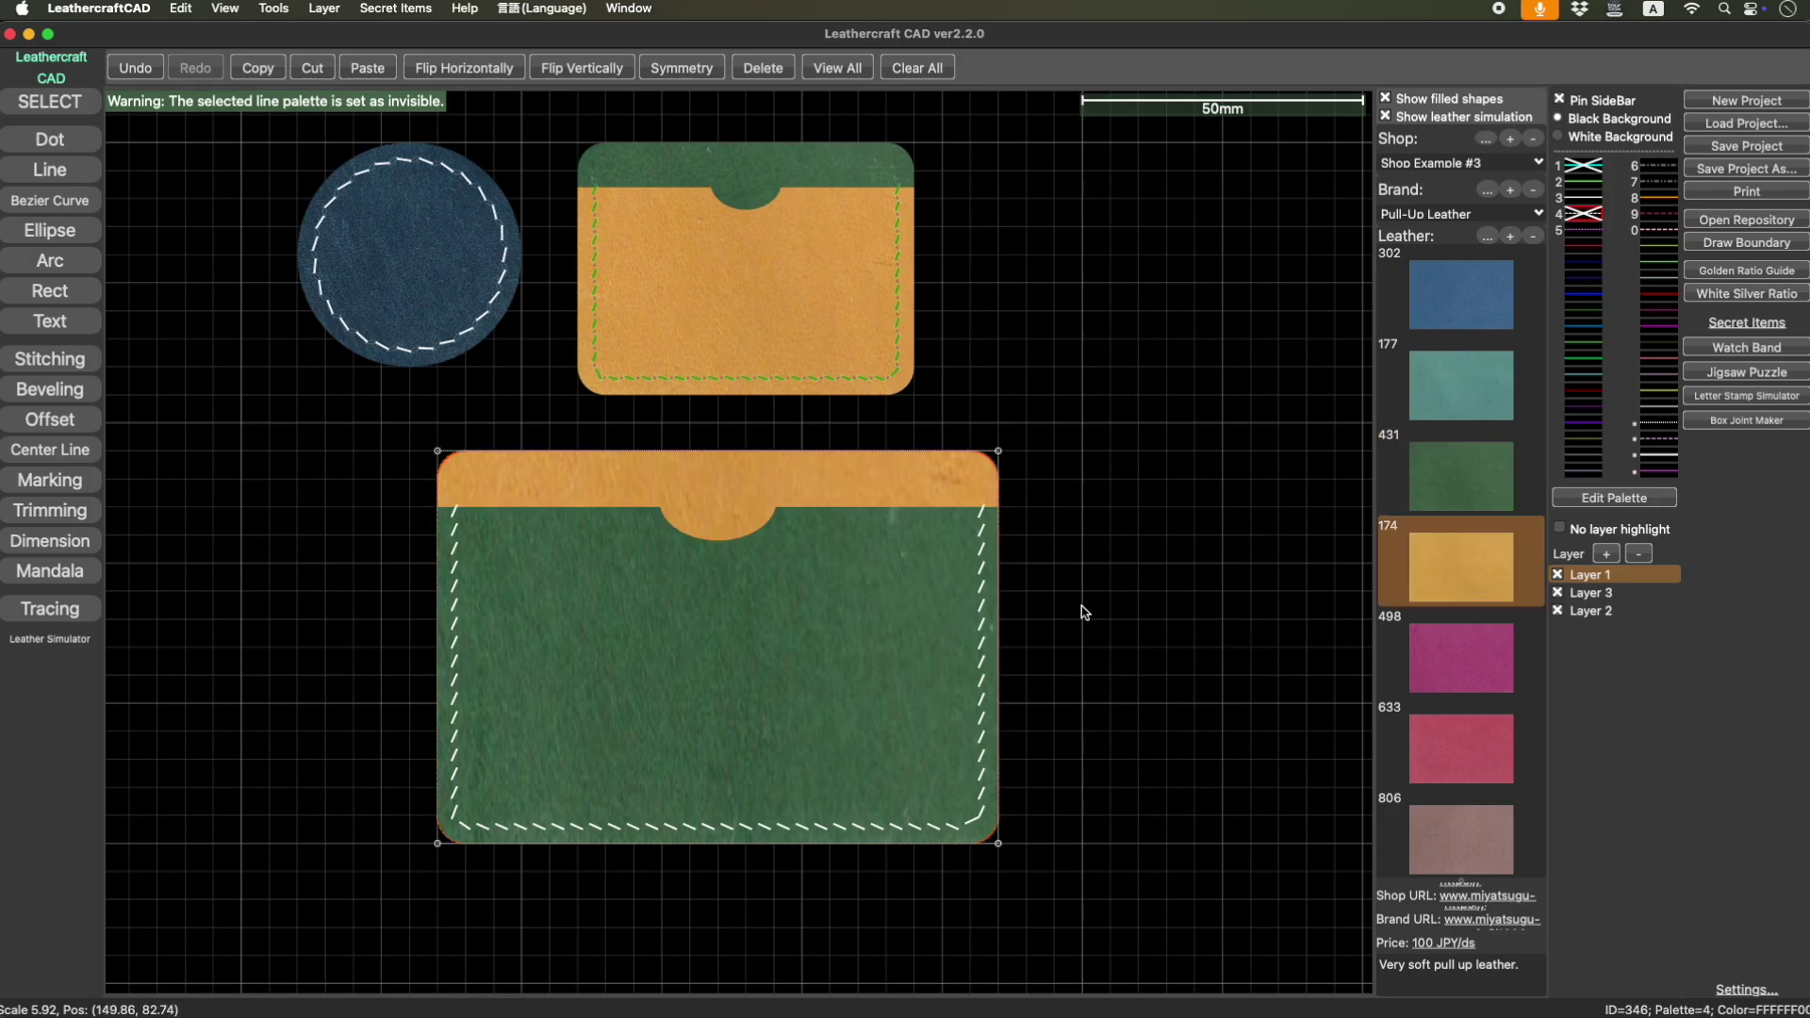
{"action": "left_click", "coordinate": [1456, 665]}
{"action": "left_click", "coordinate": [790, 660]}
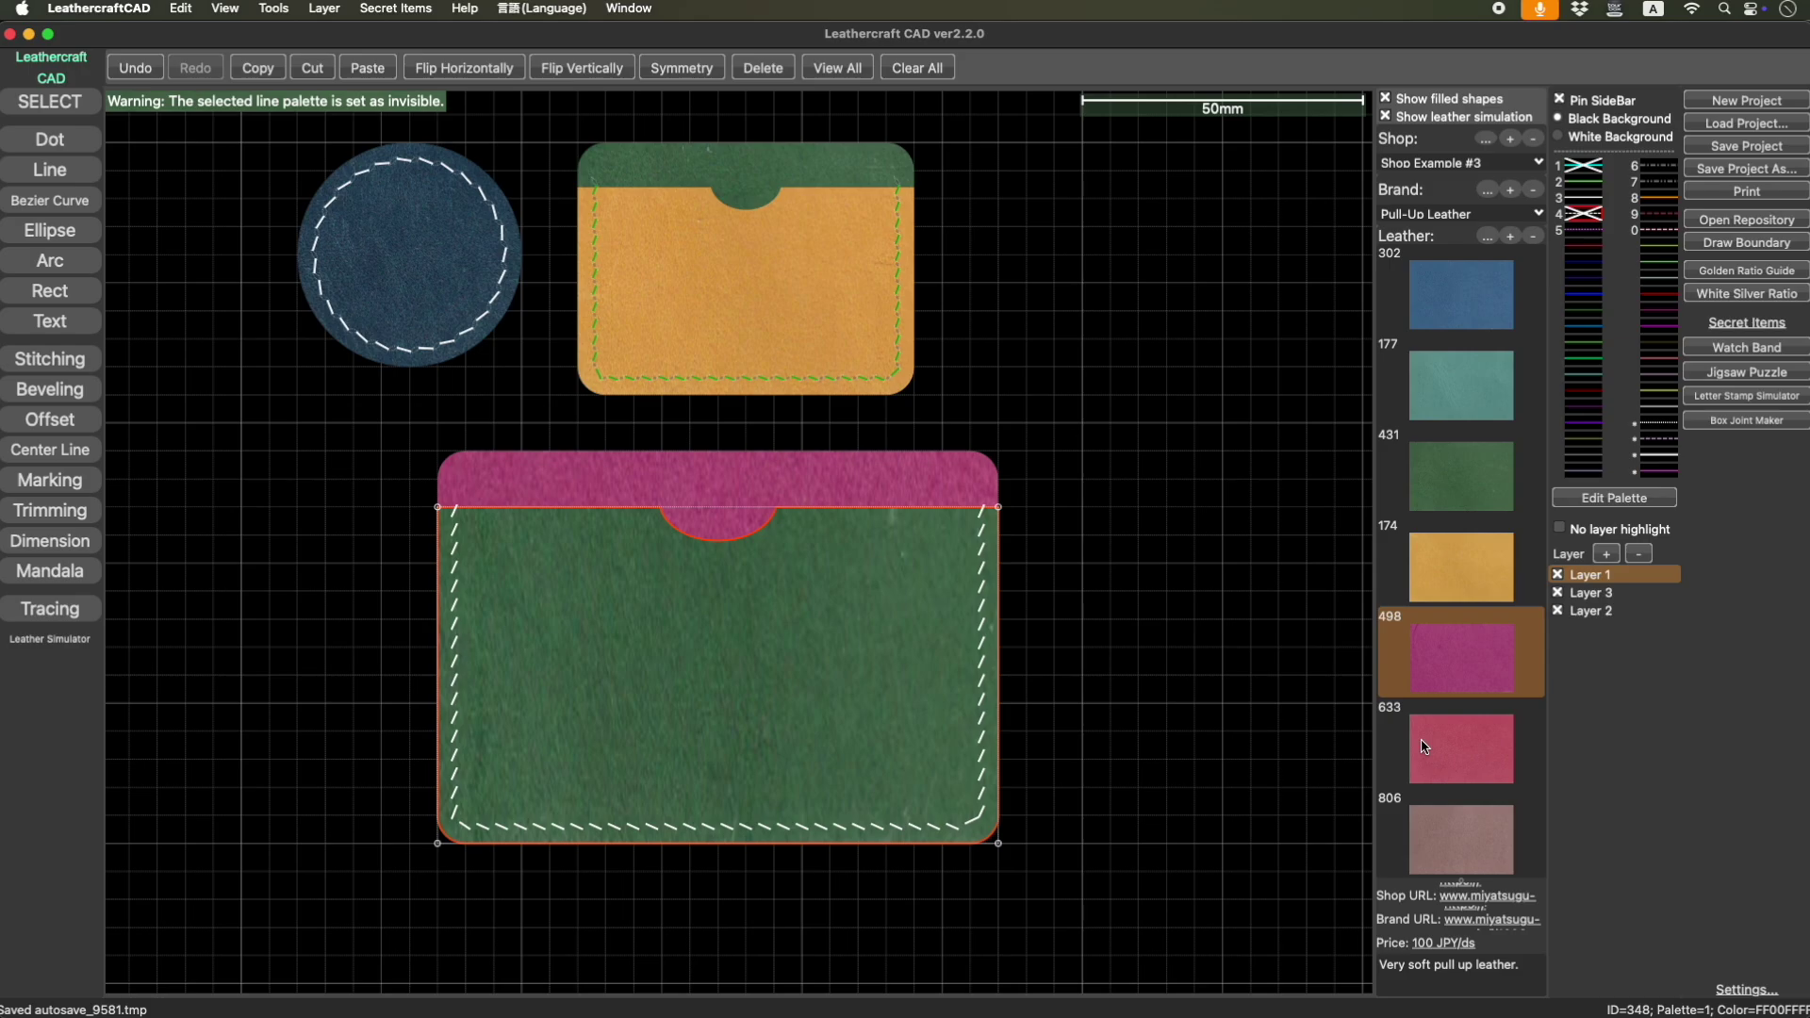
{"action": "left_click", "coordinate": [1207, 636]}
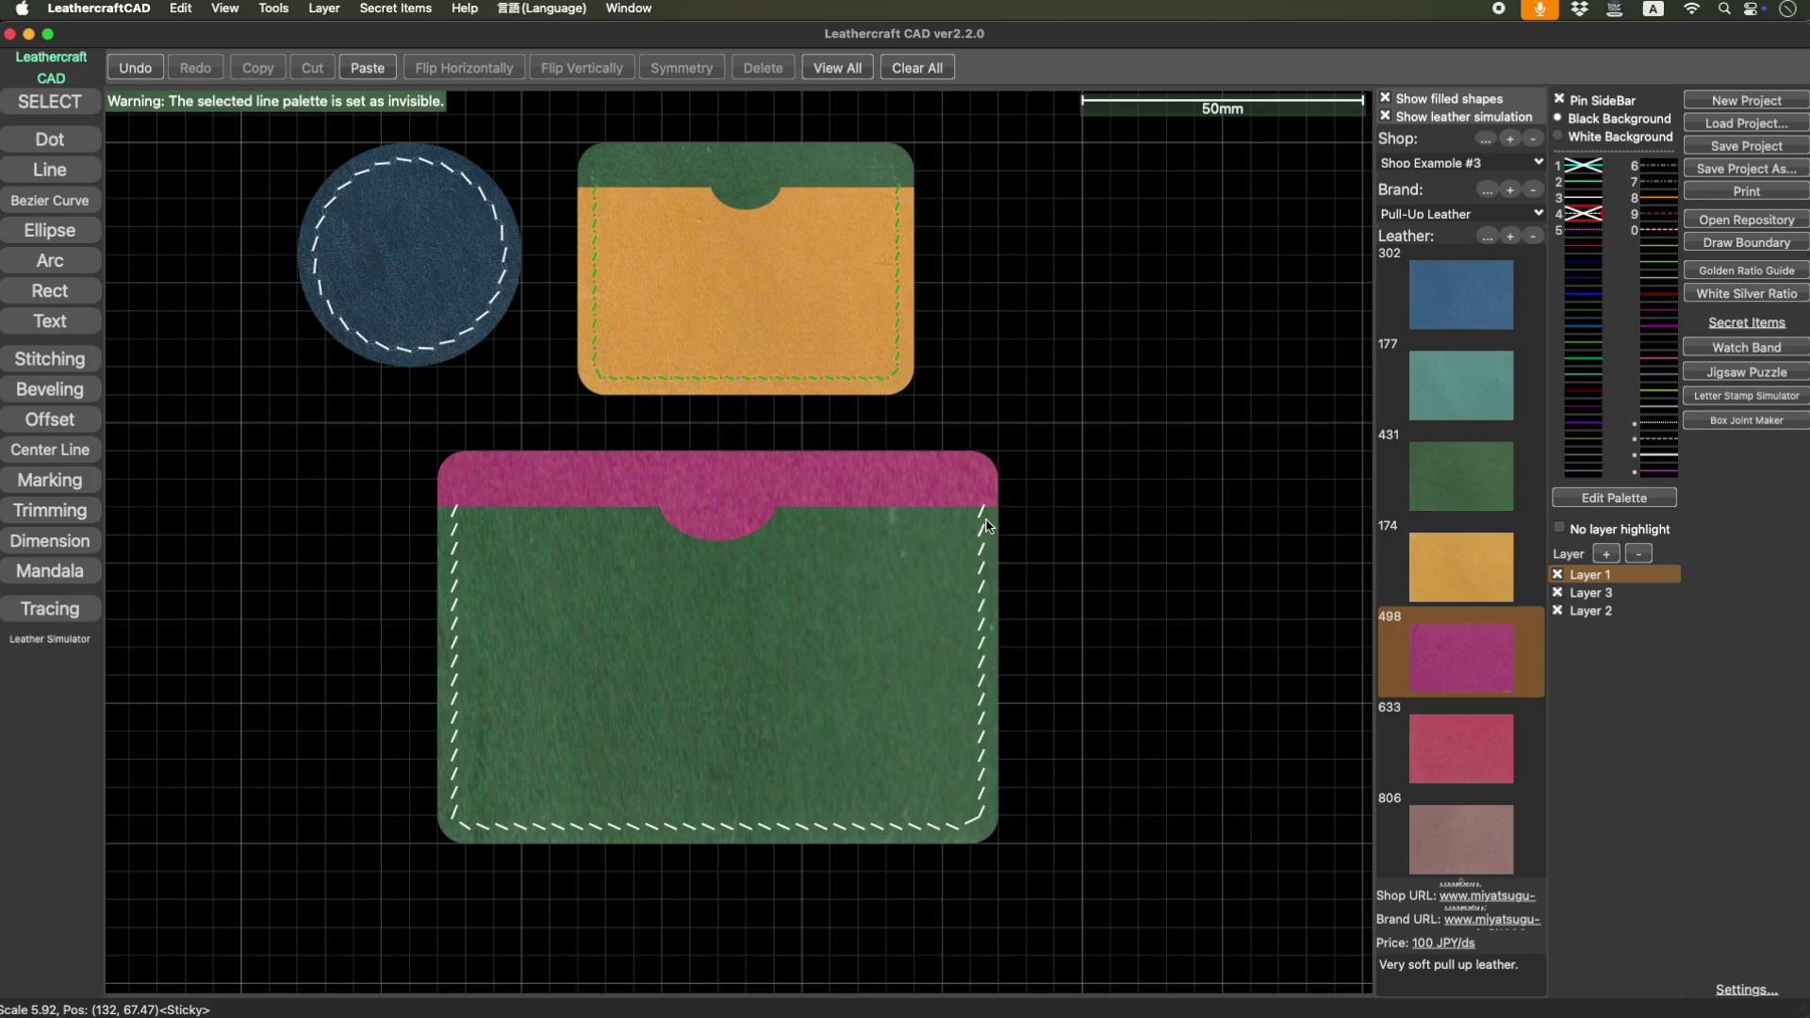
Select the large holder's pocket with its stitching and set the stitching simulator's thread color to dark blue.
{"action": "left_click_drag", "start_coordinate": [1017, 487], "coordinate": [314, 867]}
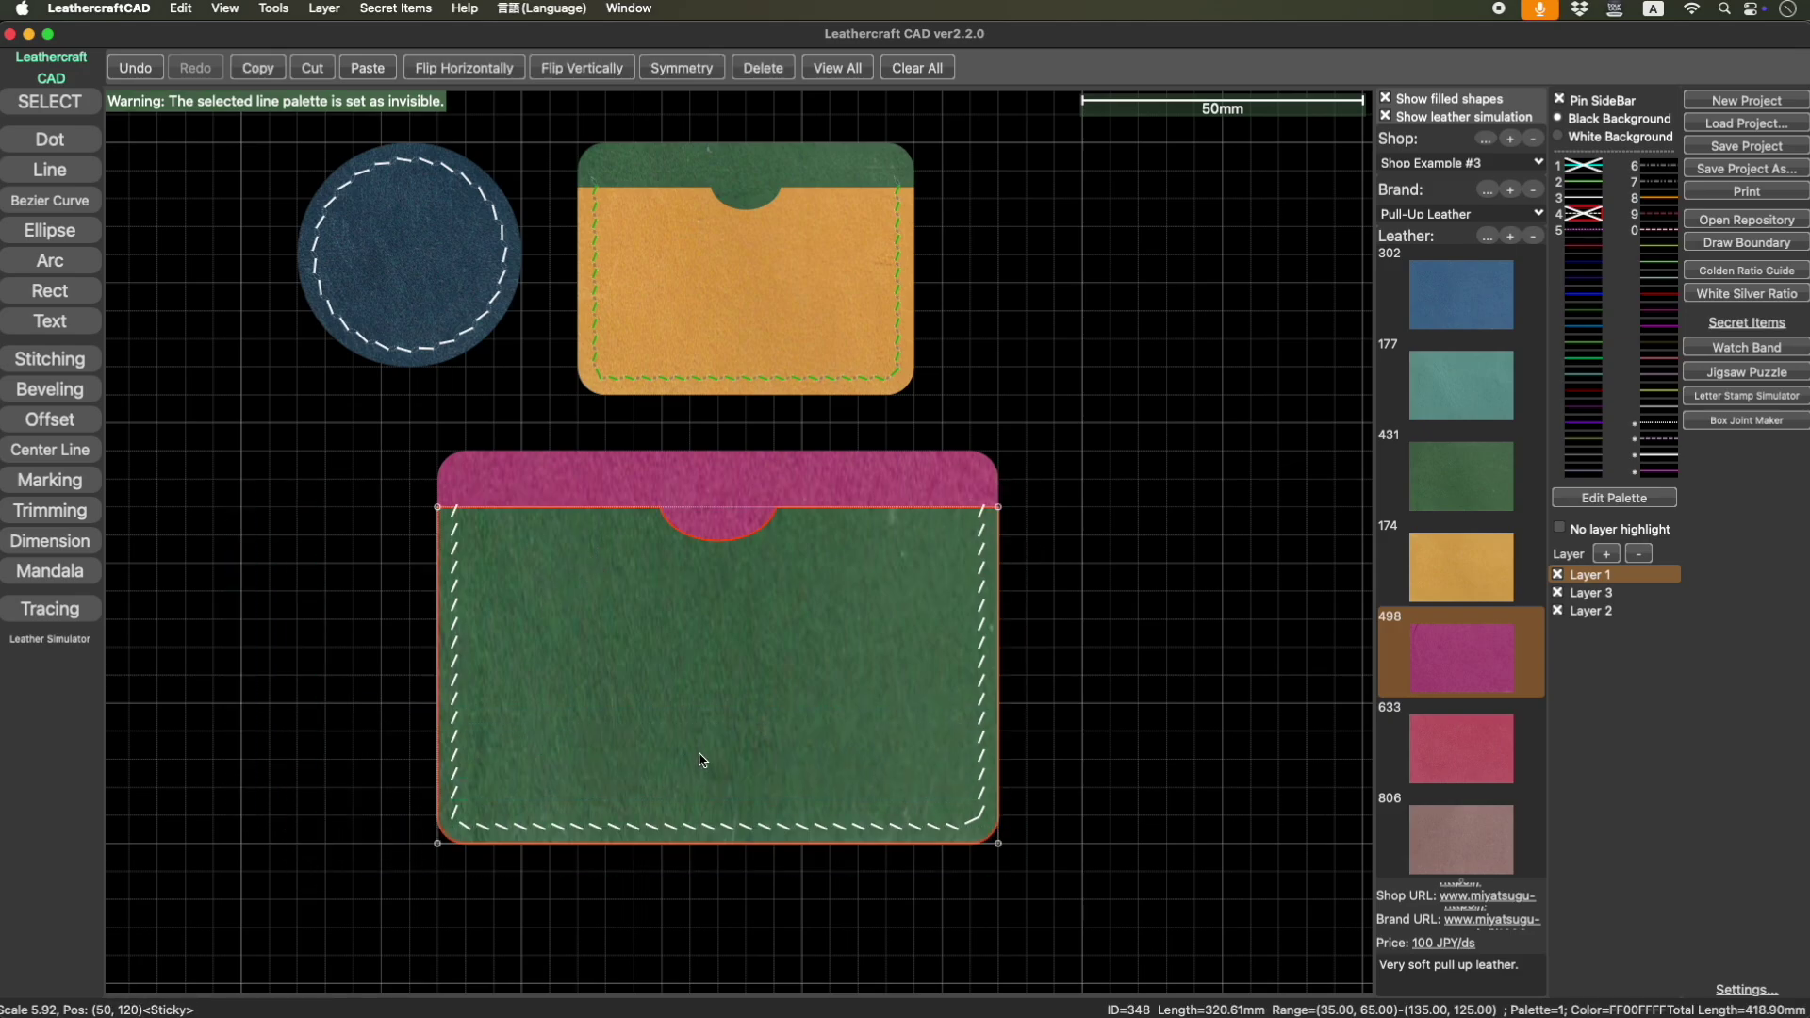
{"action": "right_click", "coordinate": [989, 678]}
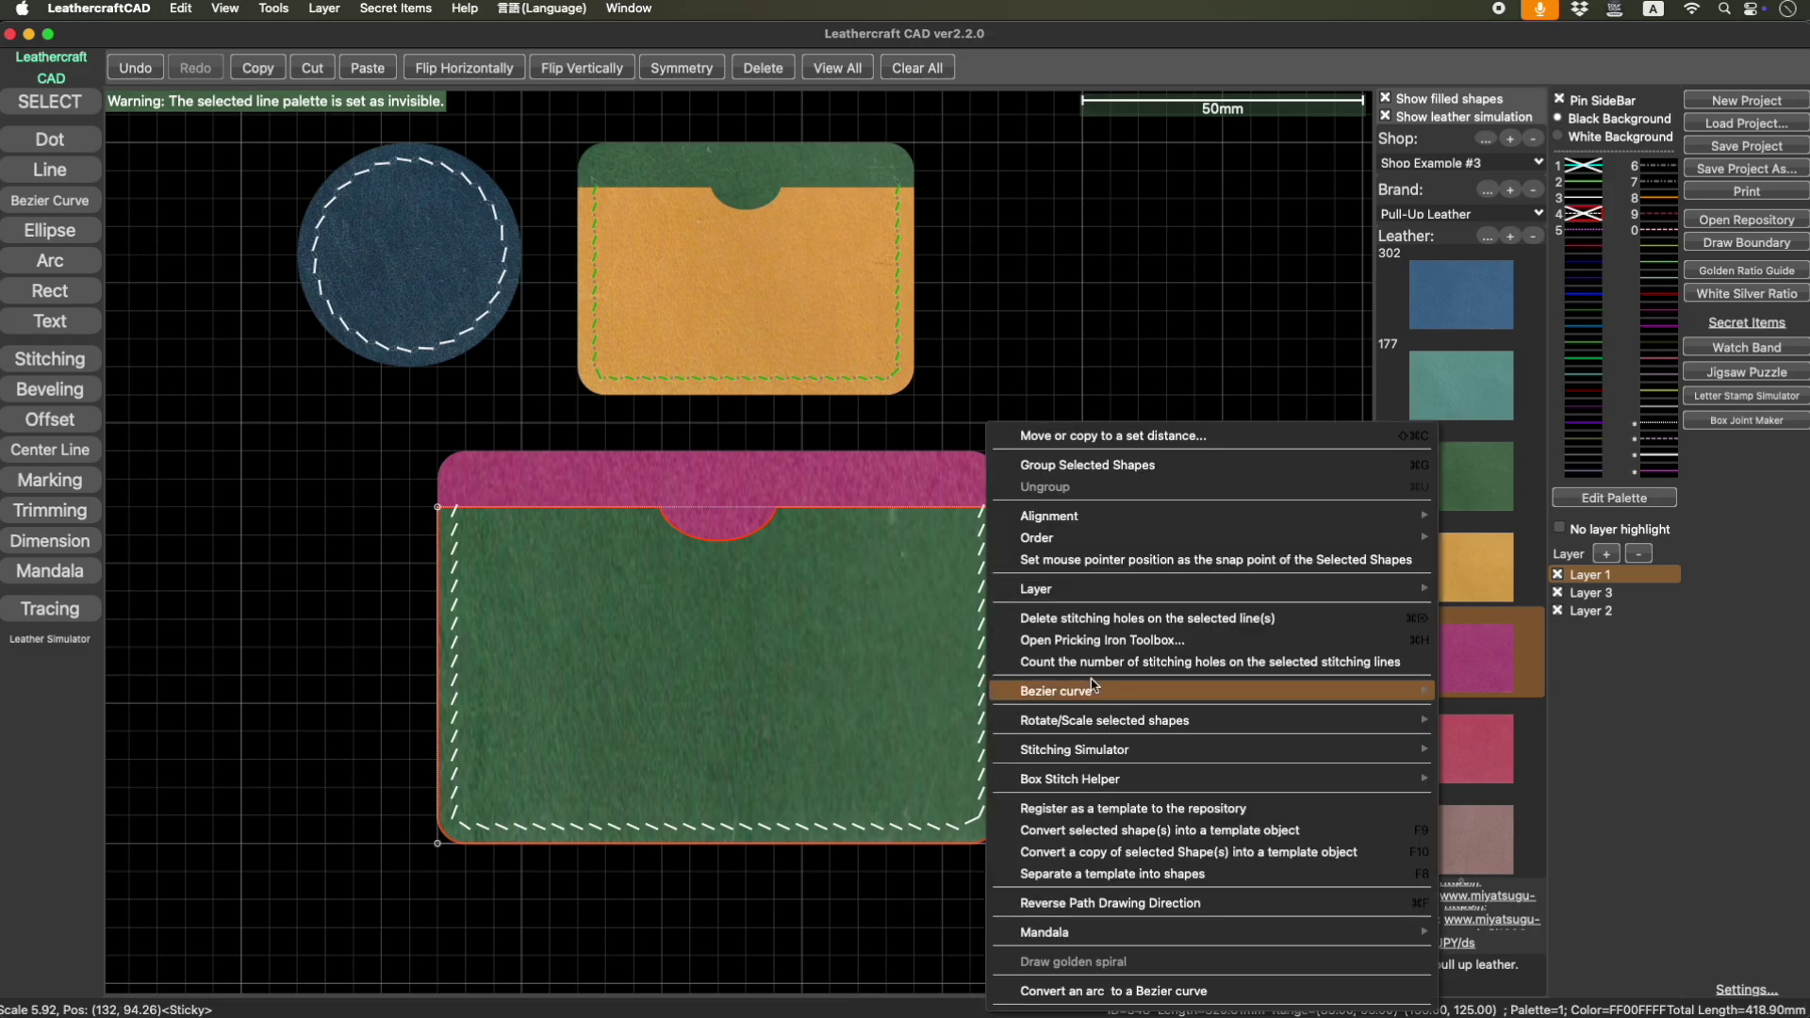
{"action": "mouse_move", "coordinate": [1103, 752]}
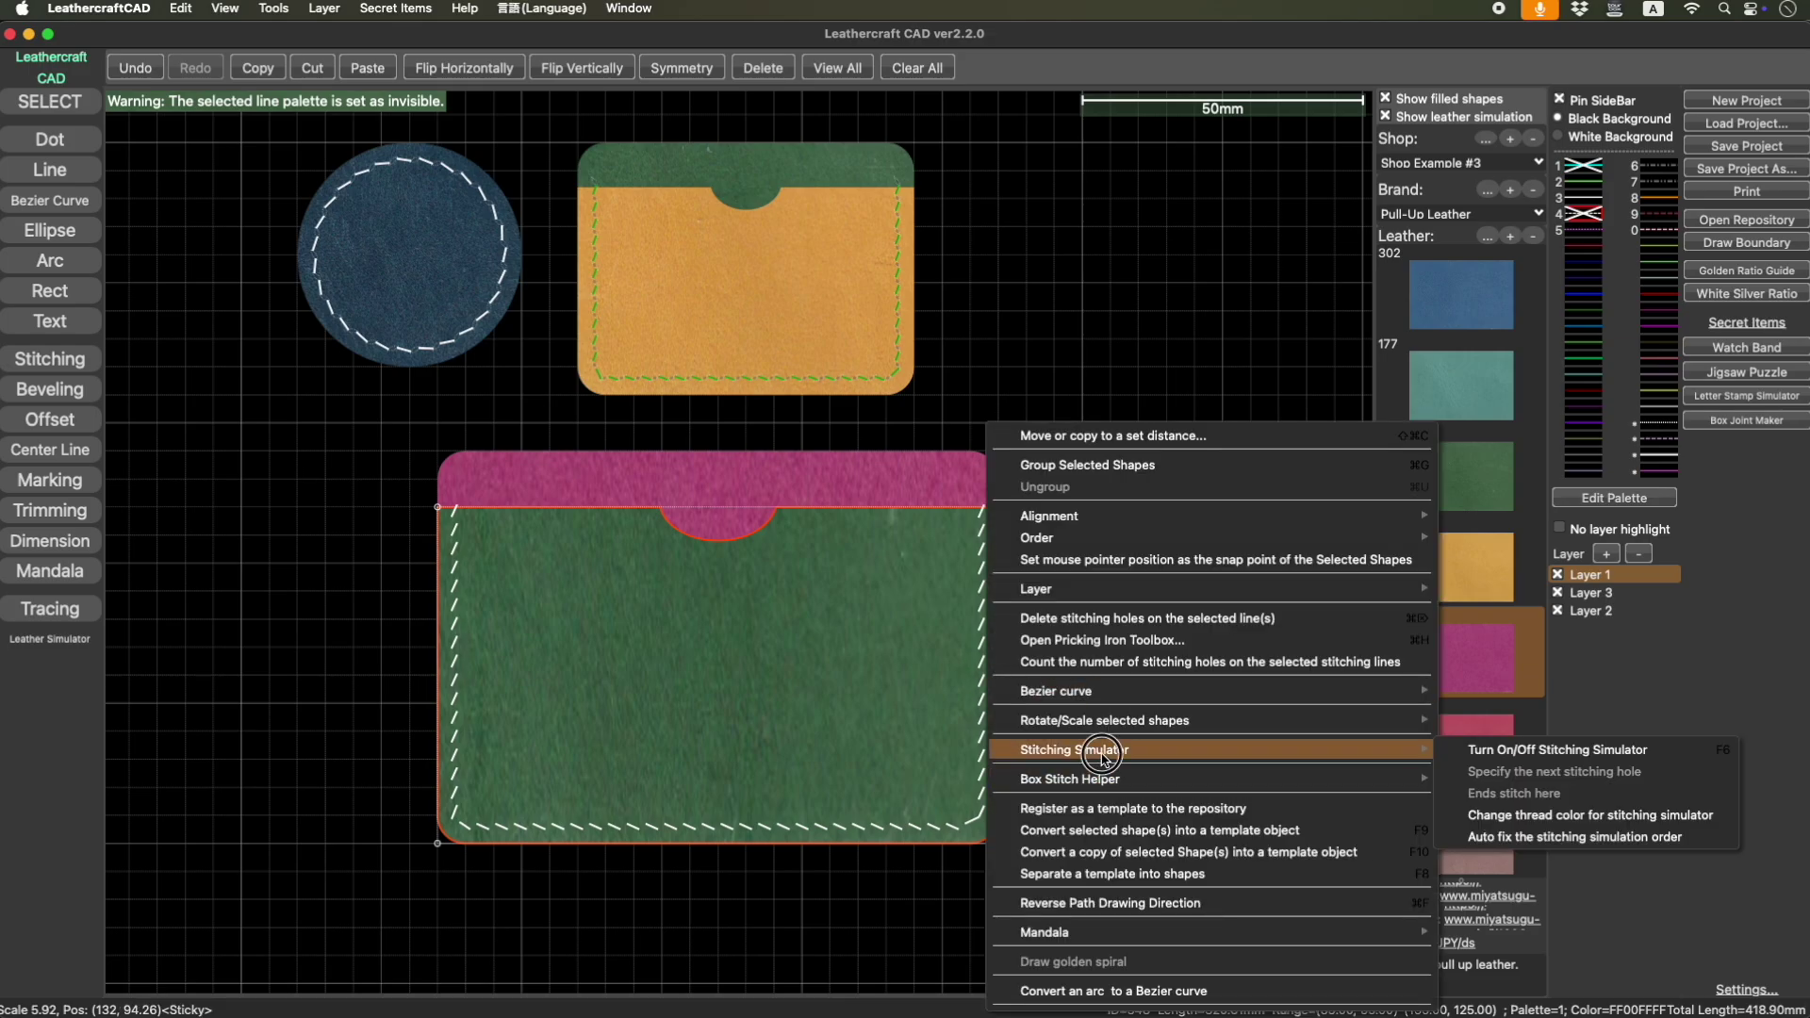
{"action": "left_click", "coordinate": [1512, 816]}
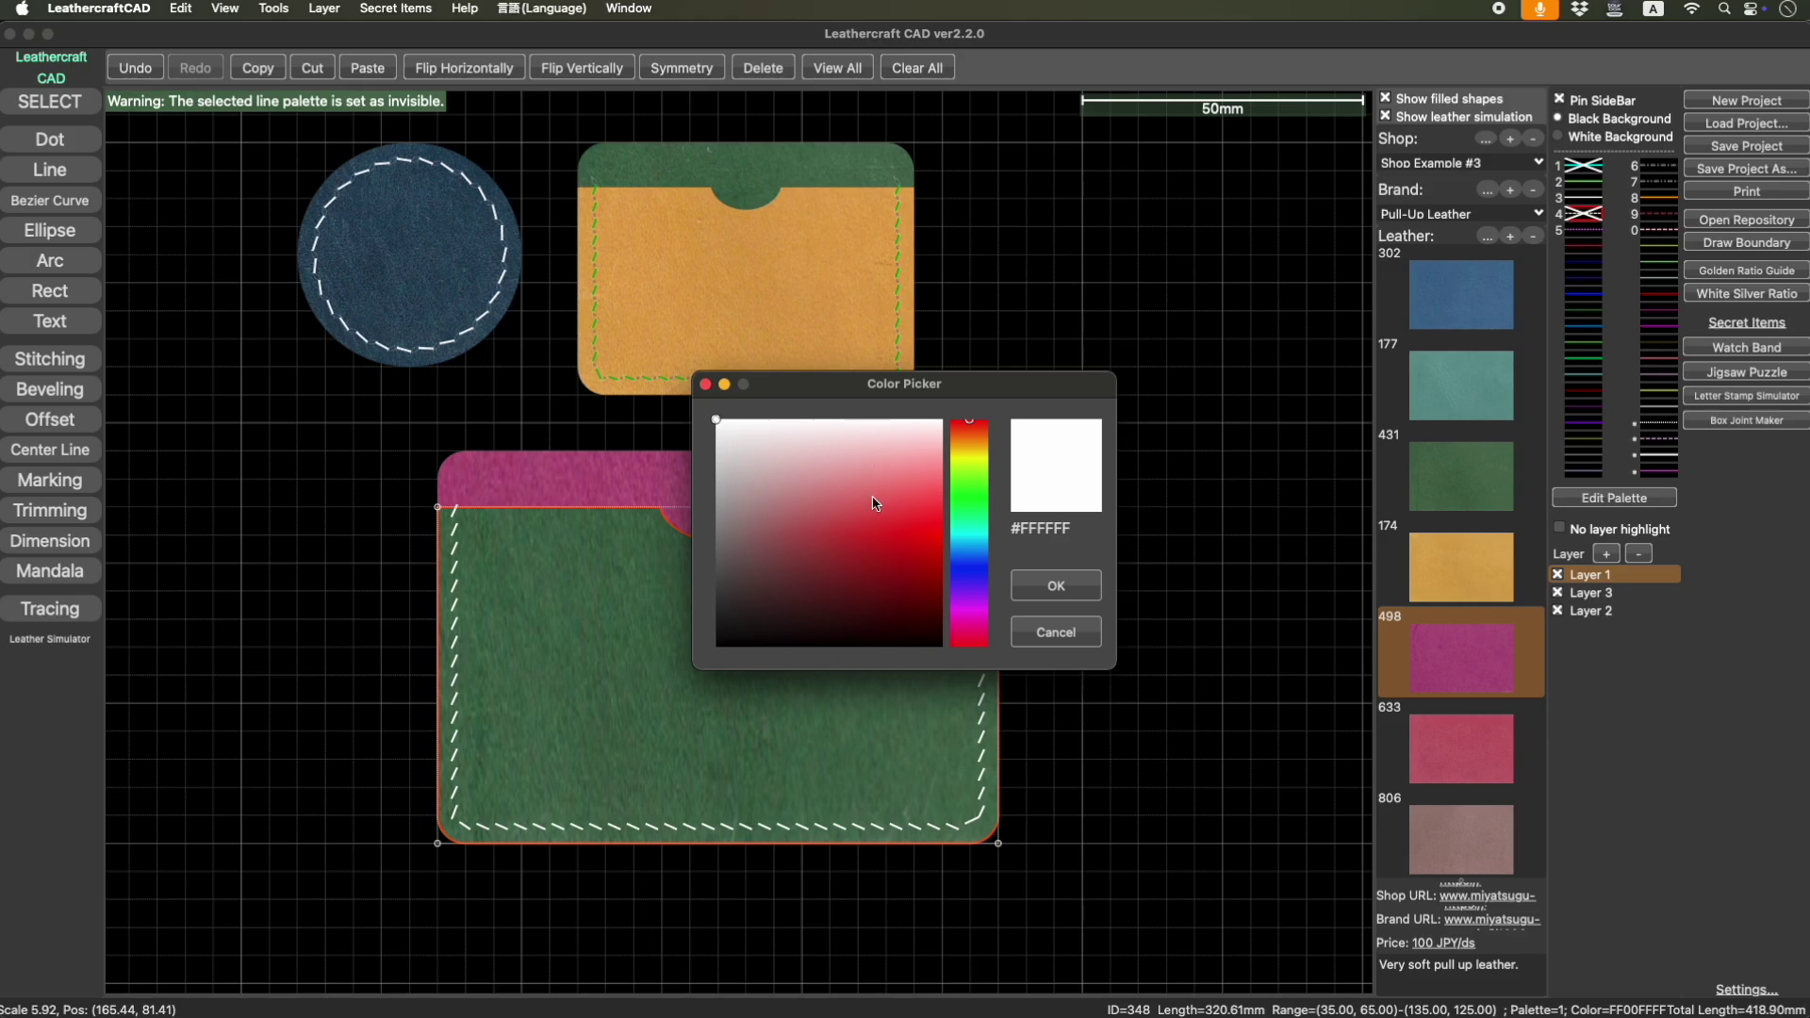
{"action": "left_click", "coordinate": [969, 571]}
{"action": "left_click", "coordinate": [902, 540]}
{"action": "left_click", "coordinate": [1056, 586]}
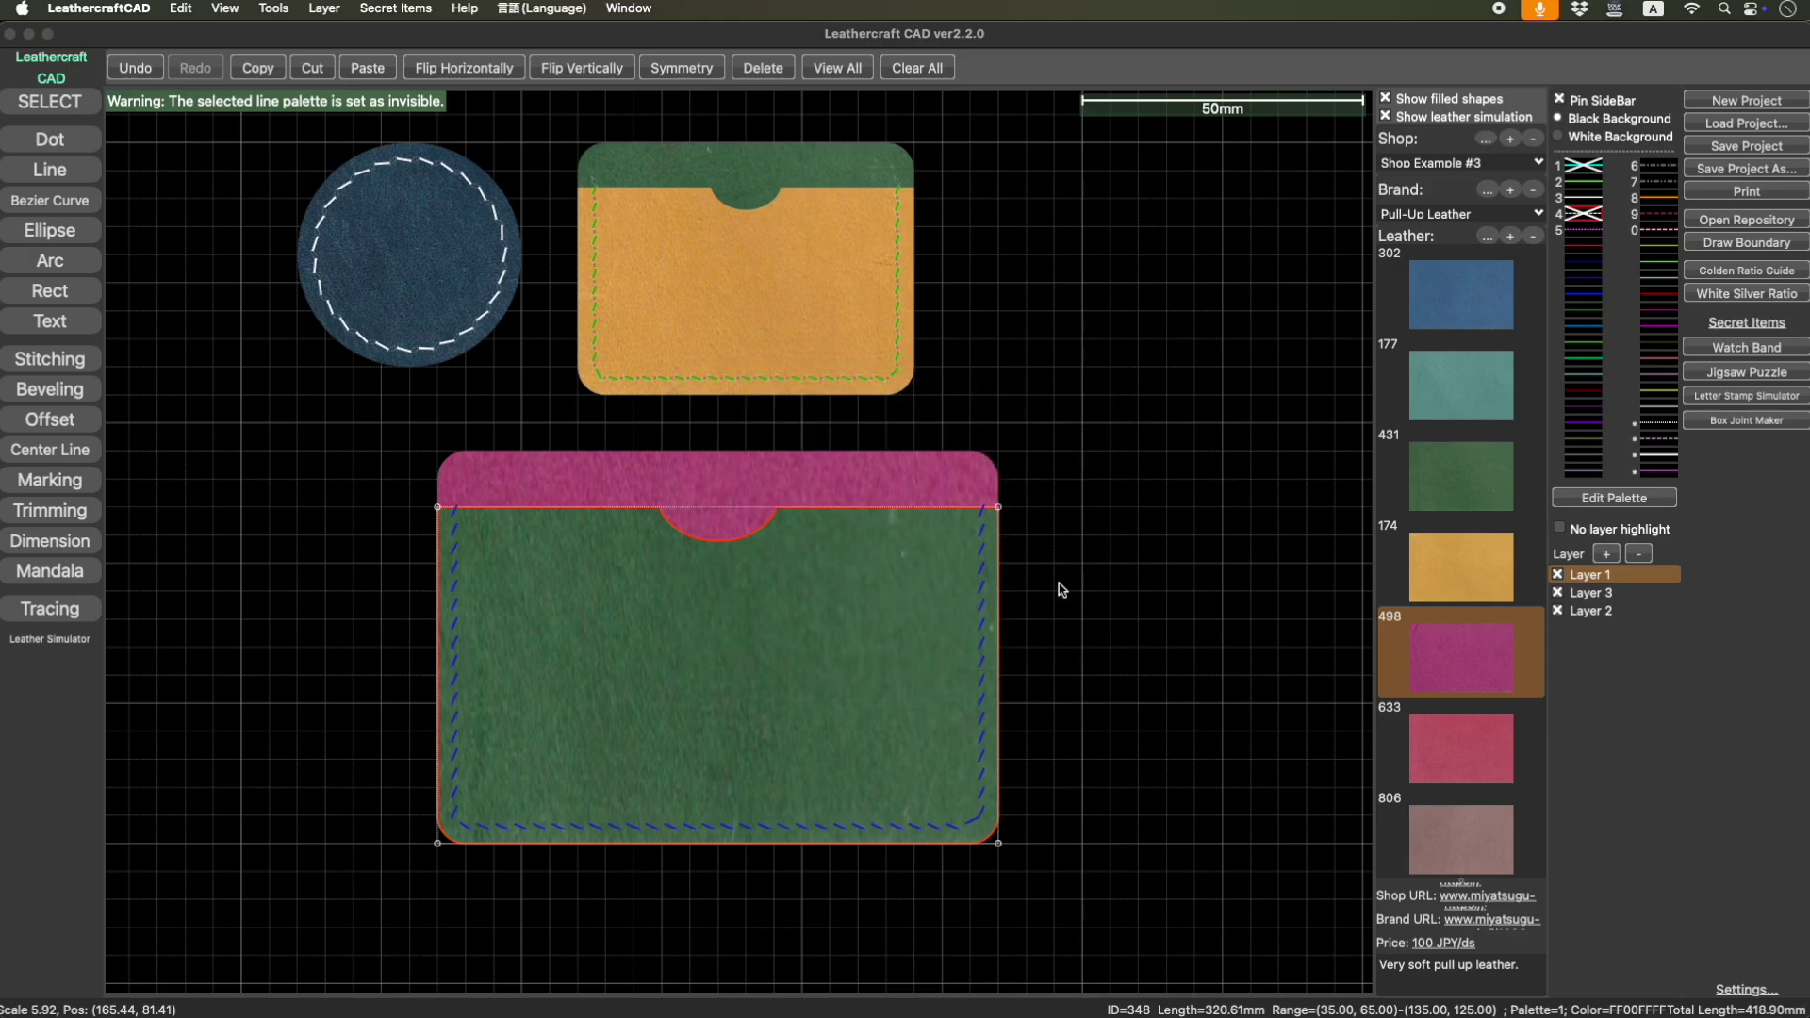
Change the large holder's simulated thread color to yellow-green #C2DD0D and clear the selection.
{"action": "right_click", "coordinate": [979, 571]}
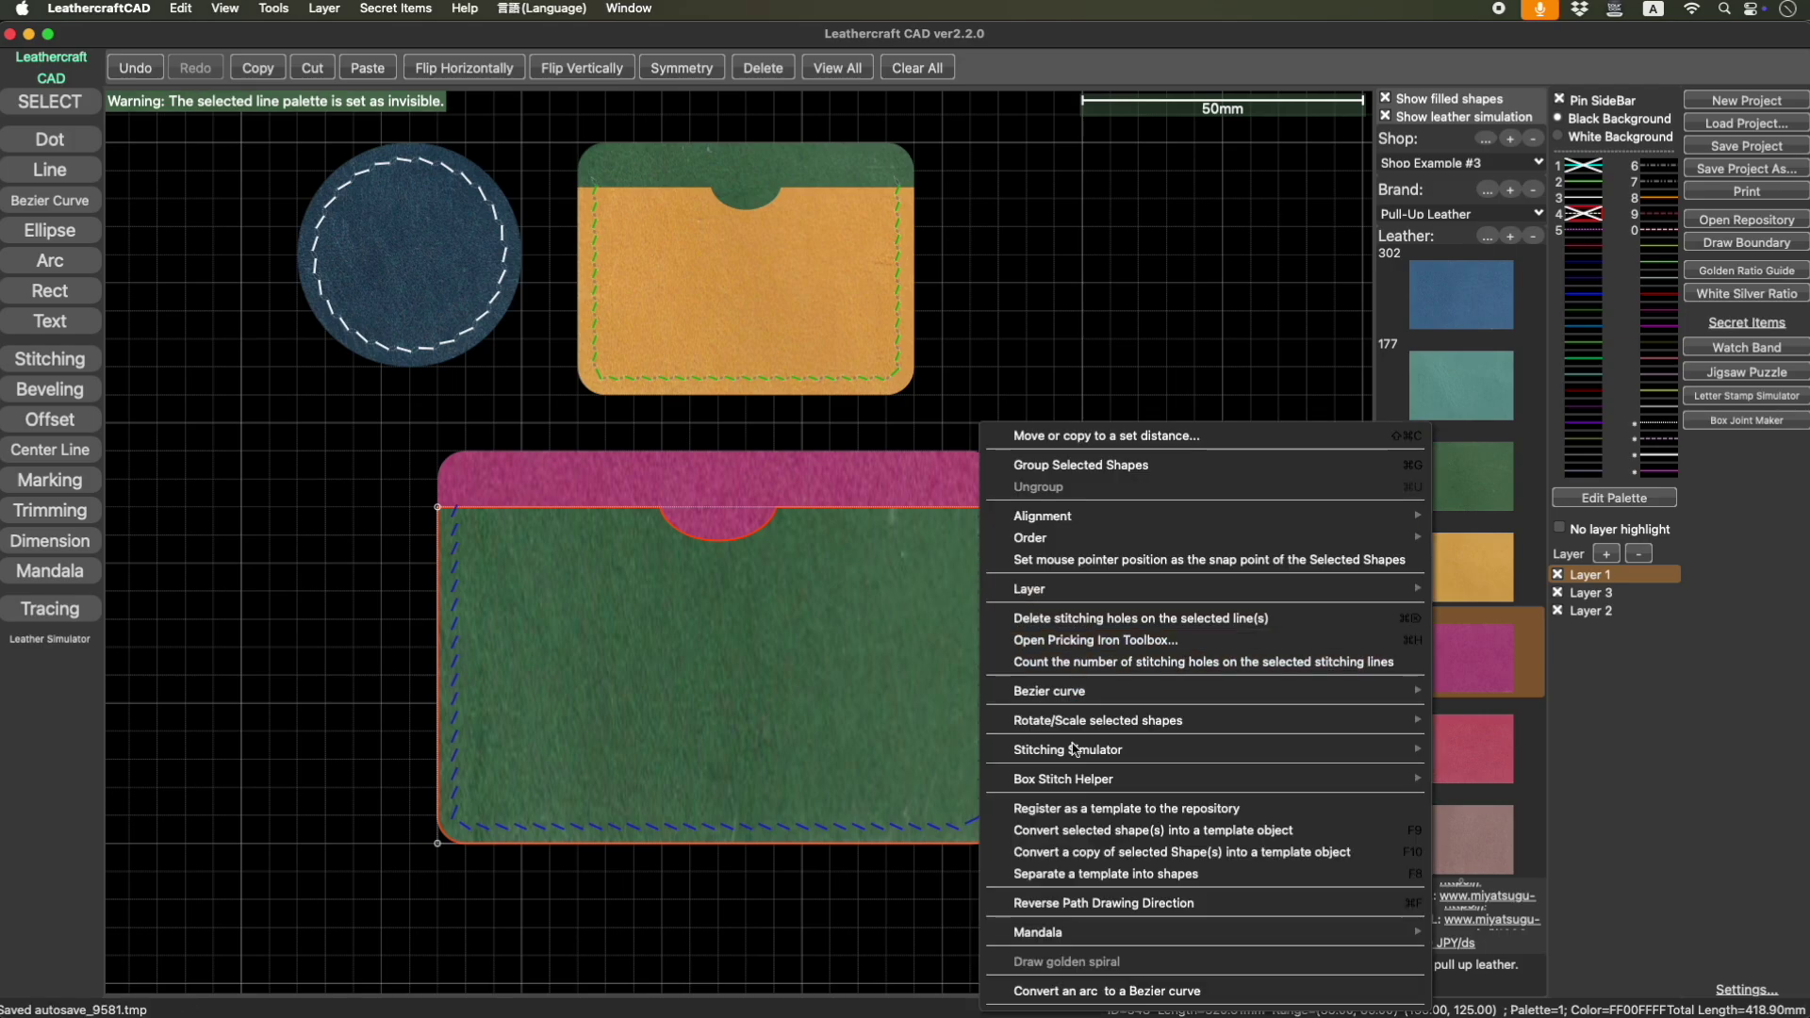
{"action": "mouse_move", "coordinate": [1093, 777]}
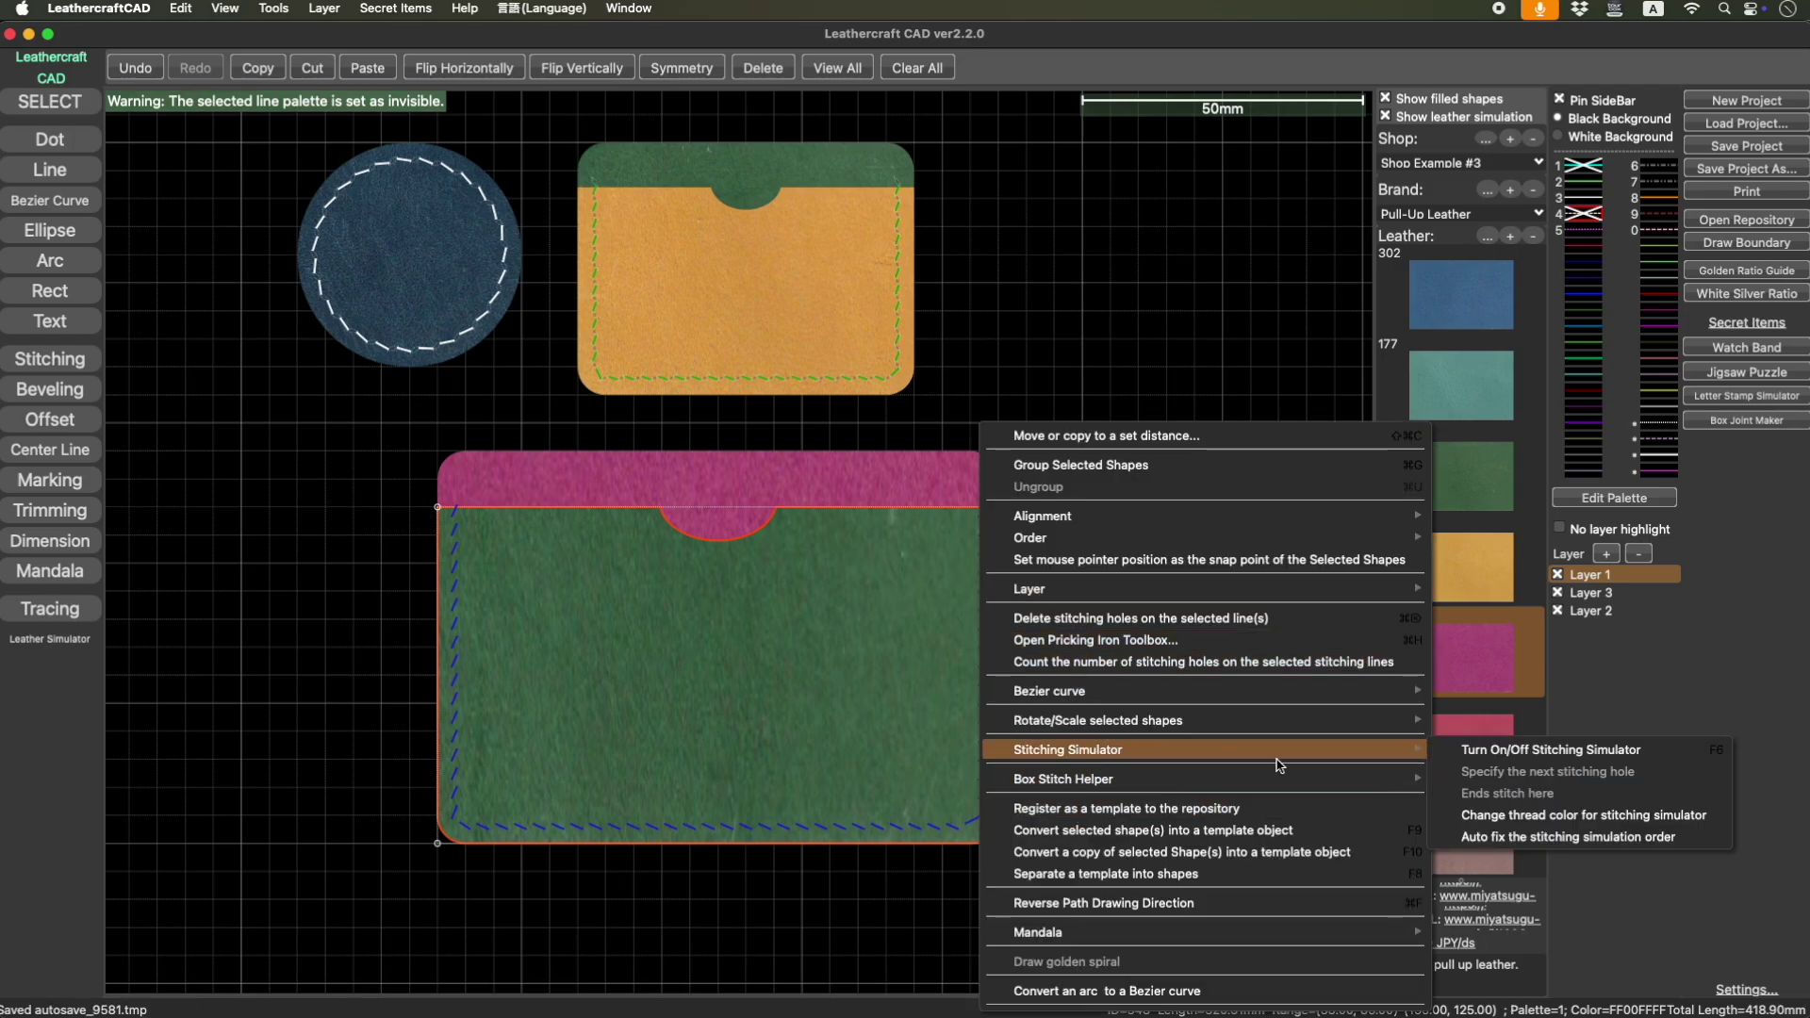
{"action": "mouse_move", "coordinate": [1414, 755]}
{"action": "left_click", "coordinate": [1556, 815]}
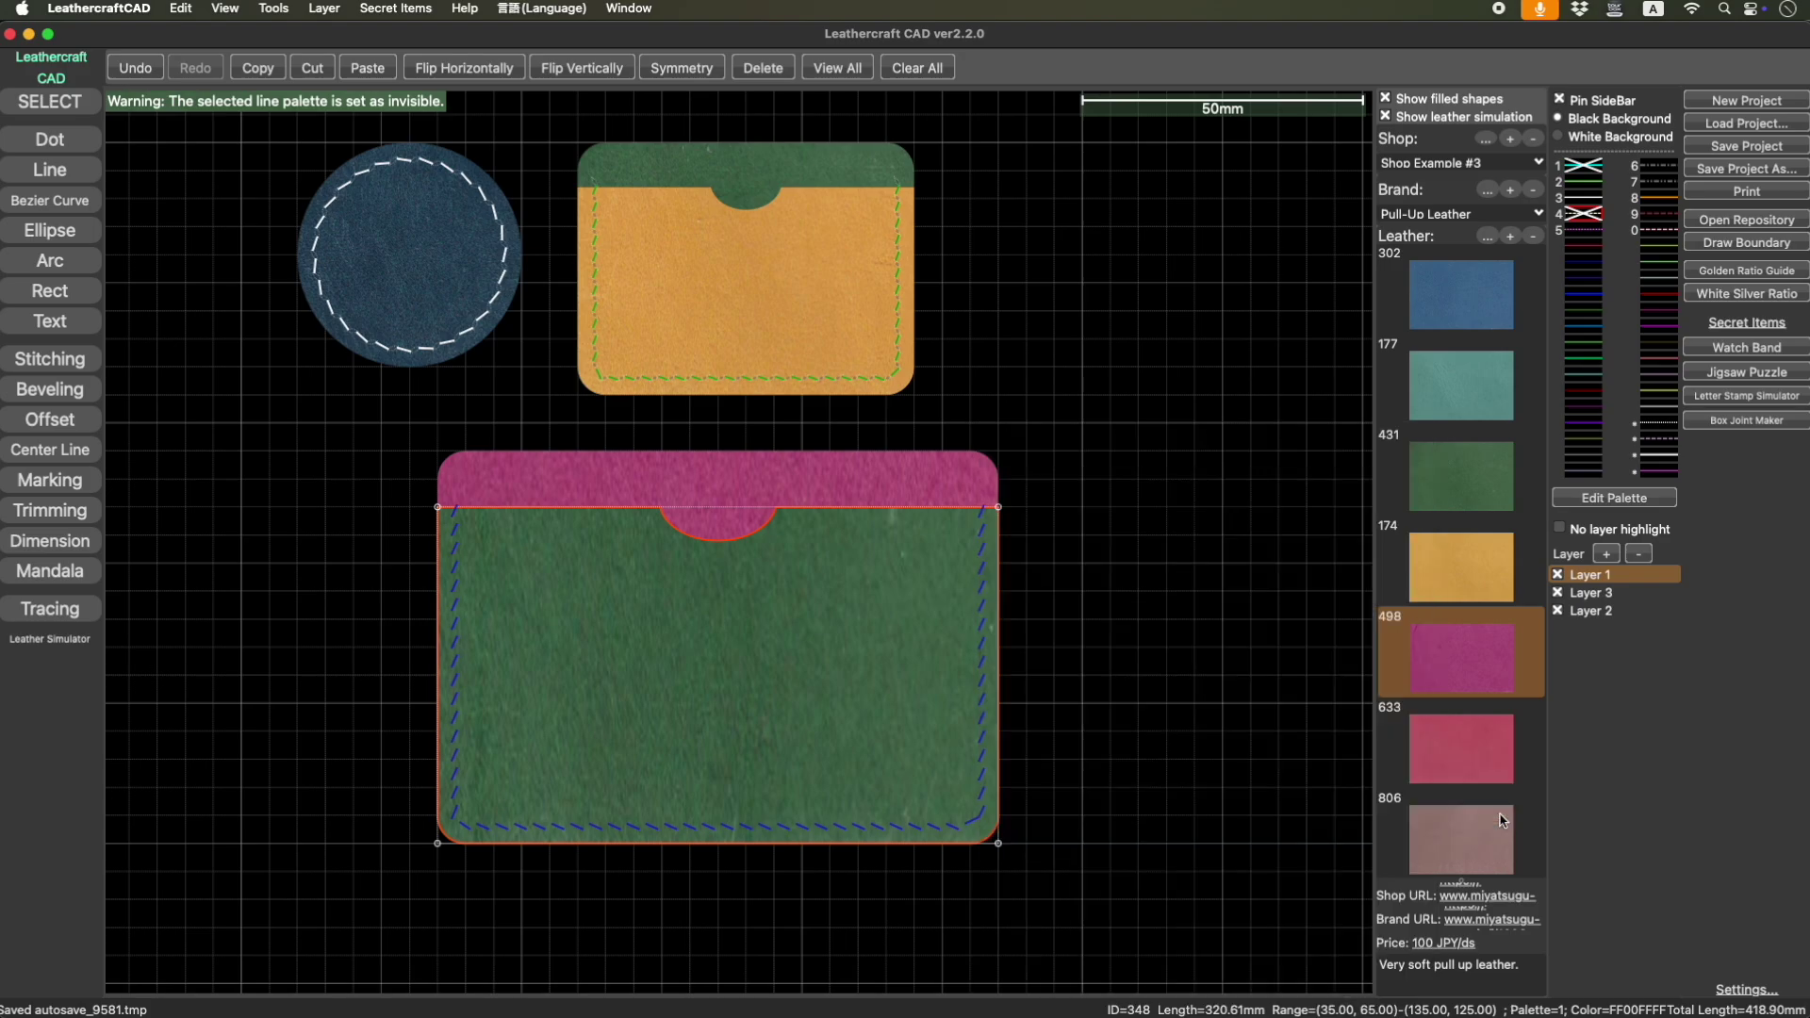
{"action": "mouse_move", "coordinate": [964, 531]}
{"action": "left_mouse_down"}
{"action": "mouse_move", "coordinate": [967, 432]}
{"action": "mouse_move", "coordinate": [918, 530]}
{"action": "left_mouse_up"}
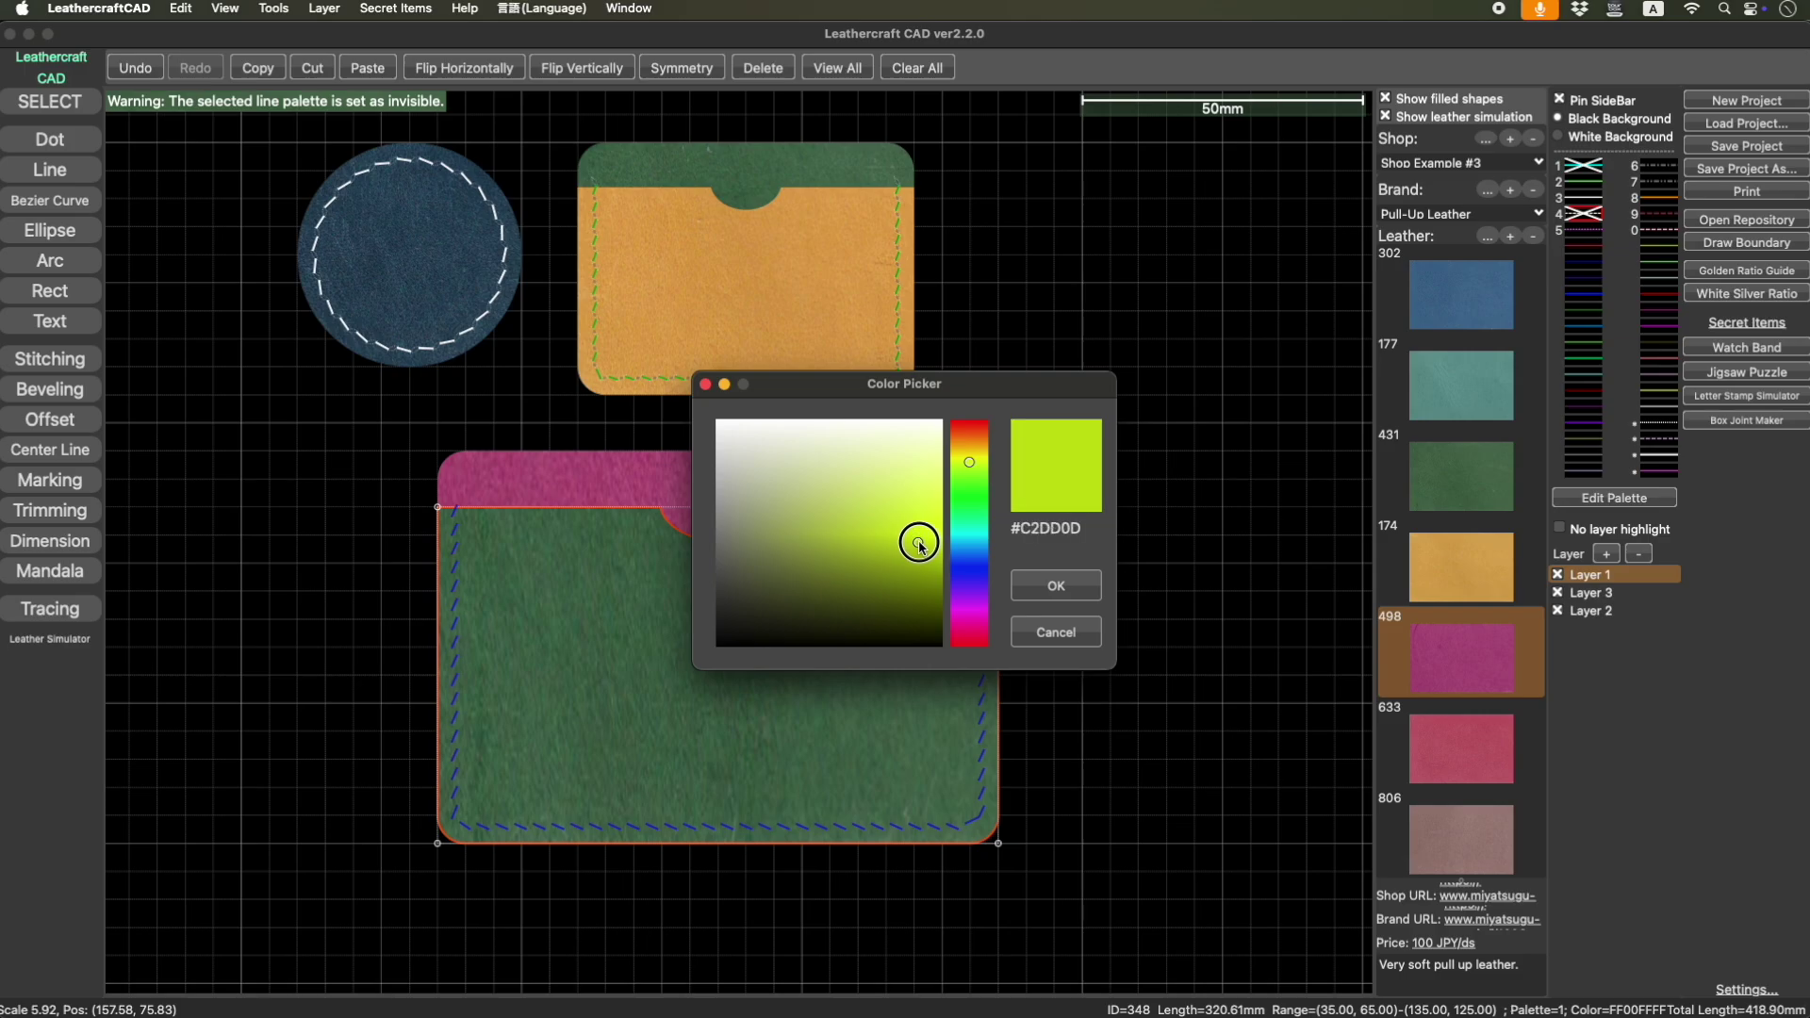
{"action": "left_click", "coordinate": [1055, 586]}
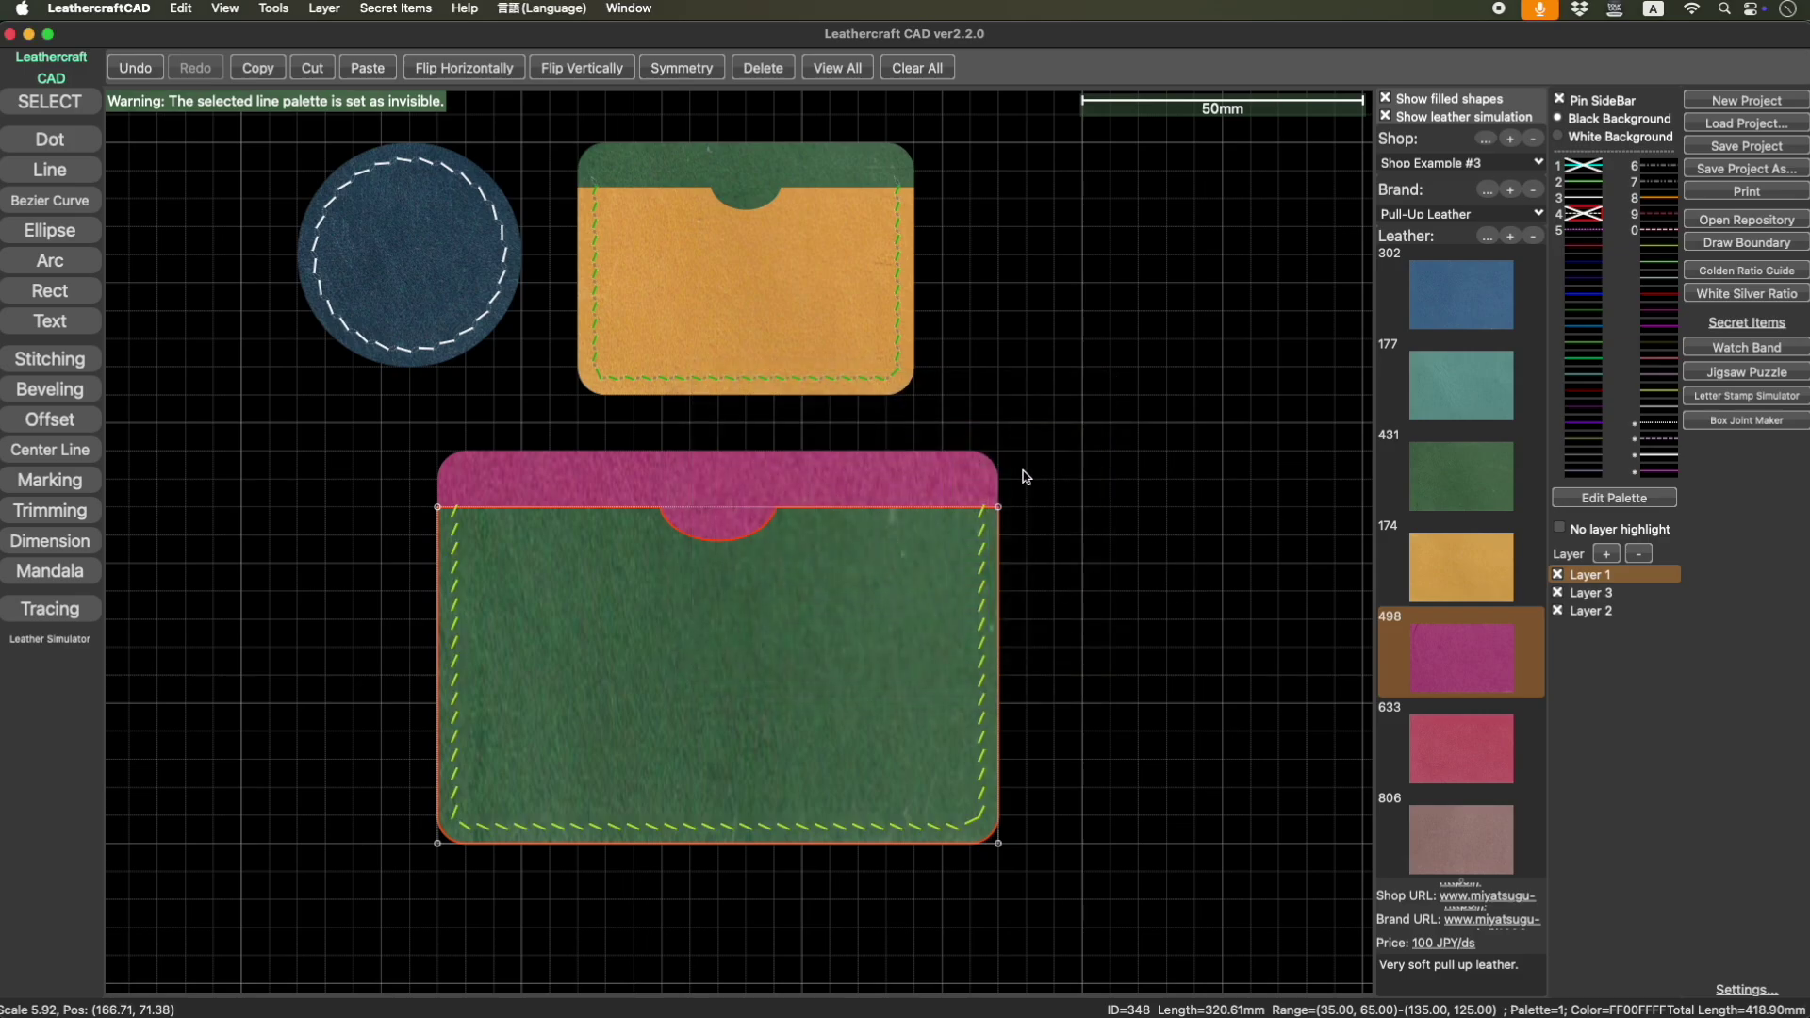
{"action": "left_click", "coordinate": [951, 491]}
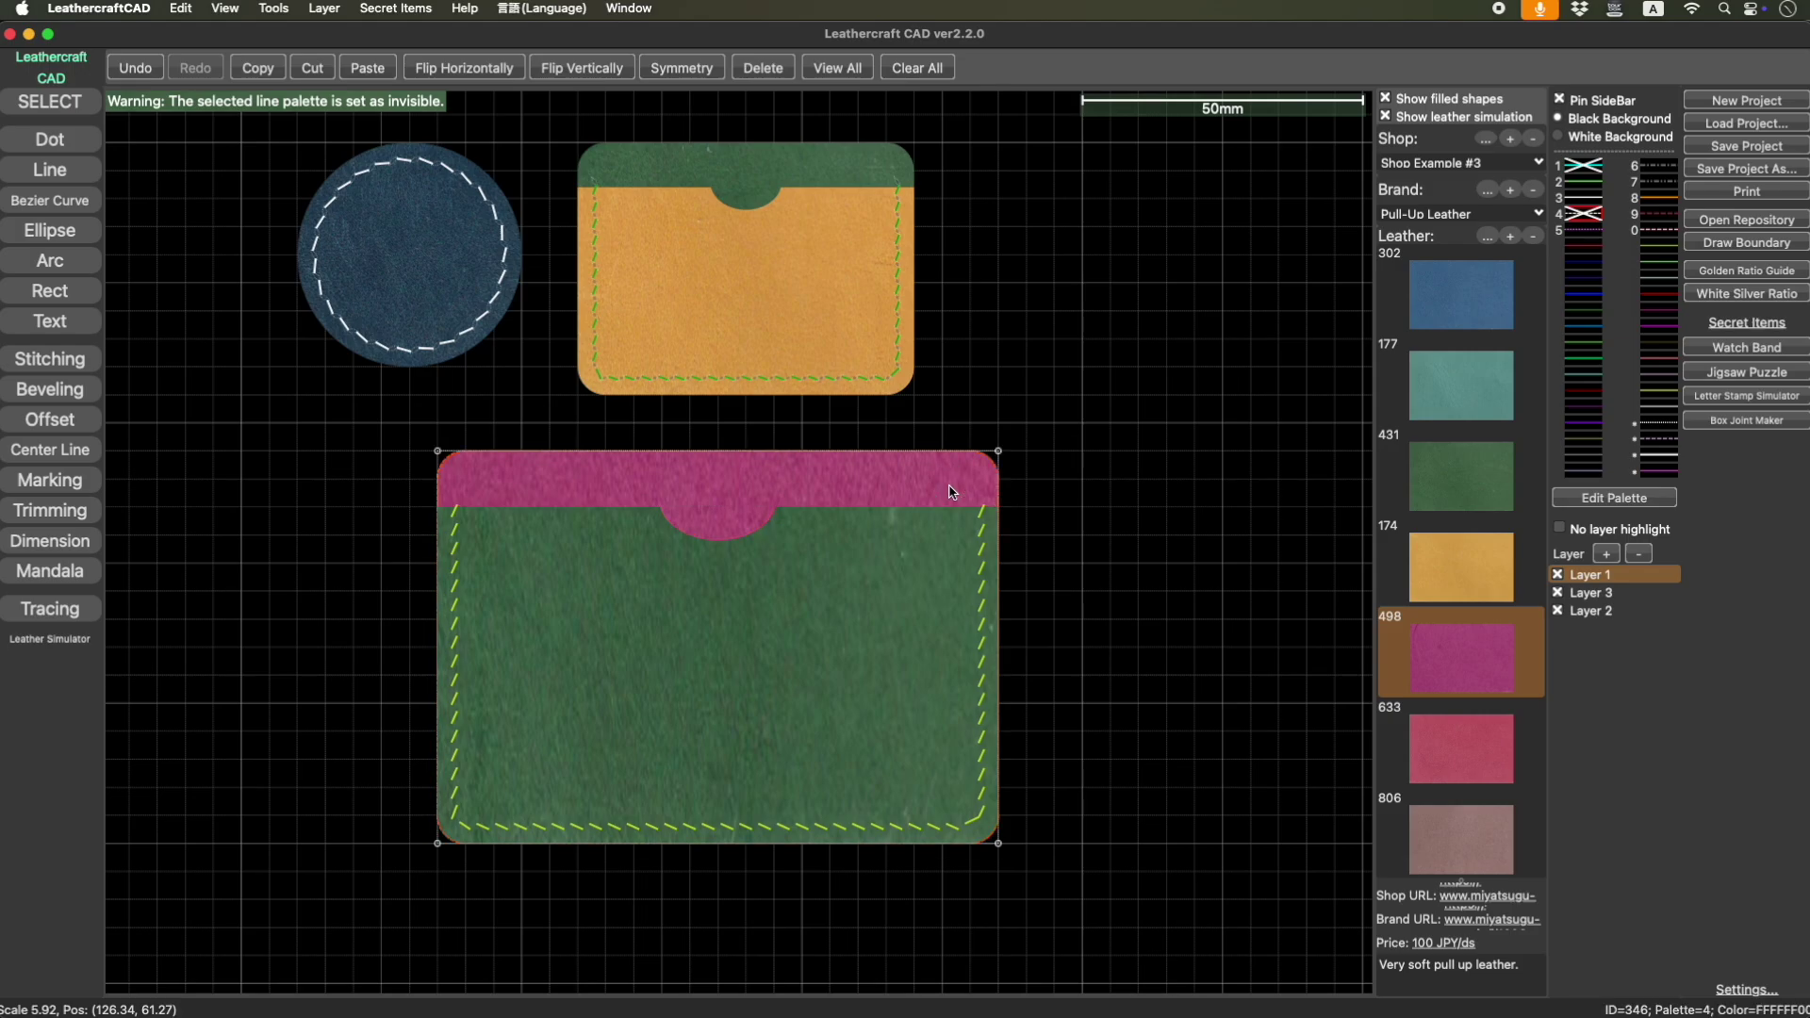
{"action": "left_click", "coordinate": [1081, 450]}
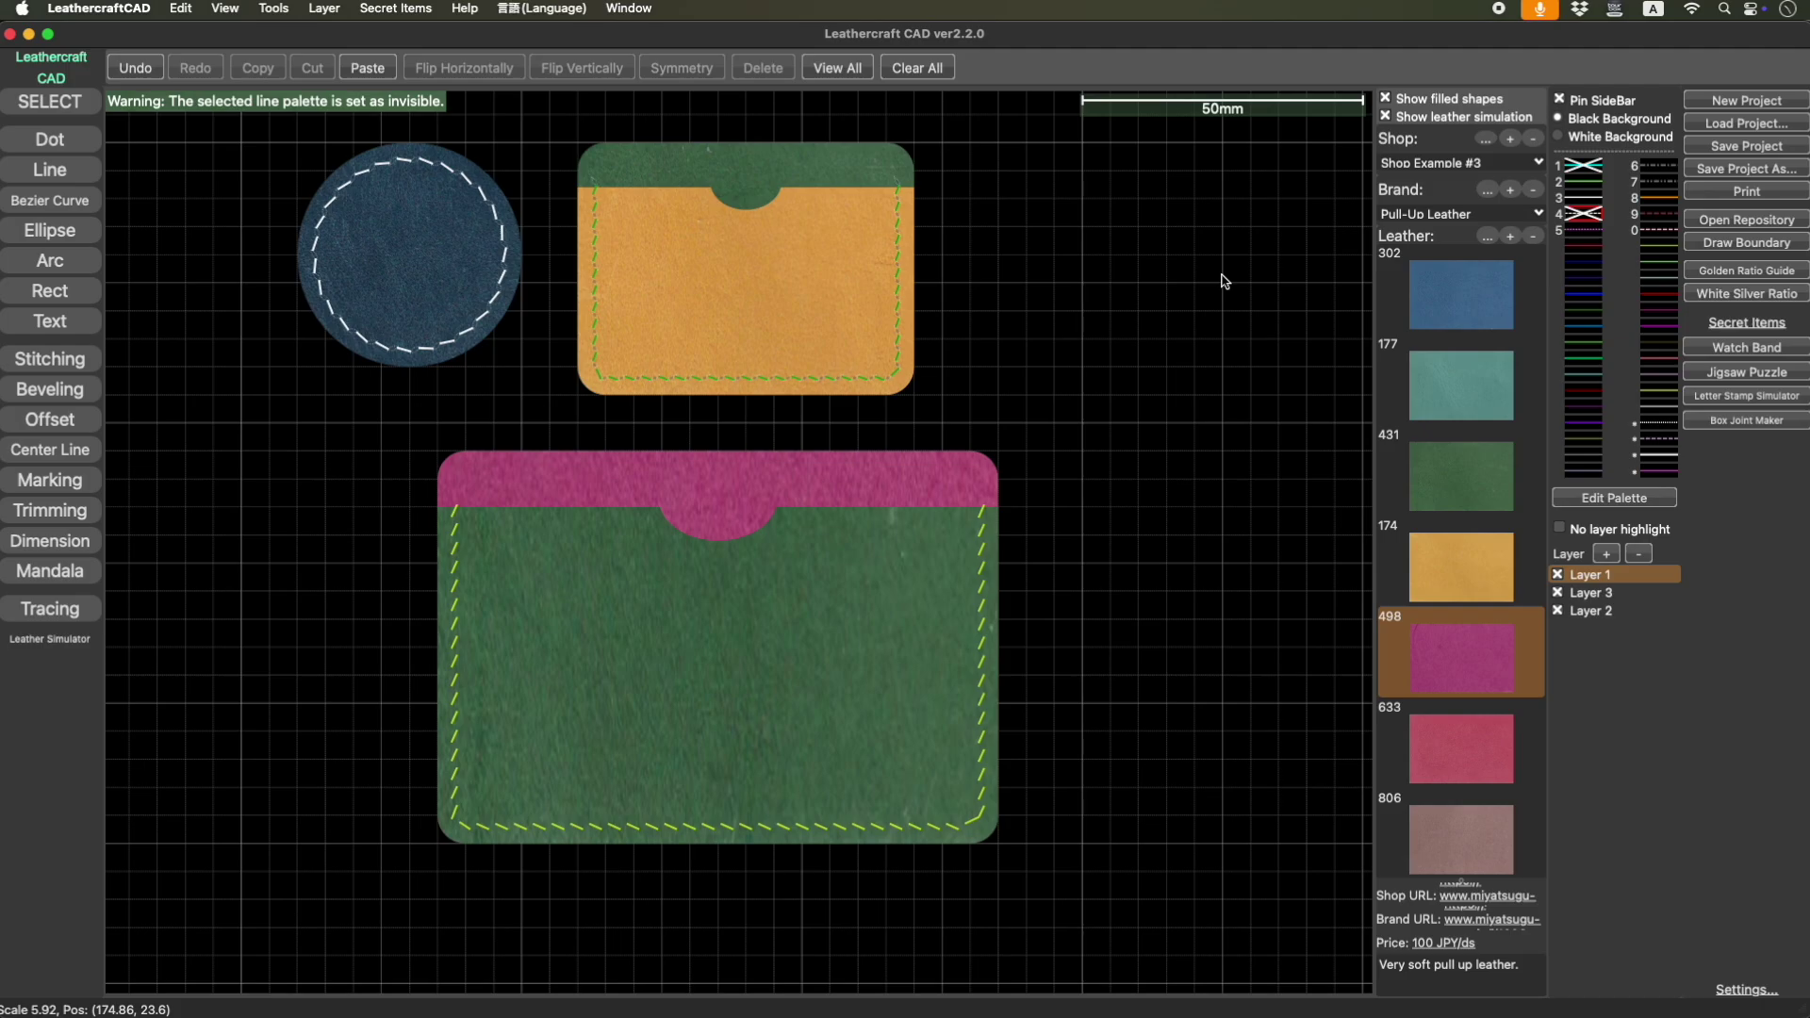
Add a new shop catalog named "My Shop ABC", leaving its URL and memo empty.
{"action": "left_click_drag", "start_coordinate": [1222, 281], "coordinate": [1251, 349]}
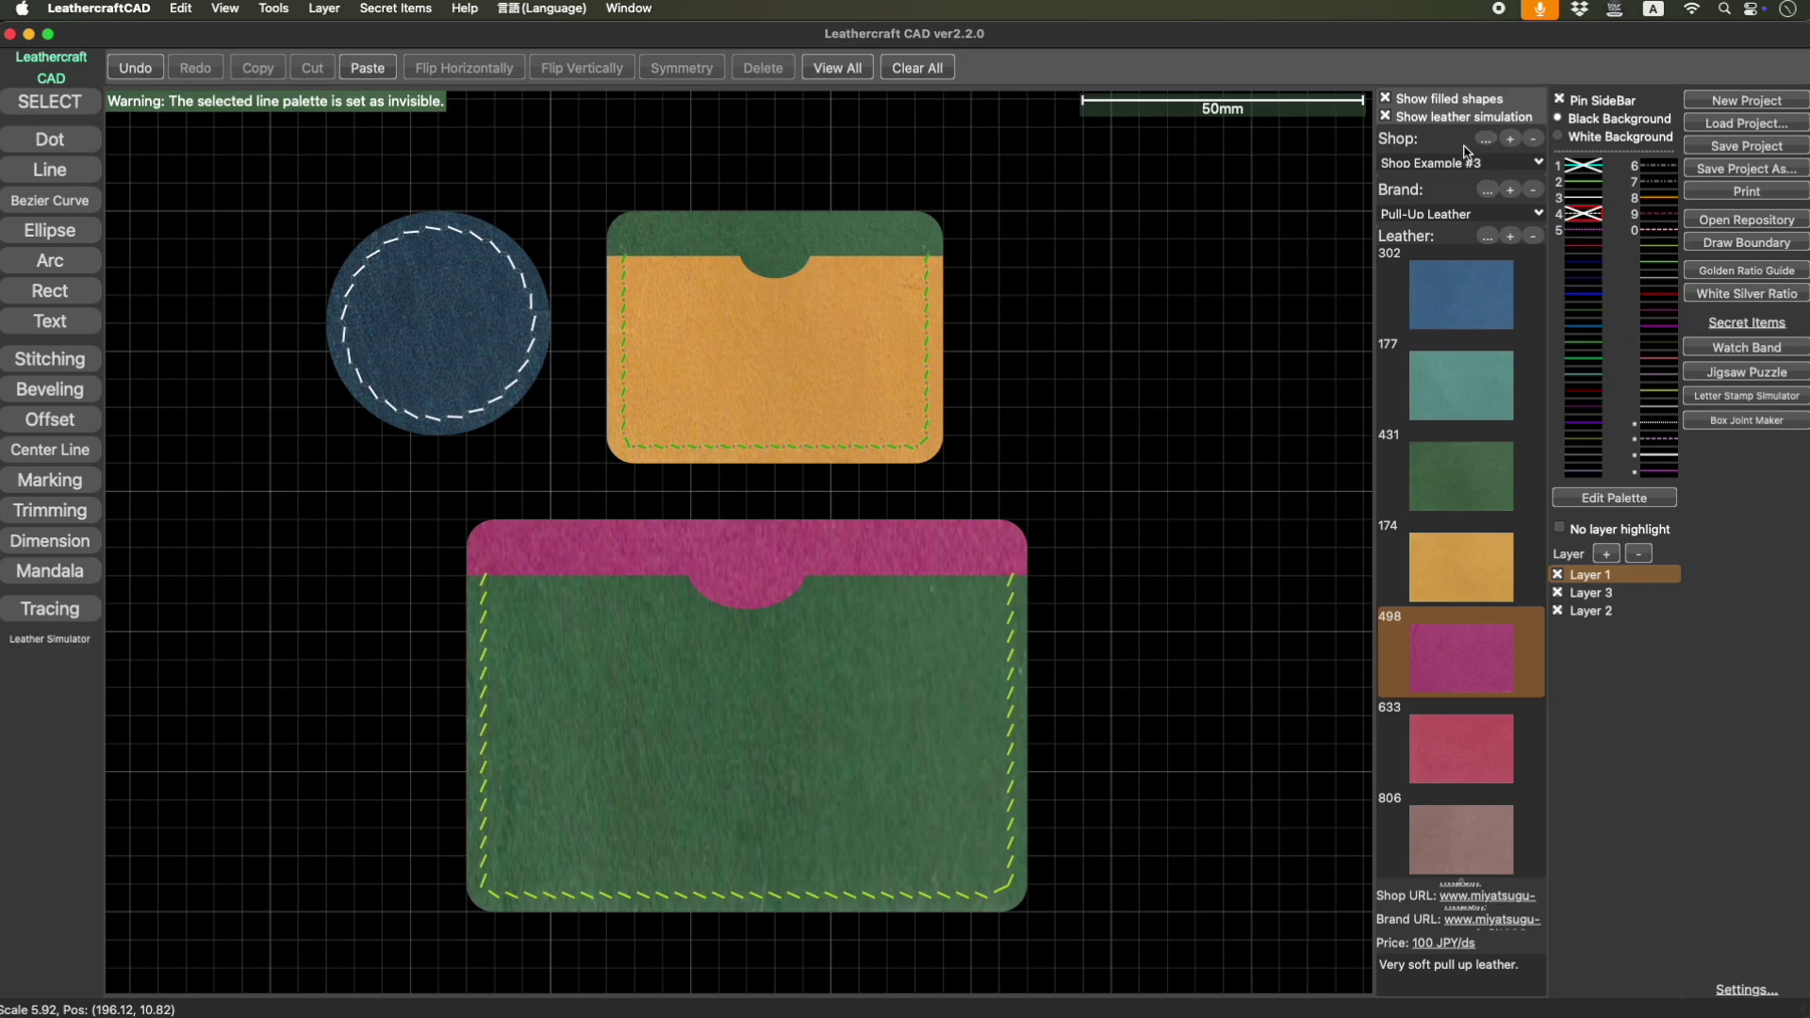
{"action": "left_click", "coordinate": [1511, 140]}
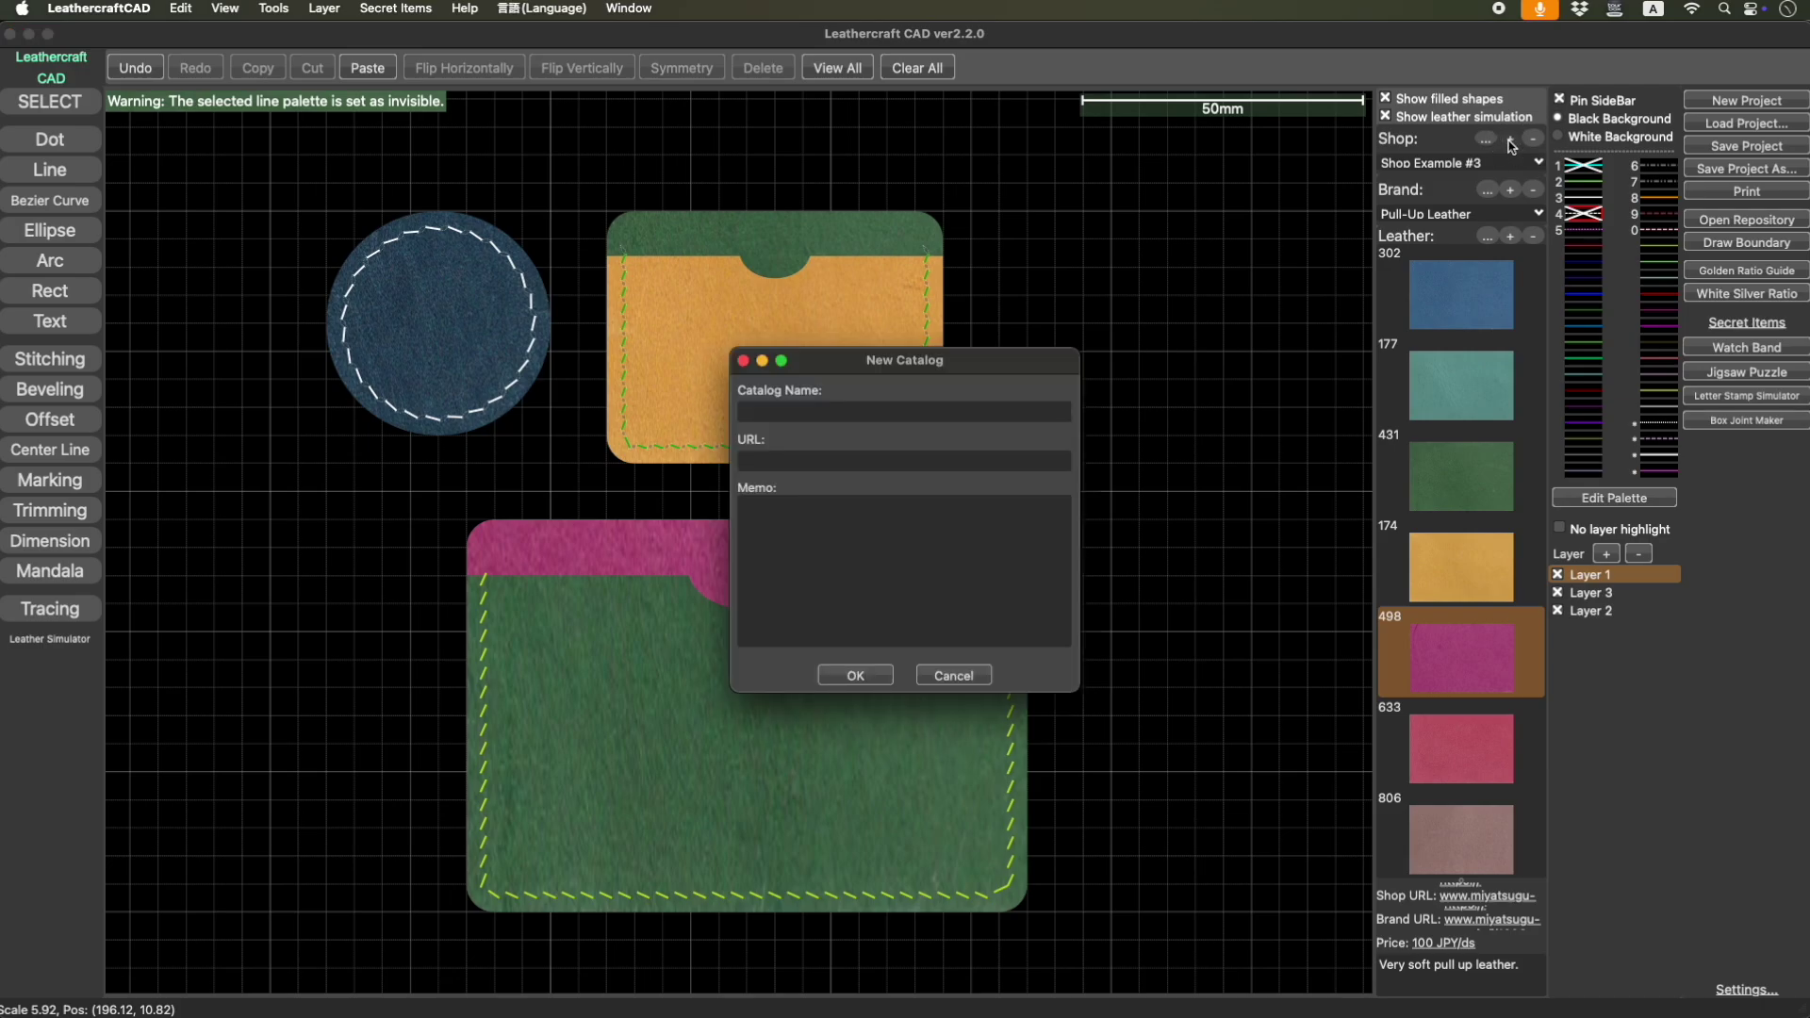
{"action": "left_click", "coordinate": [949, 415]}
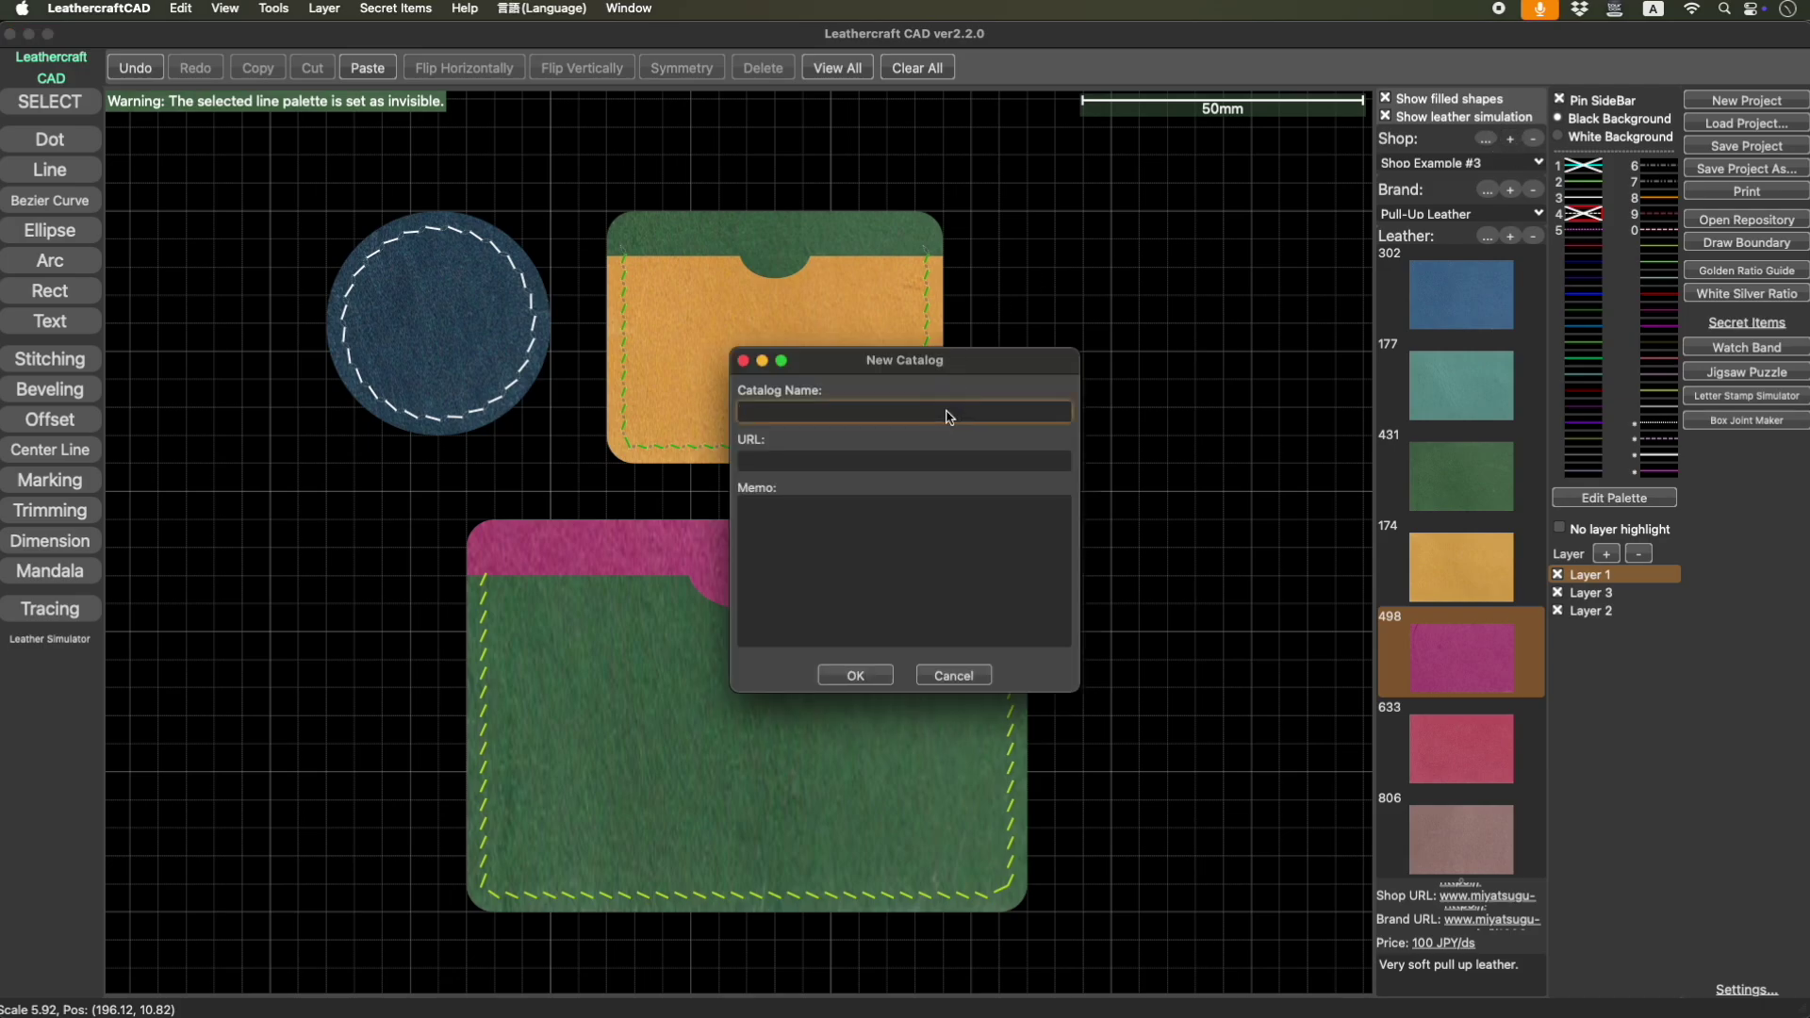
{"action": "type", "text": "My Shop ABC"}
{"action": "left_click", "coordinate": [793, 461]}
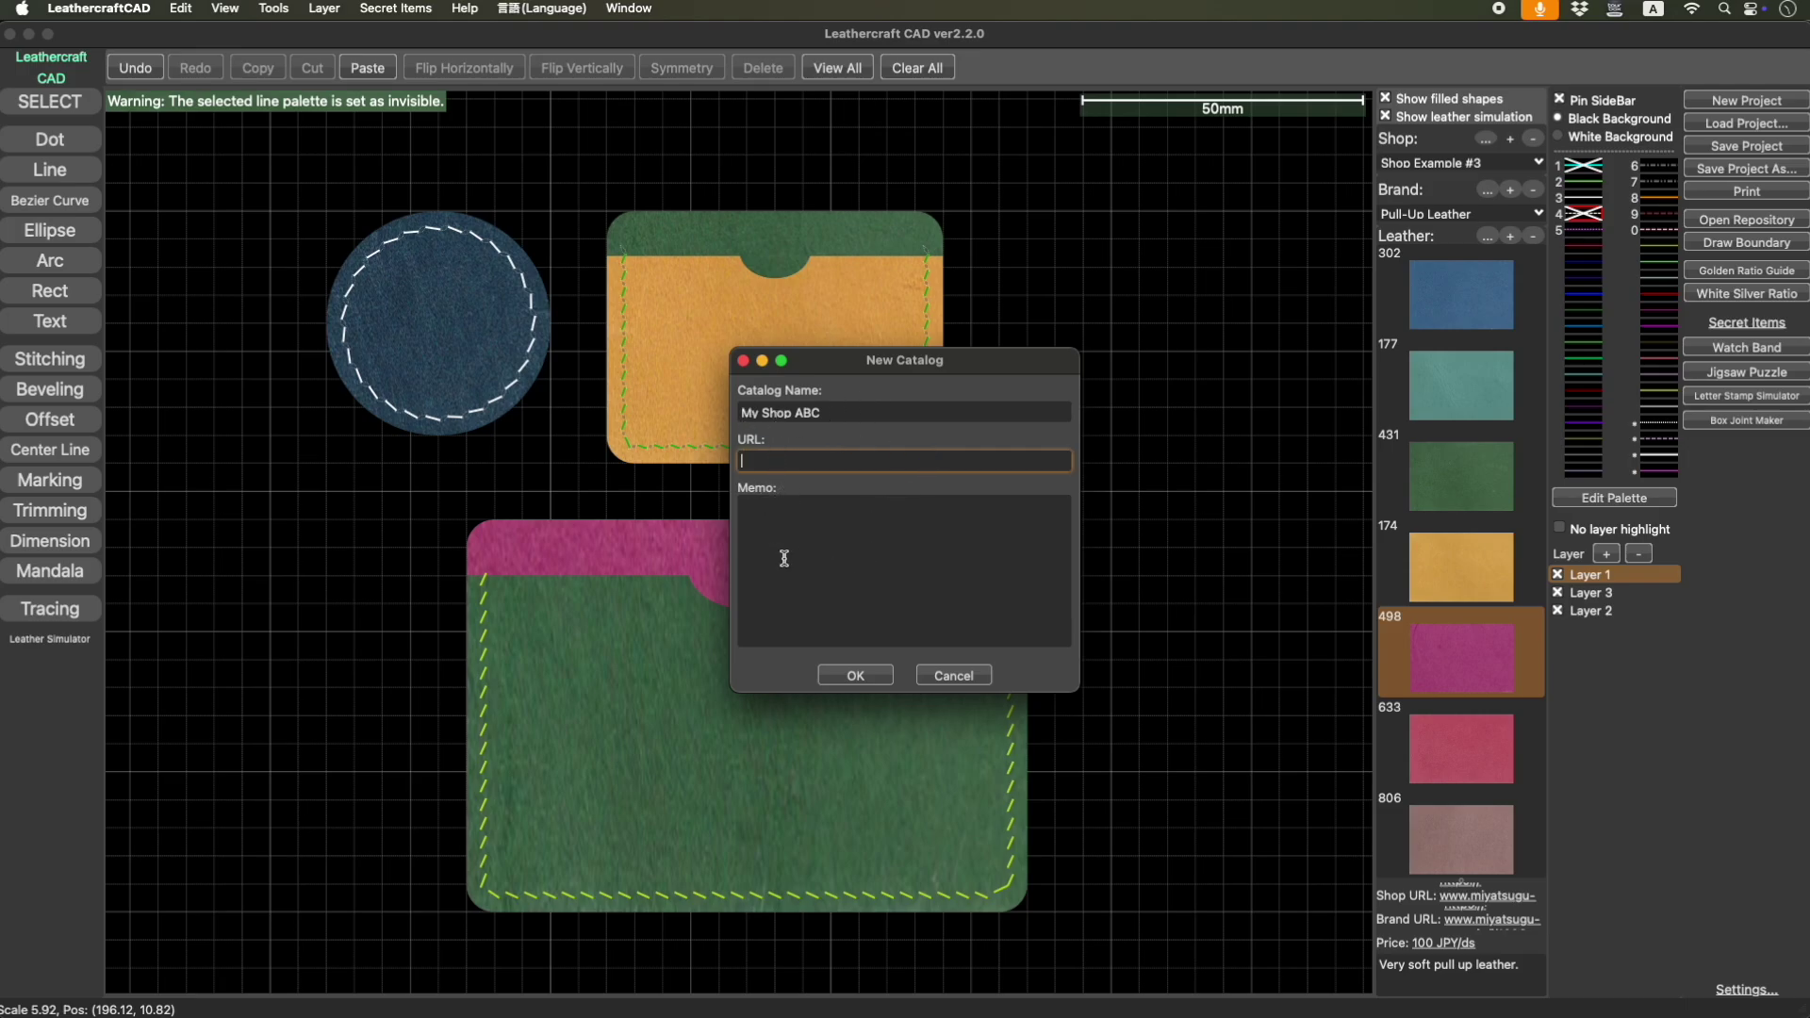
{"action": "left_click", "coordinate": [855, 675]}
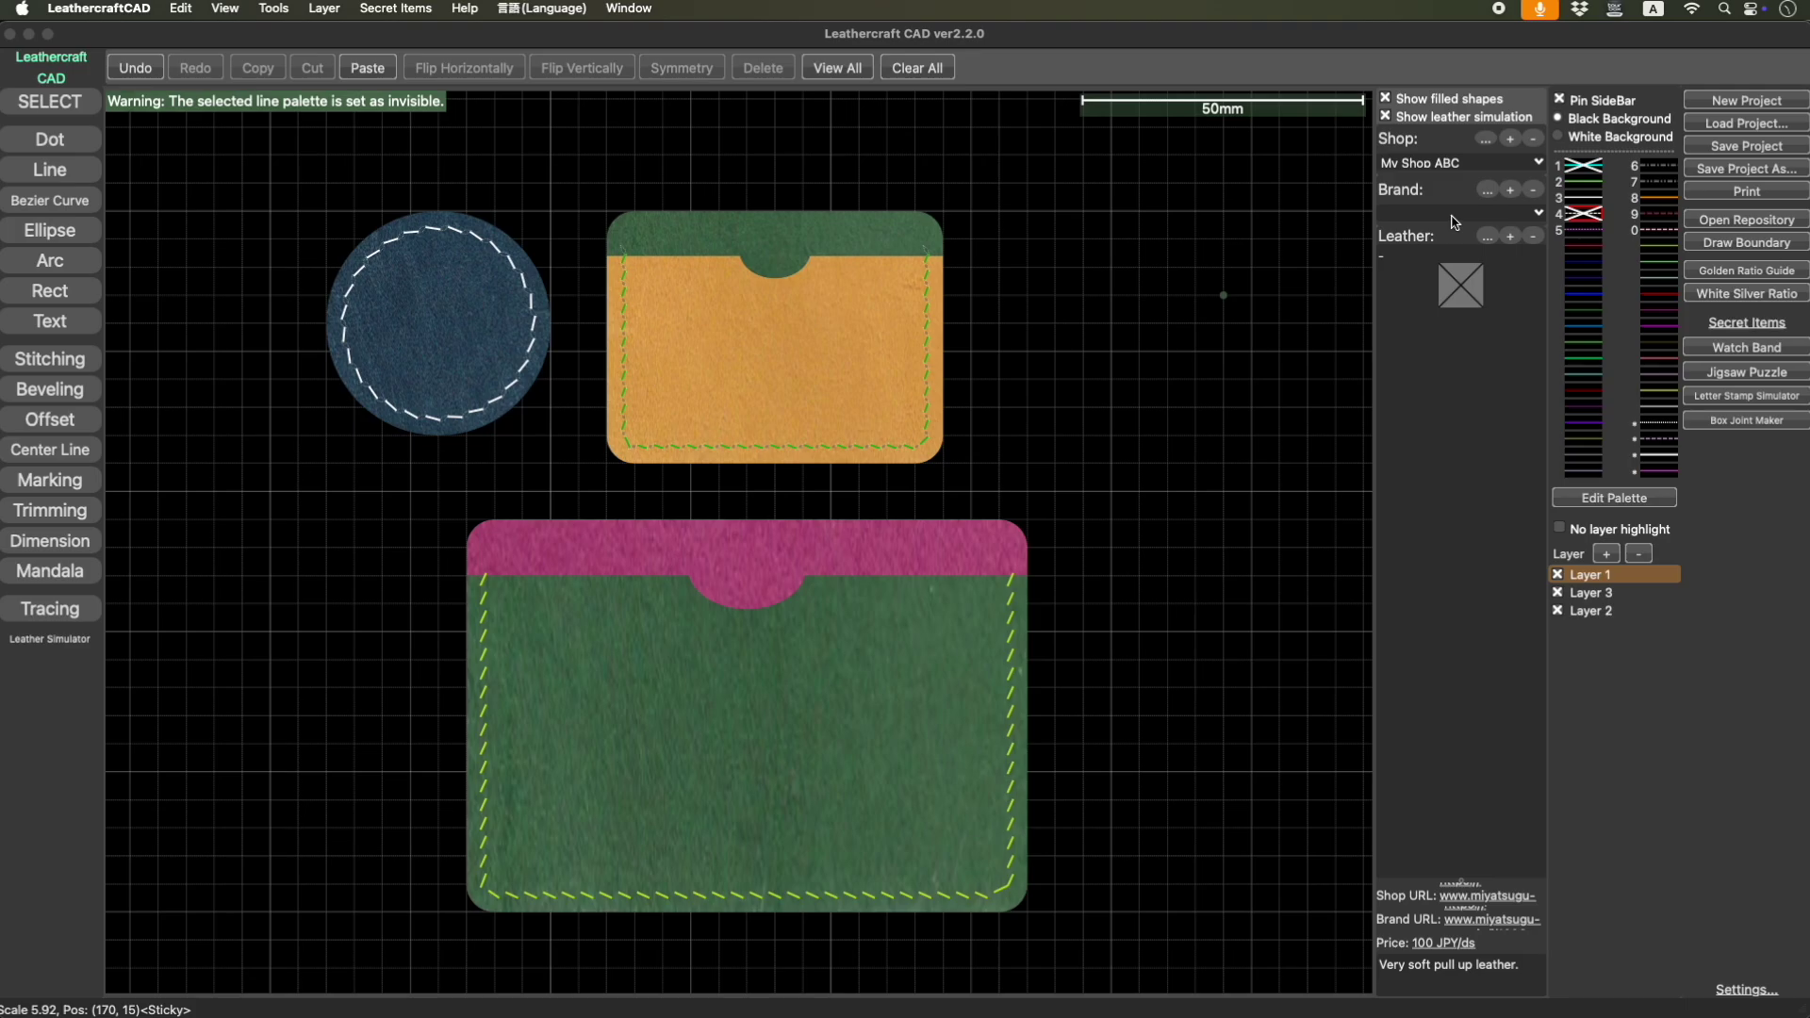
Add a brand named "Pueblo" to the My Shop ABC catalog, without a URL or memo.
{"action": "left_click", "coordinate": [1510, 192]}
{"action": "left_click", "coordinate": [1510, 192]}
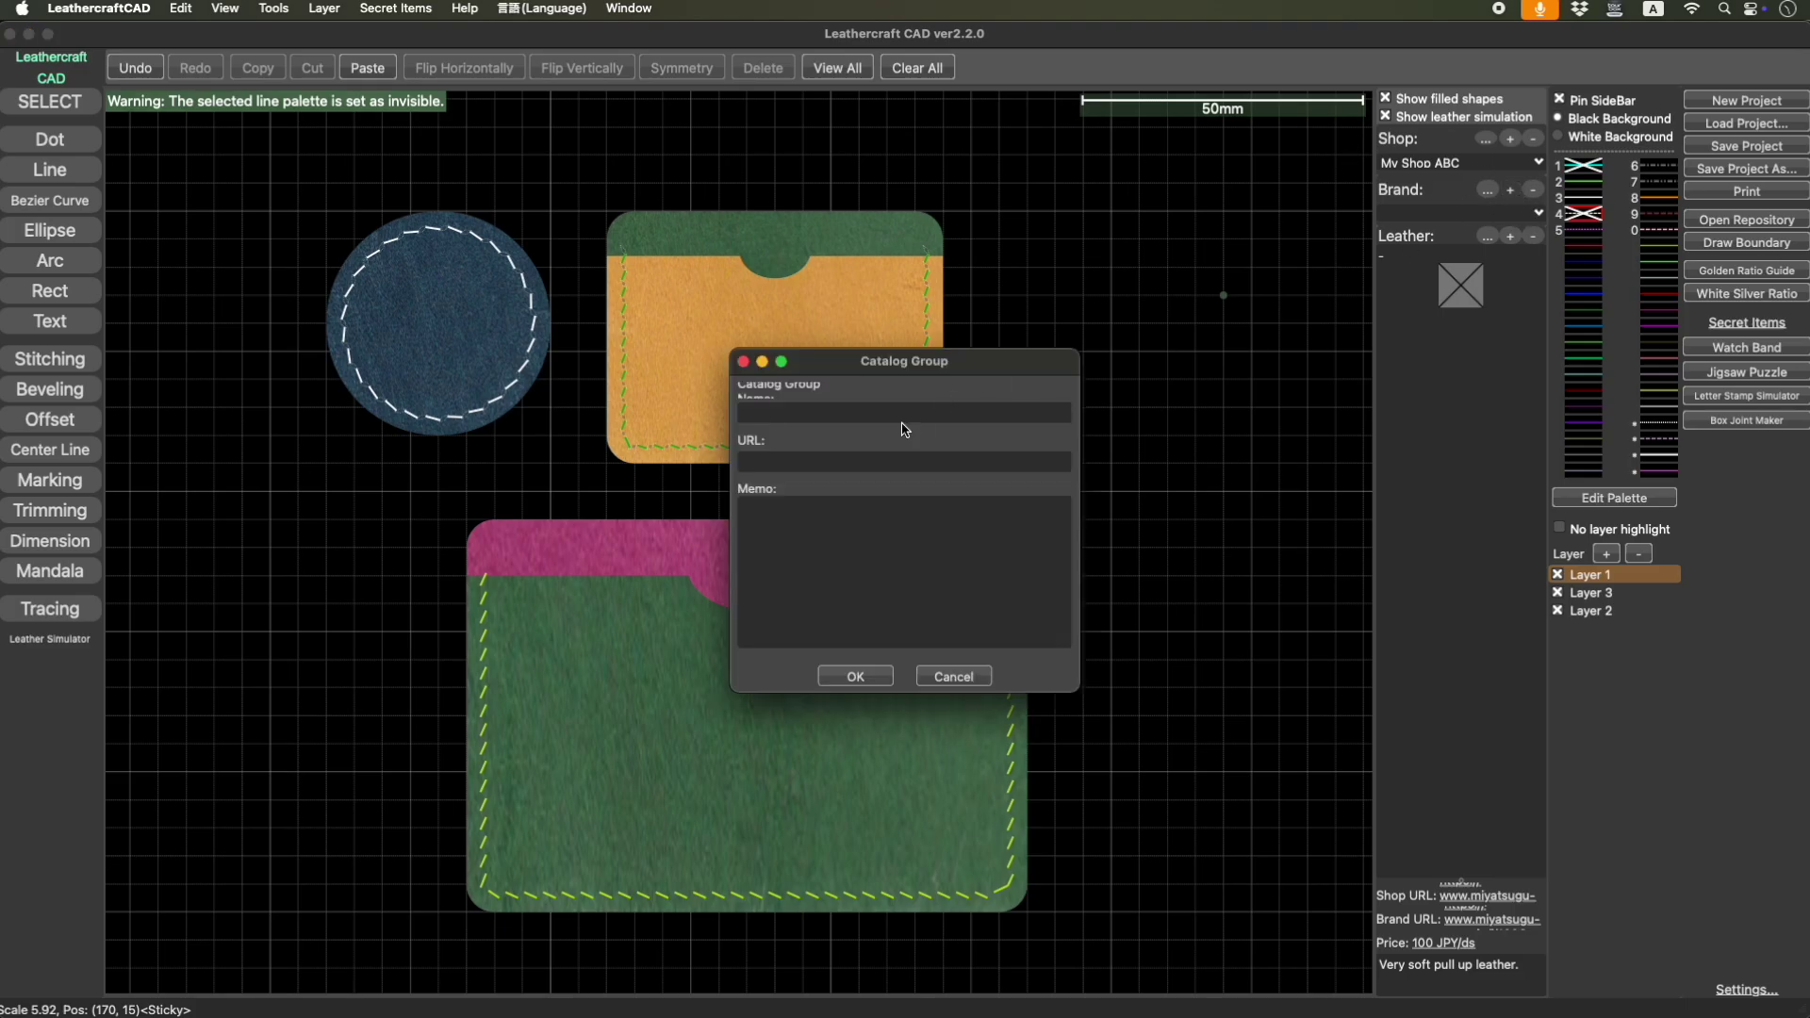
{"action": "left_click", "coordinate": [861, 412]}
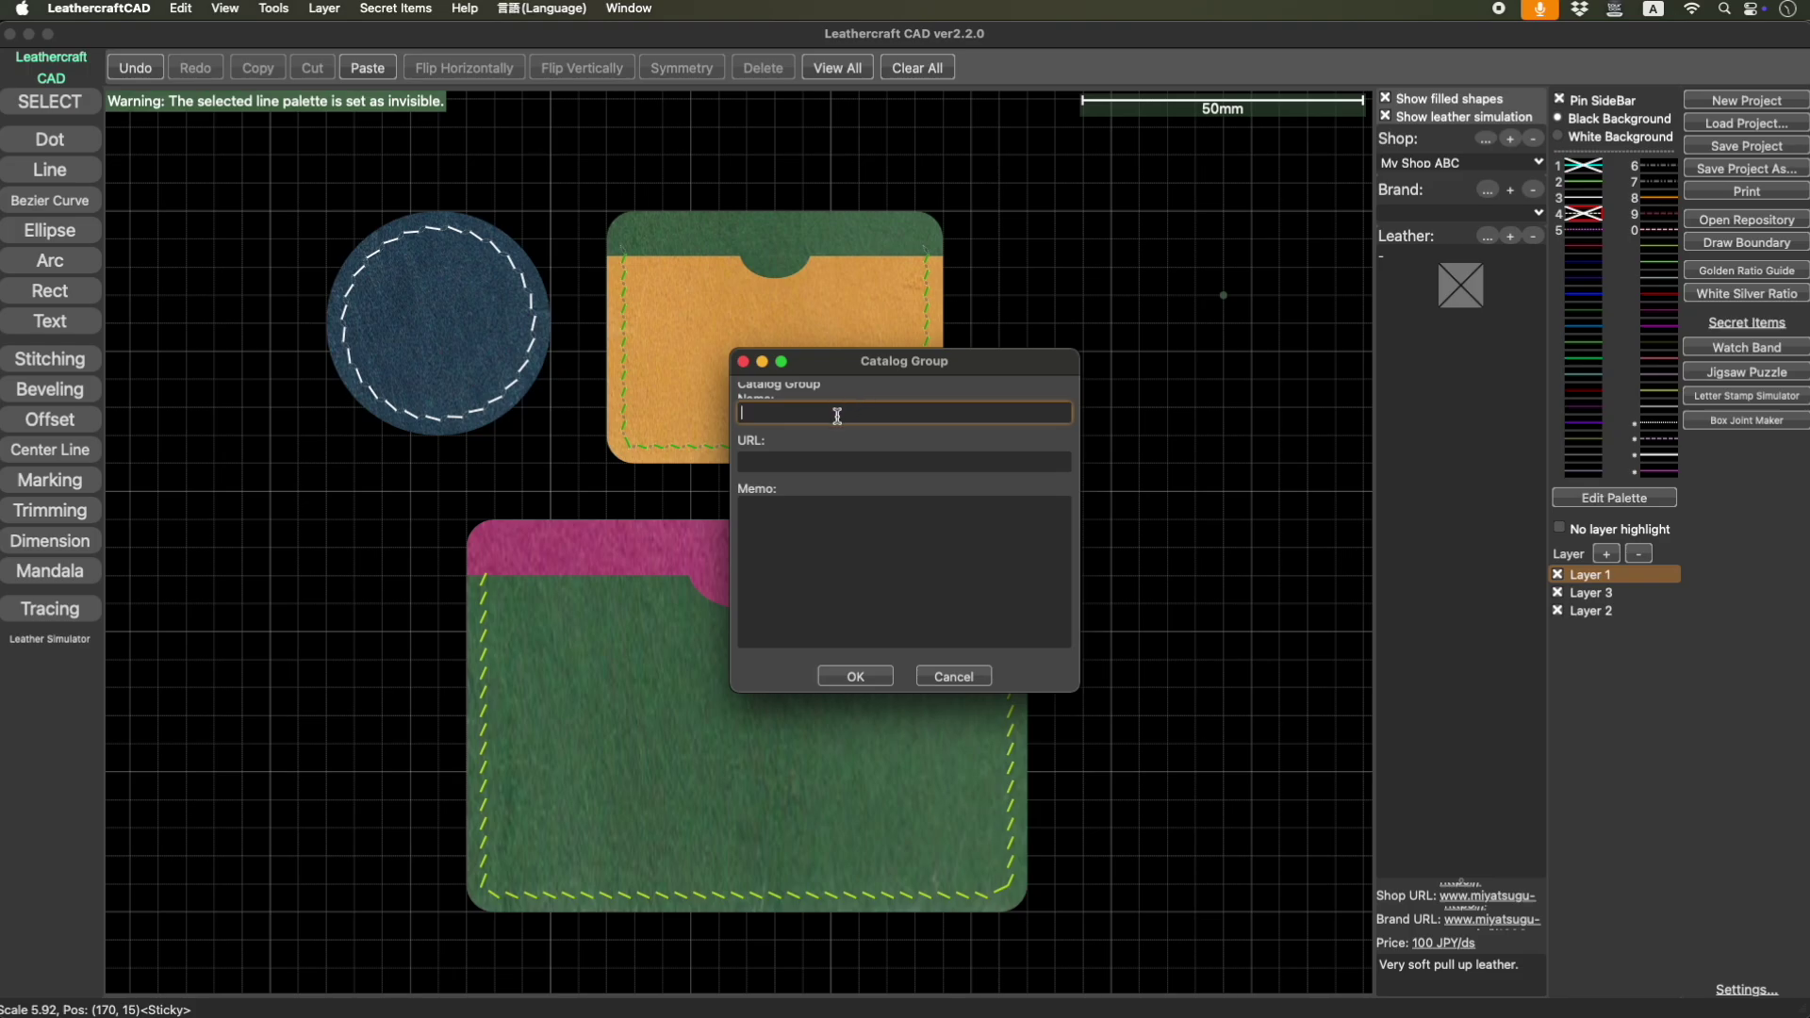
{"action": "type", "text": "Pueblo"}
{"action": "left_click", "coordinate": [786, 464]}
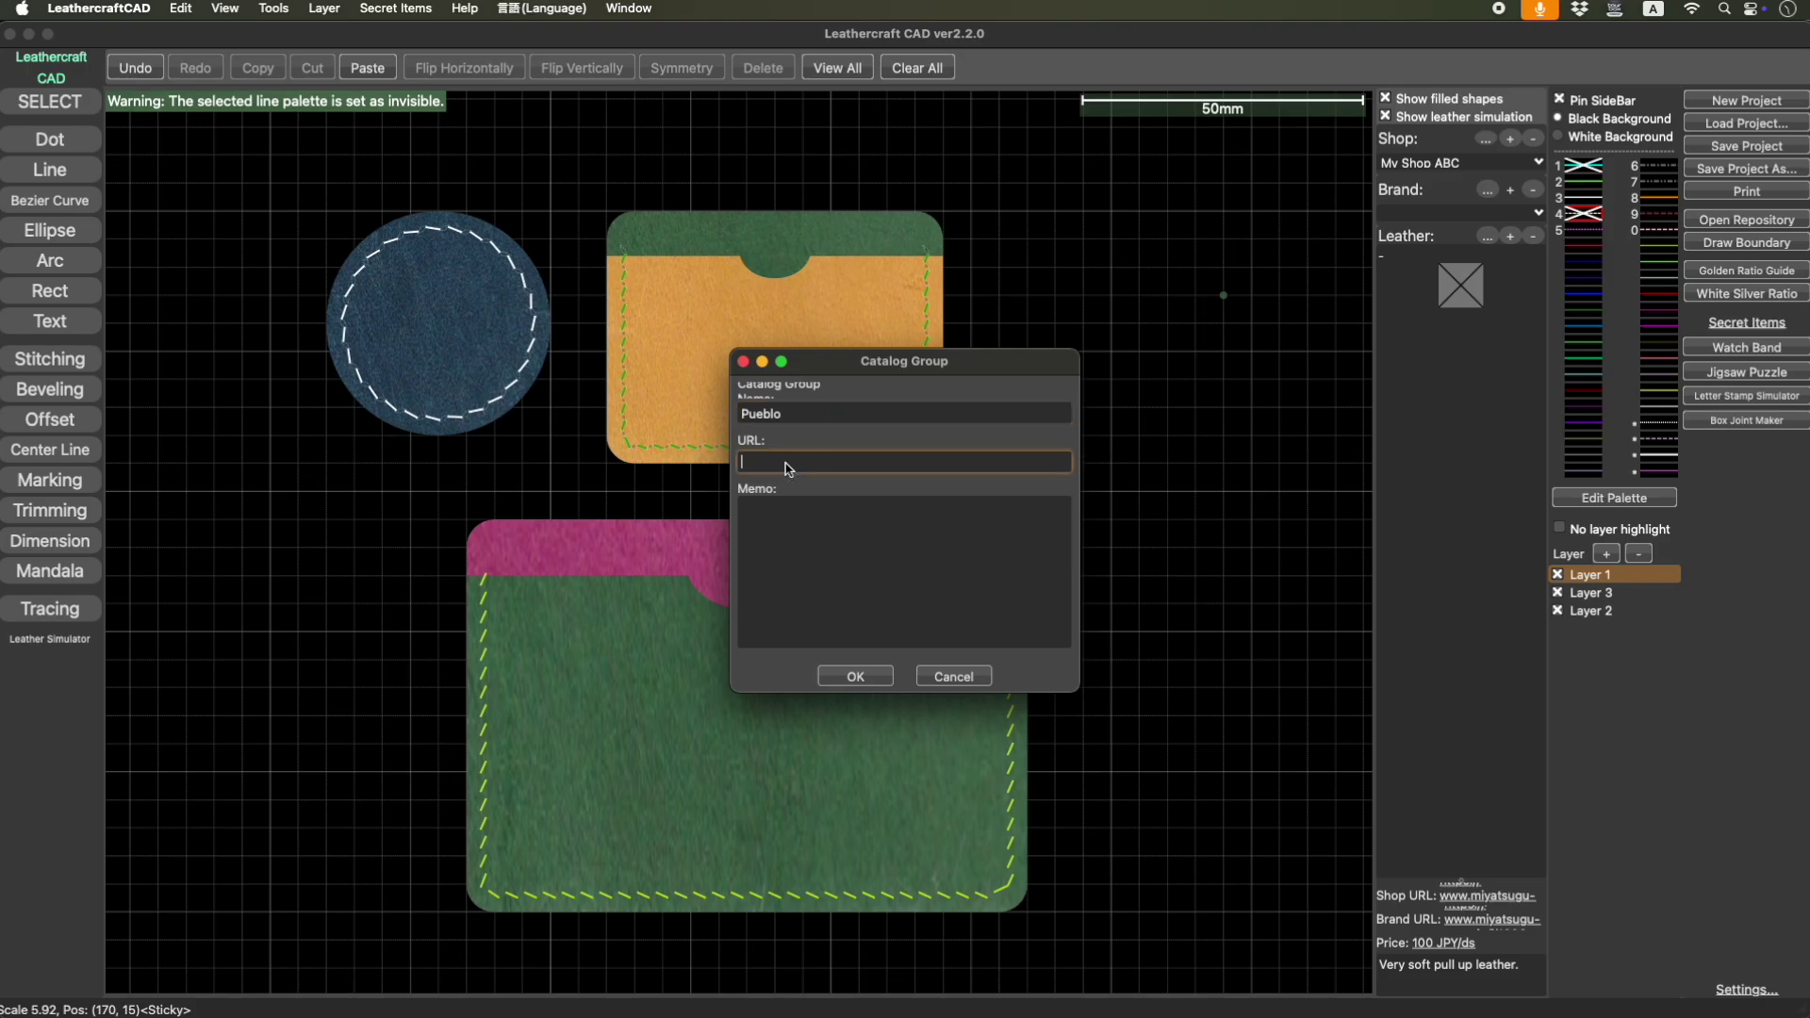
{"action": "left_click", "coordinate": [844, 677]}
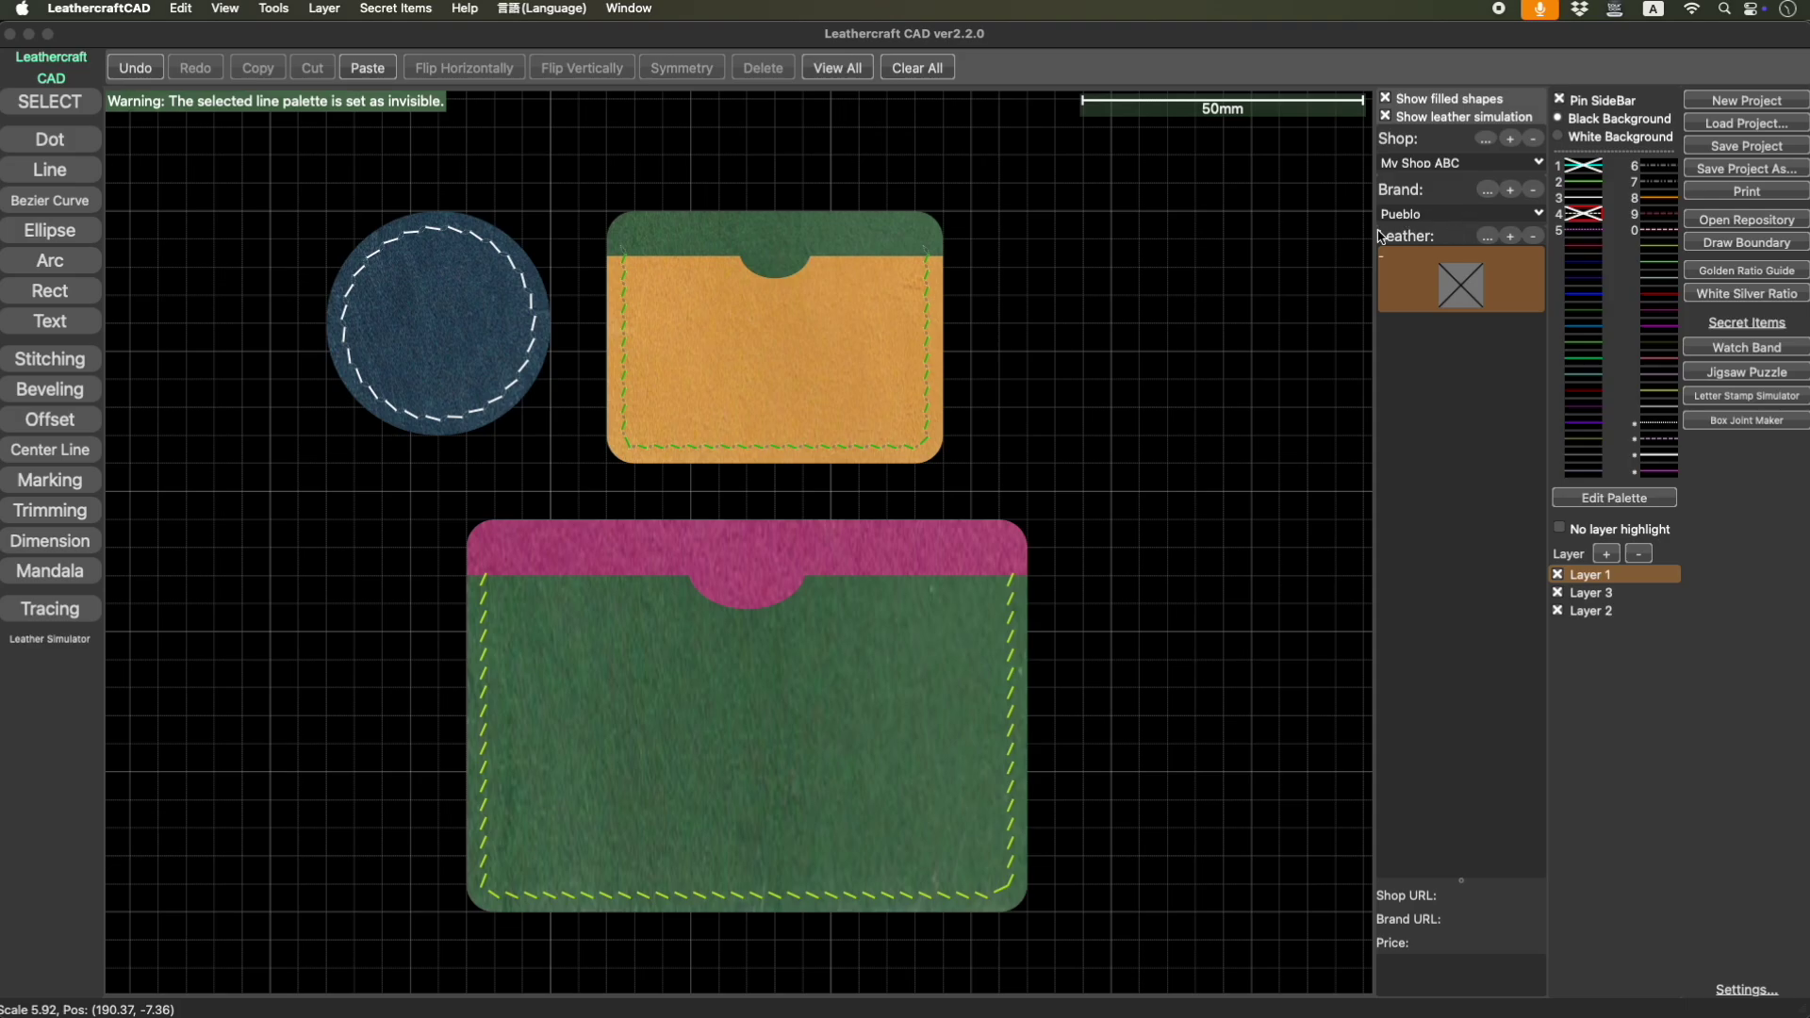
Add a second brand named "Chromexcel" to the My Shop ABC catalog.
{"action": "left_click", "coordinate": [1512, 193]}
{"action": "left_click", "coordinate": [801, 415]}
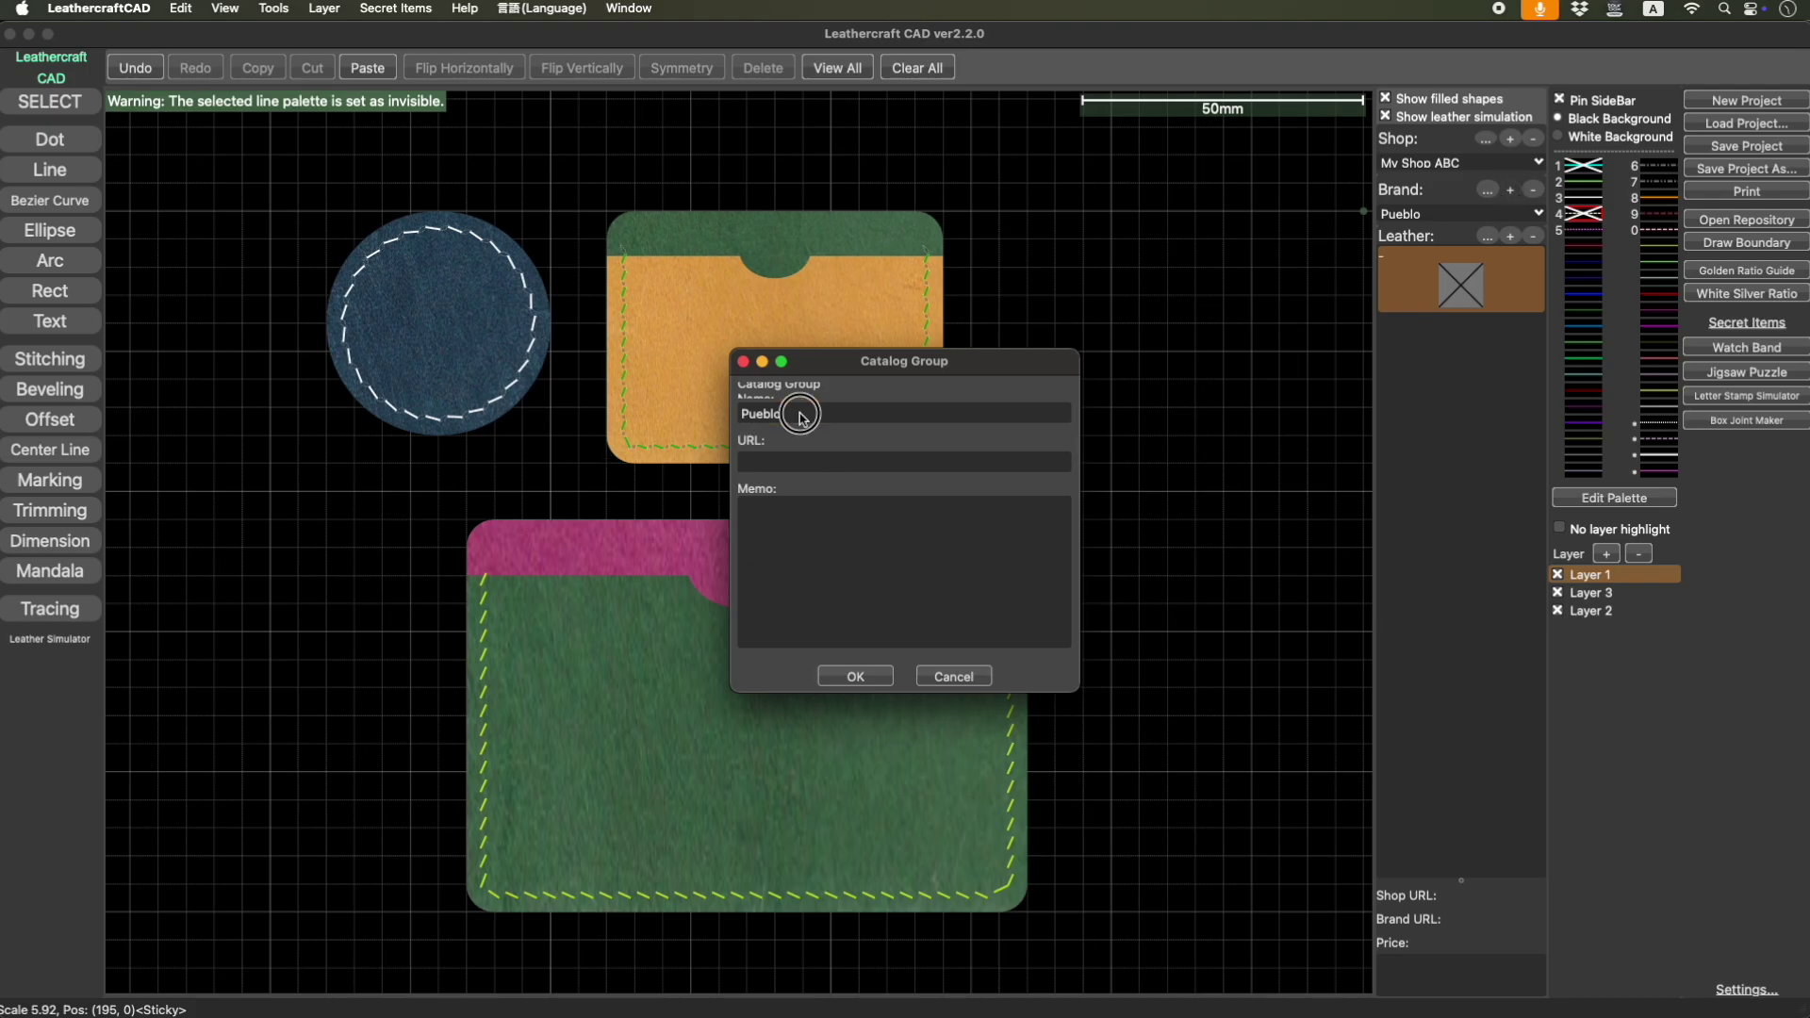
{"action": "type", "text": "cel"}
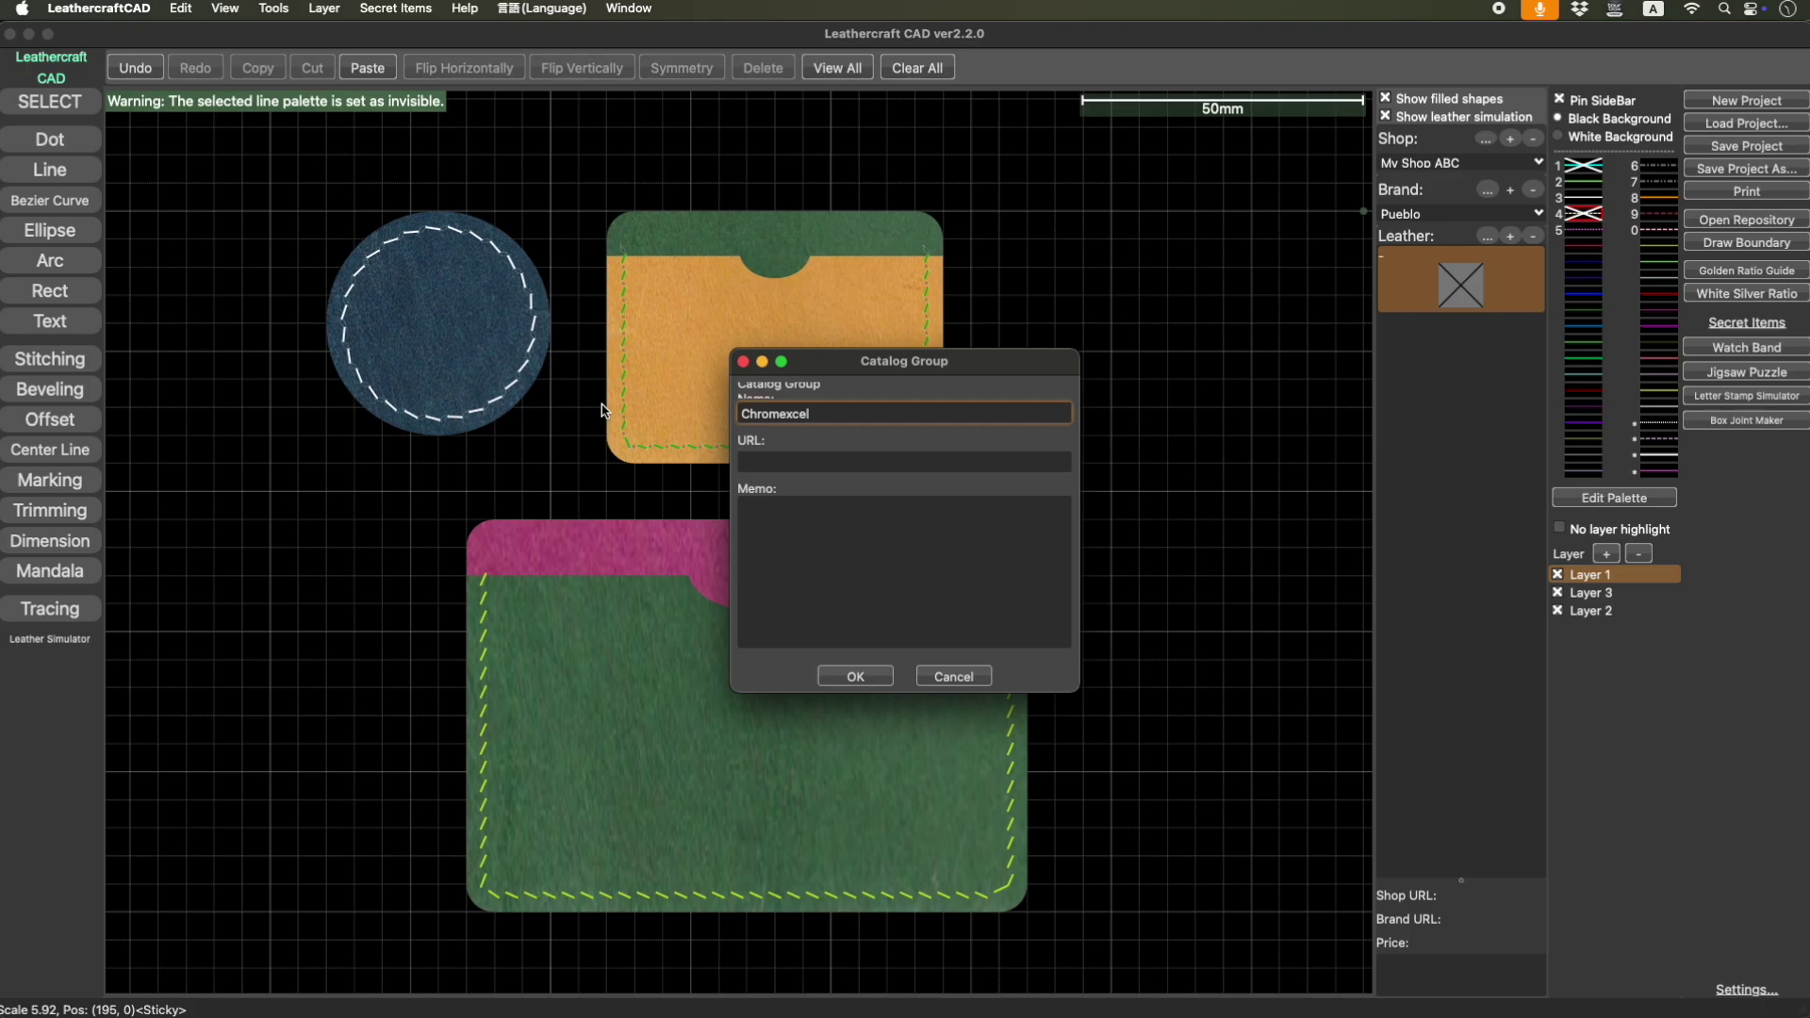
{"action": "left_click", "coordinate": [855, 677]}
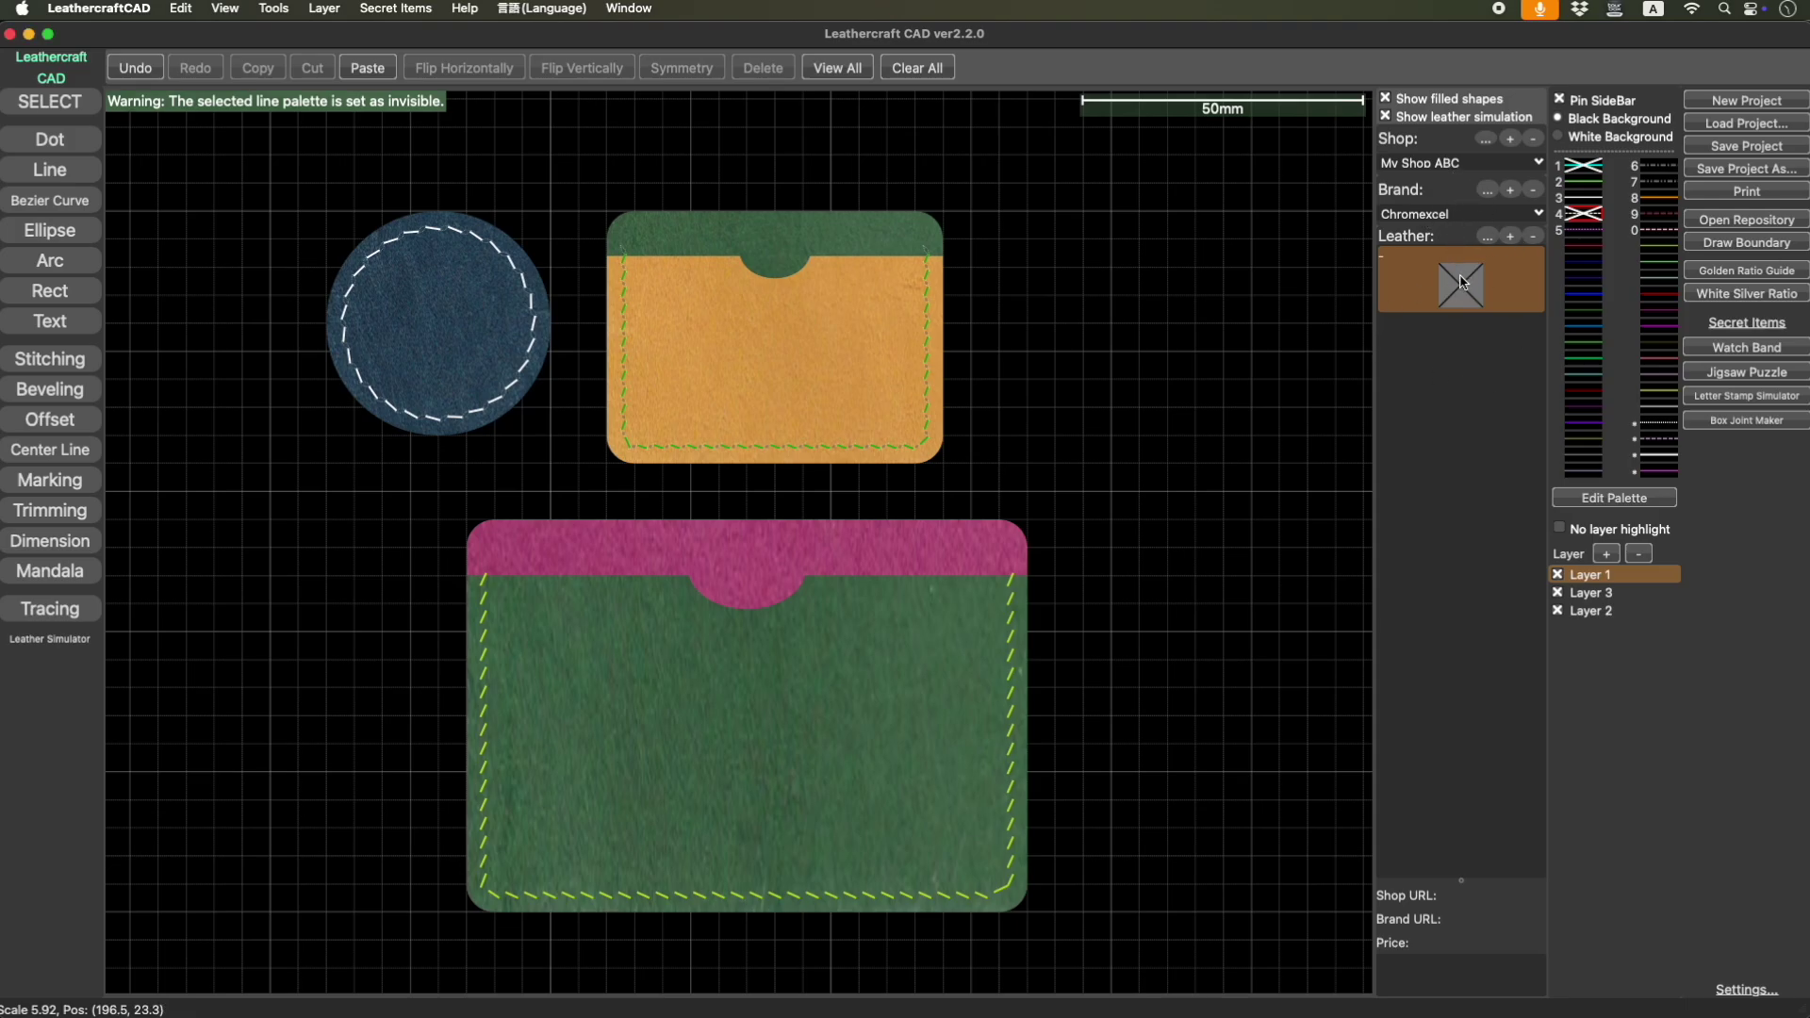
Start a new leather item under the Chromexcel brand and import the image "mostro 1 of 3.JPG" into it.
{"action": "left_click", "coordinate": [1512, 237]}
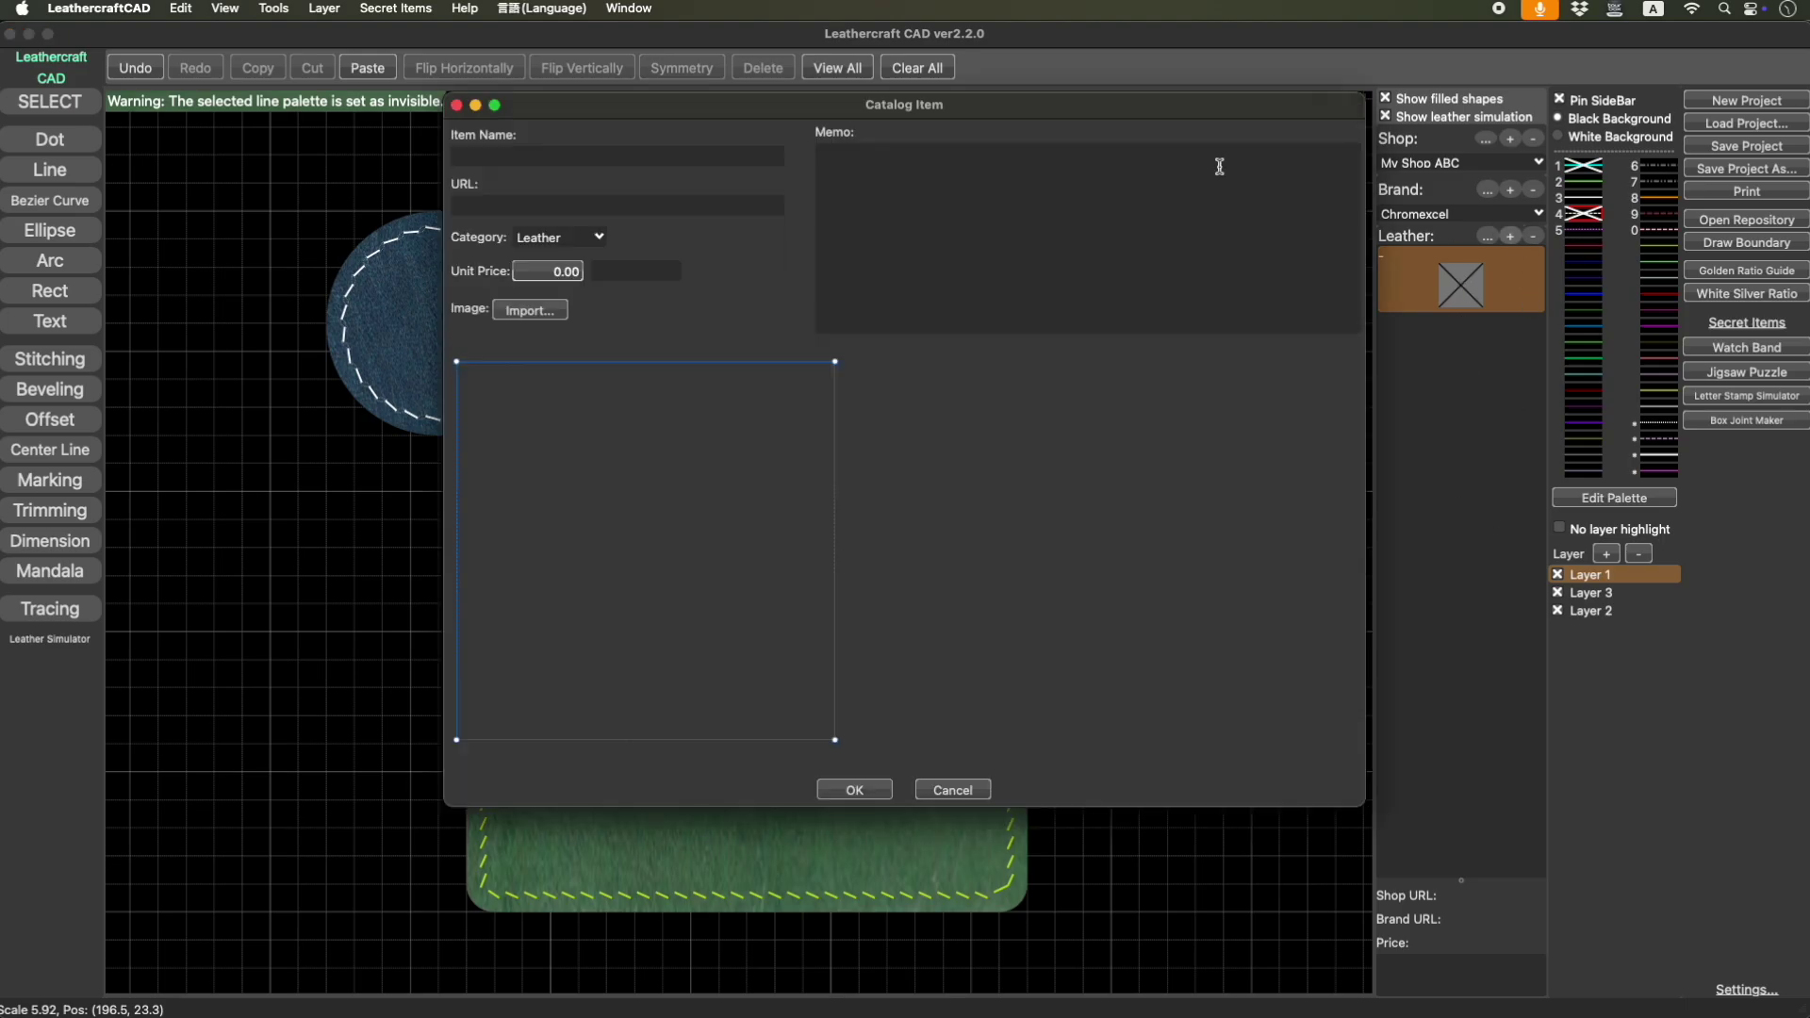
{"action": "left_click", "coordinate": [1097, 129]}
{"action": "left_click_drag", "start_coordinate": [1097, 129], "coordinate": [1129, 168]}
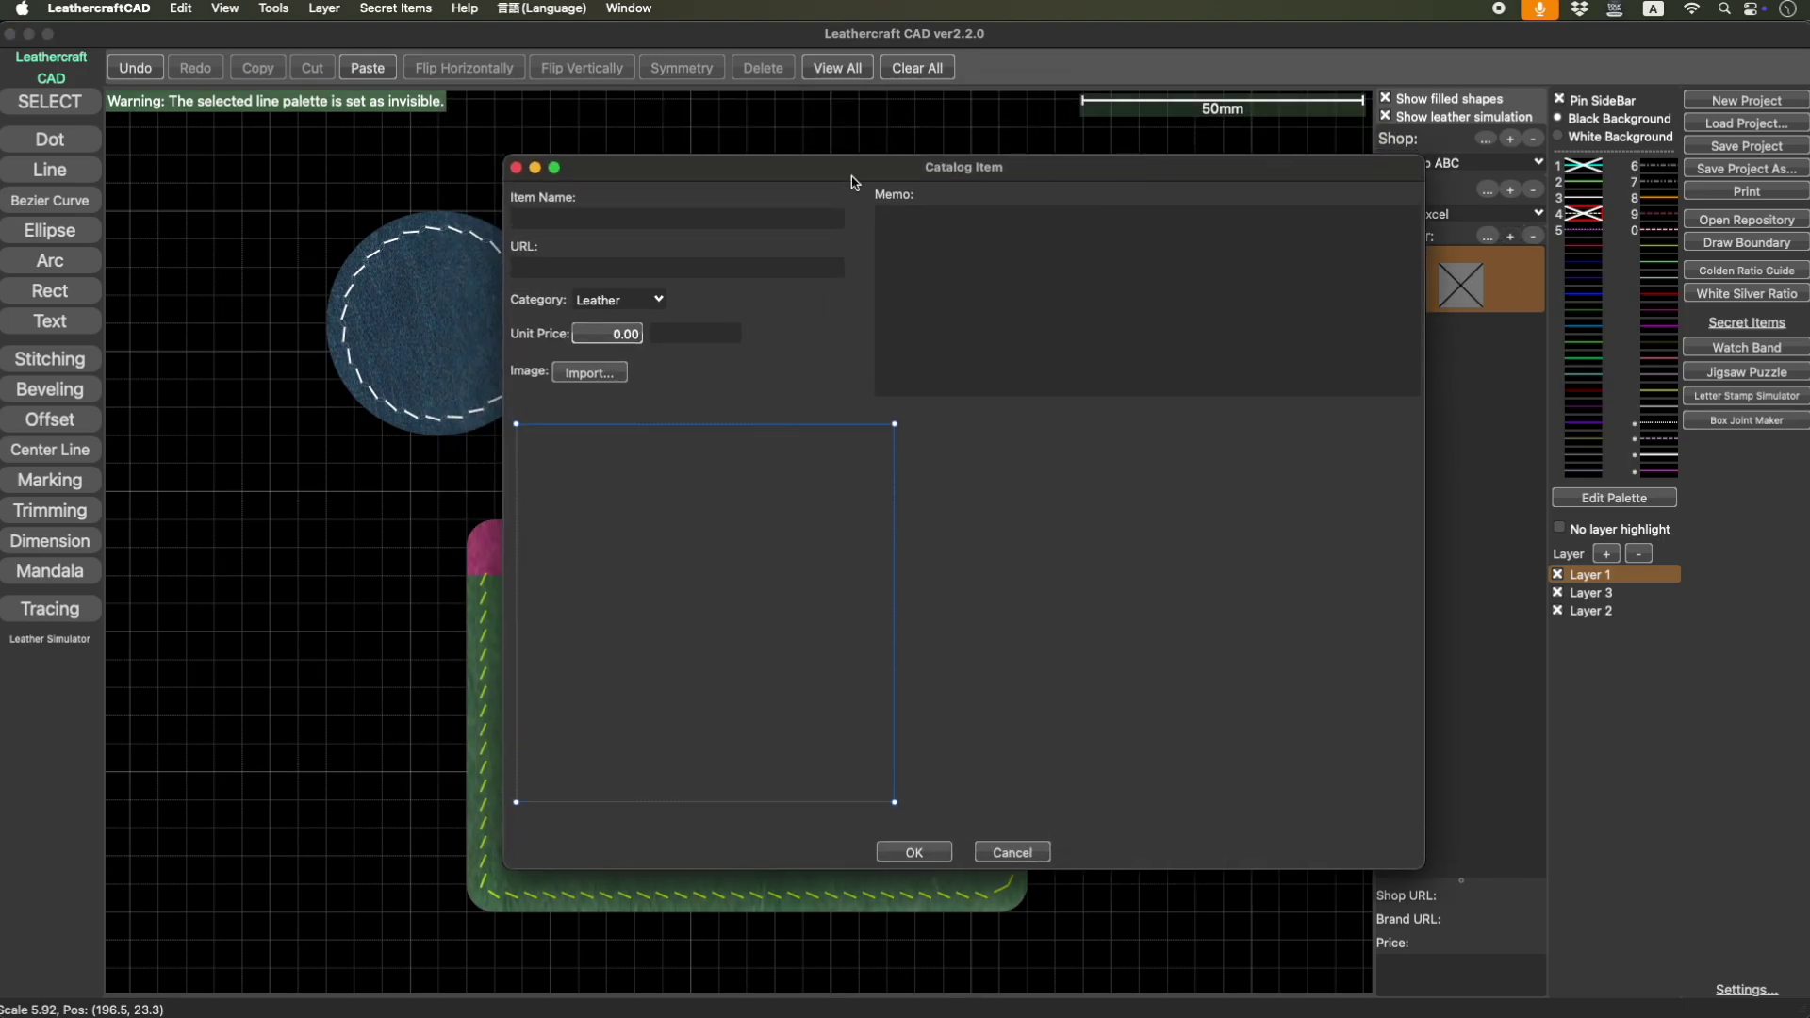
{"action": "left_click", "coordinate": [683, 218]}
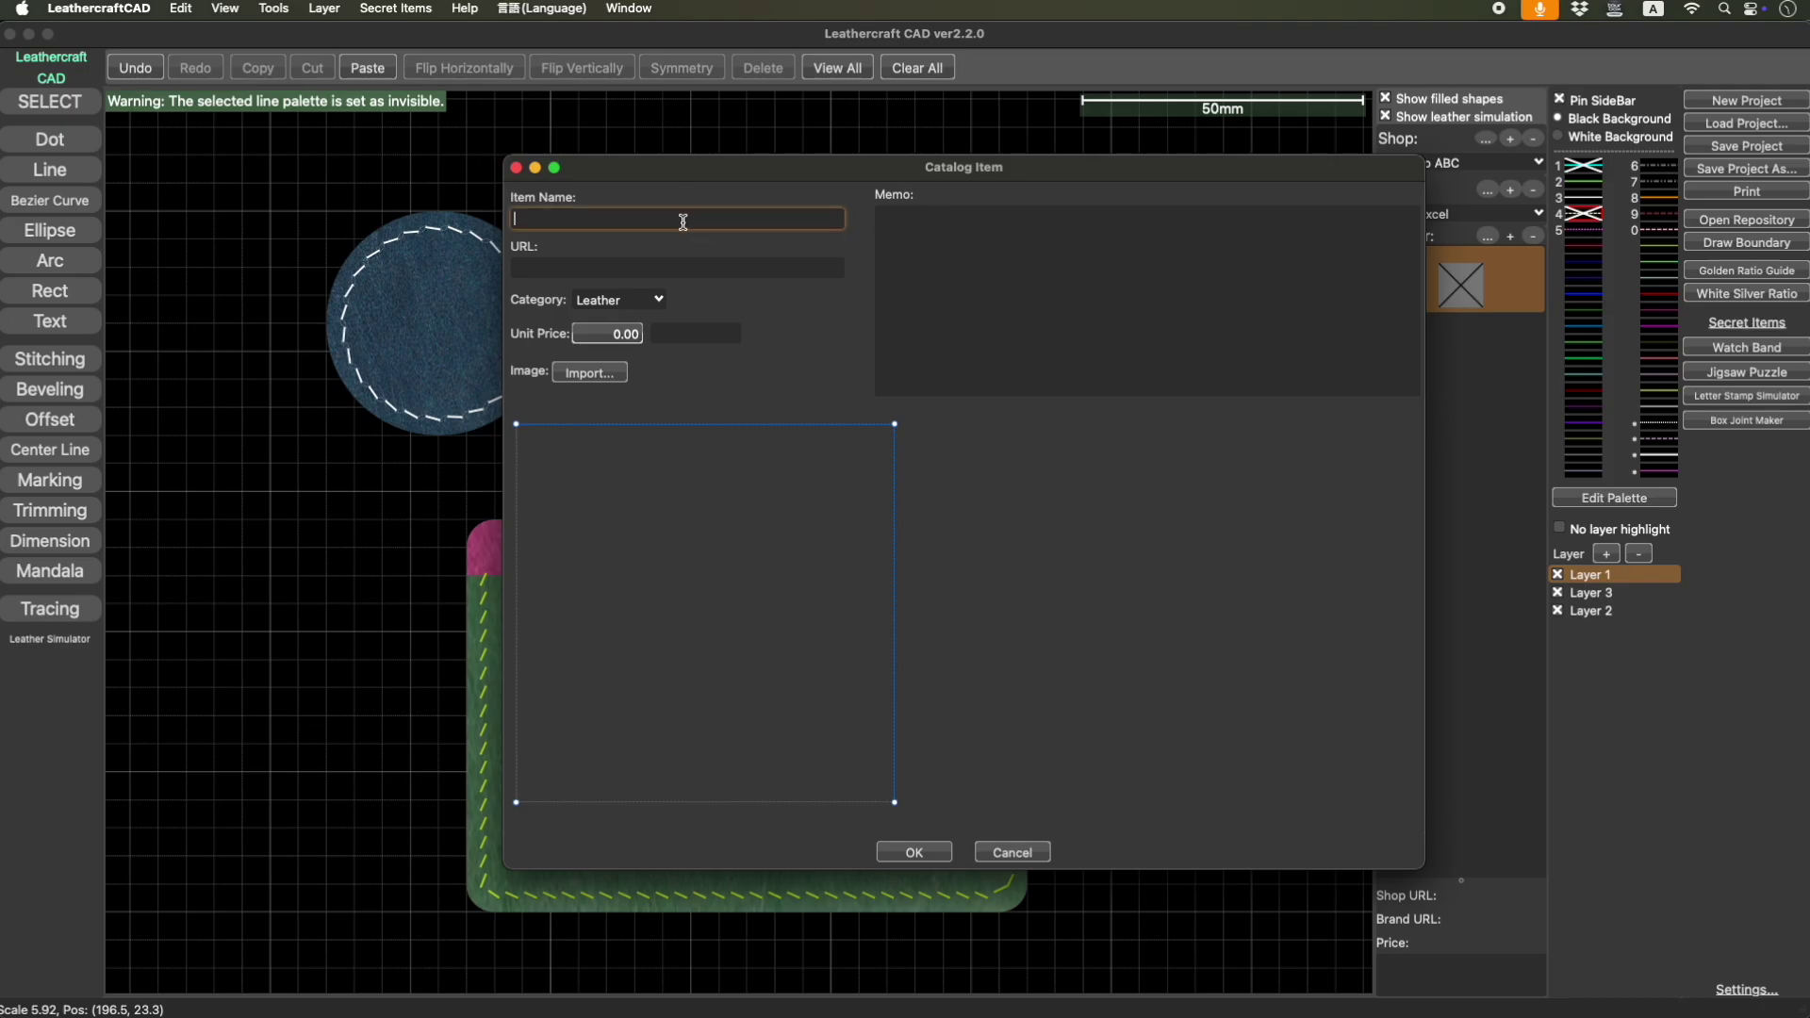
{"action": "left_click", "coordinate": [586, 373]}
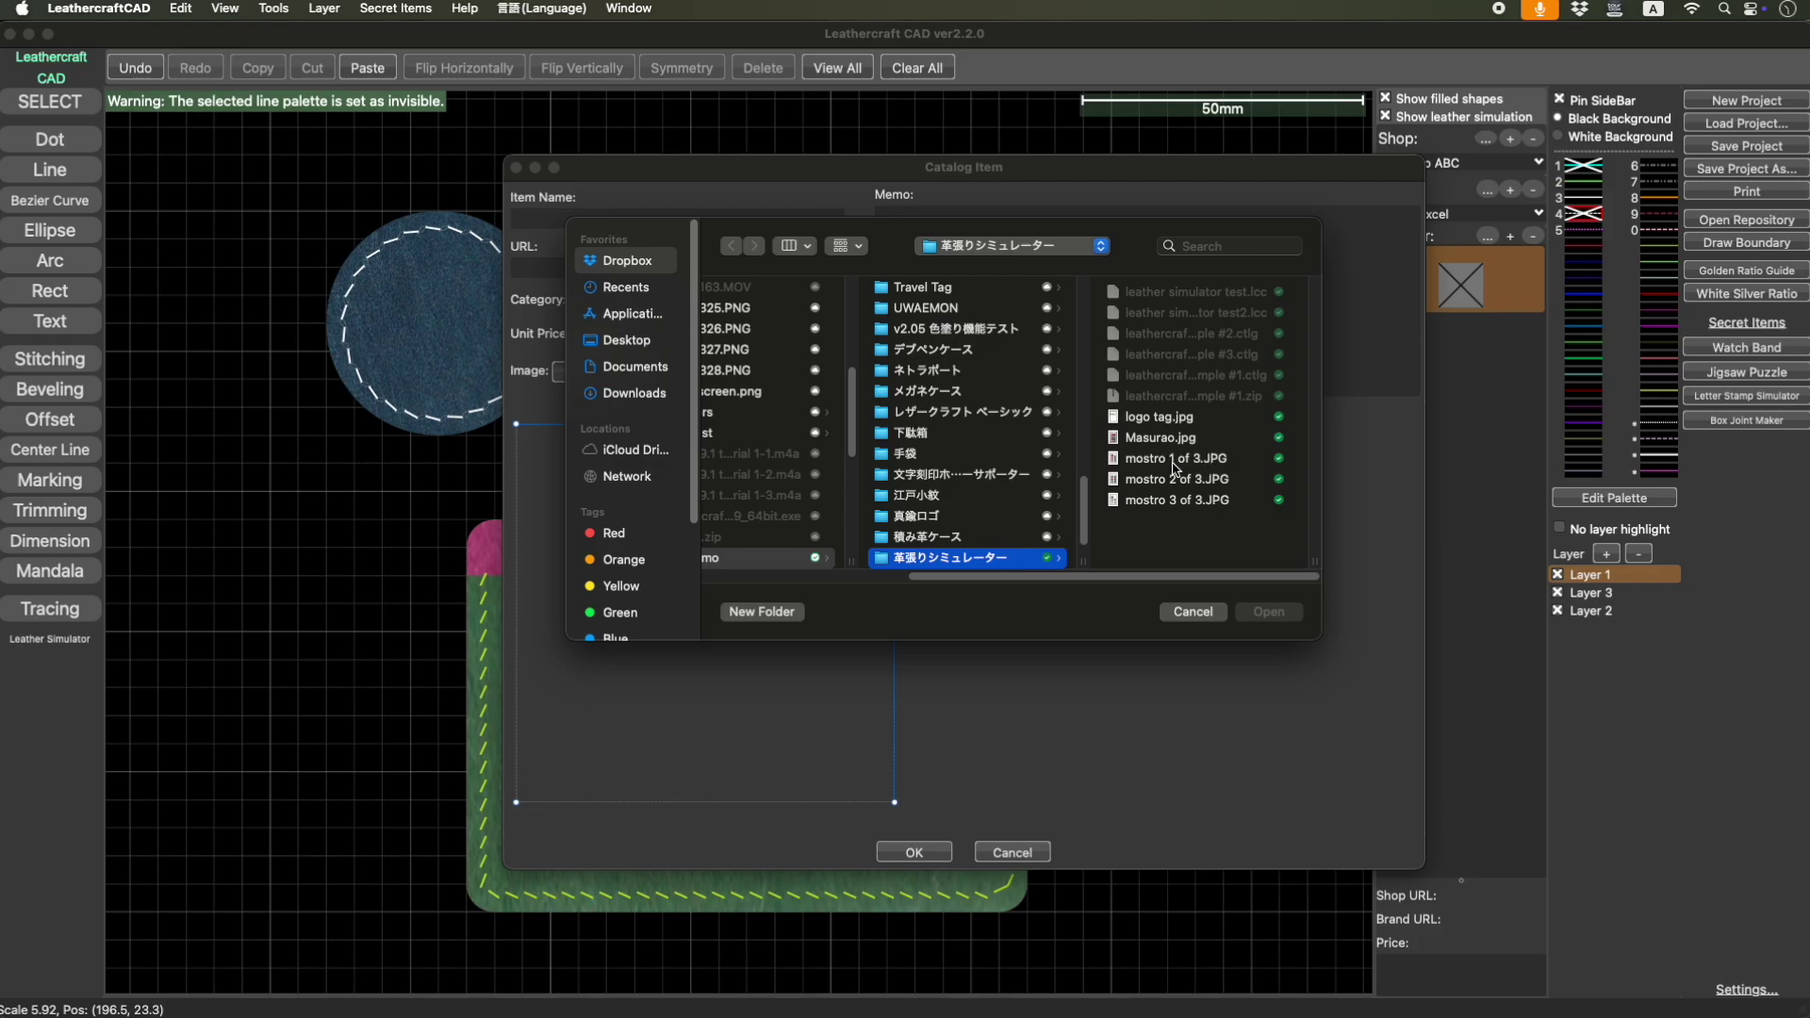
{"action": "left_click", "coordinate": [1174, 462]}
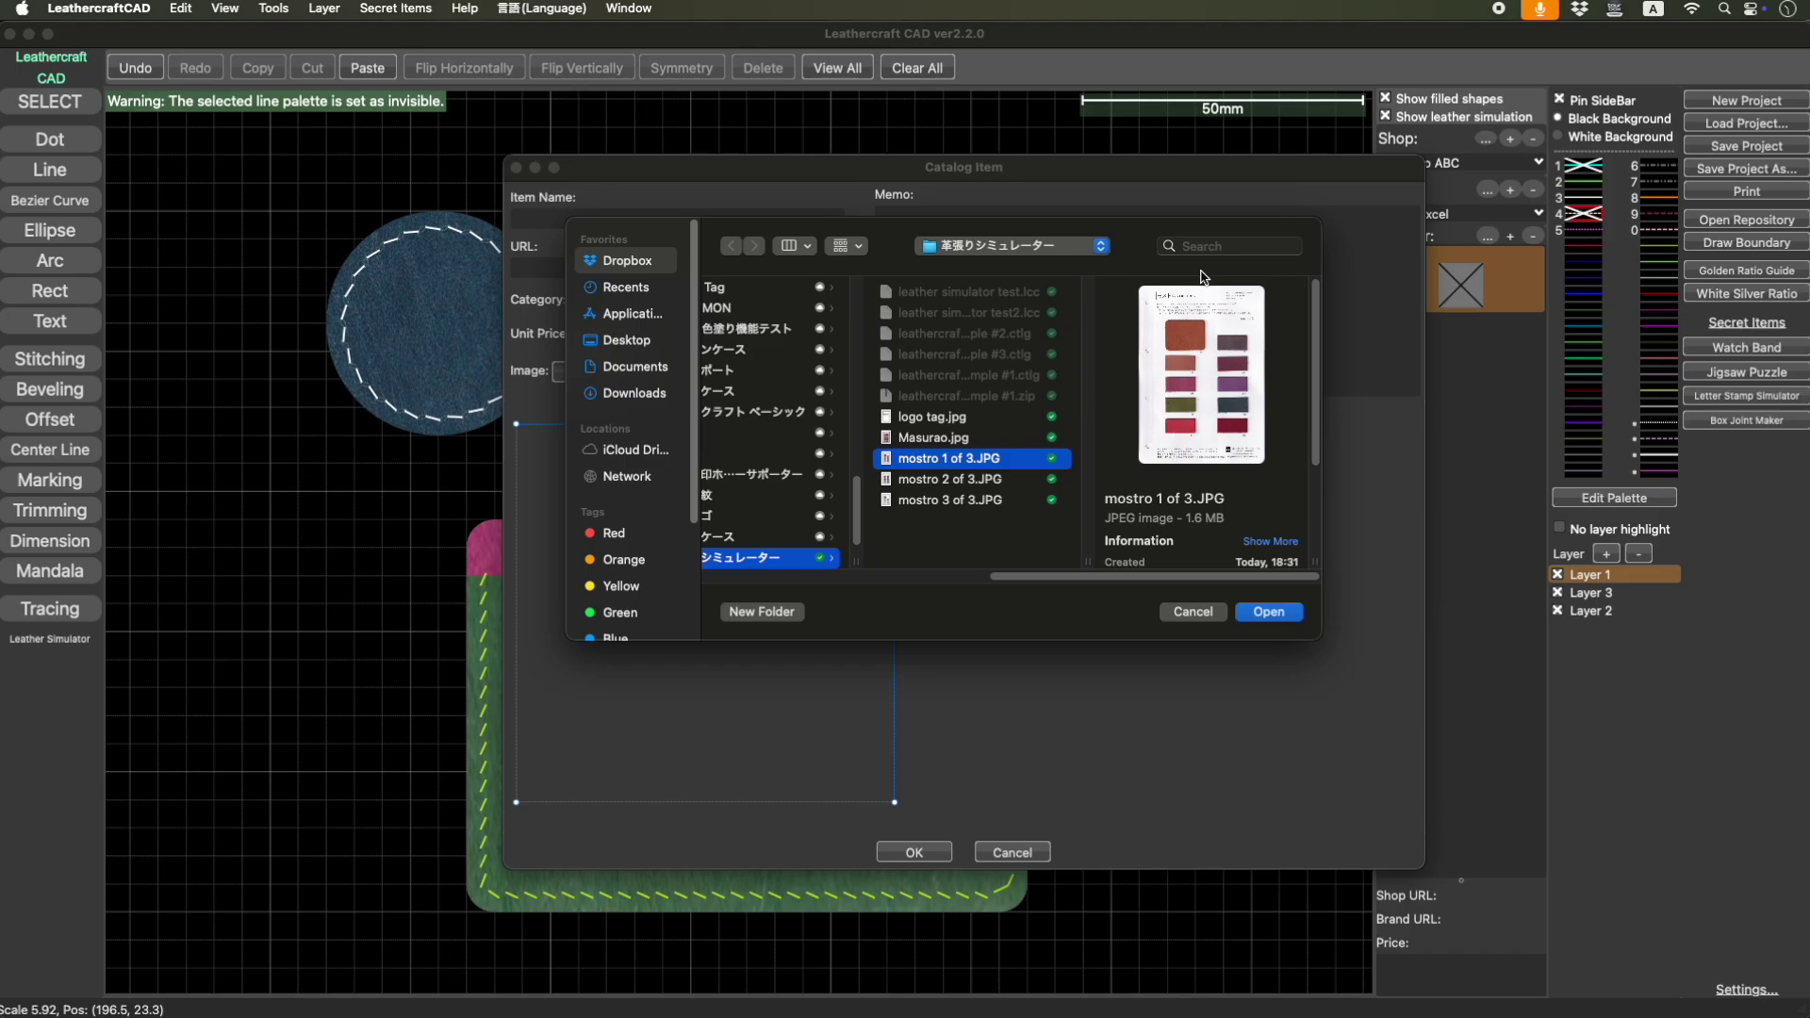
{"action": "left_click", "coordinate": [1261, 612]}
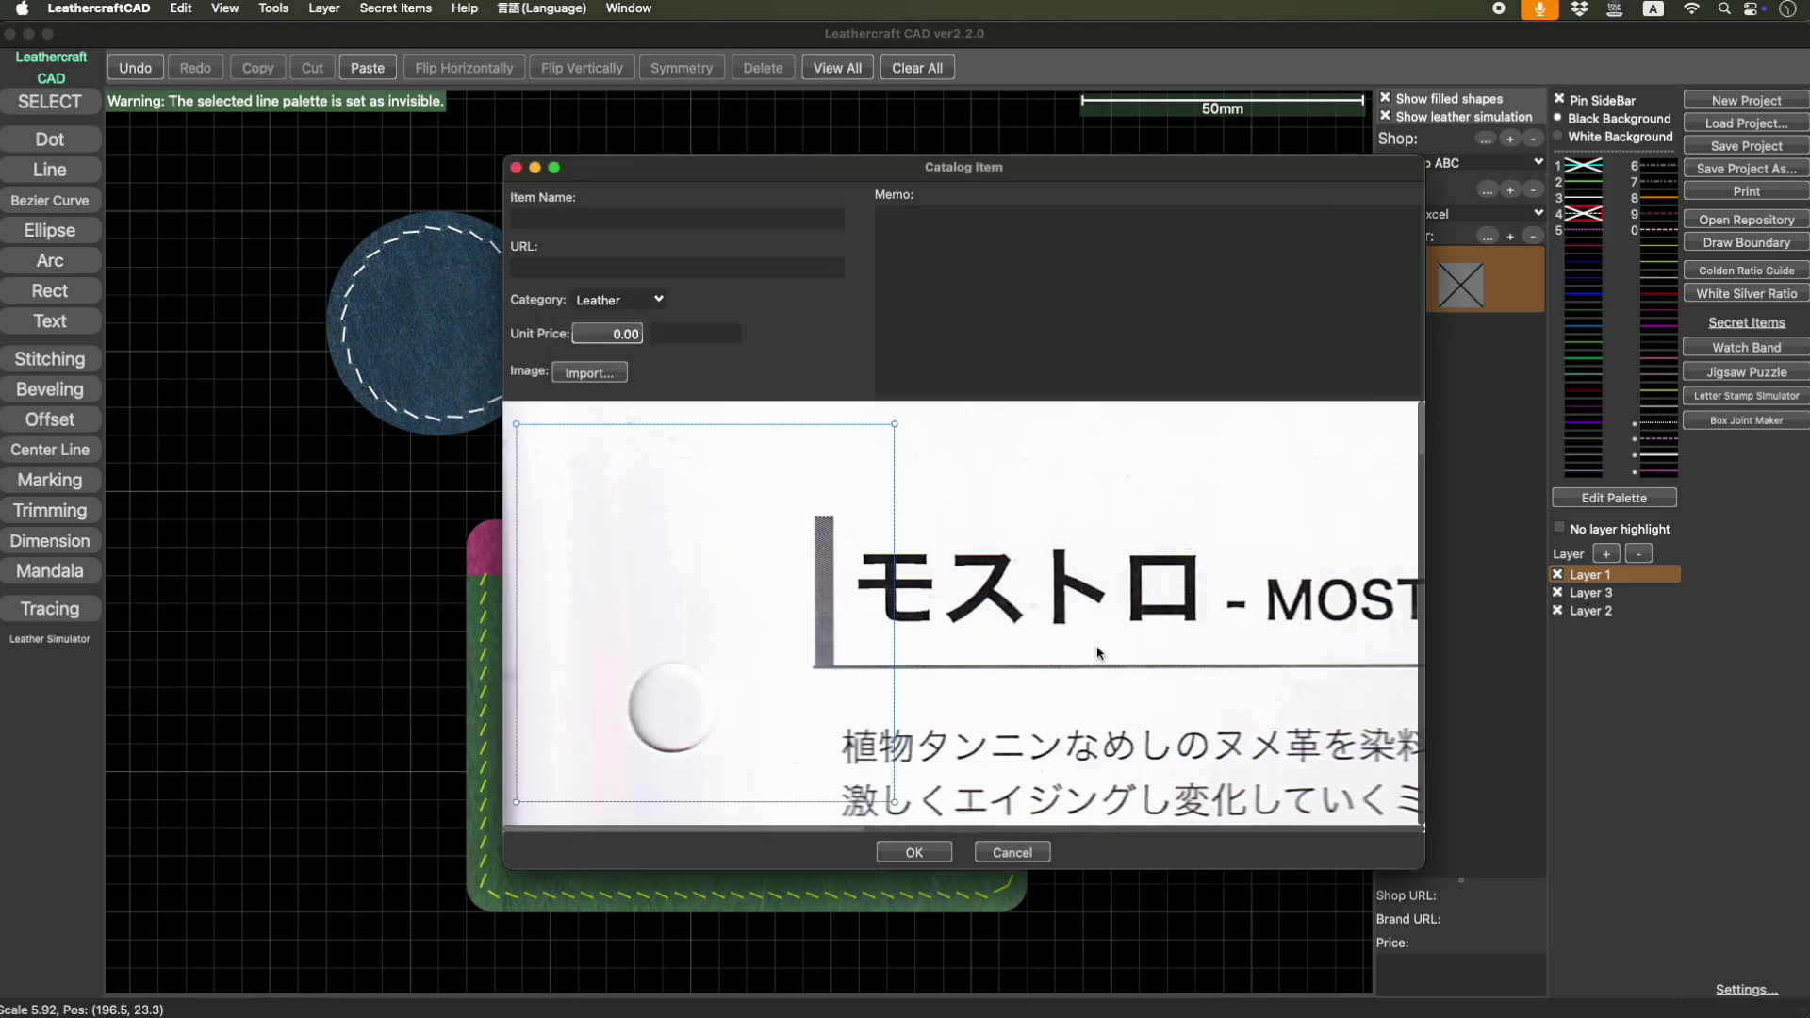
Look over the imported leather sample sheet in the new catalog item's image area.
{"action": "scroll", "coordinate": [1097, 652], "scroll_direction": "down", "scroll_amount": 5}
{"action": "scroll", "coordinate": [1097, 652], "scroll_direction": "up", "scroll_amount": 5}
{"action": "scroll", "coordinate": [1096, 653], "scroll_direction": "down", "scroll_amount": 3}
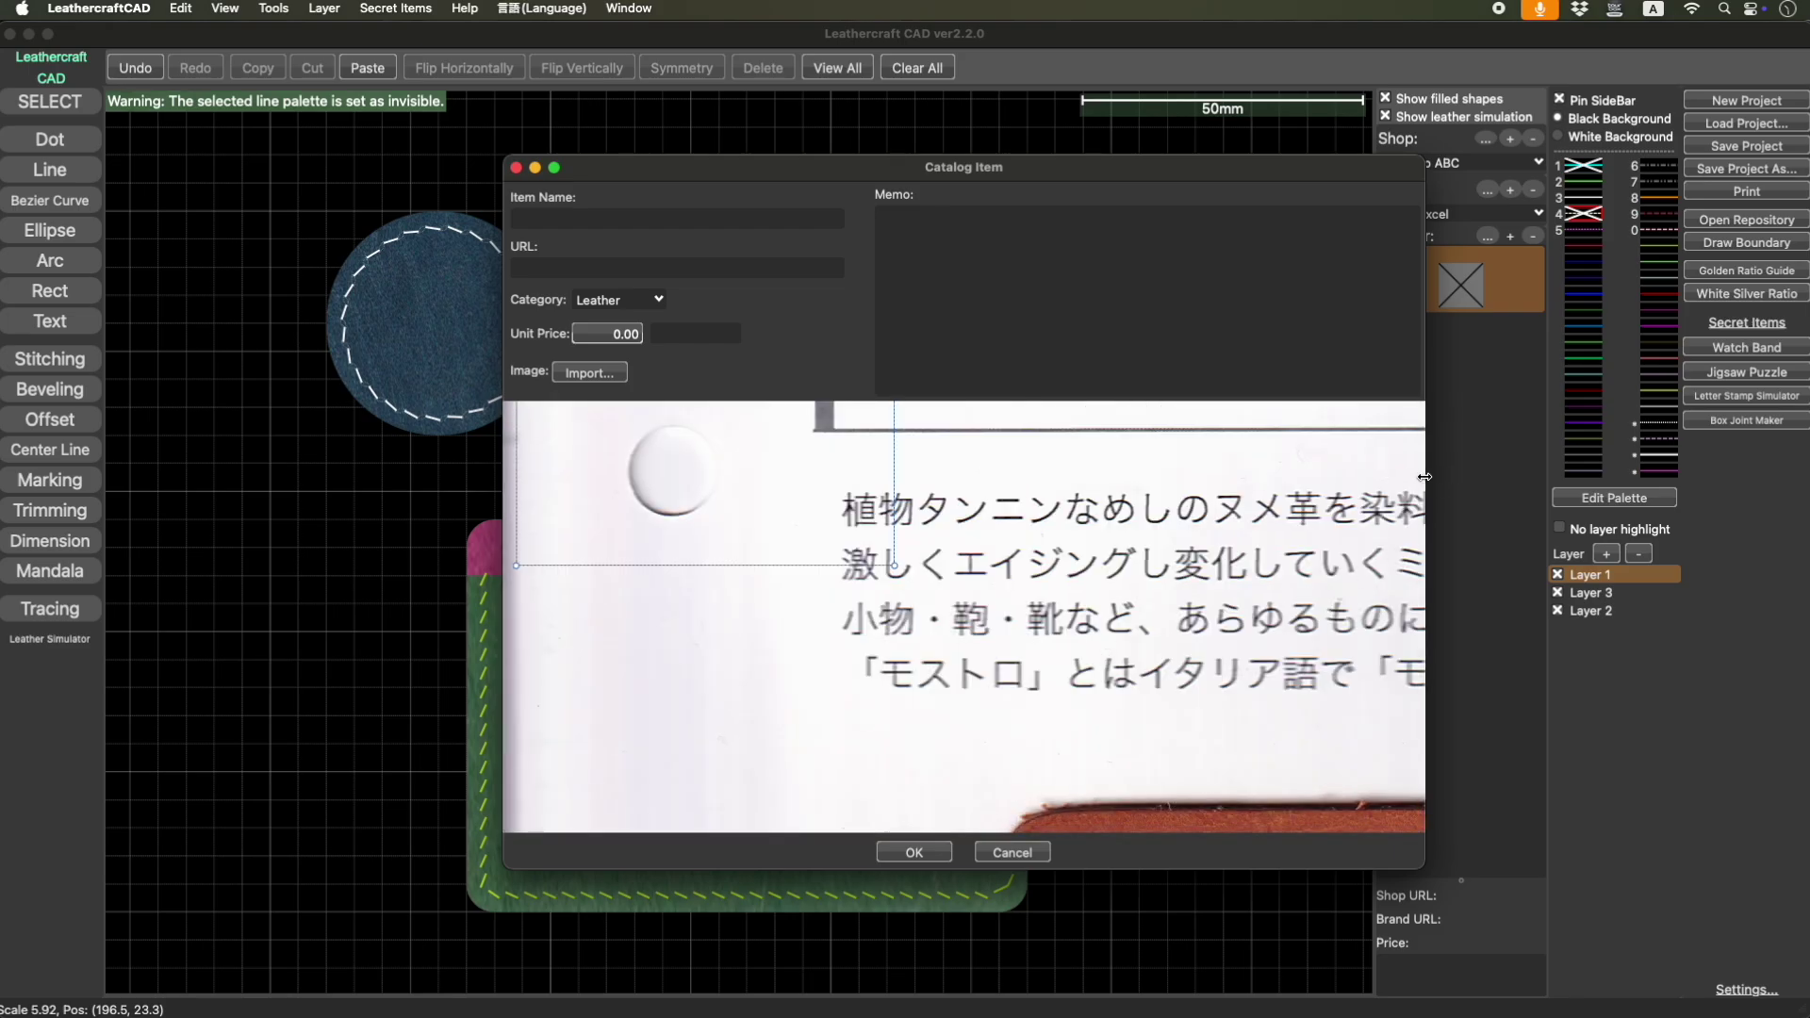
{"action": "scroll", "coordinate": [1226, 490], "scroll_direction": "down", "scroll_amount": 4}
{"action": "scroll", "coordinate": [1226, 491], "scroll_direction": "up", "scroll_amount": 4}
{"action": "scroll", "coordinate": [1226, 490], "scroll_direction": "down", "scroll_amount": 3}
{"action": "scroll", "coordinate": [1226, 490], "scroll_direction": "up", "scroll_amount": 4}
{"action": "scroll", "coordinate": [1226, 491], "scroll_direction": "down", "scroll_amount": 3}
{"action": "scroll", "coordinate": [1225, 490], "scroll_direction": "up", "scroll_amount": 4}
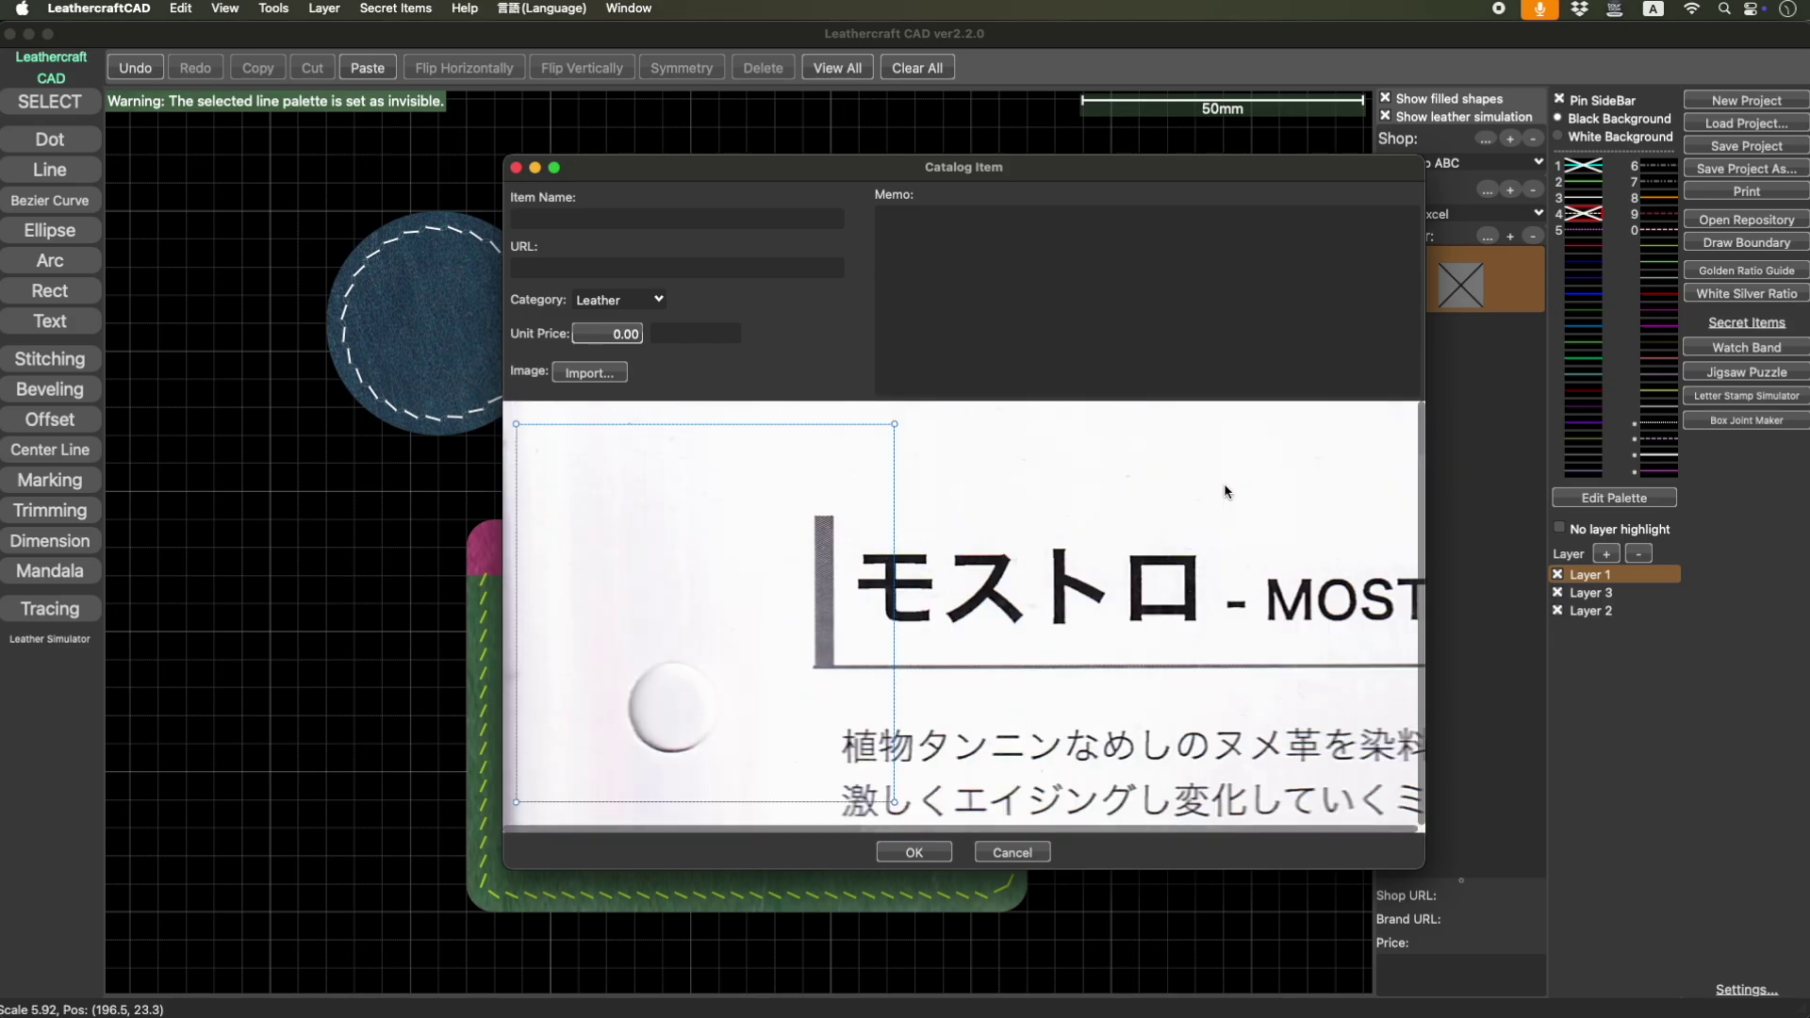
Examine the MOSTRO sheet's heading and leather swatches in the catalog item's image preview.
{"action": "scroll", "coordinate": [1094, 609], "scroll_direction": "down", "scroll_amount": 4}
{"action": "scroll", "coordinate": [1093, 613], "scroll_direction": "up", "scroll_amount": 4}
{"action": "scroll", "coordinate": [1092, 630], "scroll_direction": "down", "scroll_amount": 4}
{"action": "scroll", "coordinate": [1091, 629], "scroll_direction": "right", "scroll_amount": 2}
{"action": "scroll", "coordinate": [1092, 630], "scroll_direction": "up", "scroll_amount": 4}
{"action": "scroll", "coordinate": [1091, 630], "scroll_direction": "left", "scroll_amount": 2}
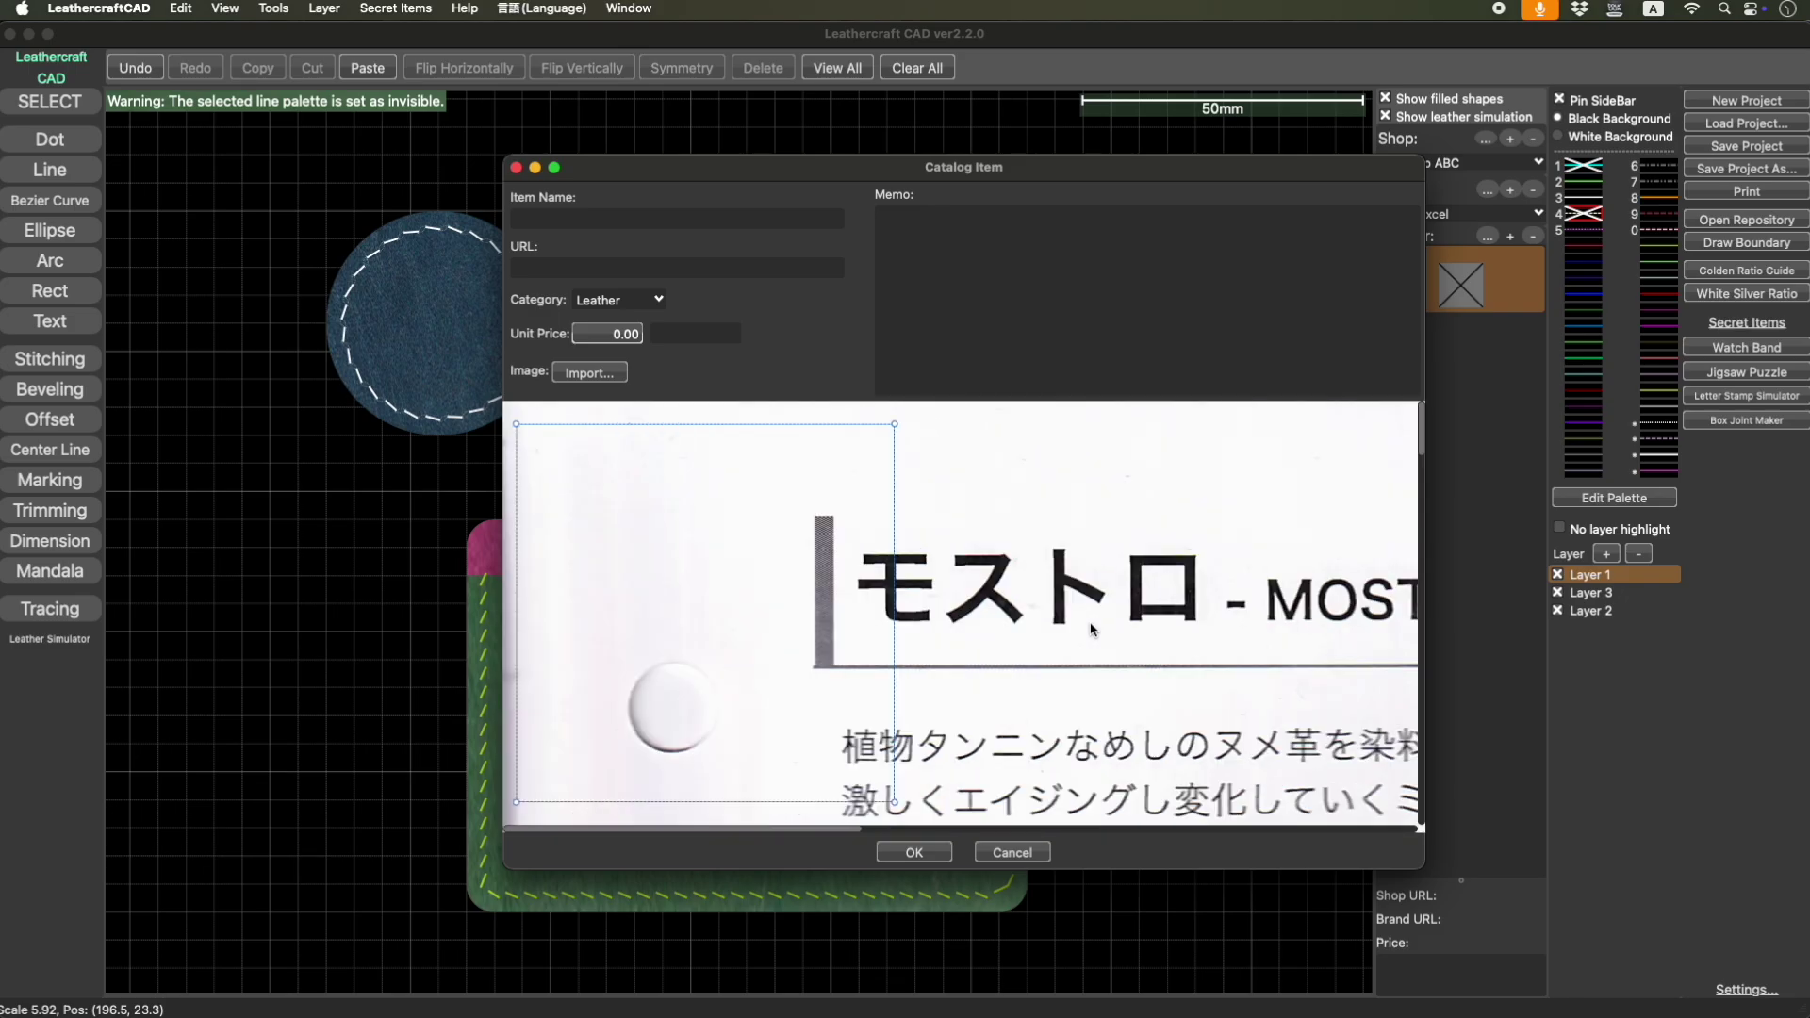
{"action": "scroll", "coordinate": [1091, 629], "scroll_direction": "down", "scroll_amount": 5}
{"action": "scroll", "coordinate": [1091, 629], "scroll_direction": "up", "scroll_amount": 4}
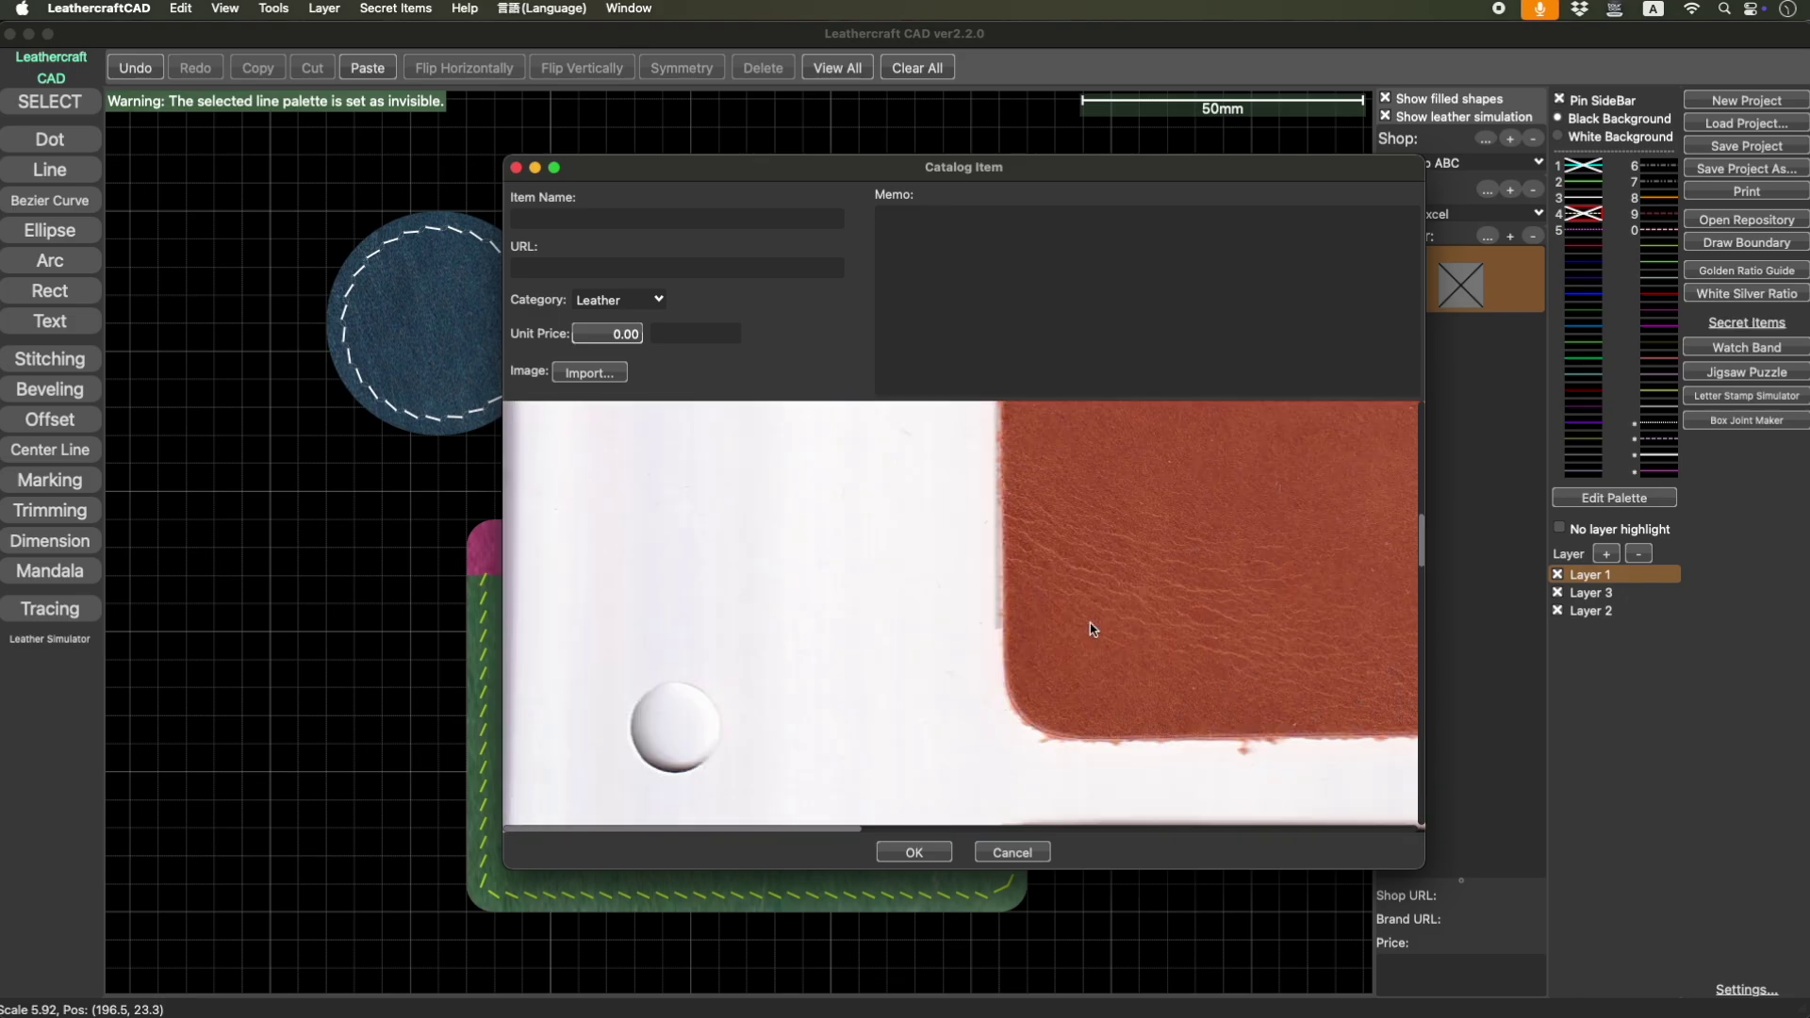
{"action": "scroll", "coordinate": [1091, 629], "scroll_direction": "up", "scroll_amount": 1}
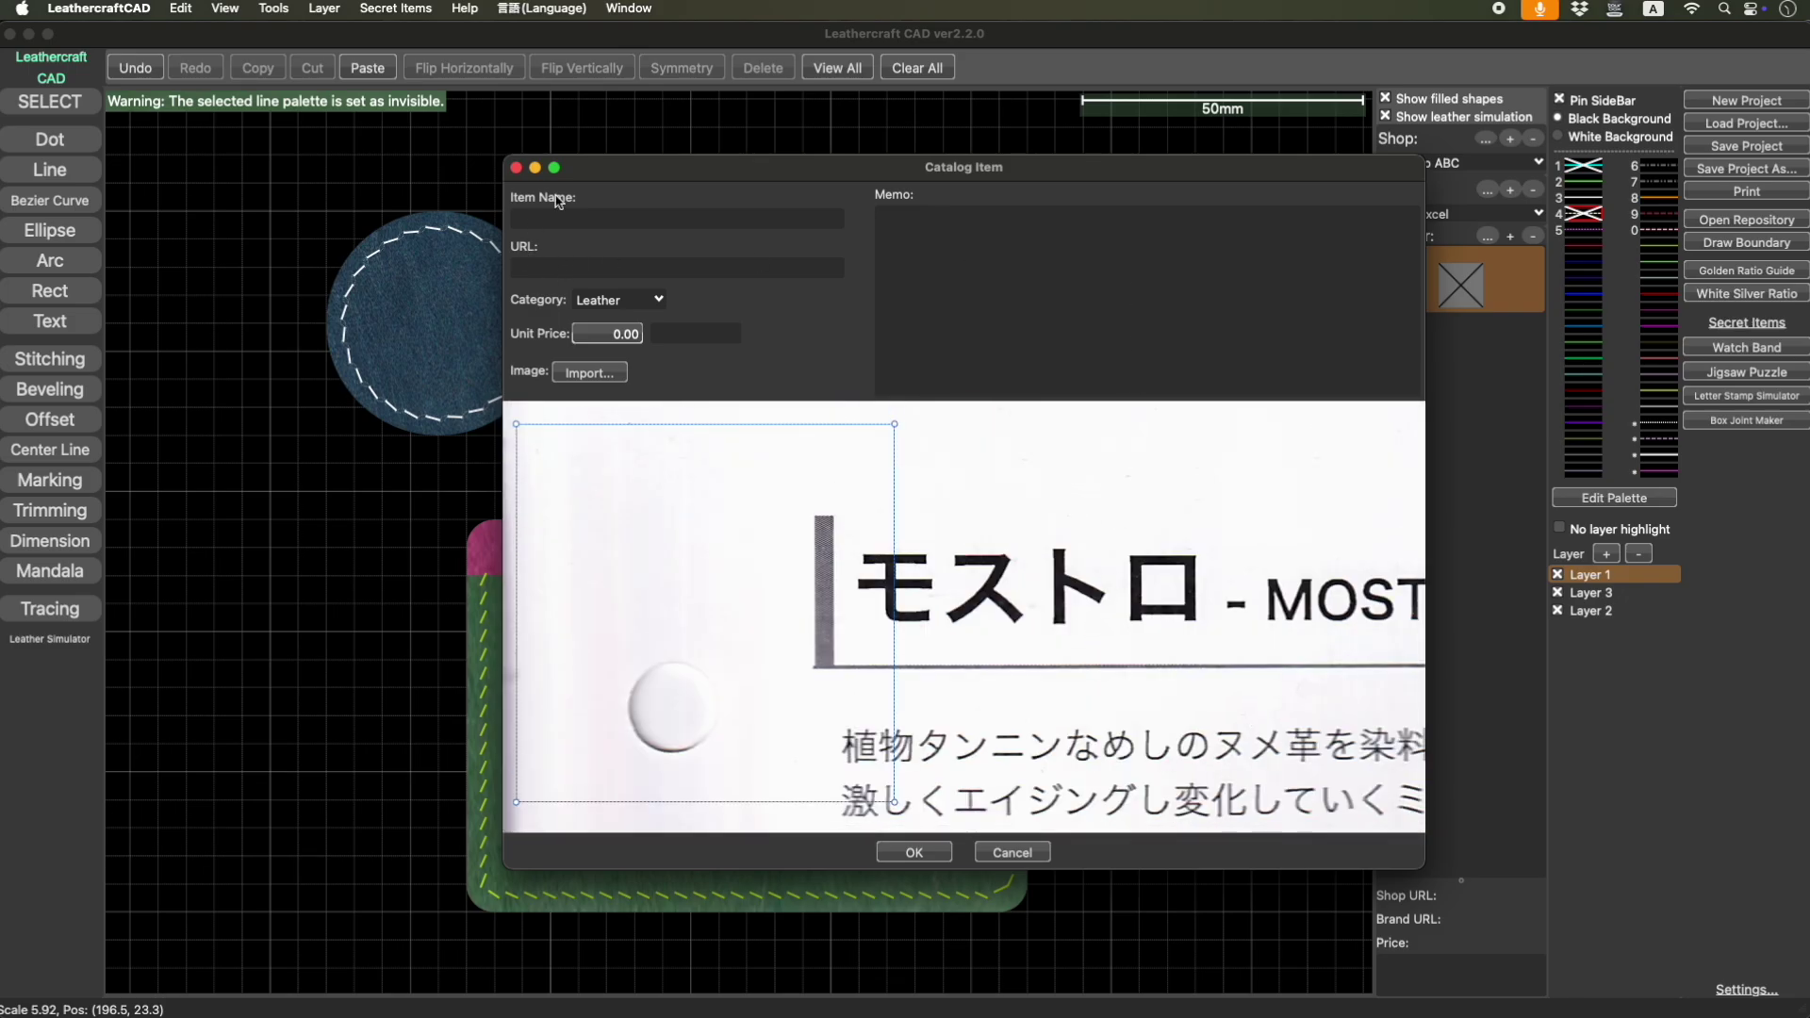
Maximize the Catalog Item window and fit the crop frame inside the large brown leather swatch labelled 178.
{"action": "left_click", "coordinate": [557, 166]}
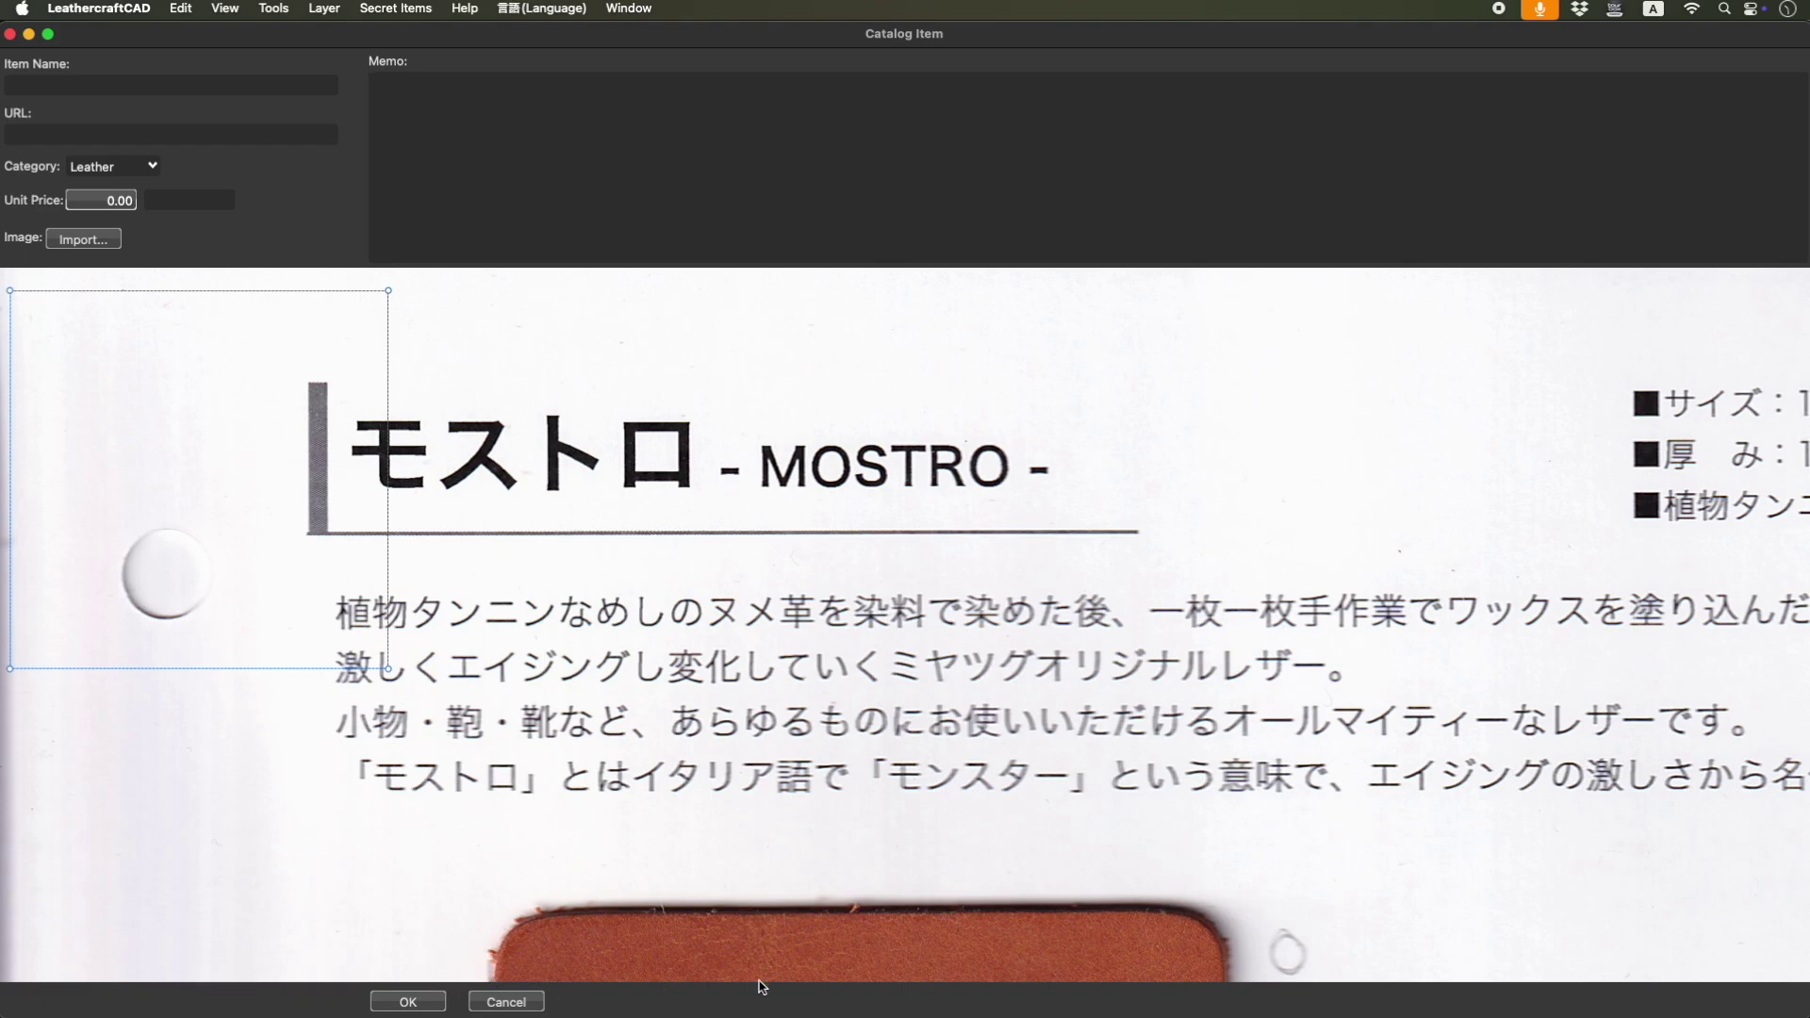
{"action": "scroll", "coordinate": [338, 644], "scroll_direction": "down", "scroll_amount": 2}
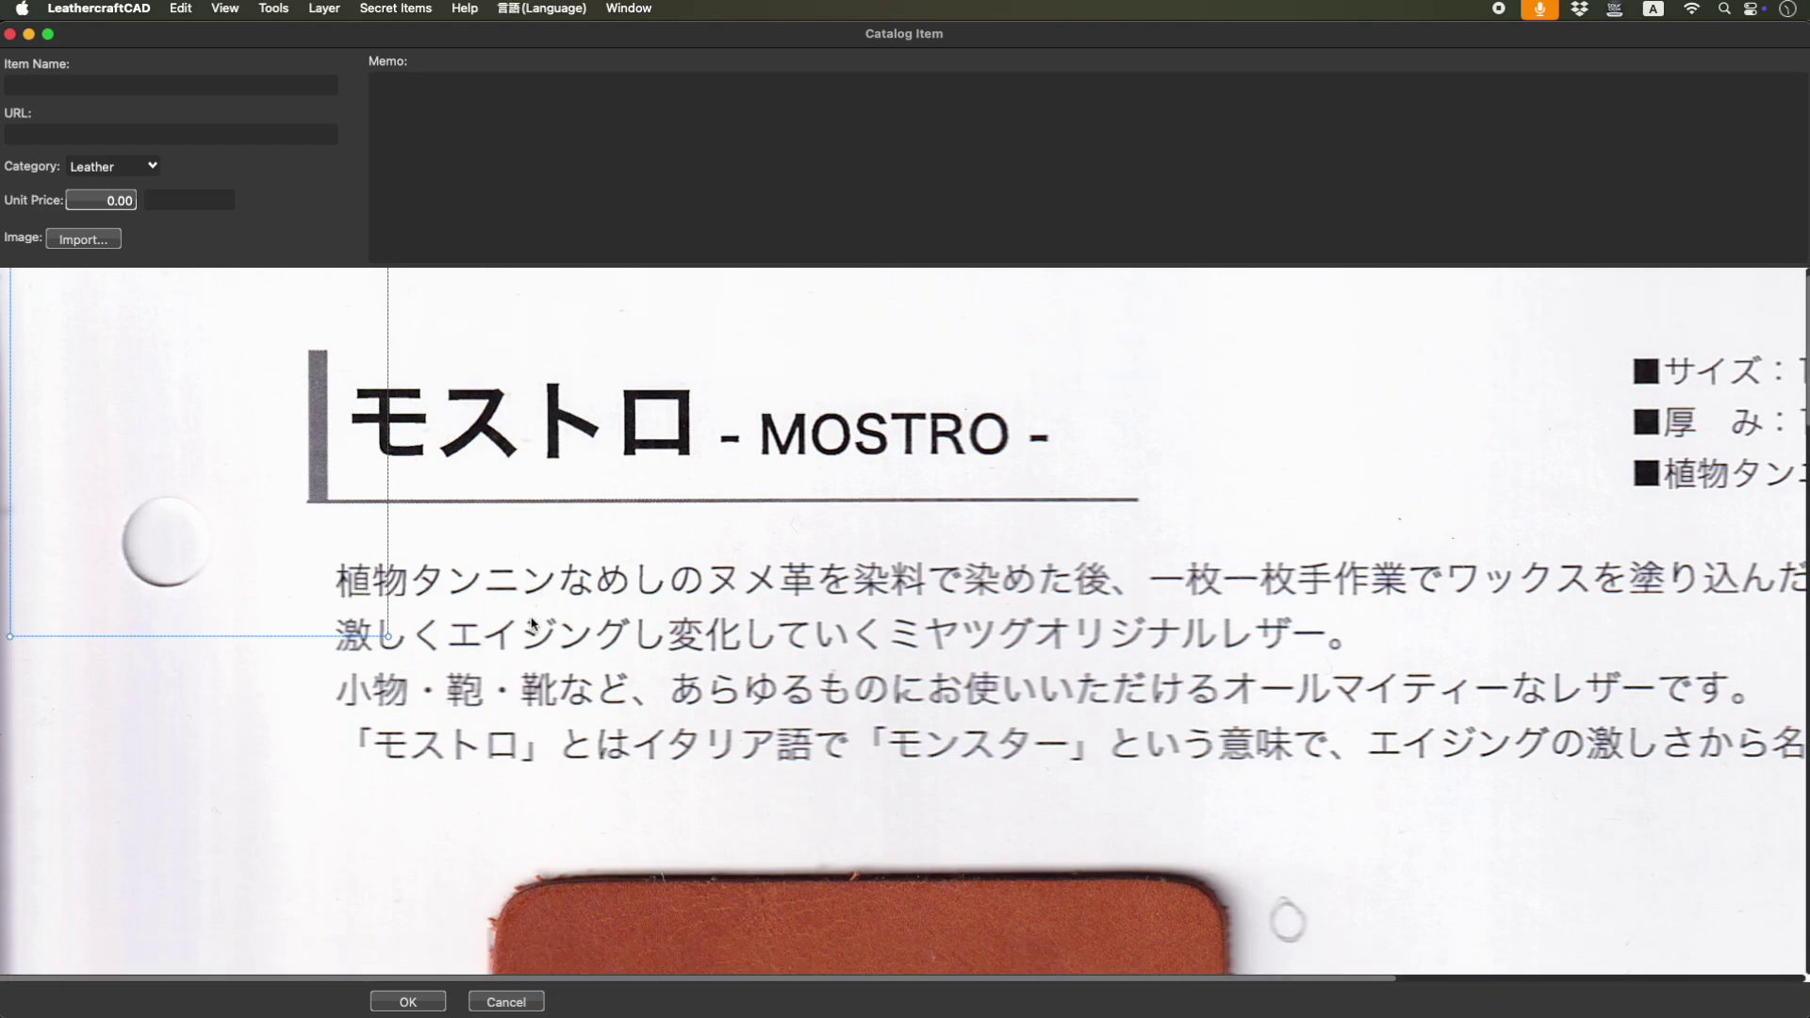
{"action": "left_click_drag", "start_coordinate": [143, 377], "coordinate": [607, 626]}
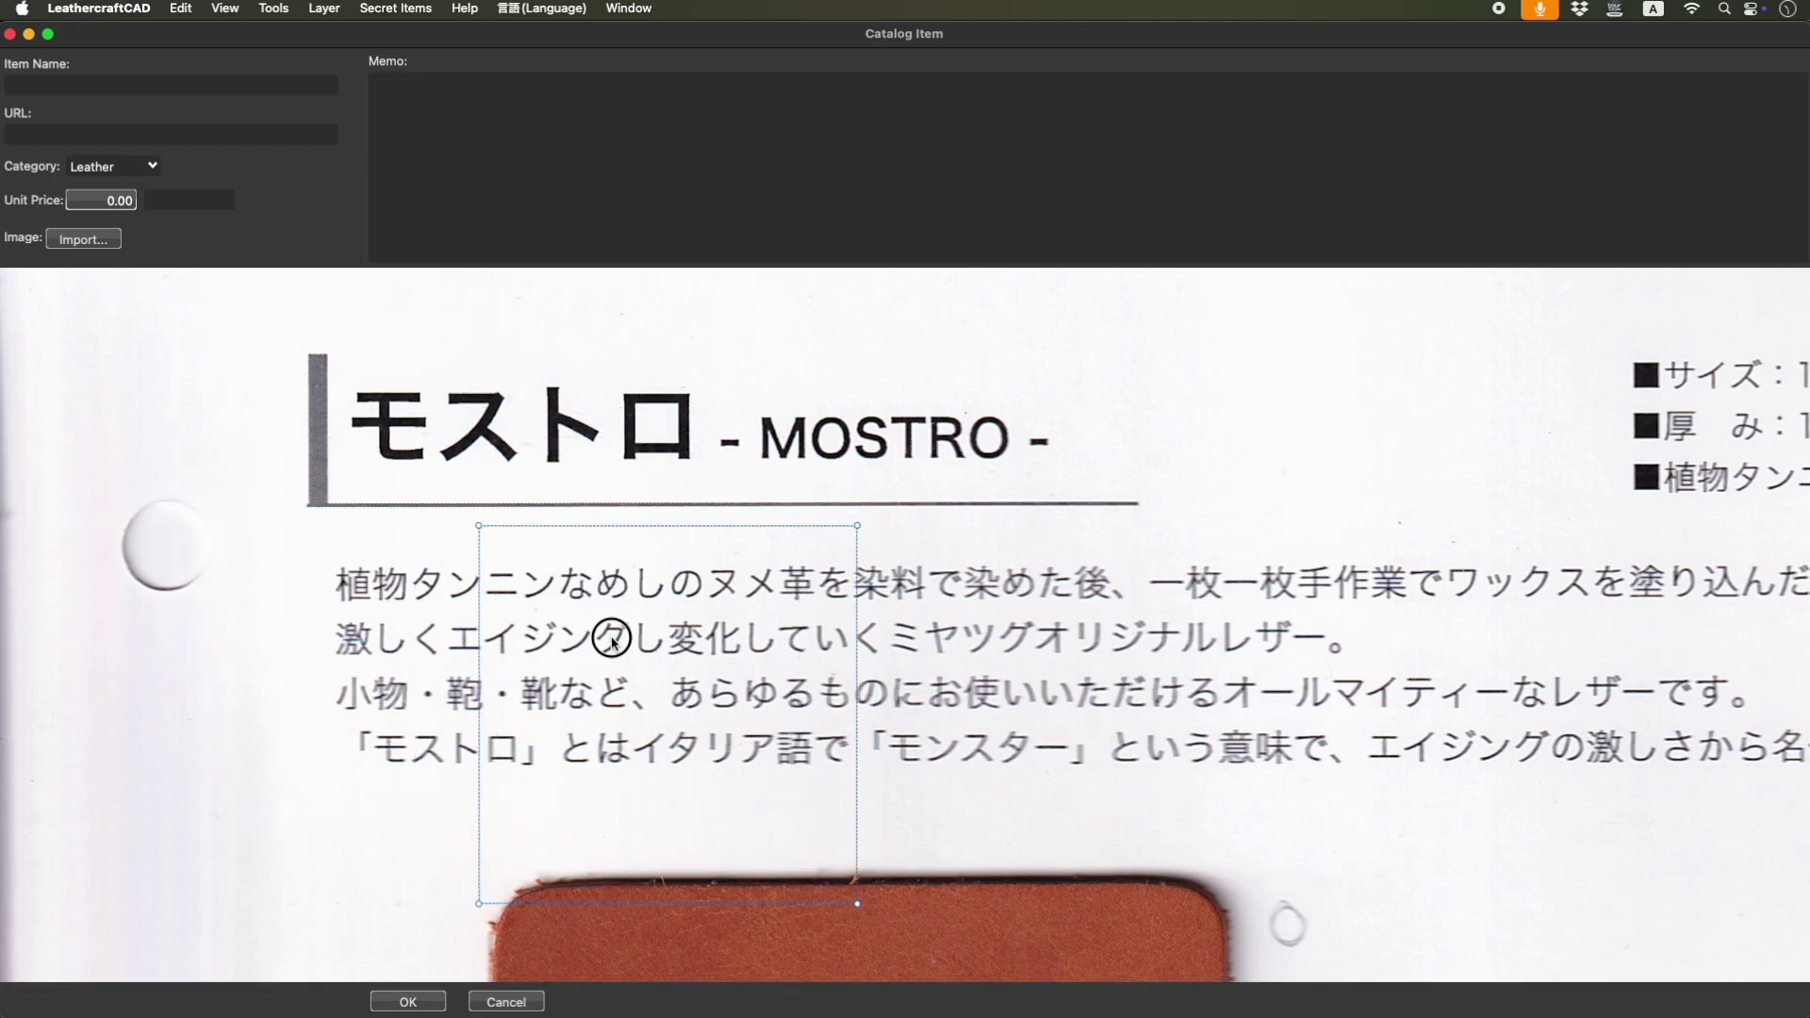
{"action": "scroll", "coordinate": [603, 637], "scroll_direction": "down", "scroll_amount": 5}
{"action": "scroll", "coordinate": [604, 636], "scroll_direction": "down", "scroll_amount": 4}
{"action": "left_click_drag", "start_coordinate": [648, 435], "coordinate": [714, 748]}
{"action": "scroll", "coordinate": [714, 747], "scroll_direction": "down", "scroll_amount": 8}
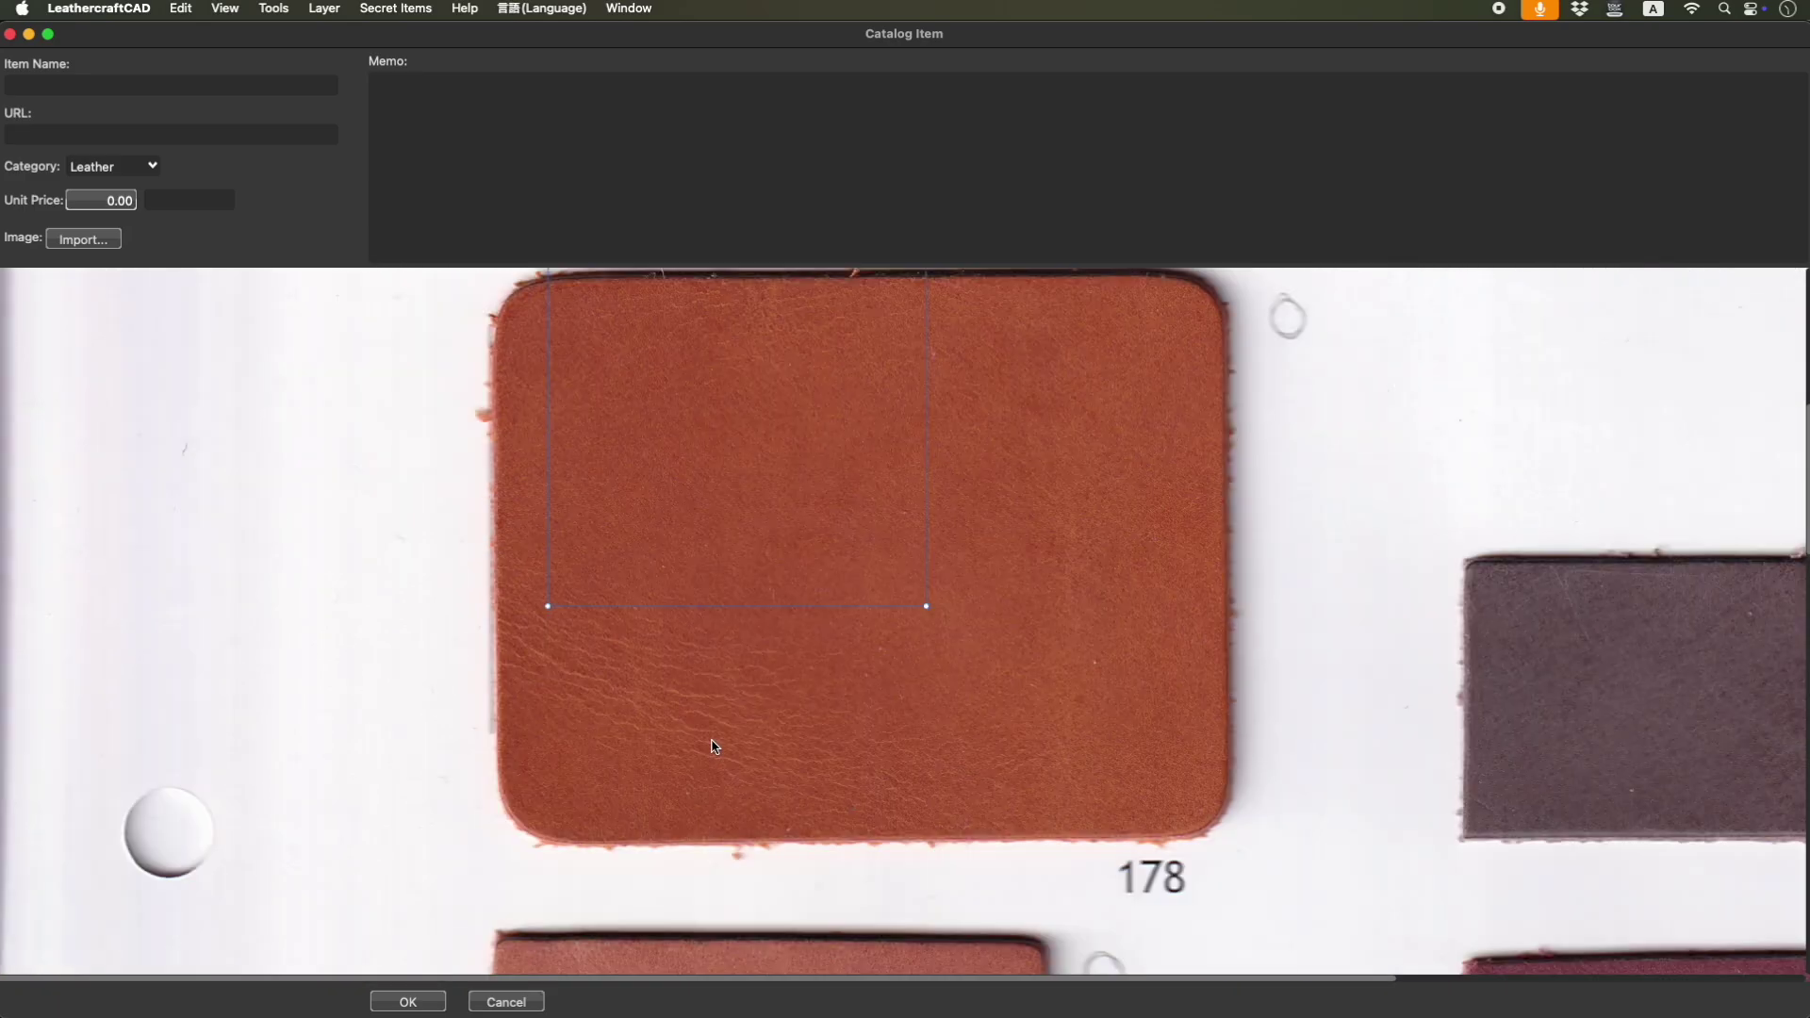
{"action": "left_click_drag", "start_coordinate": [753, 488], "coordinate": [801, 587]}
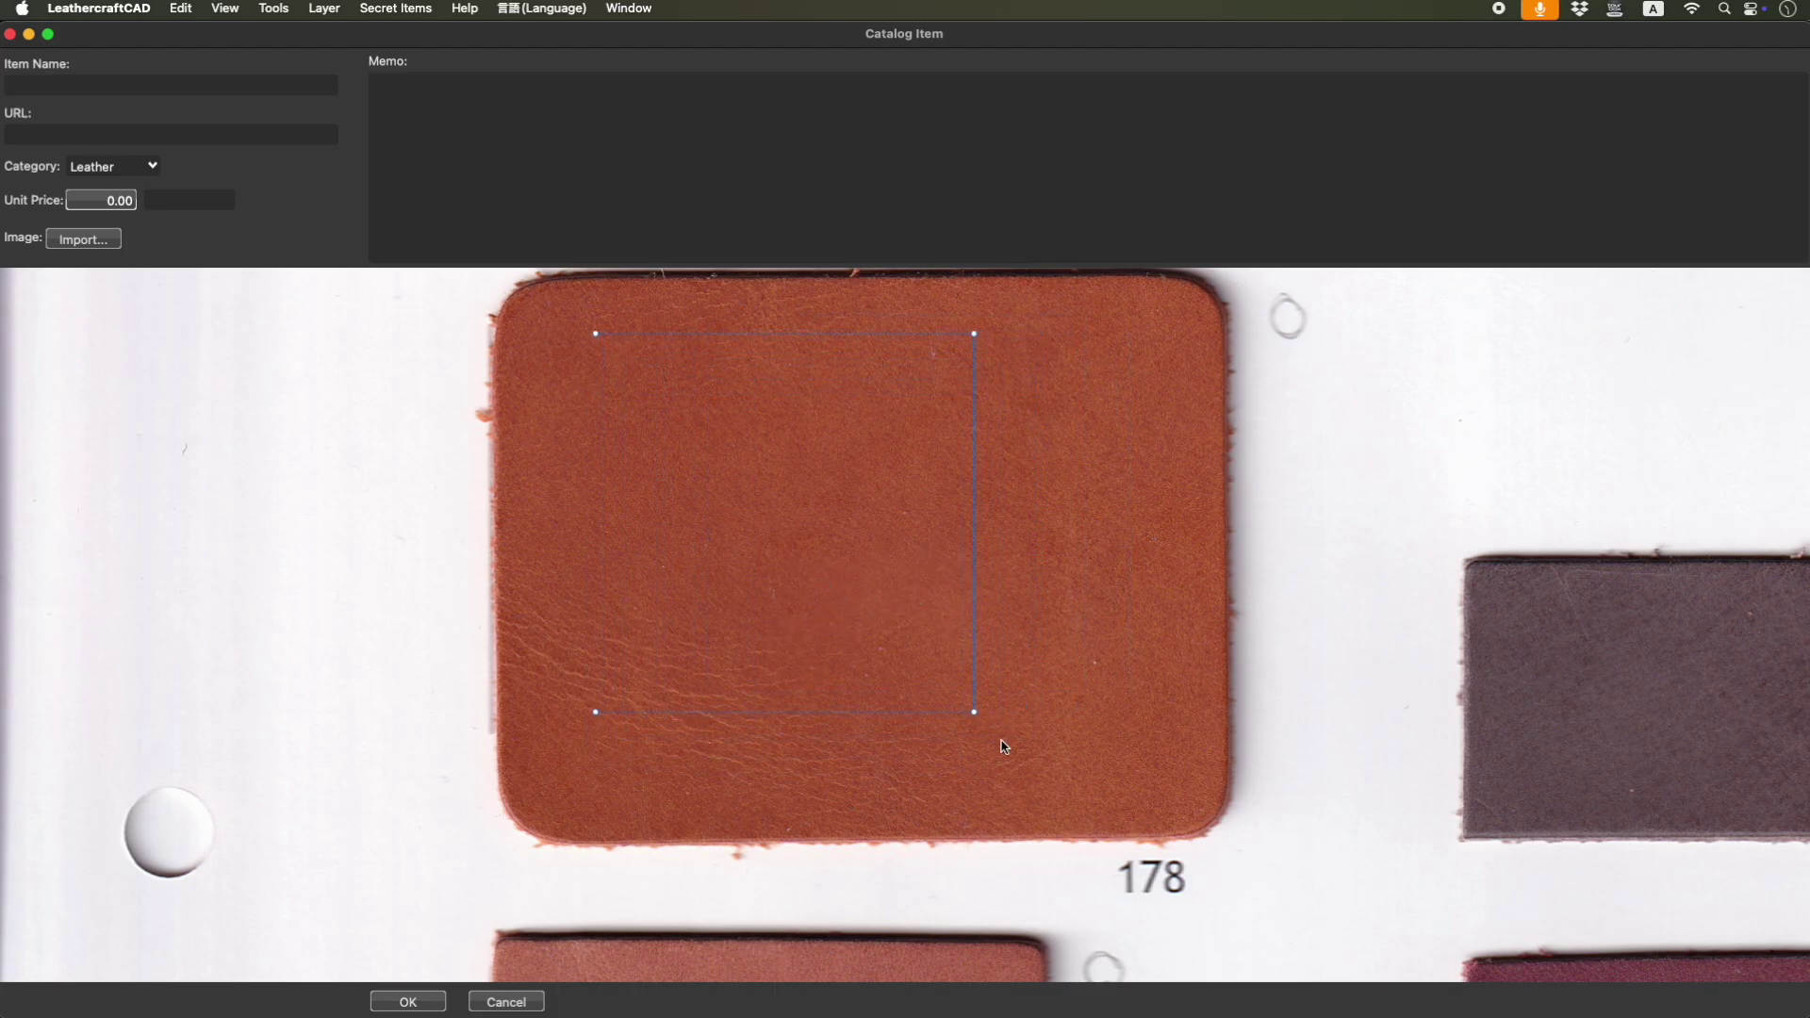
{"action": "left_click_drag", "start_coordinate": [976, 719], "coordinate": [1050, 695]}
{"action": "left_click_drag", "start_coordinate": [936, 484], "coordinate": [950, 520]}
Name the leather item "Brown", leave its URL empty, set the unit price to 12.00 and save the item.
{"action": "left_click", "coordinate": [190, 87]}
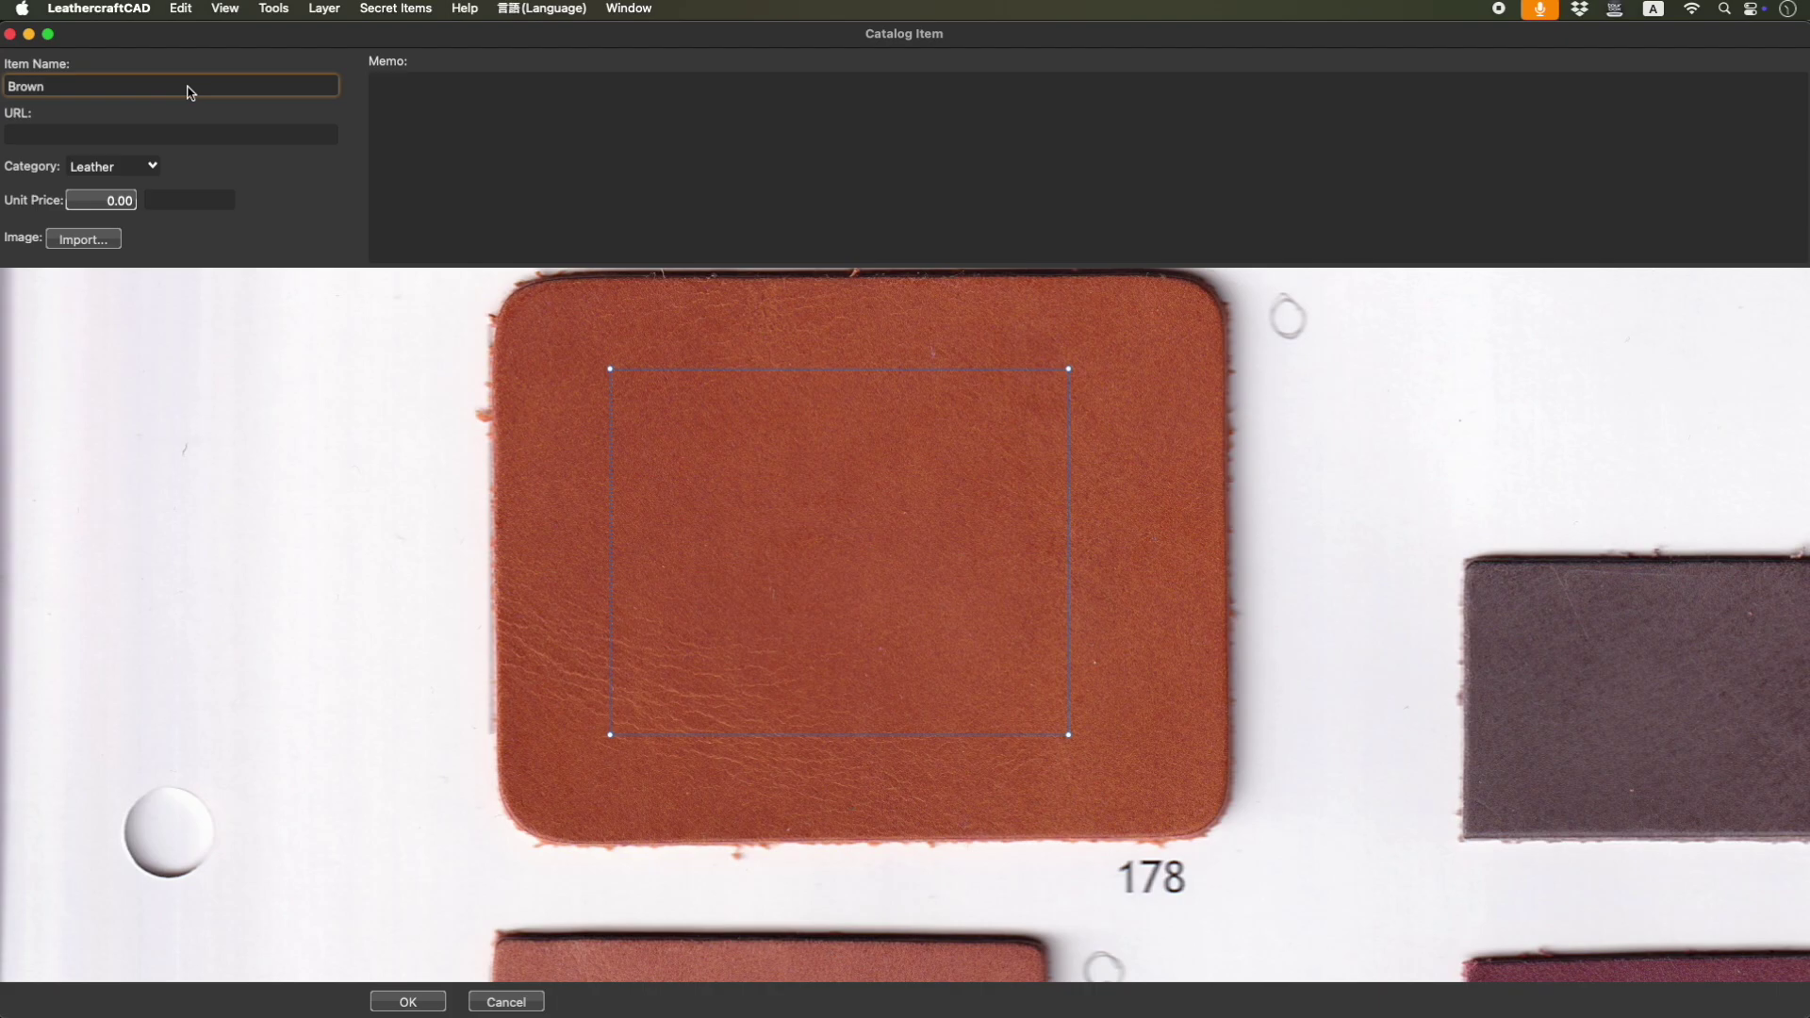
{"action": "left_click", "coordinate": [105, 133]}
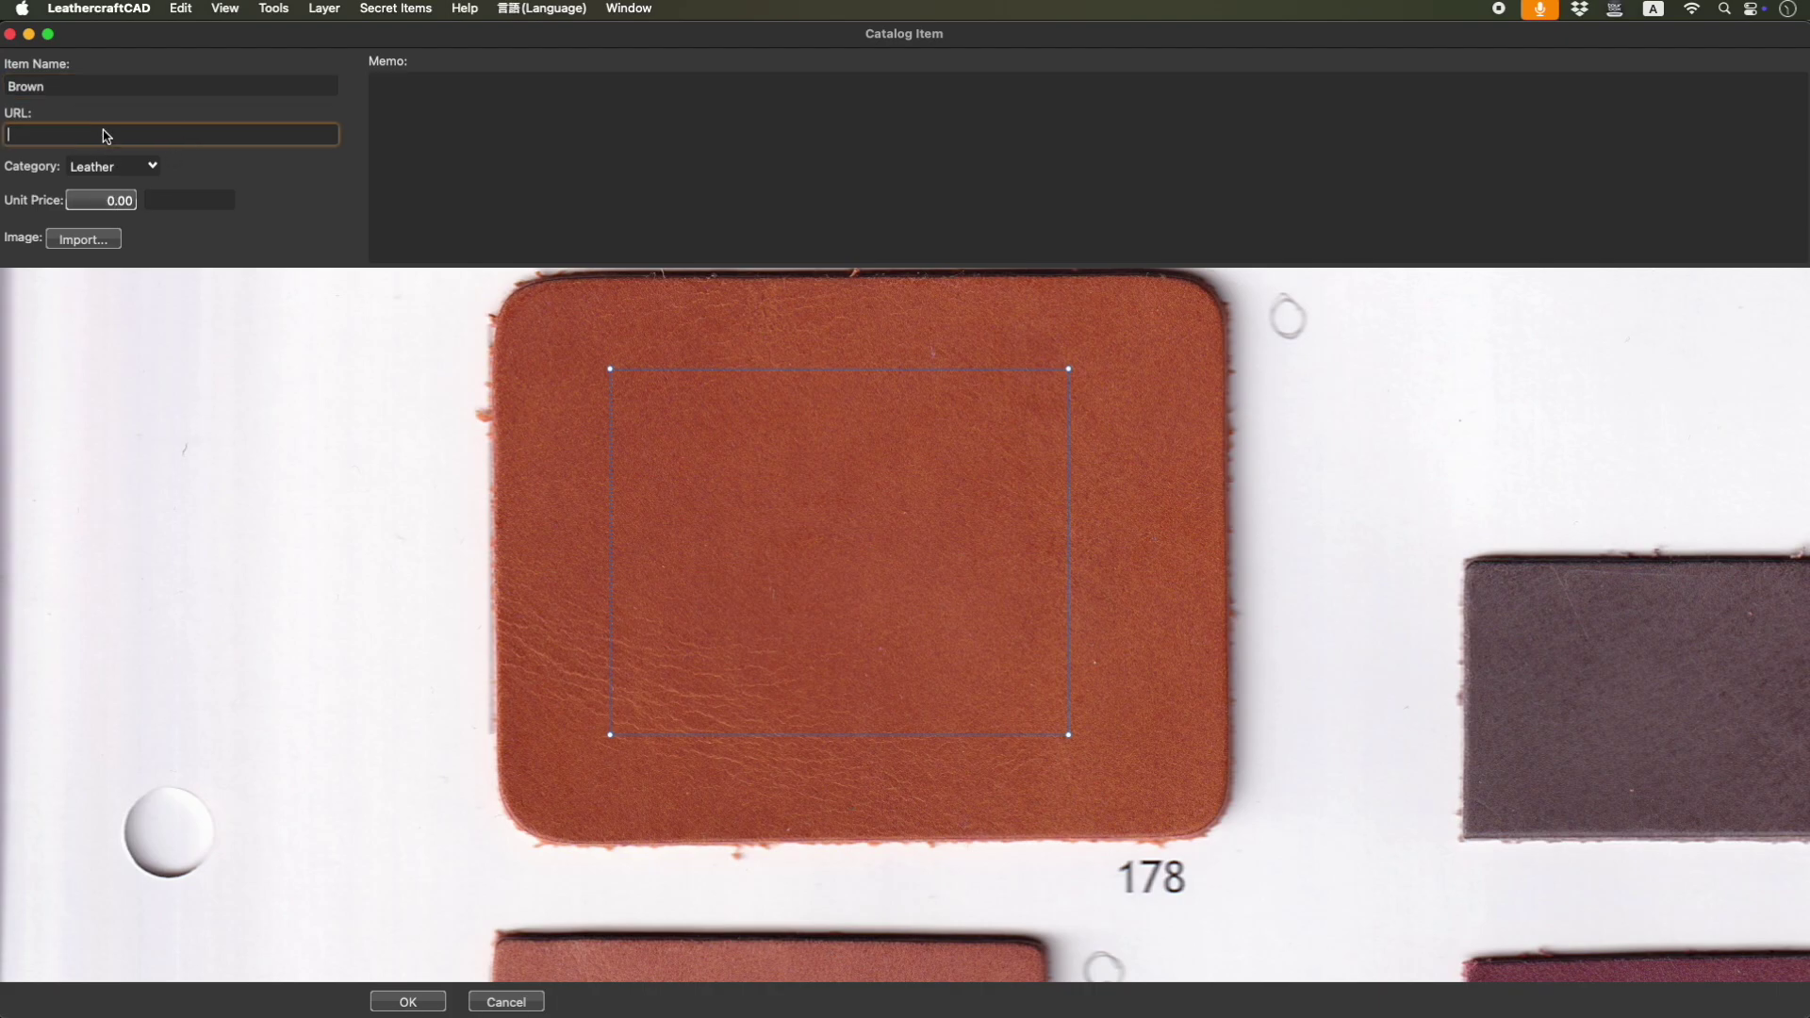
{"action": "left_click", "coordinate": [109, 201]}
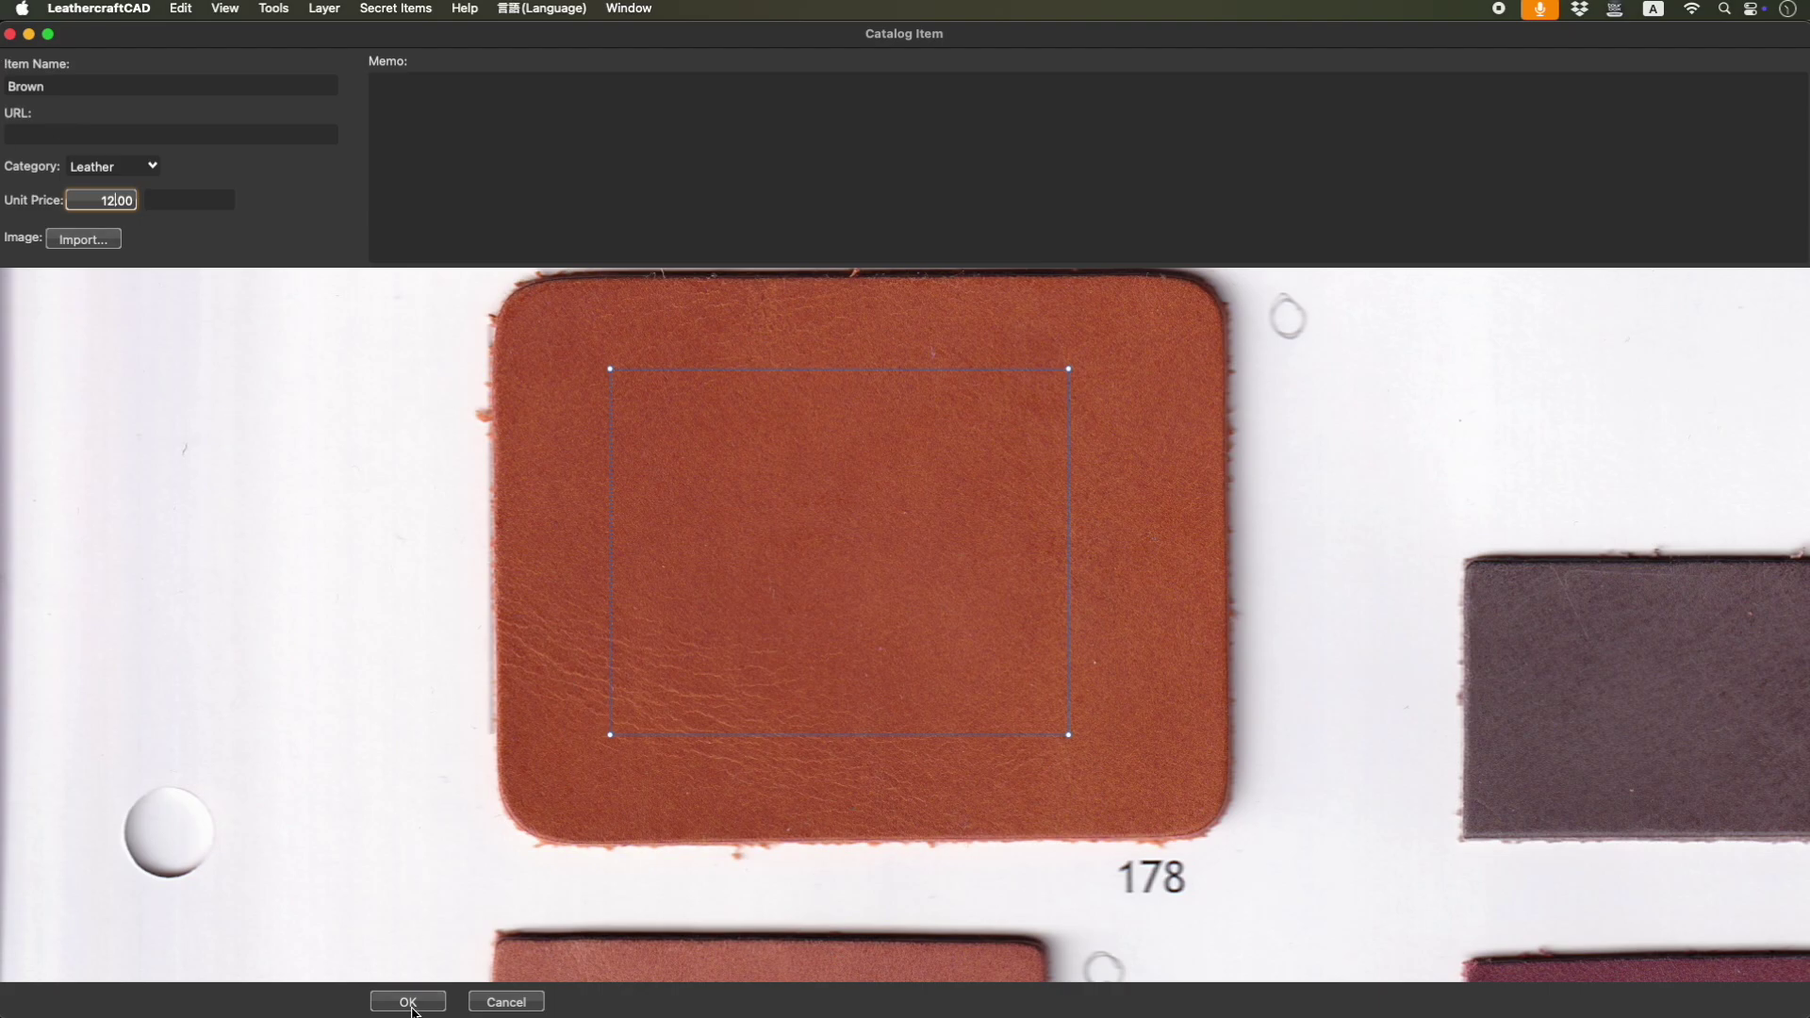
{"action": "left_click", "coordinate": [112, 201]}
{"action": "left_click", "coordinate": [409, 1002]}
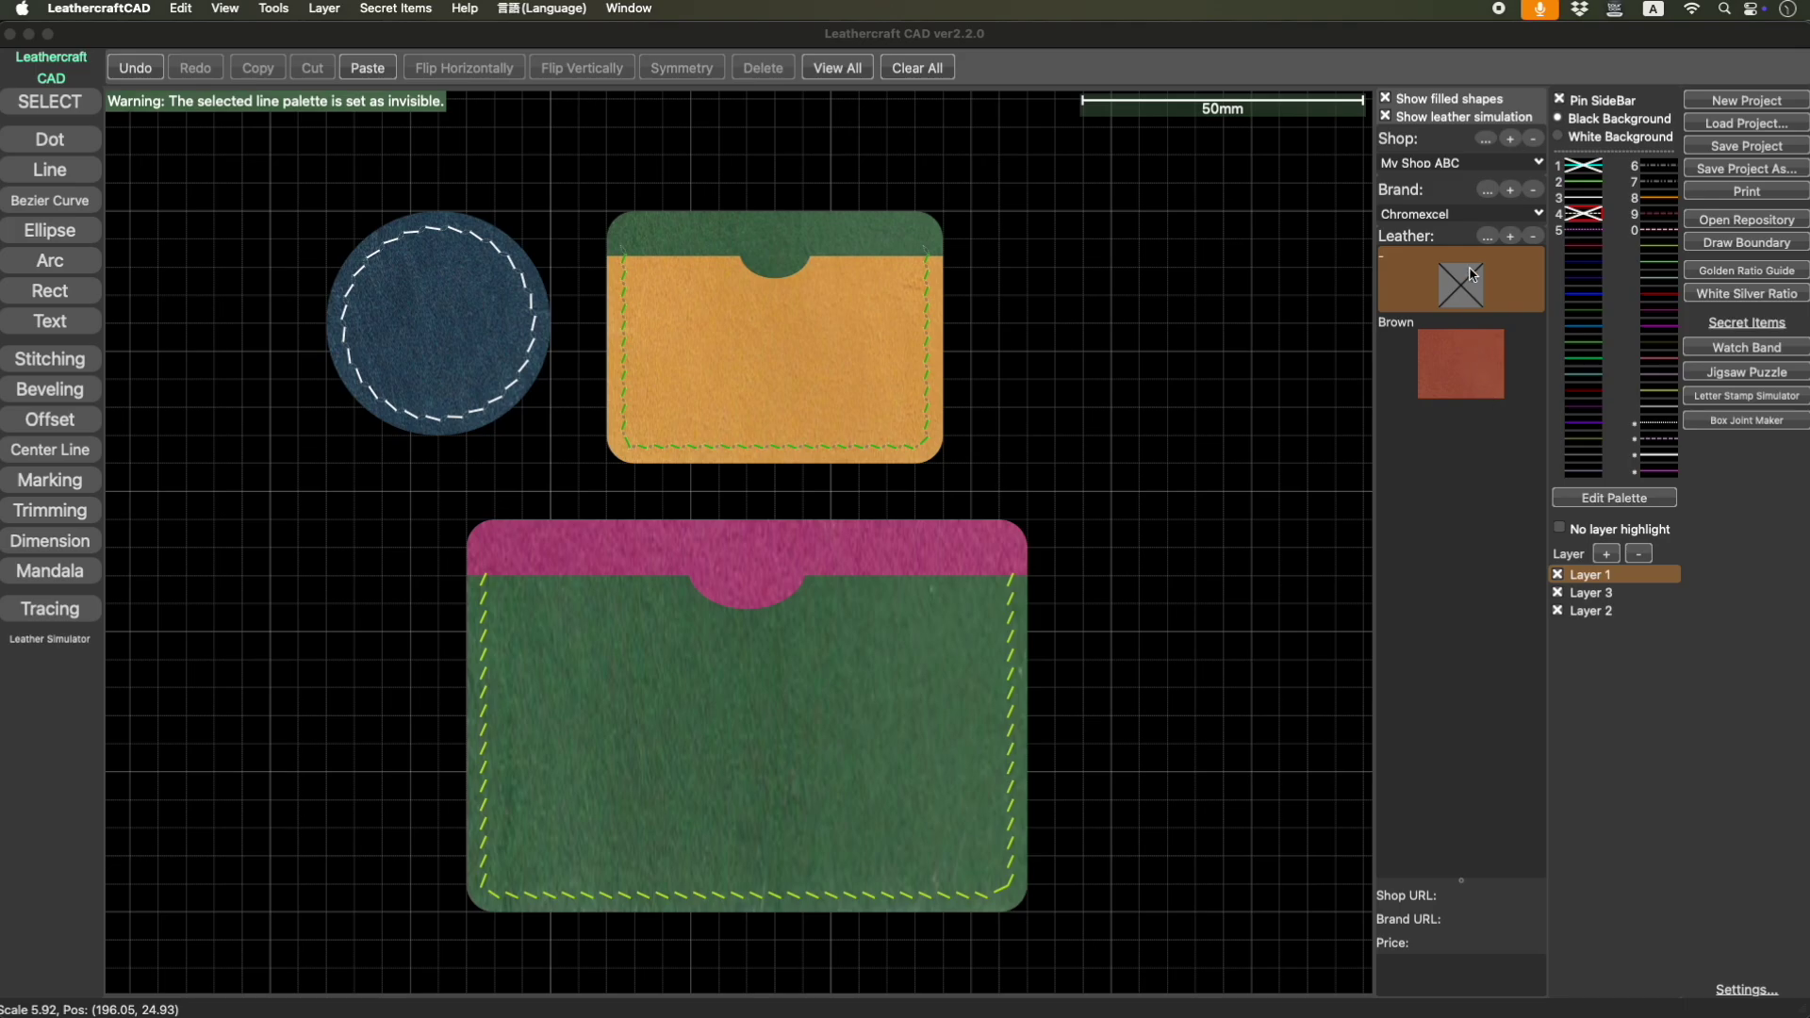
Start another leather item under the Chromexcel brand and import the image "mostro 3 of 3.JPG" into it.
{"action": "left_click", "coordinate": [1512, 237]}
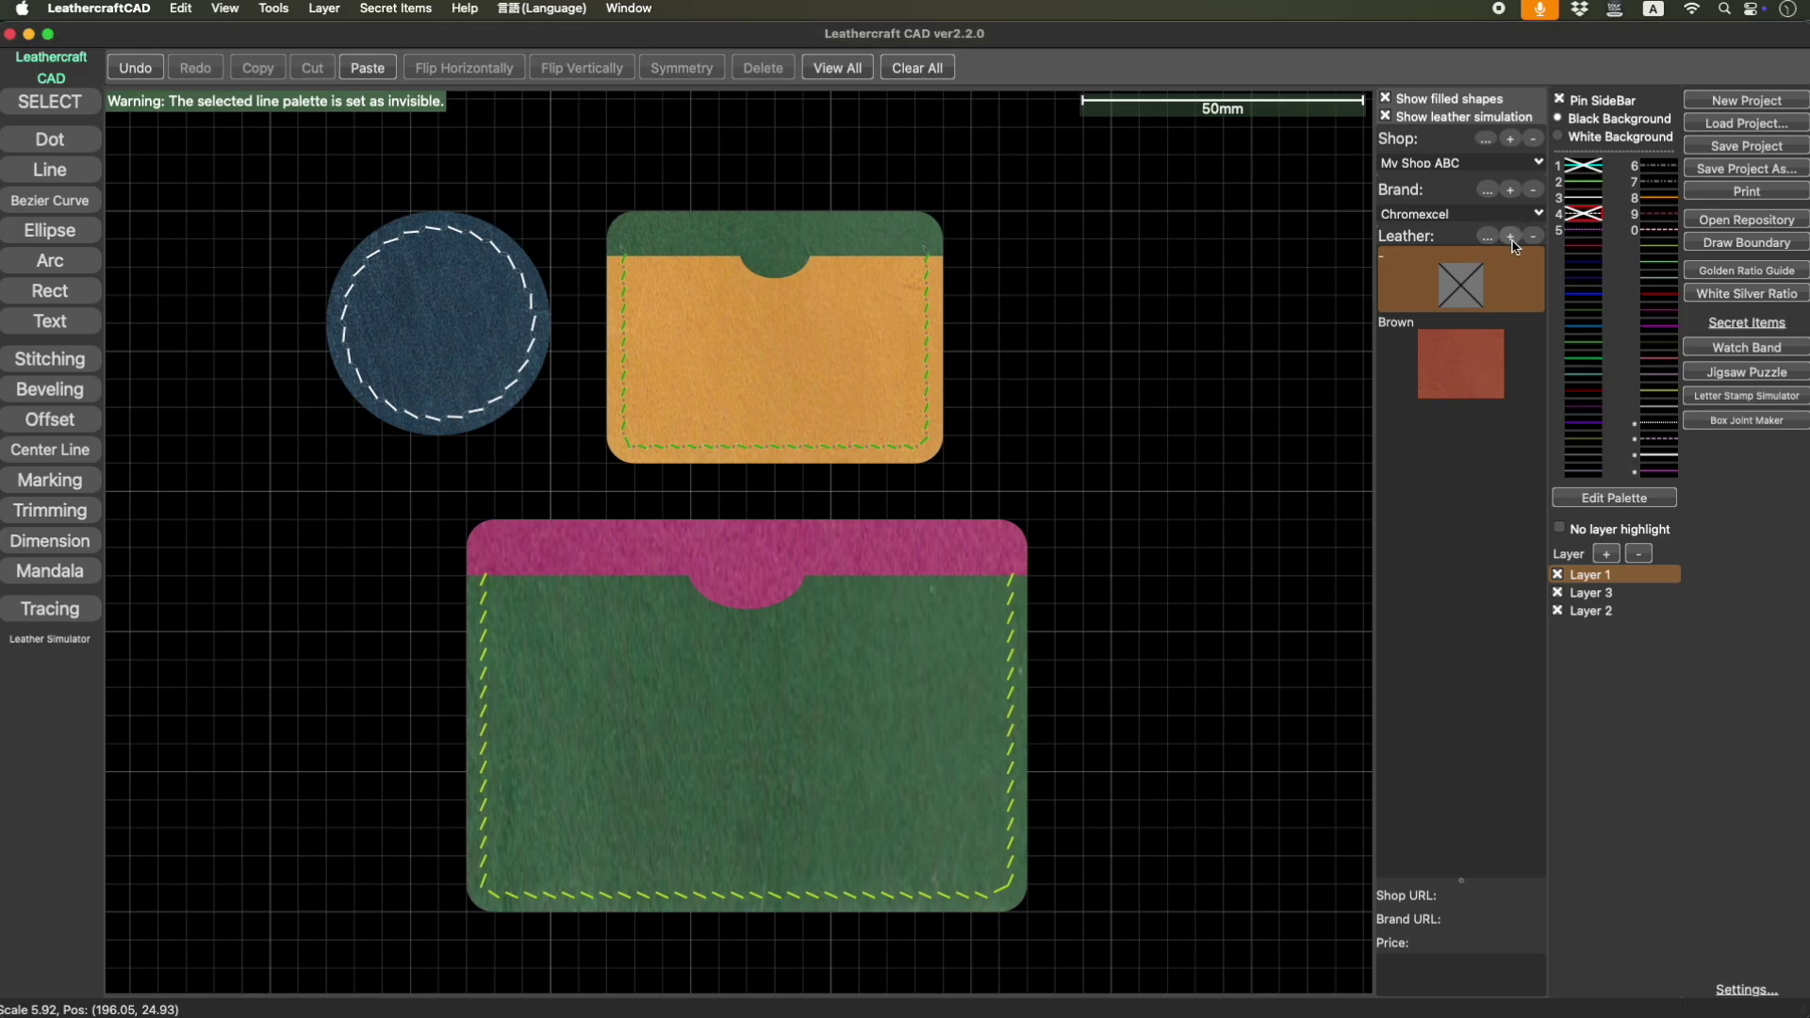
{"action": "left_click", "coordinate": [1511, 238]}
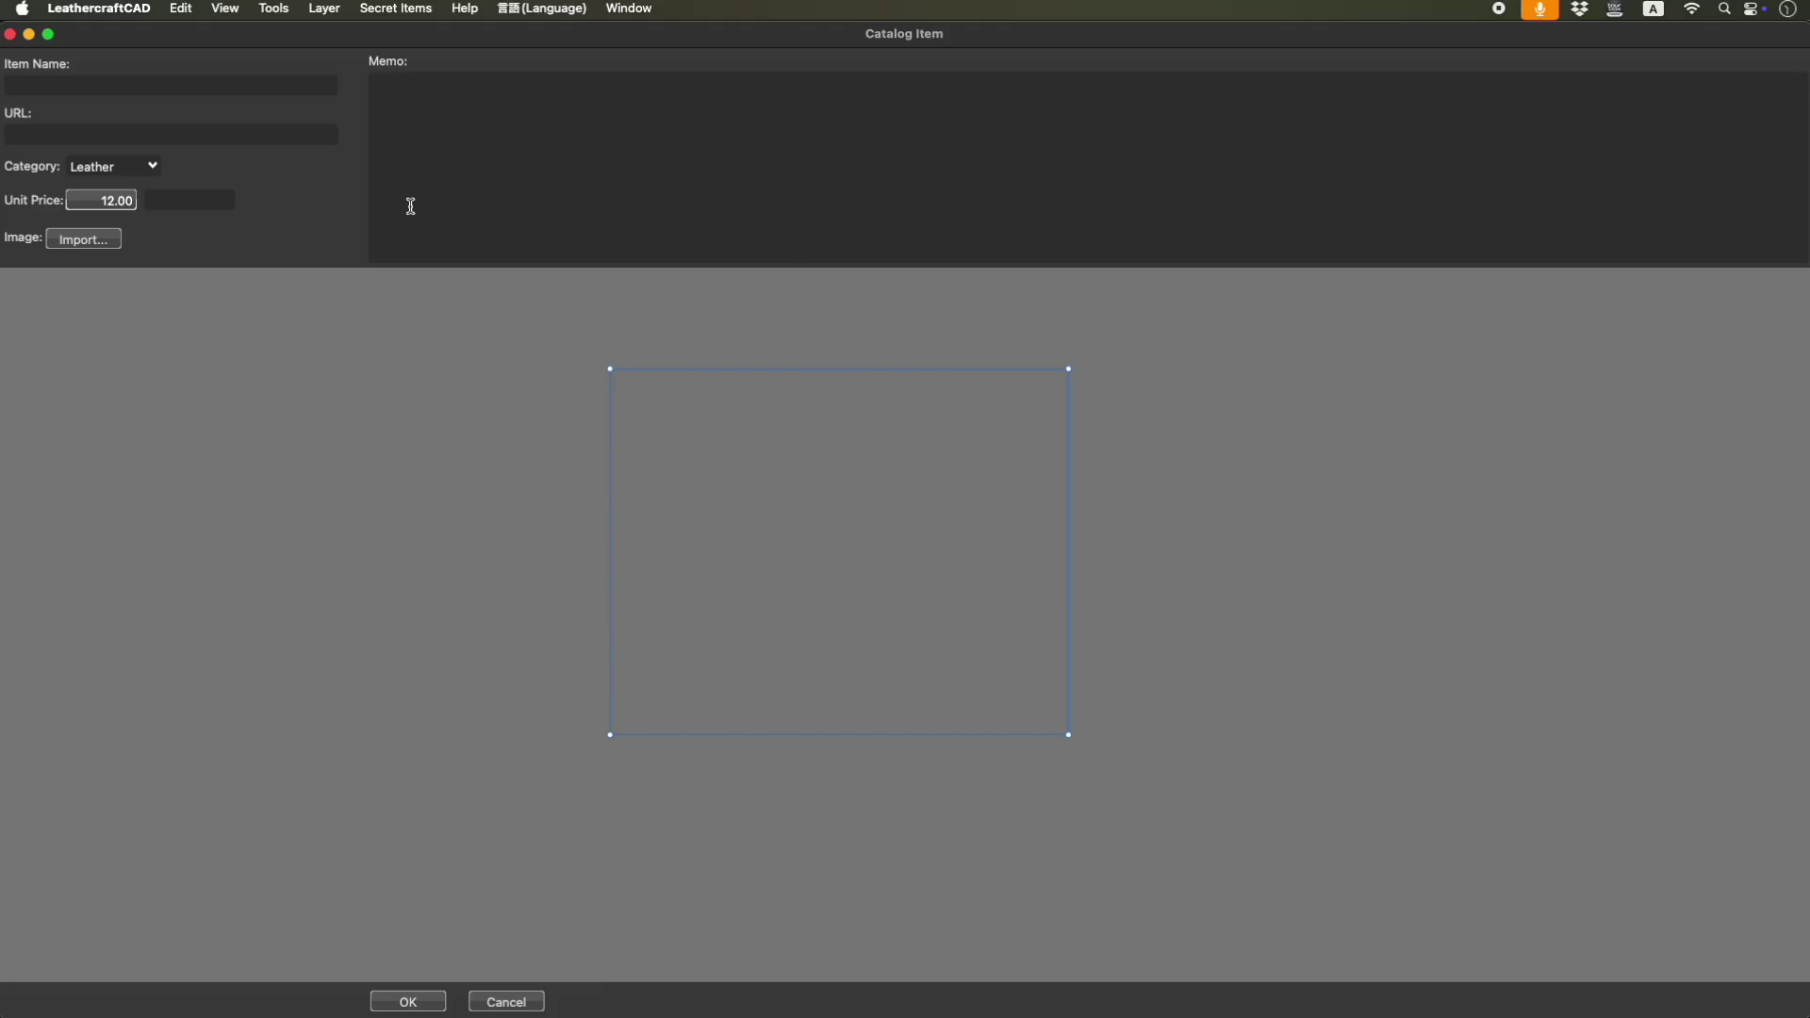
{"action": "left_click", "coordinate": [105, 239]}
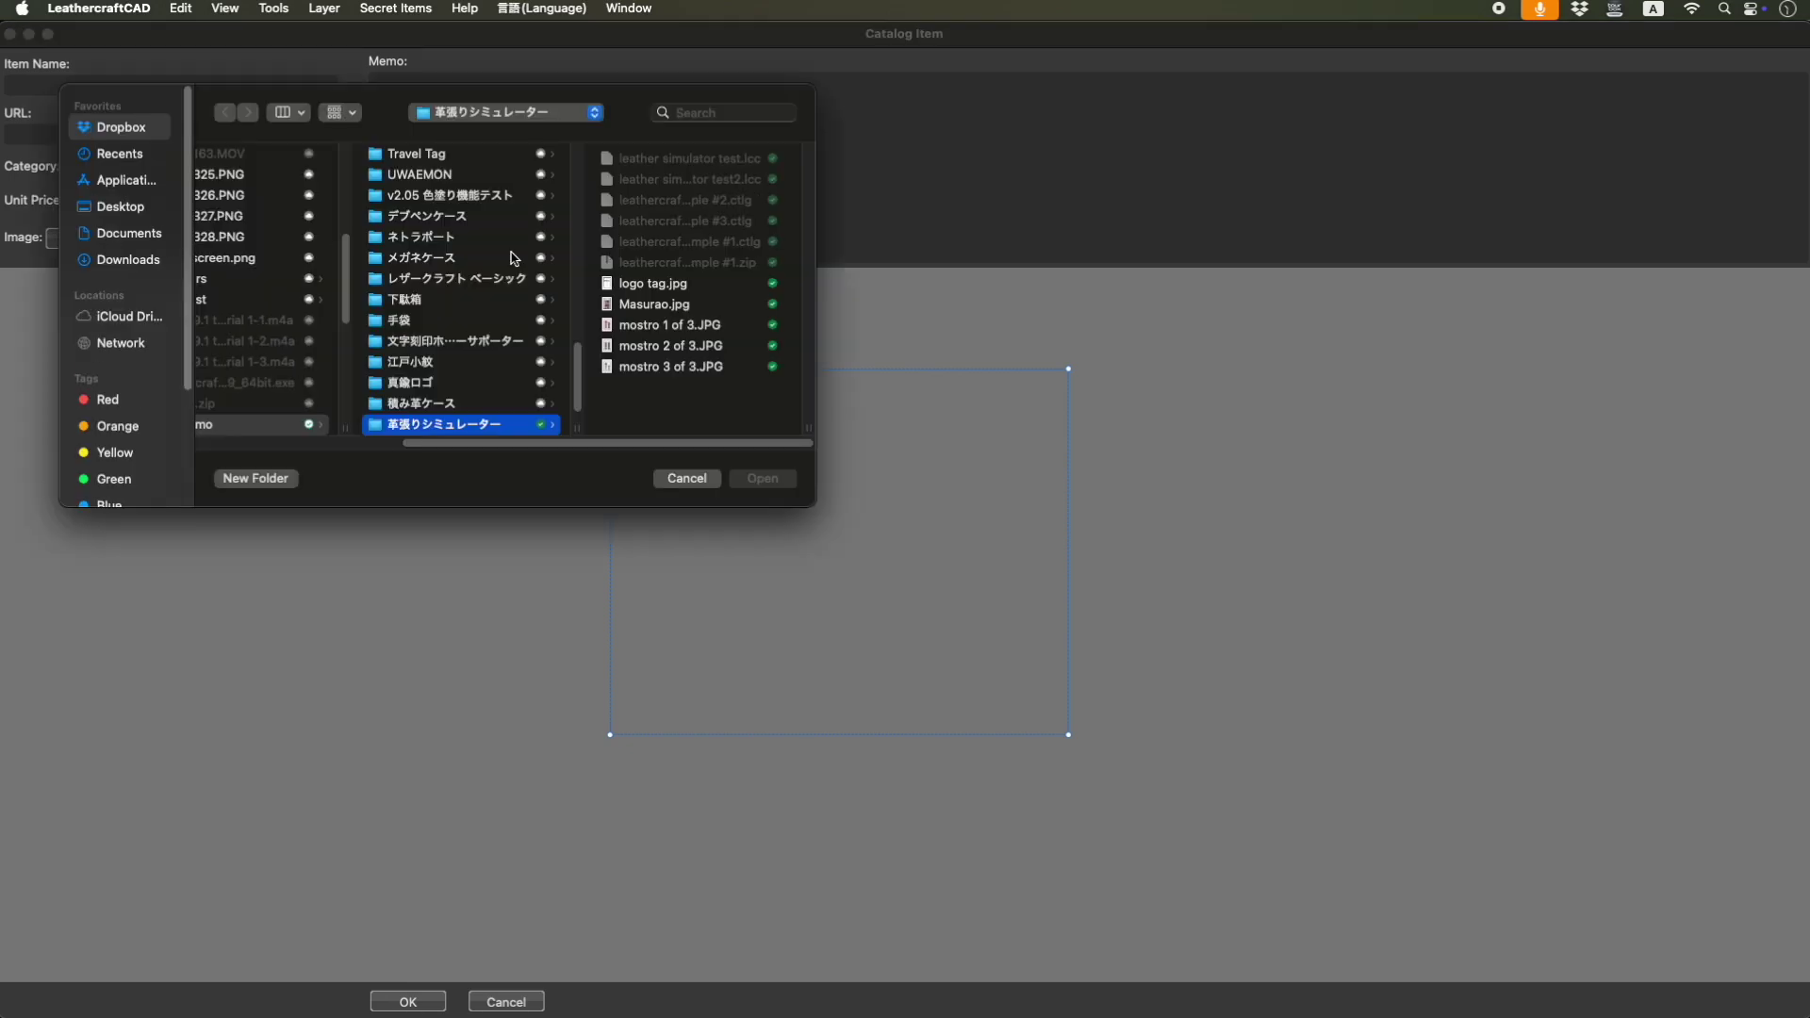
{"action": "left_click", "coordinate": [669, 330]}
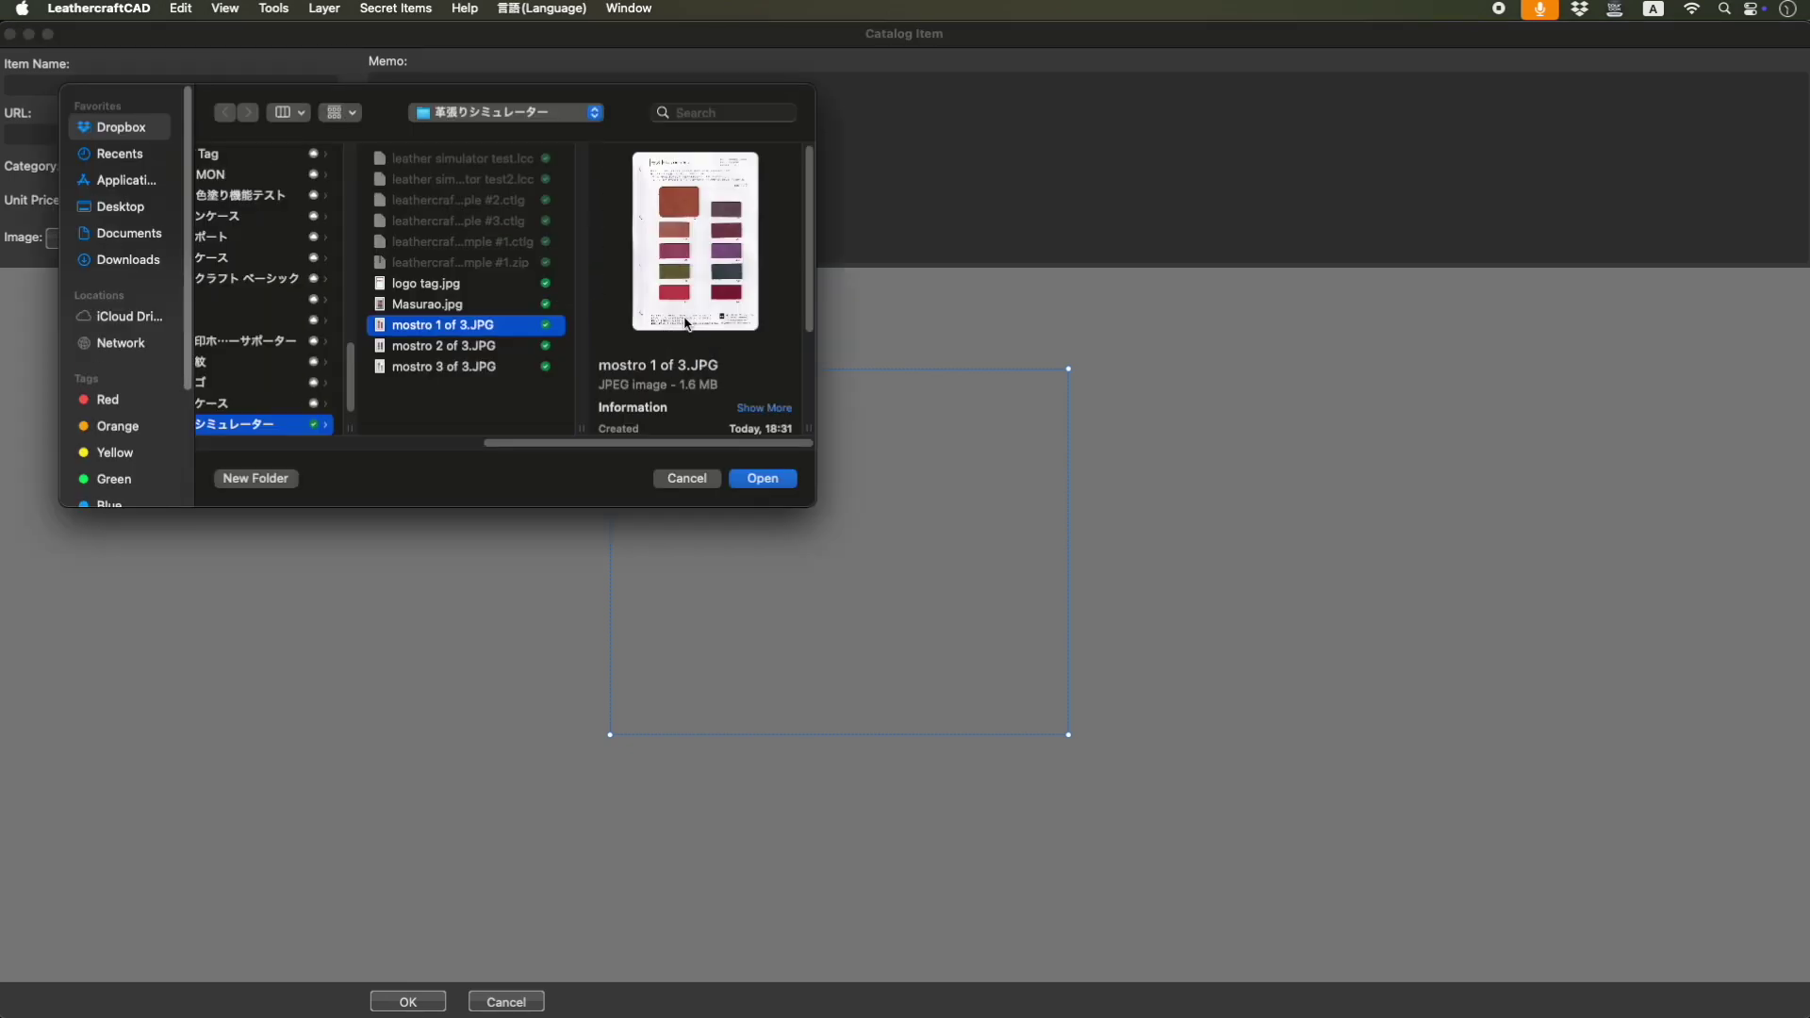
{"action": "left_click", "coordinate": [456, 349]}
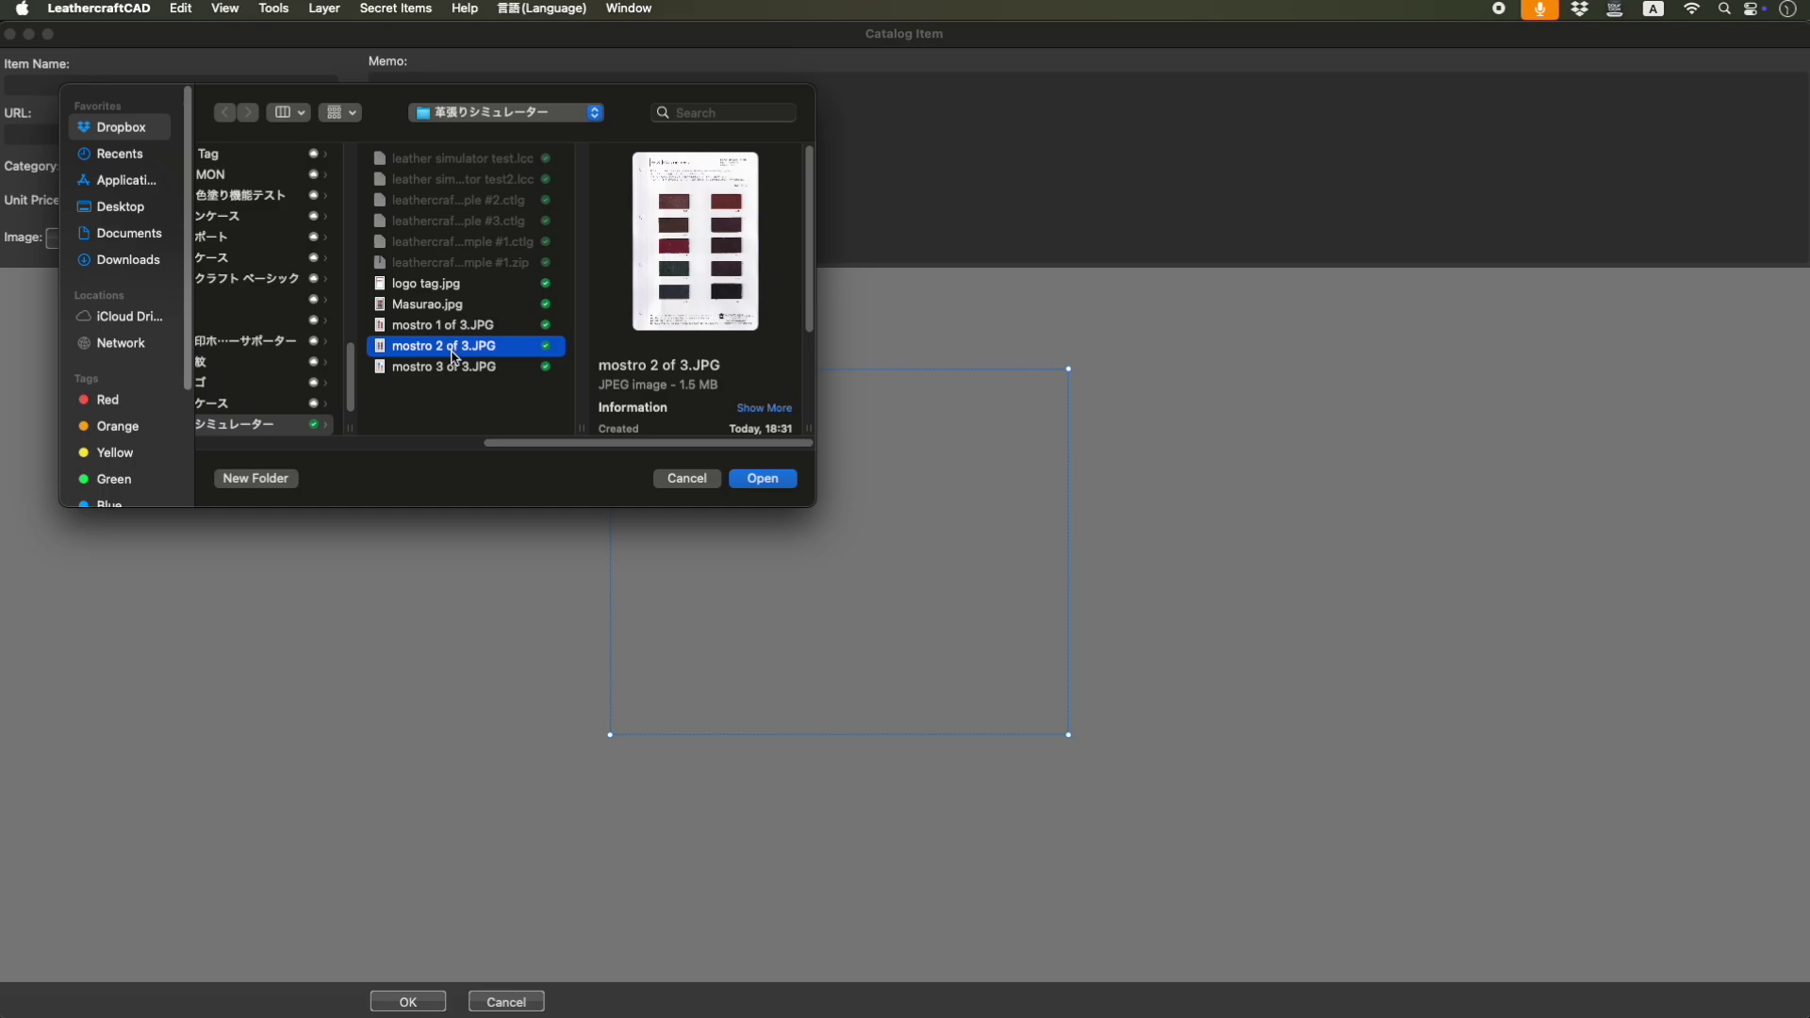
{"action": "left_click", "coordinate": [453, 369]}
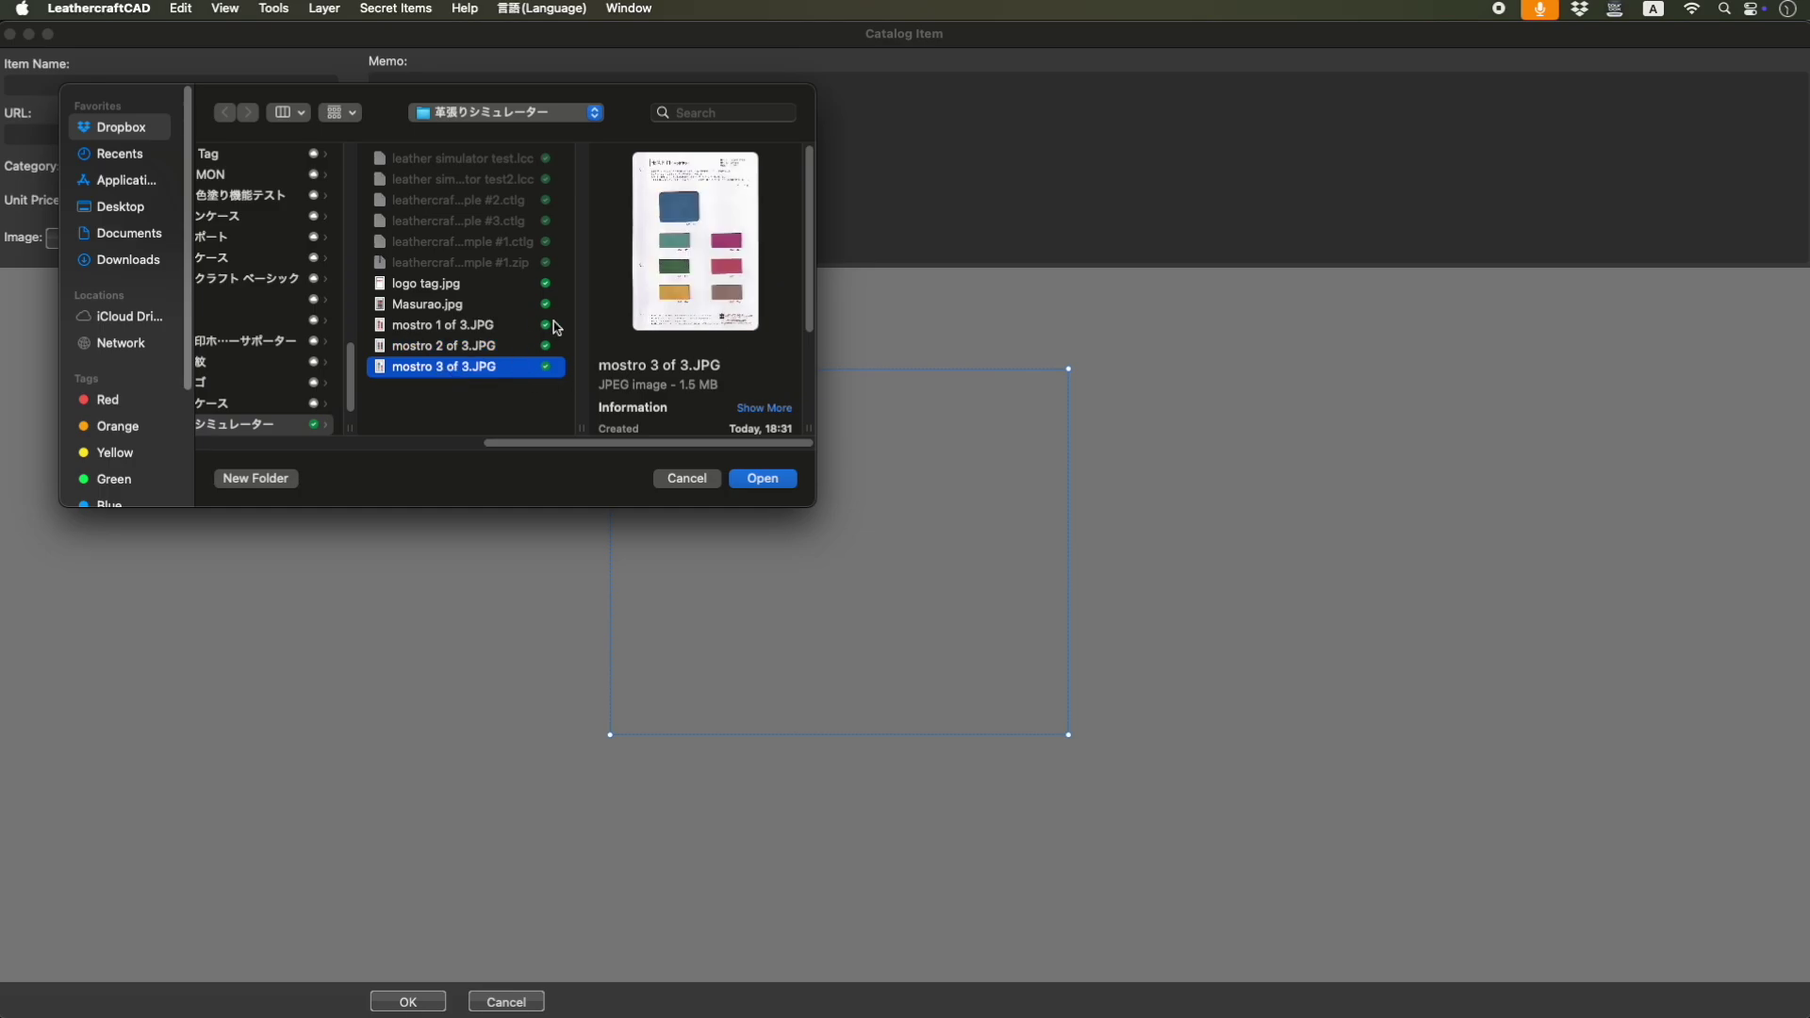
{"action": "left_click", "coordinate": [762, 479]}
Place the crop frame inside the large blue swatch, name the item "Blue" and save it.
{"action": "left_click_drag", "start_coordinate": [899, 459], "coordinate": [936, 535]}
{"action": "scroll", "coordinate": [997, 622], "scroll_direction": "down", "scroll_amount": 3}
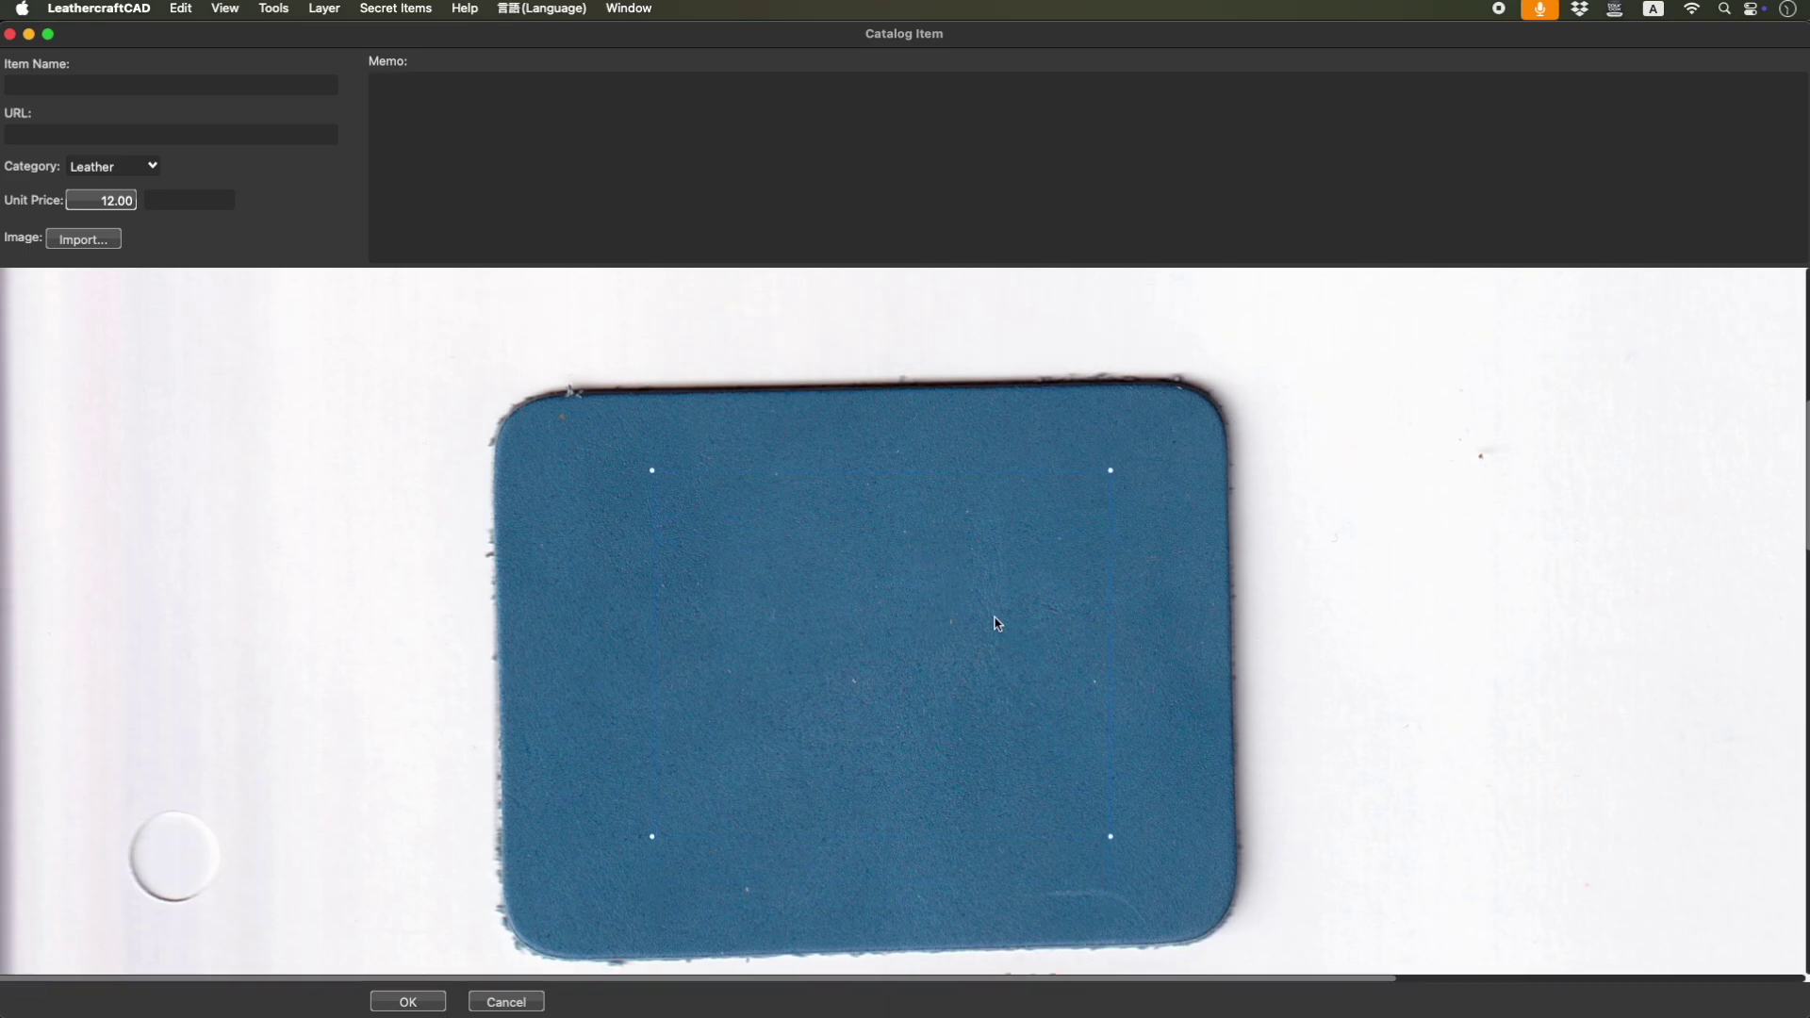
{"action": "scroll", "coordinate": [998, 622], "scroll_direction": "up", "scroll_amount": 5}
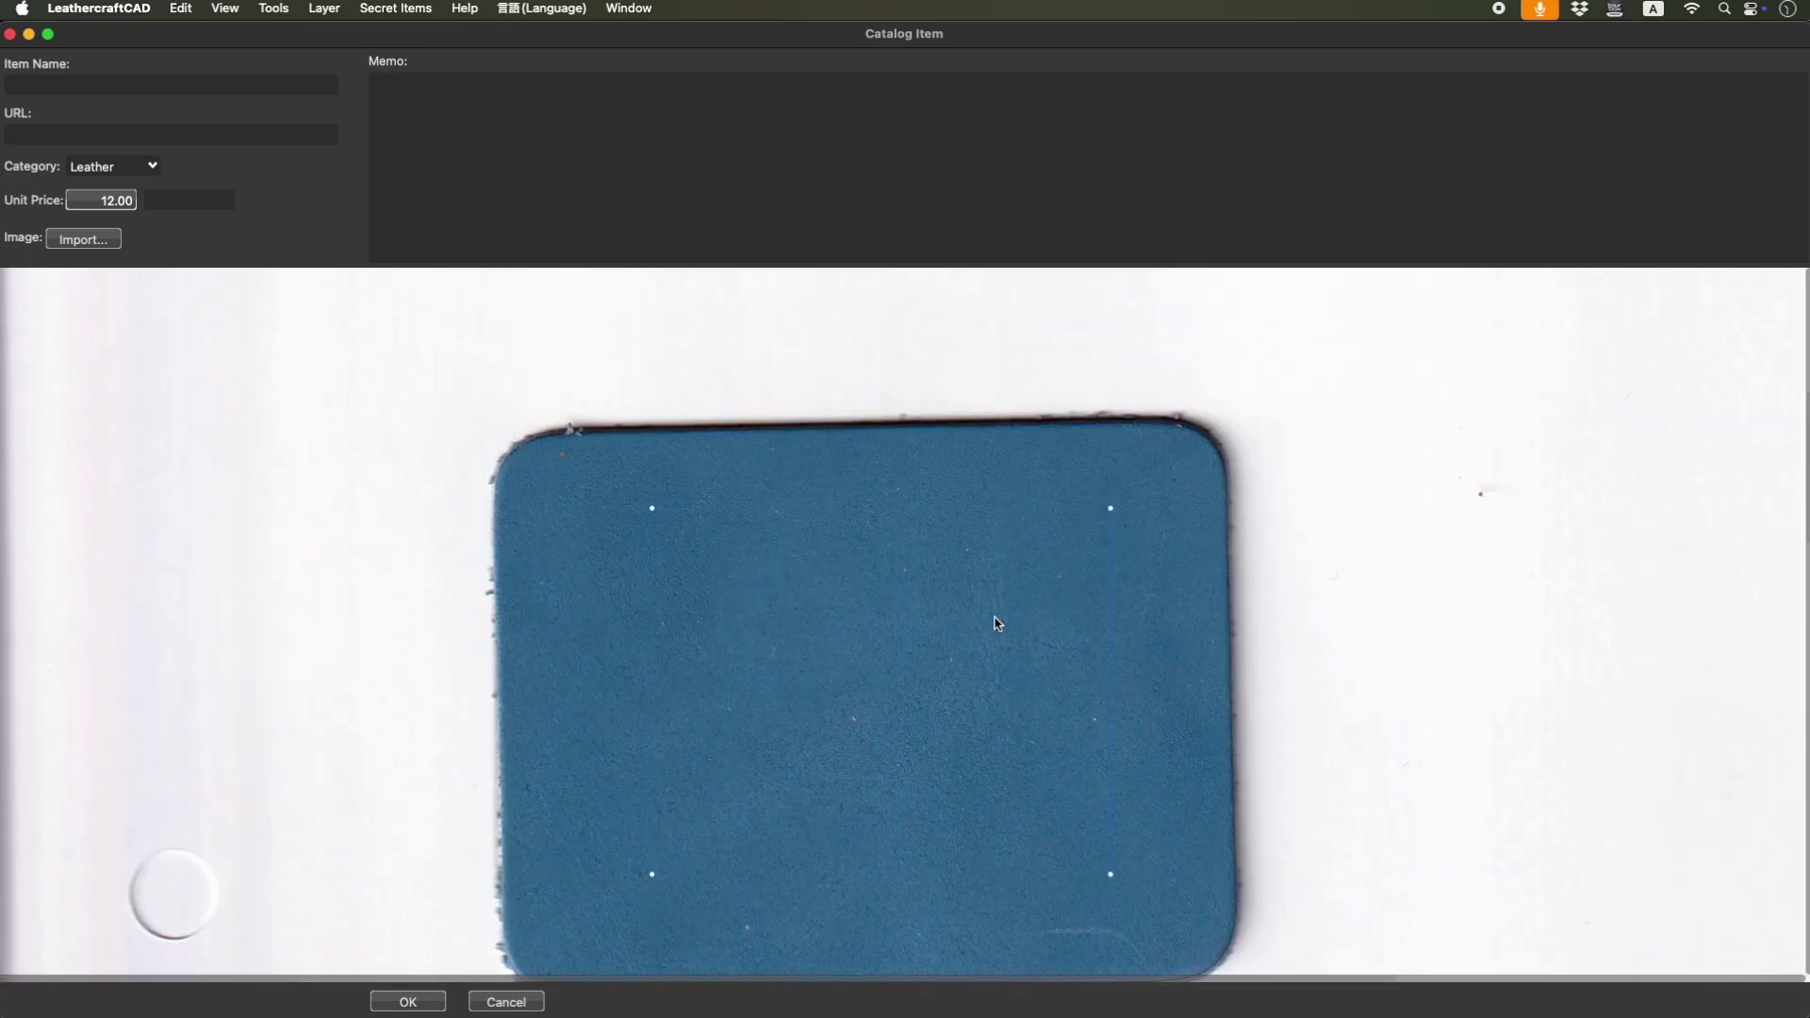
{"action": "left_click", "coordinate": [260, 92]}
{"action": "type", "text": "Blue"}
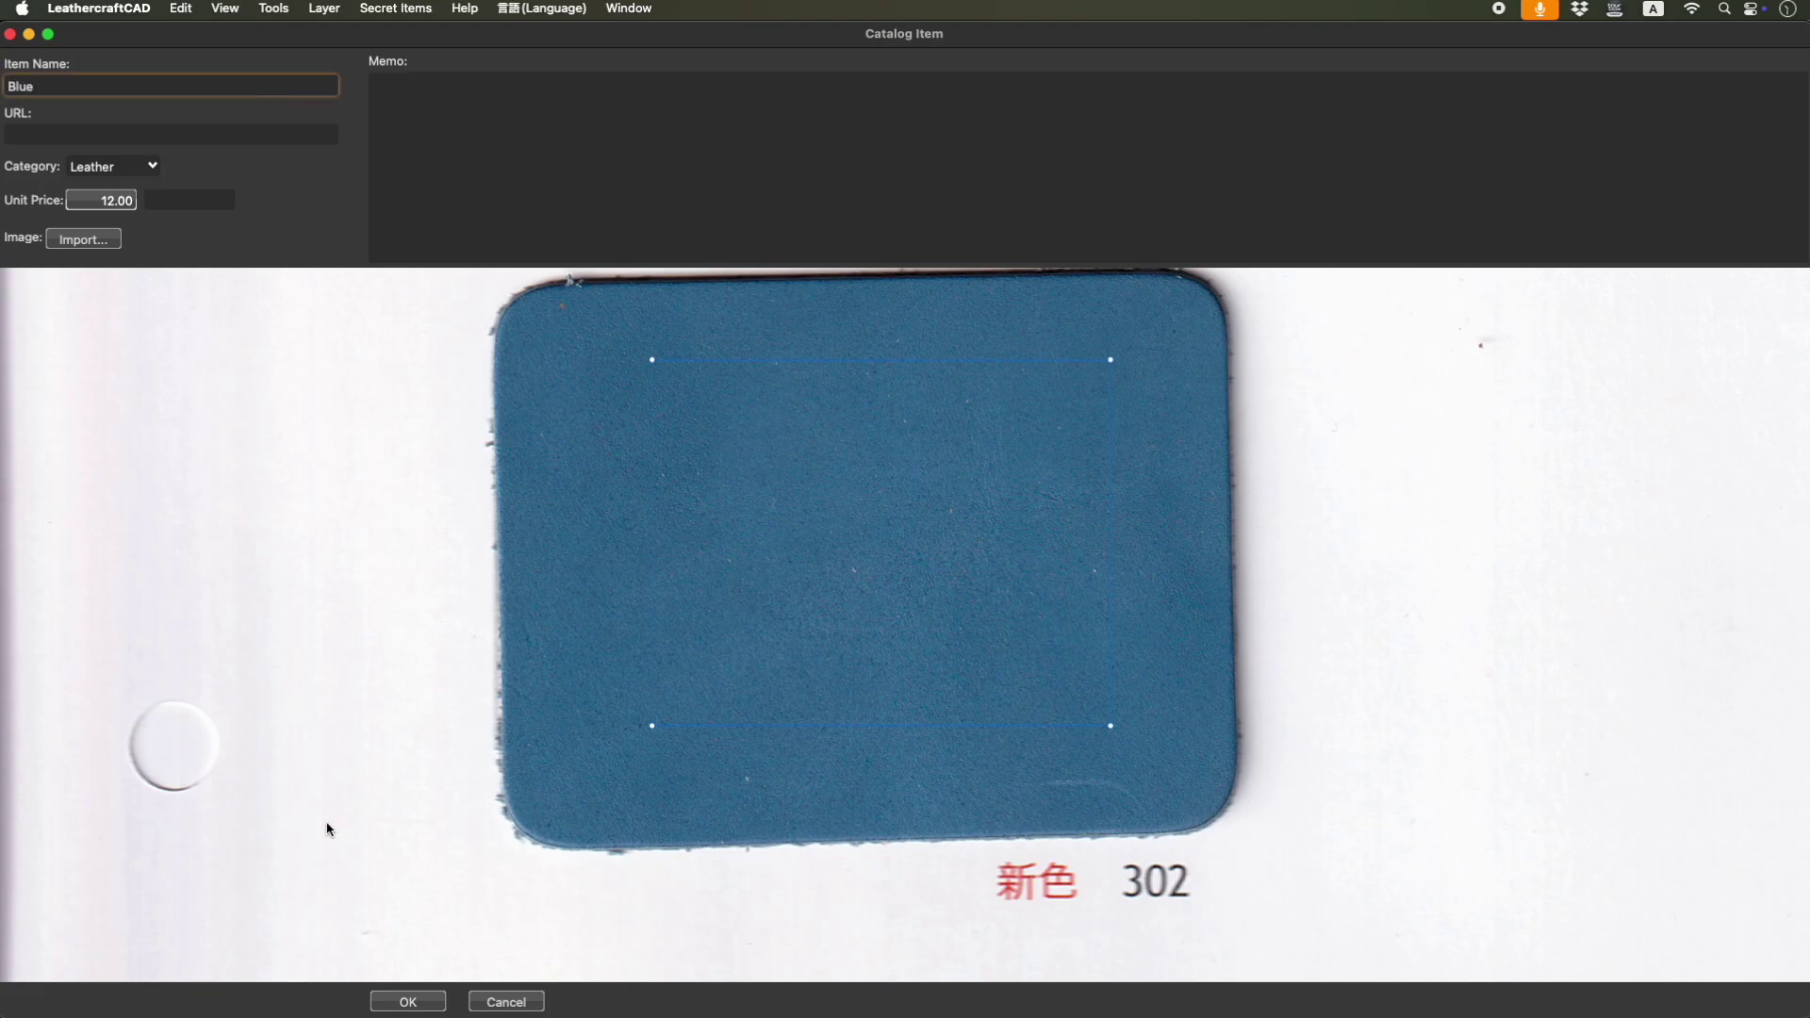
{"action": "left_click", "coordinate": [409, 1002]}
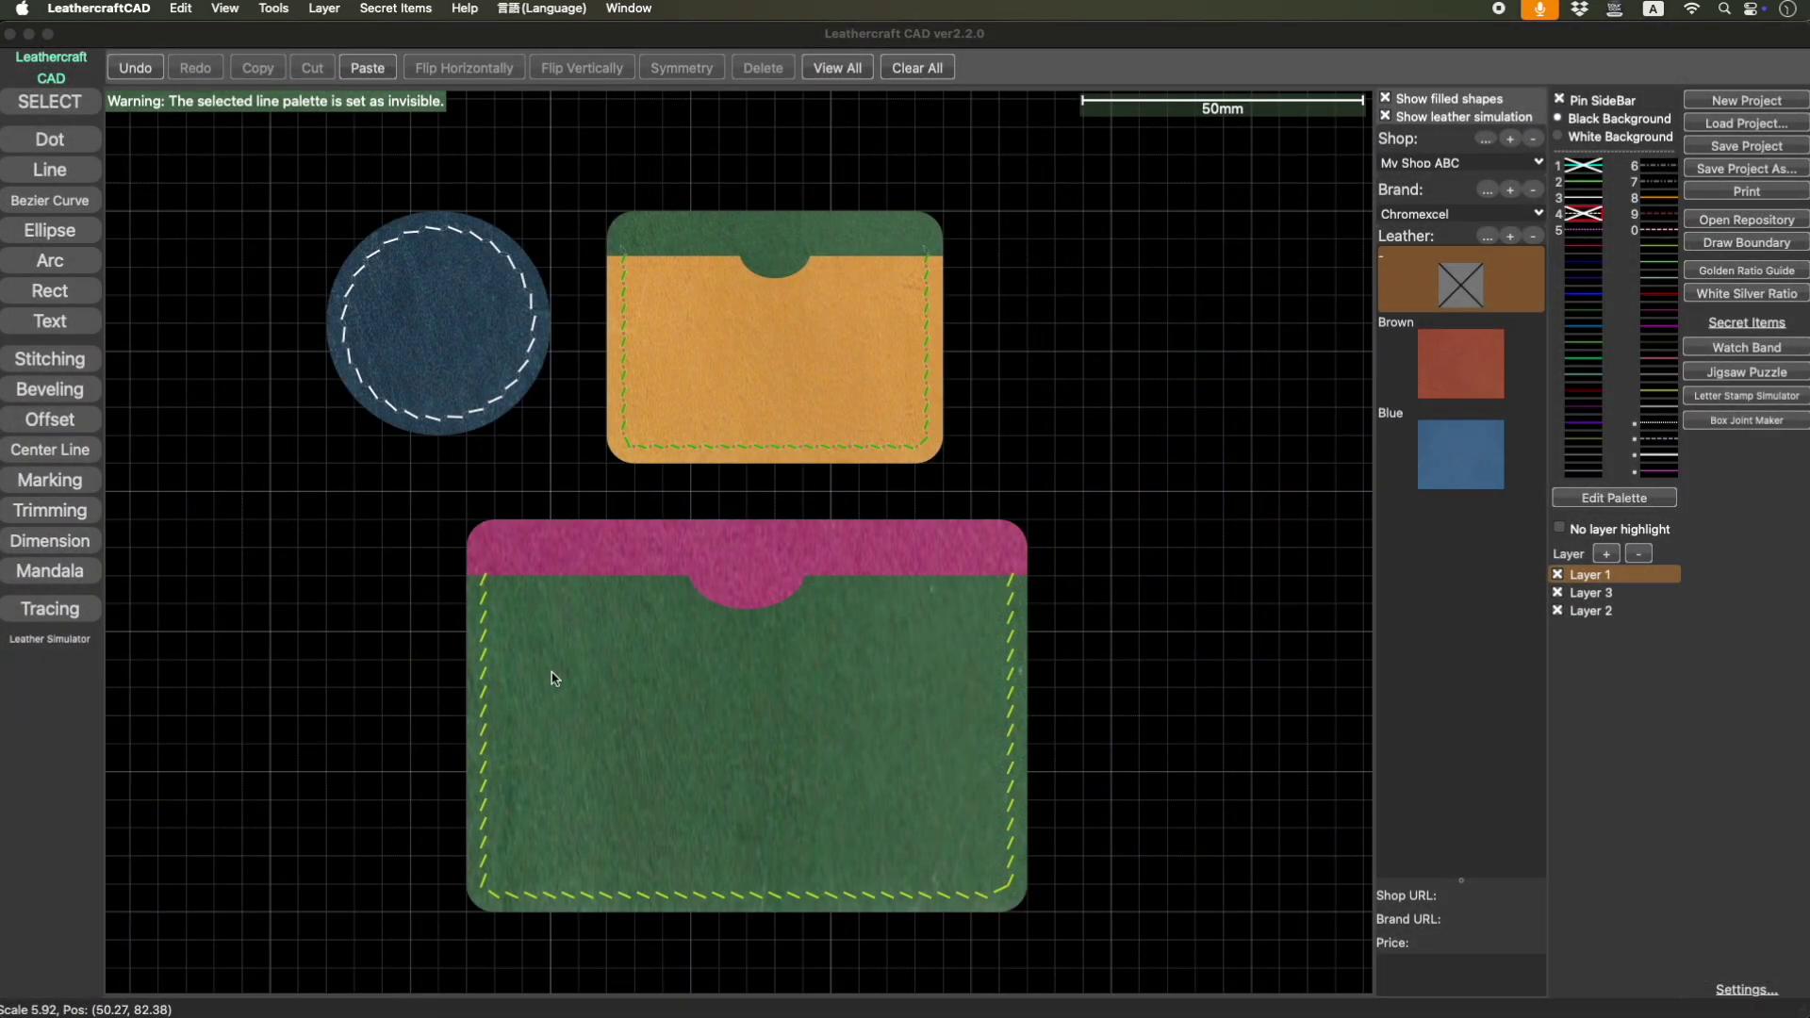
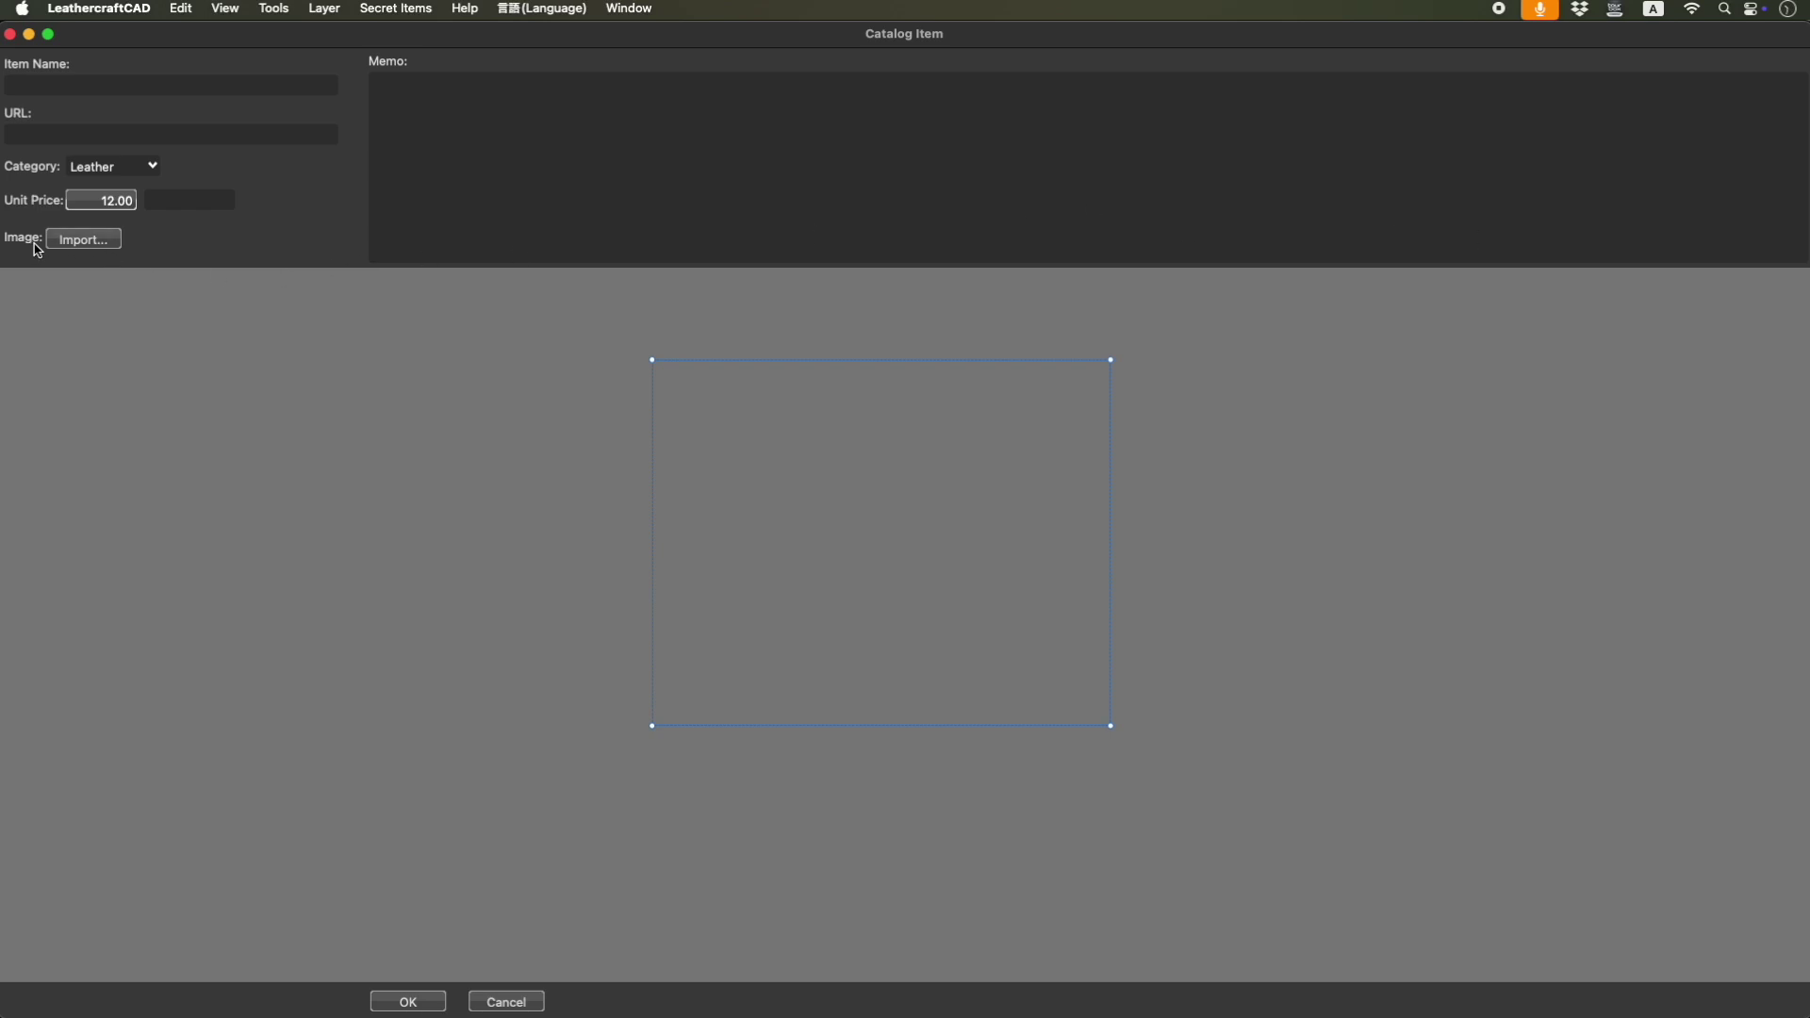
Import the image "logo tag.jpg" into the new leather catalog item.
{"action": "left_click", "coordinate": [72, 242]}
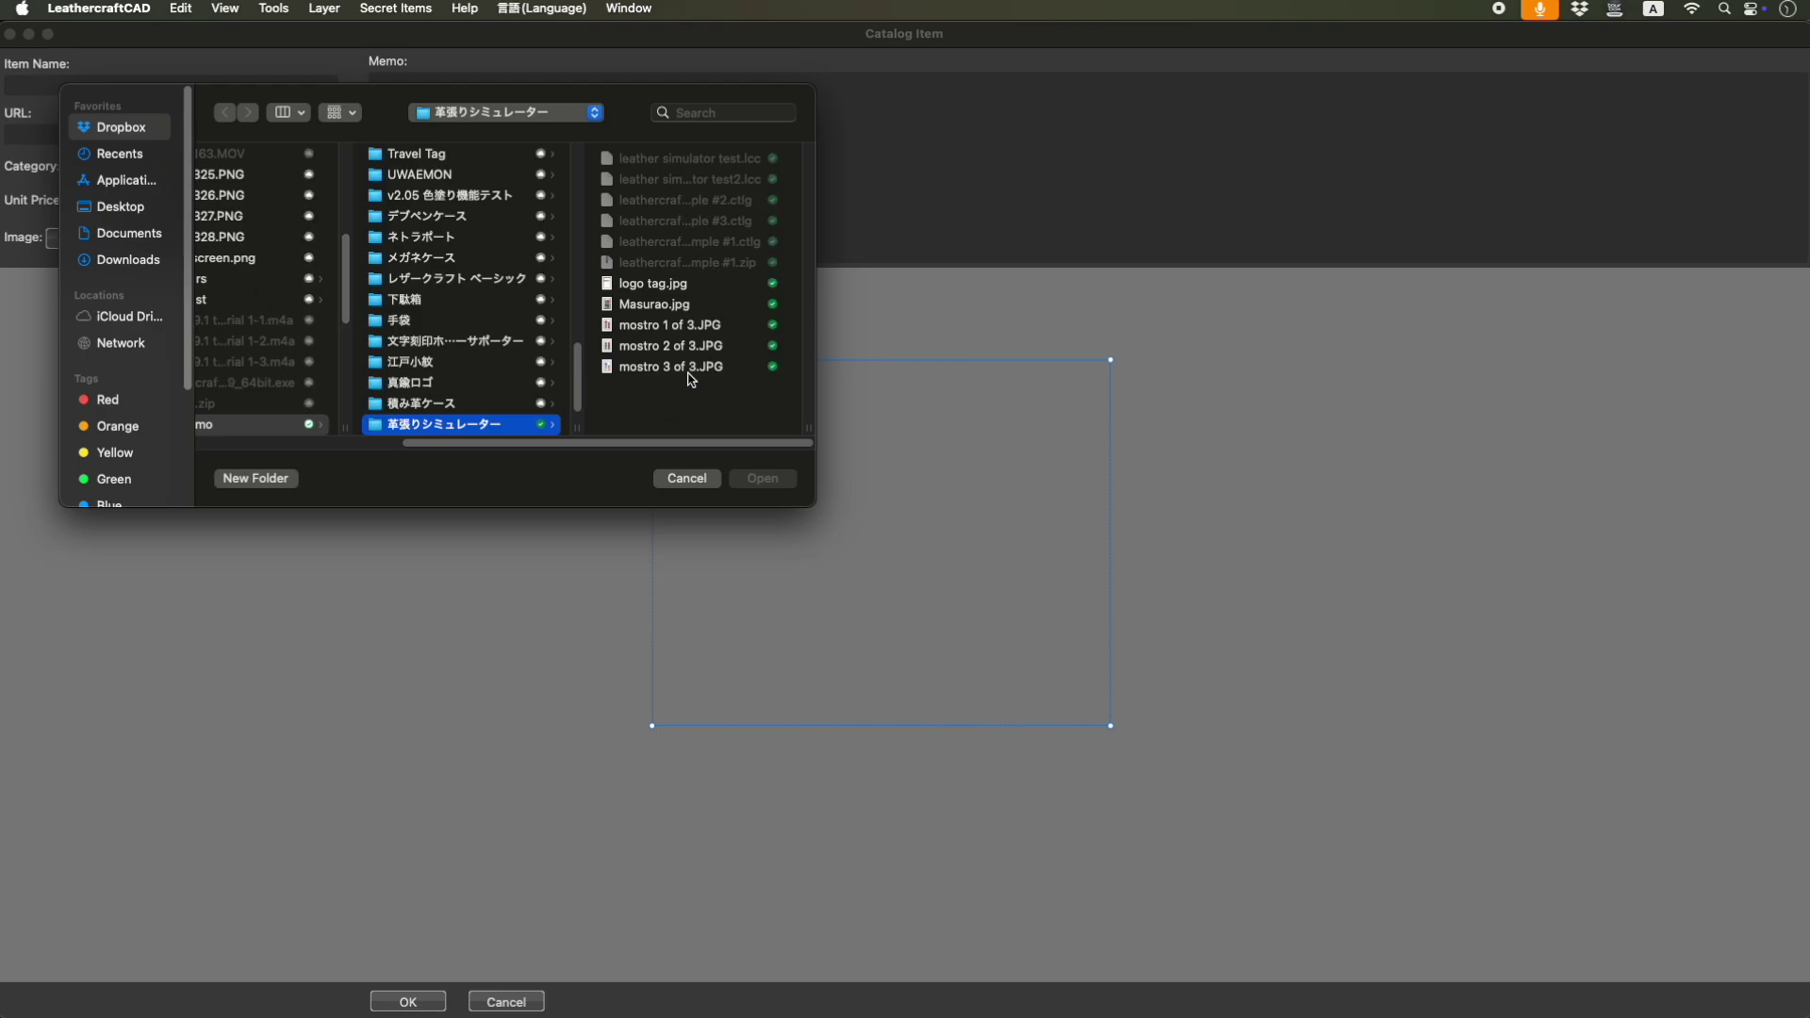
{"action": "left_click", "coordinate": [660, 304]}
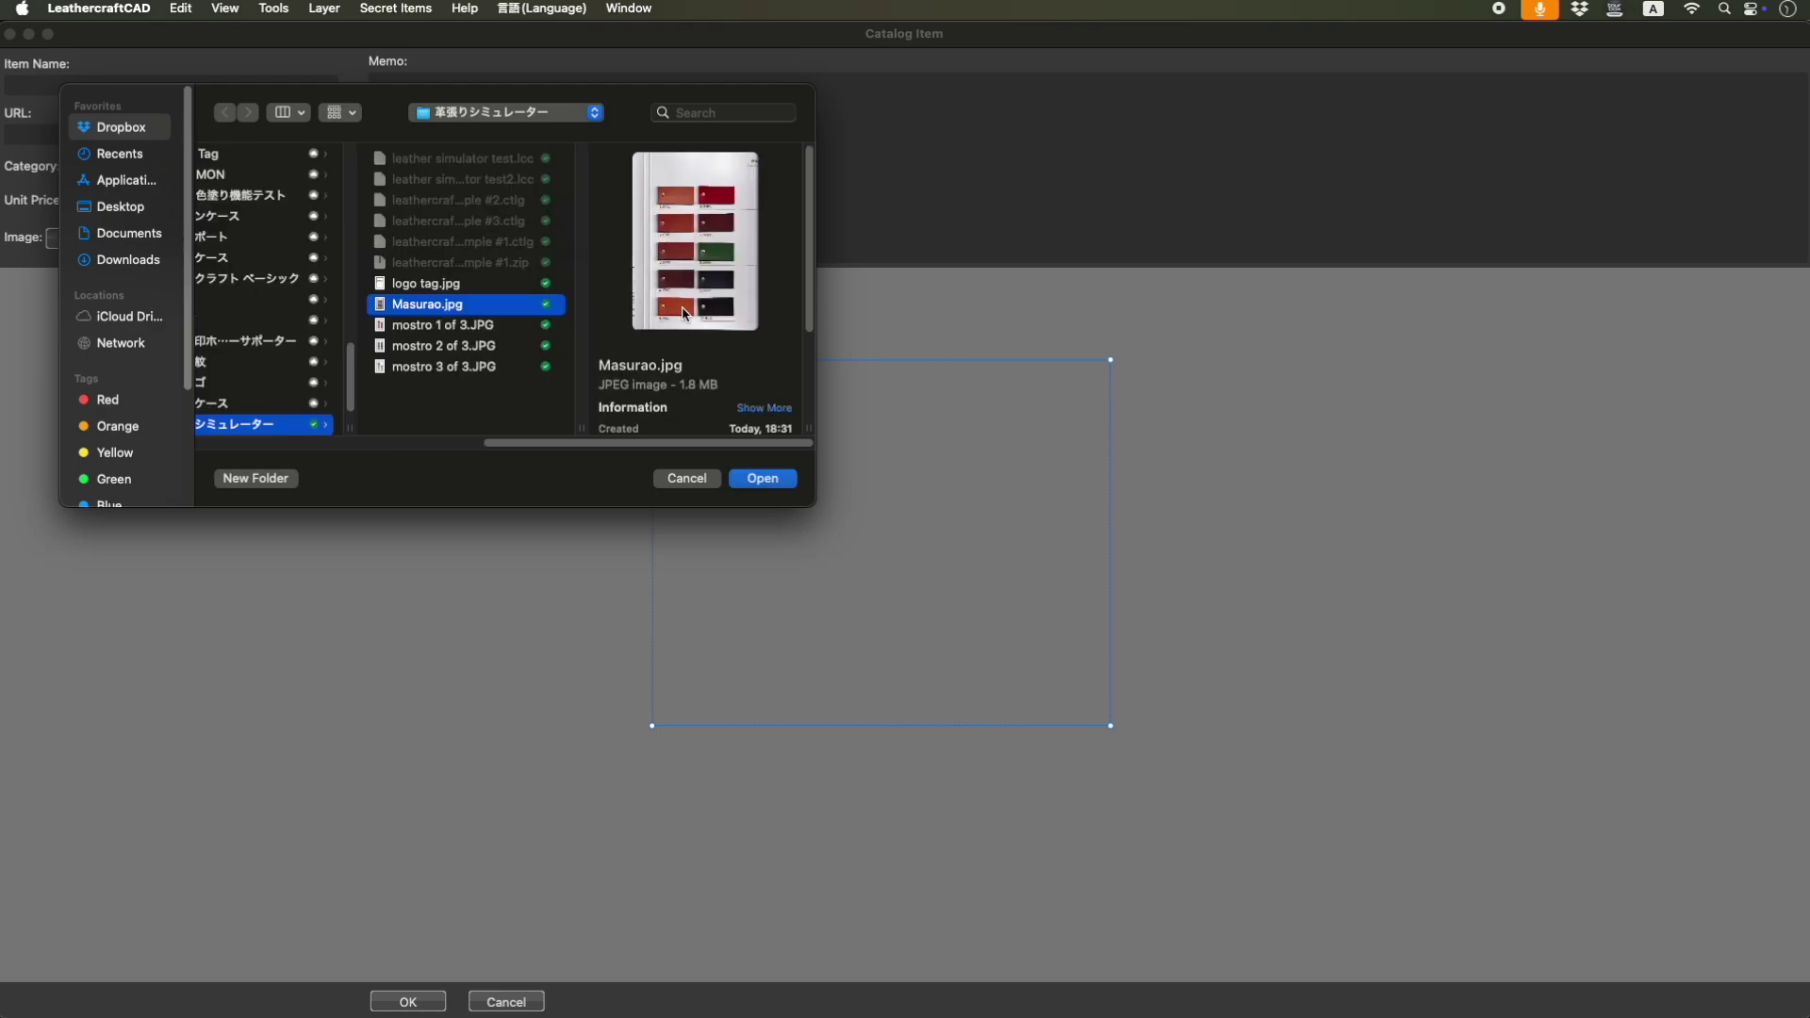
{"action": "left_click", "coordinate": [444, 292]}
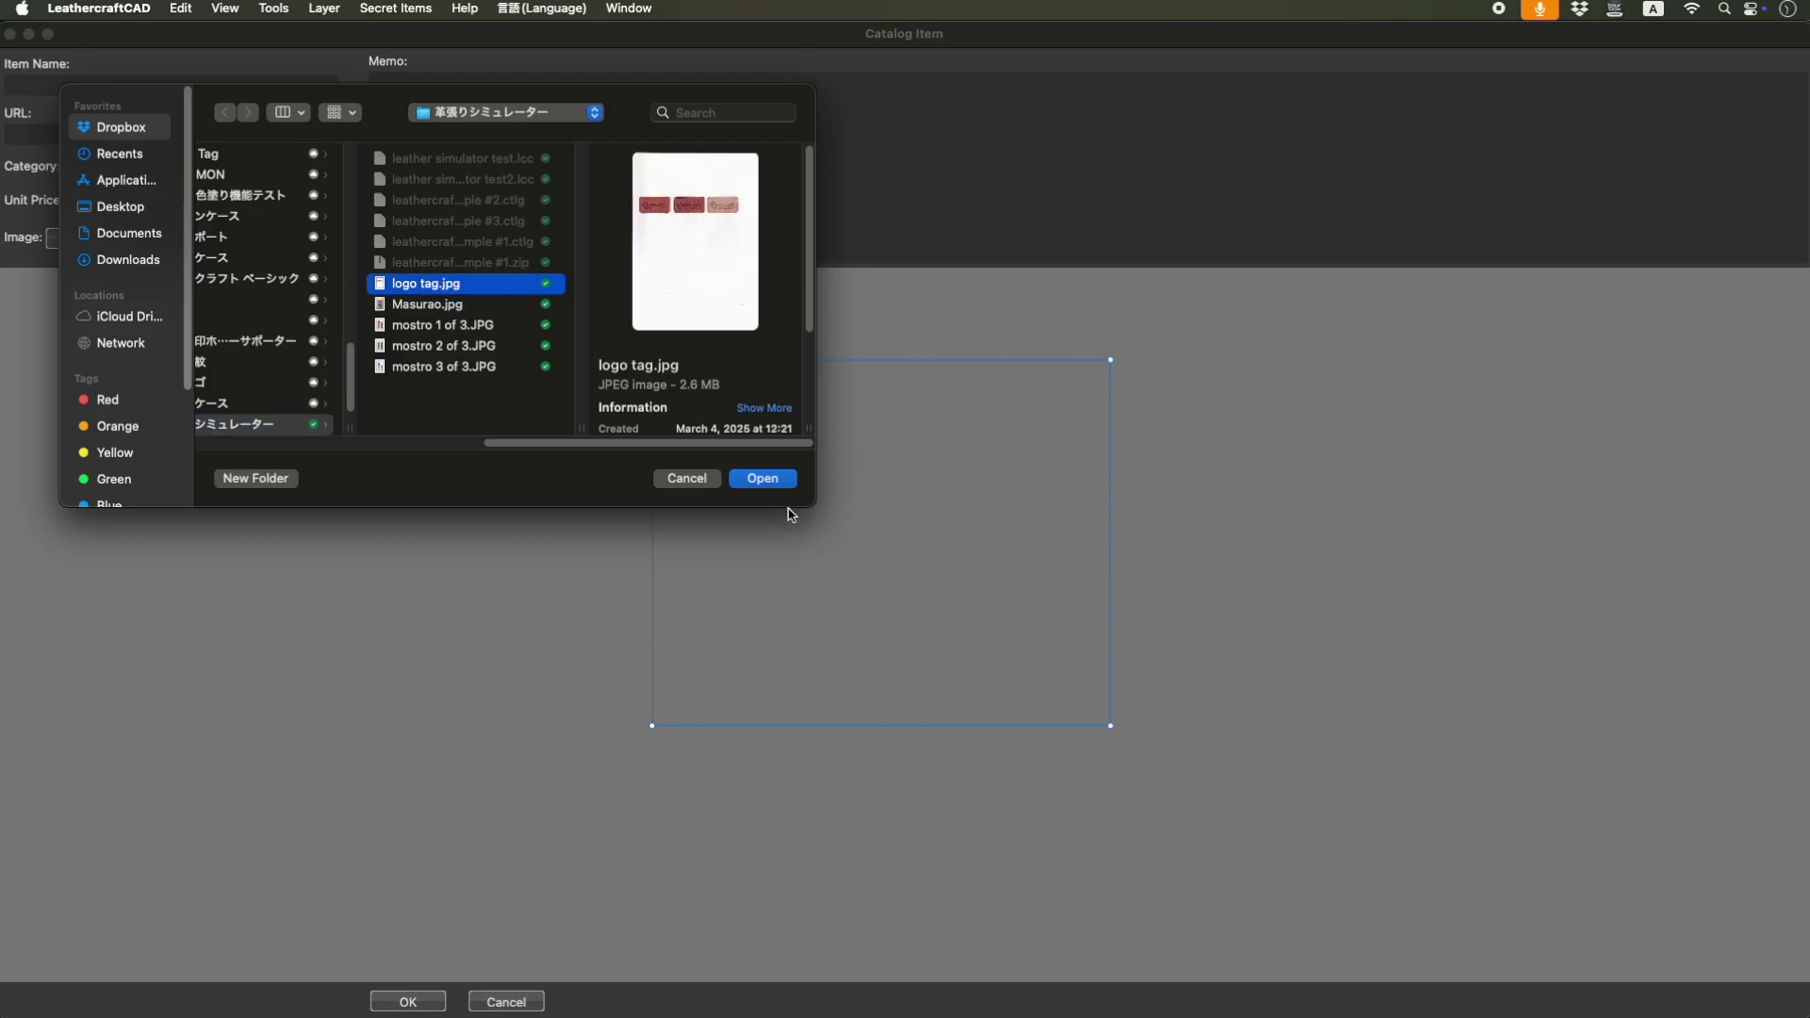
{"action": "left_click", "coordinate": [763, 479]}
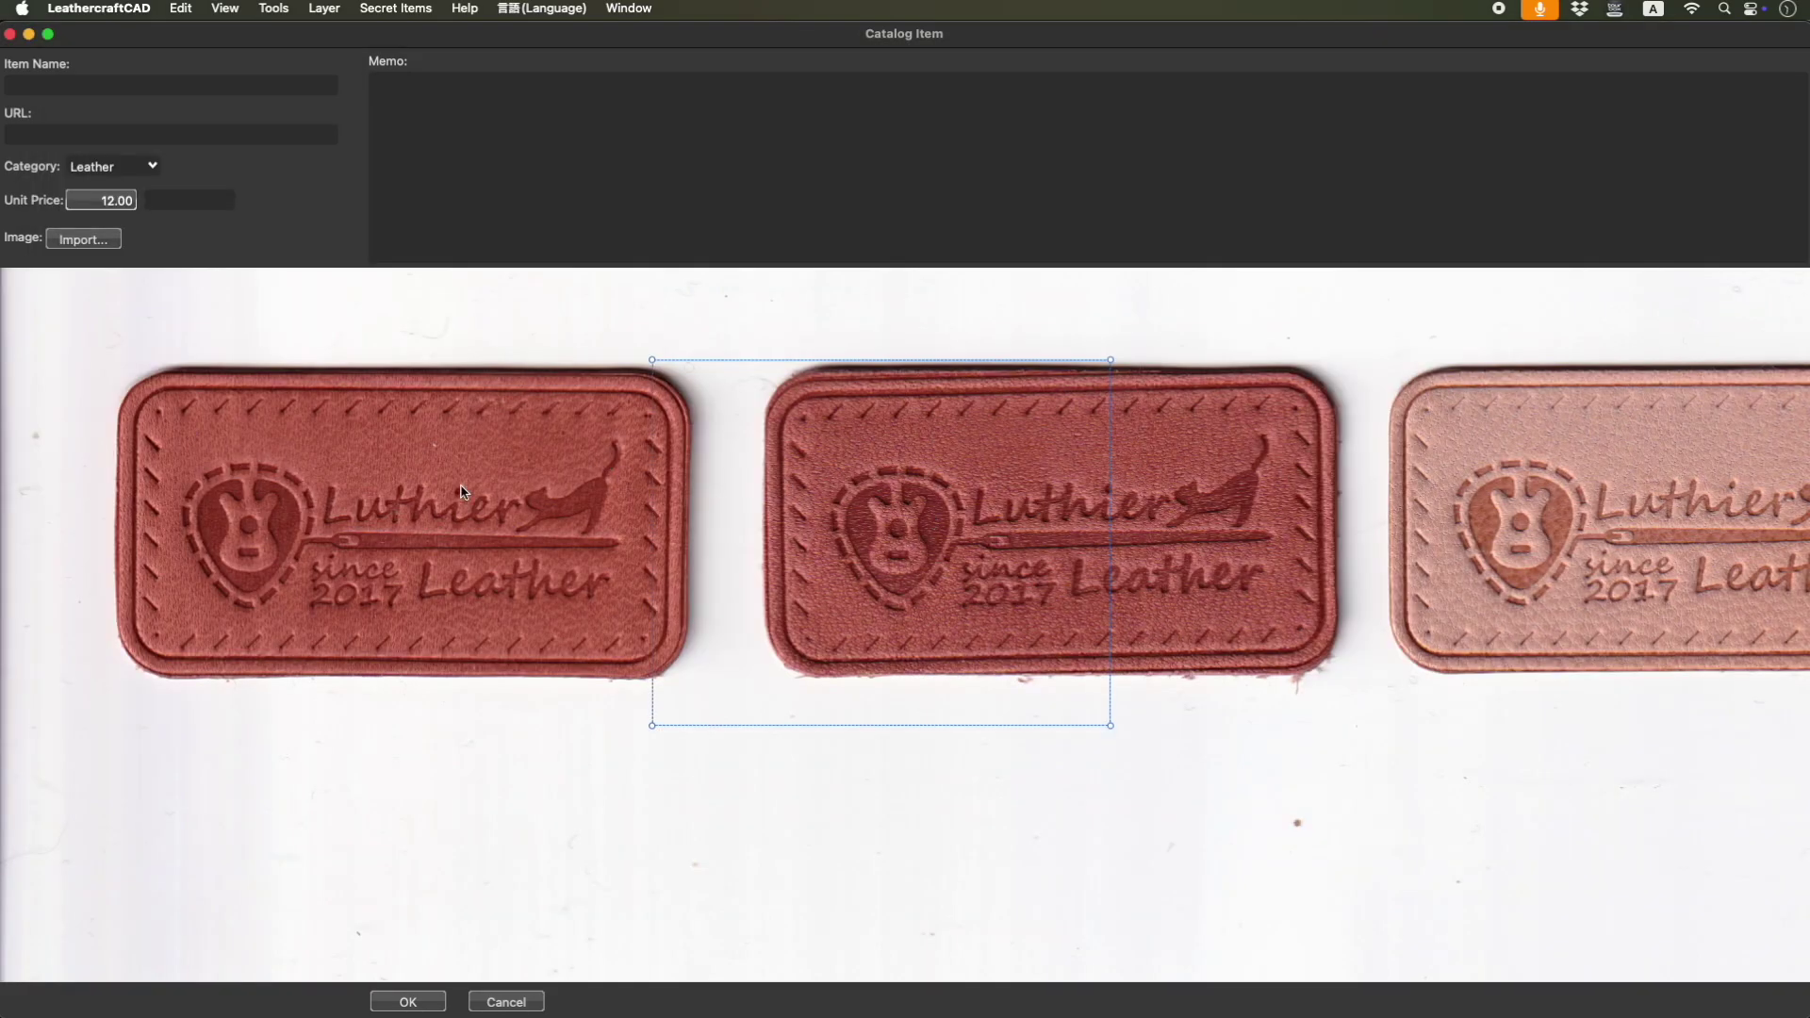
Fit the crop frame tightly around the first Luthier Leather tag, name the item "Logo" and save it.
{"action": "left_click_drag", "start_coordinate": [803, 555], "coordinate": [276, 559]}
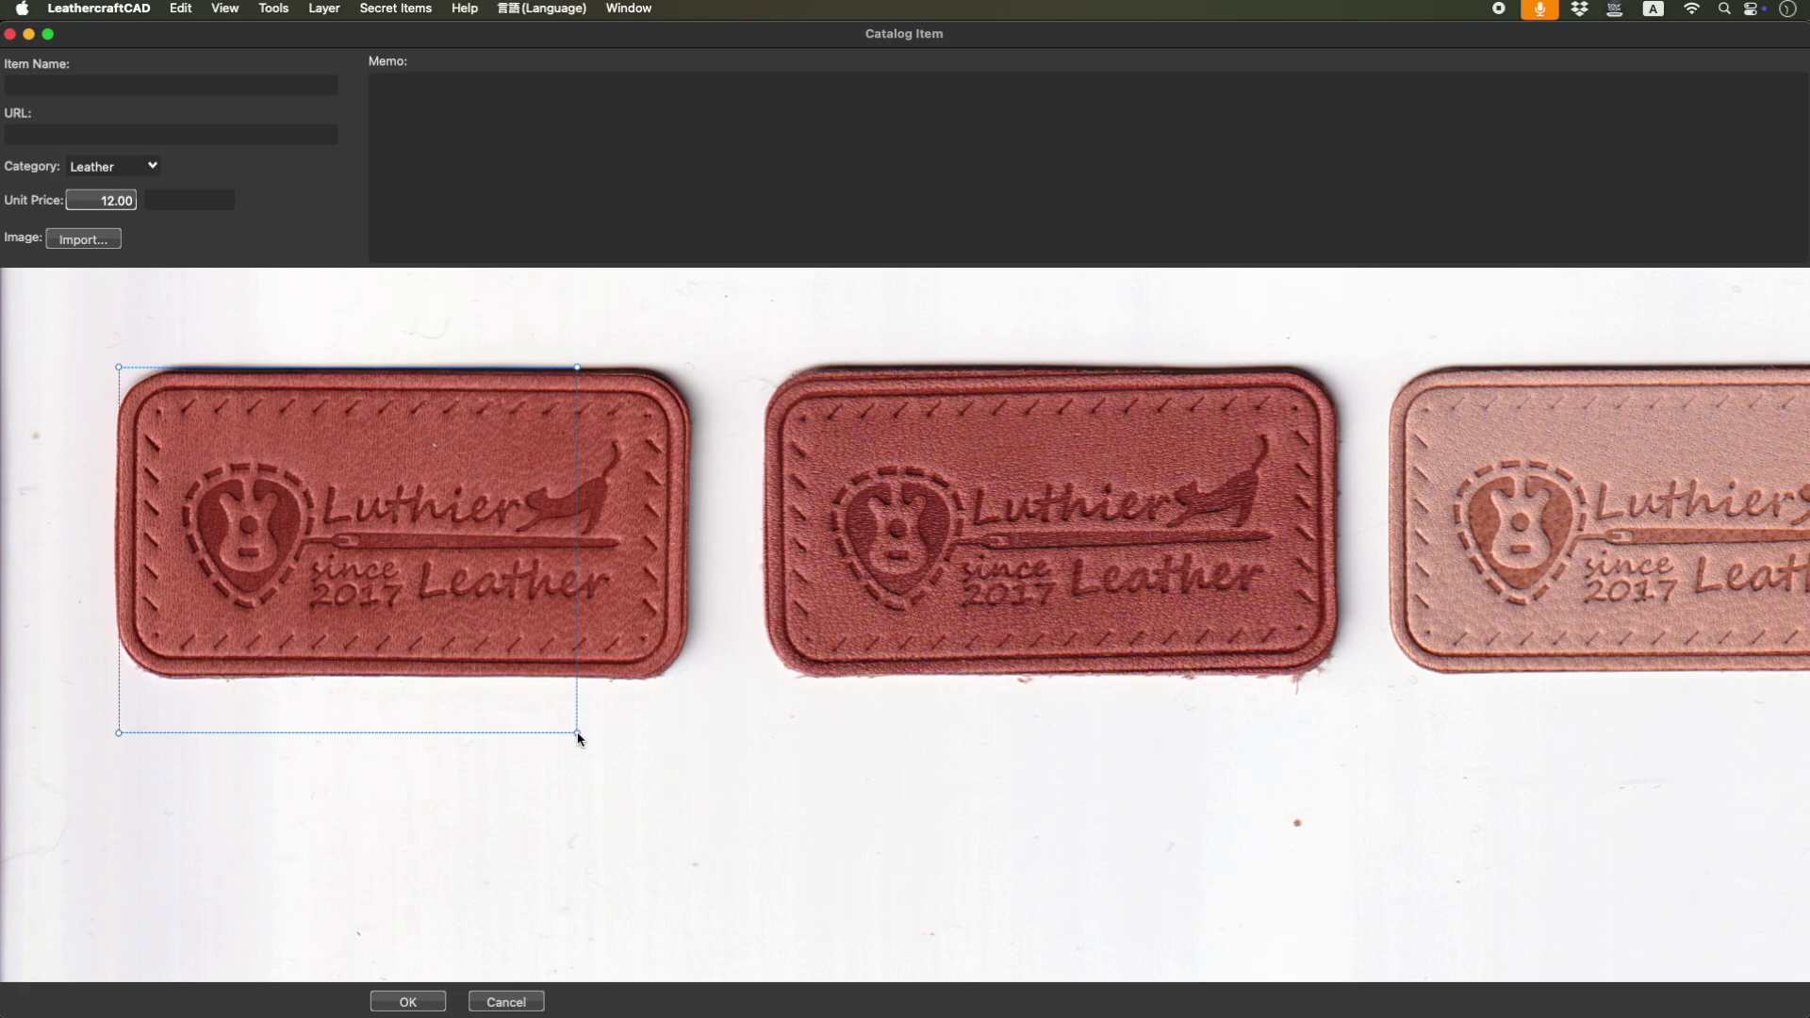
{"action": "left_click_drag", "start_coordinate": [577, 733], "coordinate": [687, 679]}
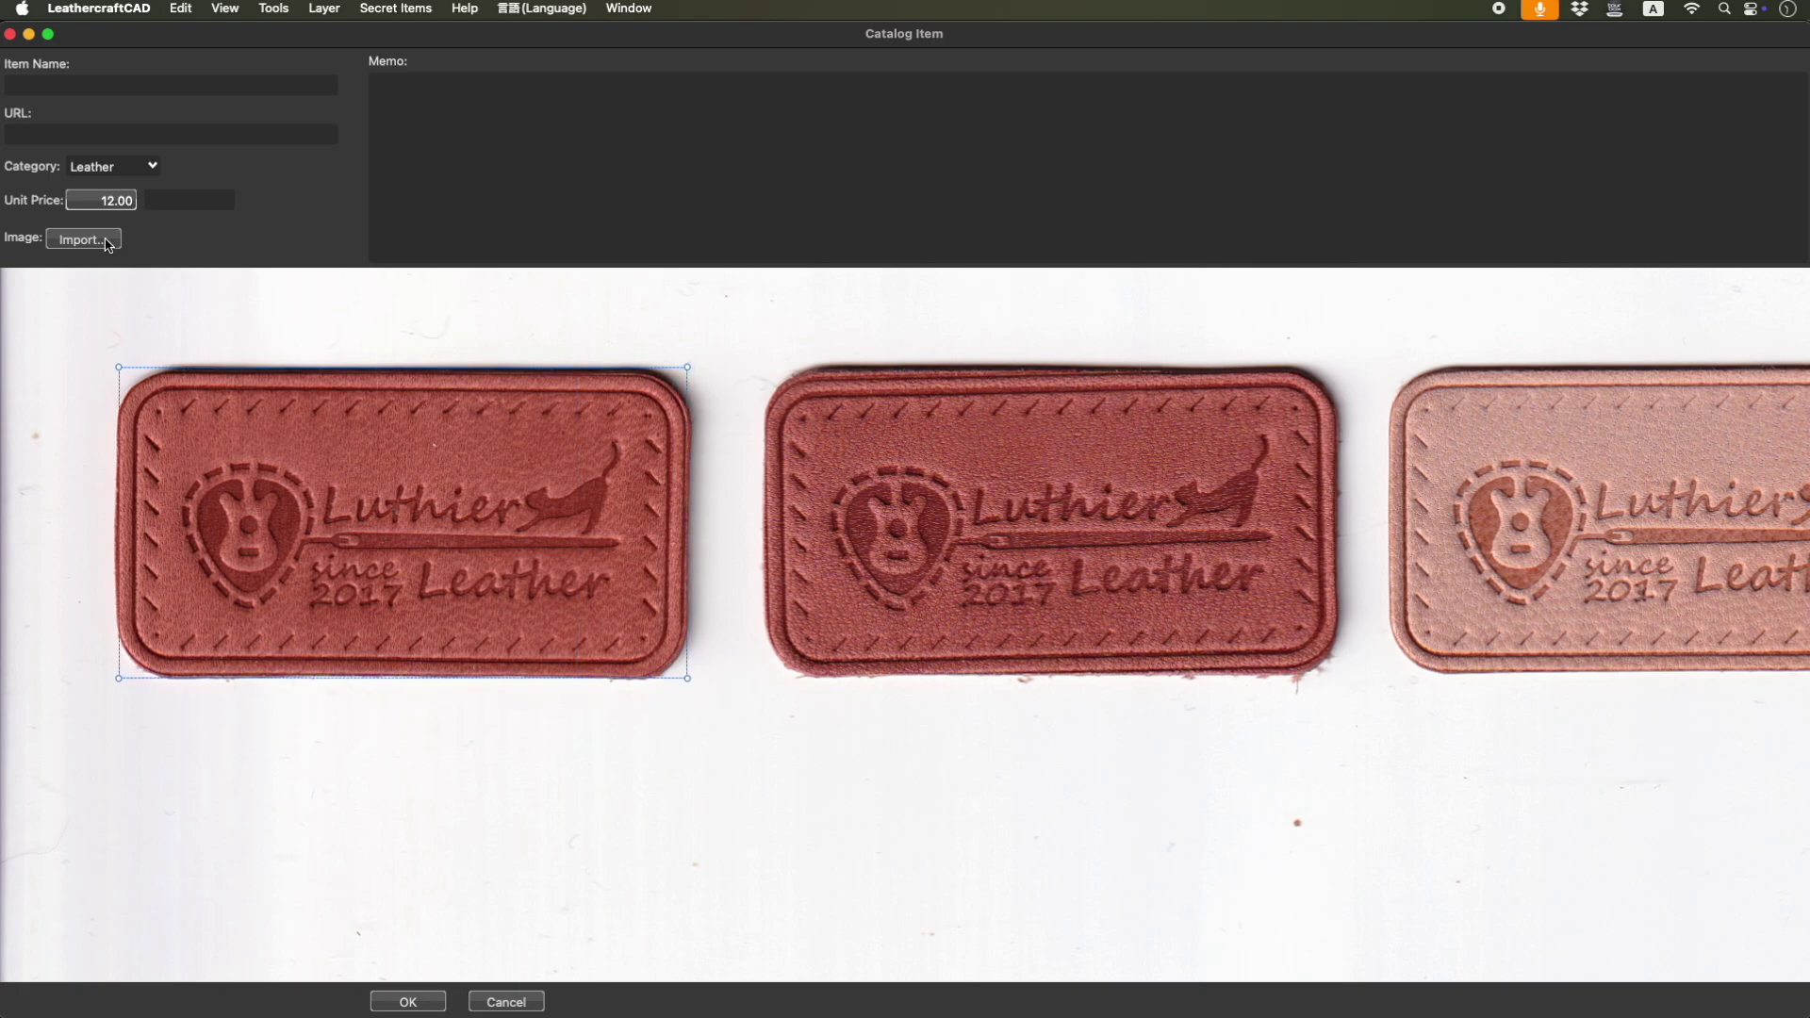
{"action": "left_click", "coordinate": [170, 91]}
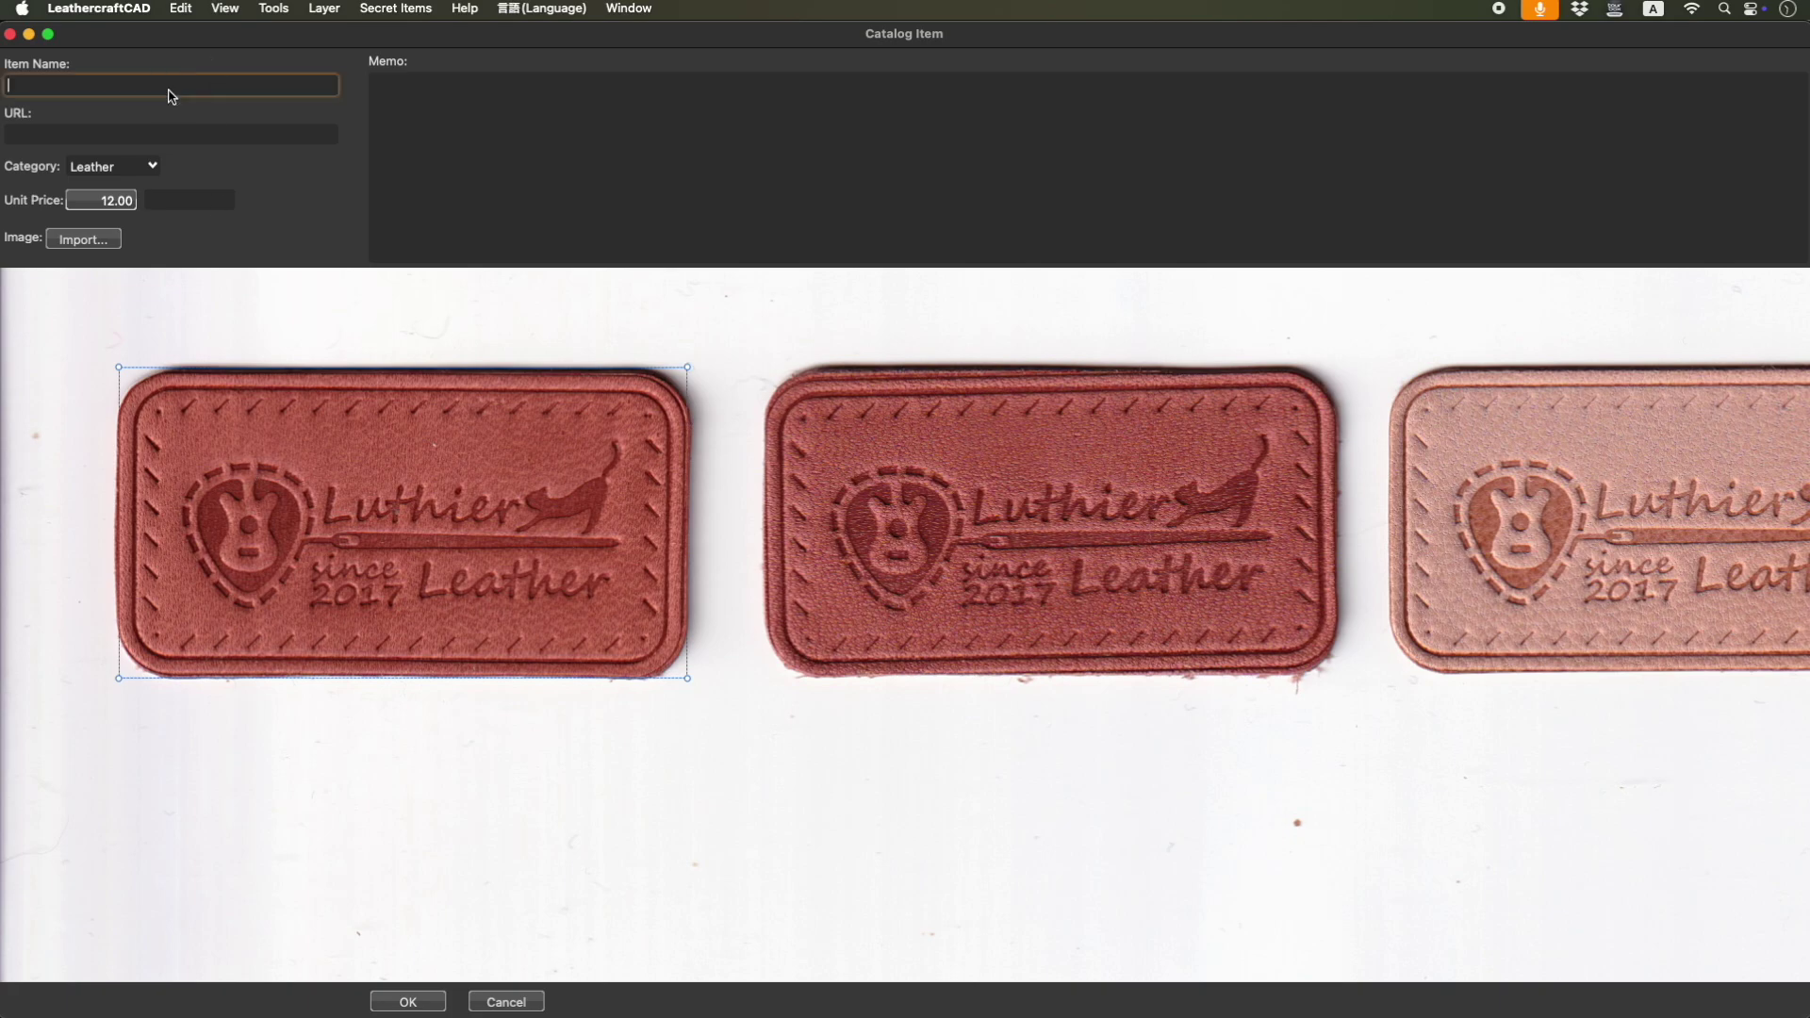
{"action": "type", "text": "Logo"}
{"action": "left_click", "coordinate": [408, 1001]}
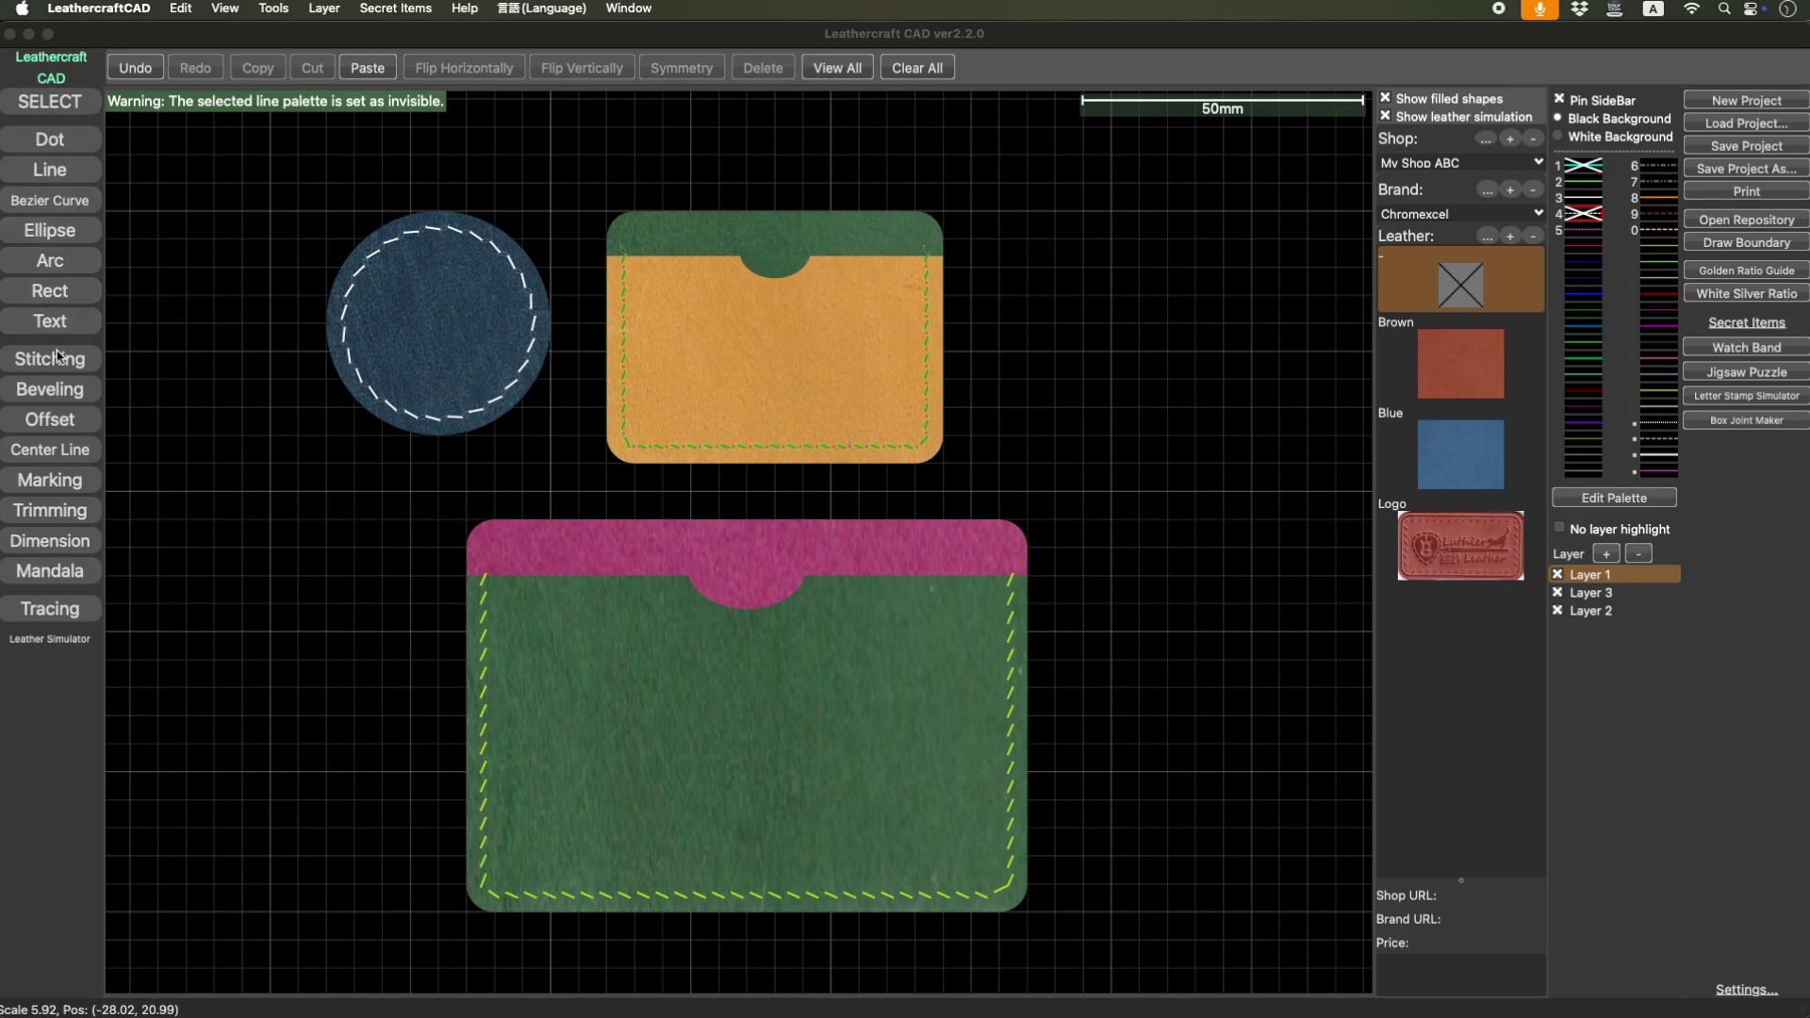
Draw a rectangle about 40 × 20 mm beside the small card holder and make line palette 1 visible.
{"action": "left_click", "coordinate": [50, 290]}
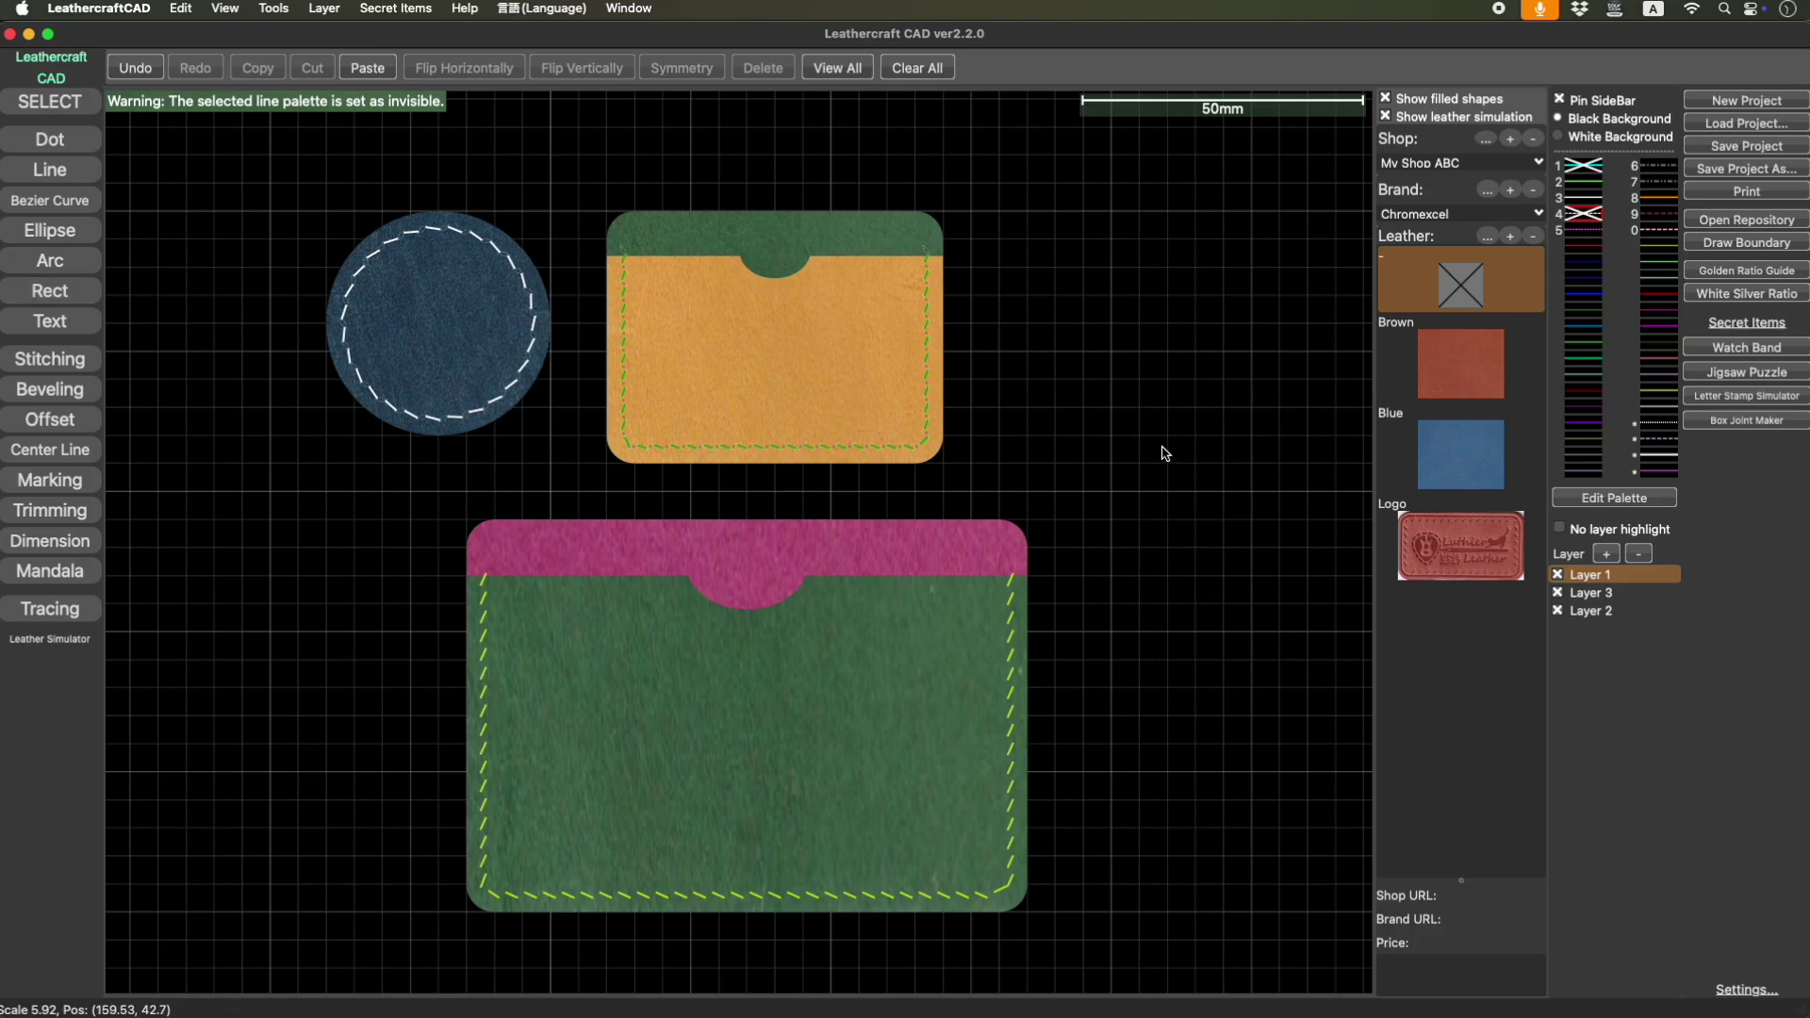
{"action": "left_click", "coordinate": [49, 290]}
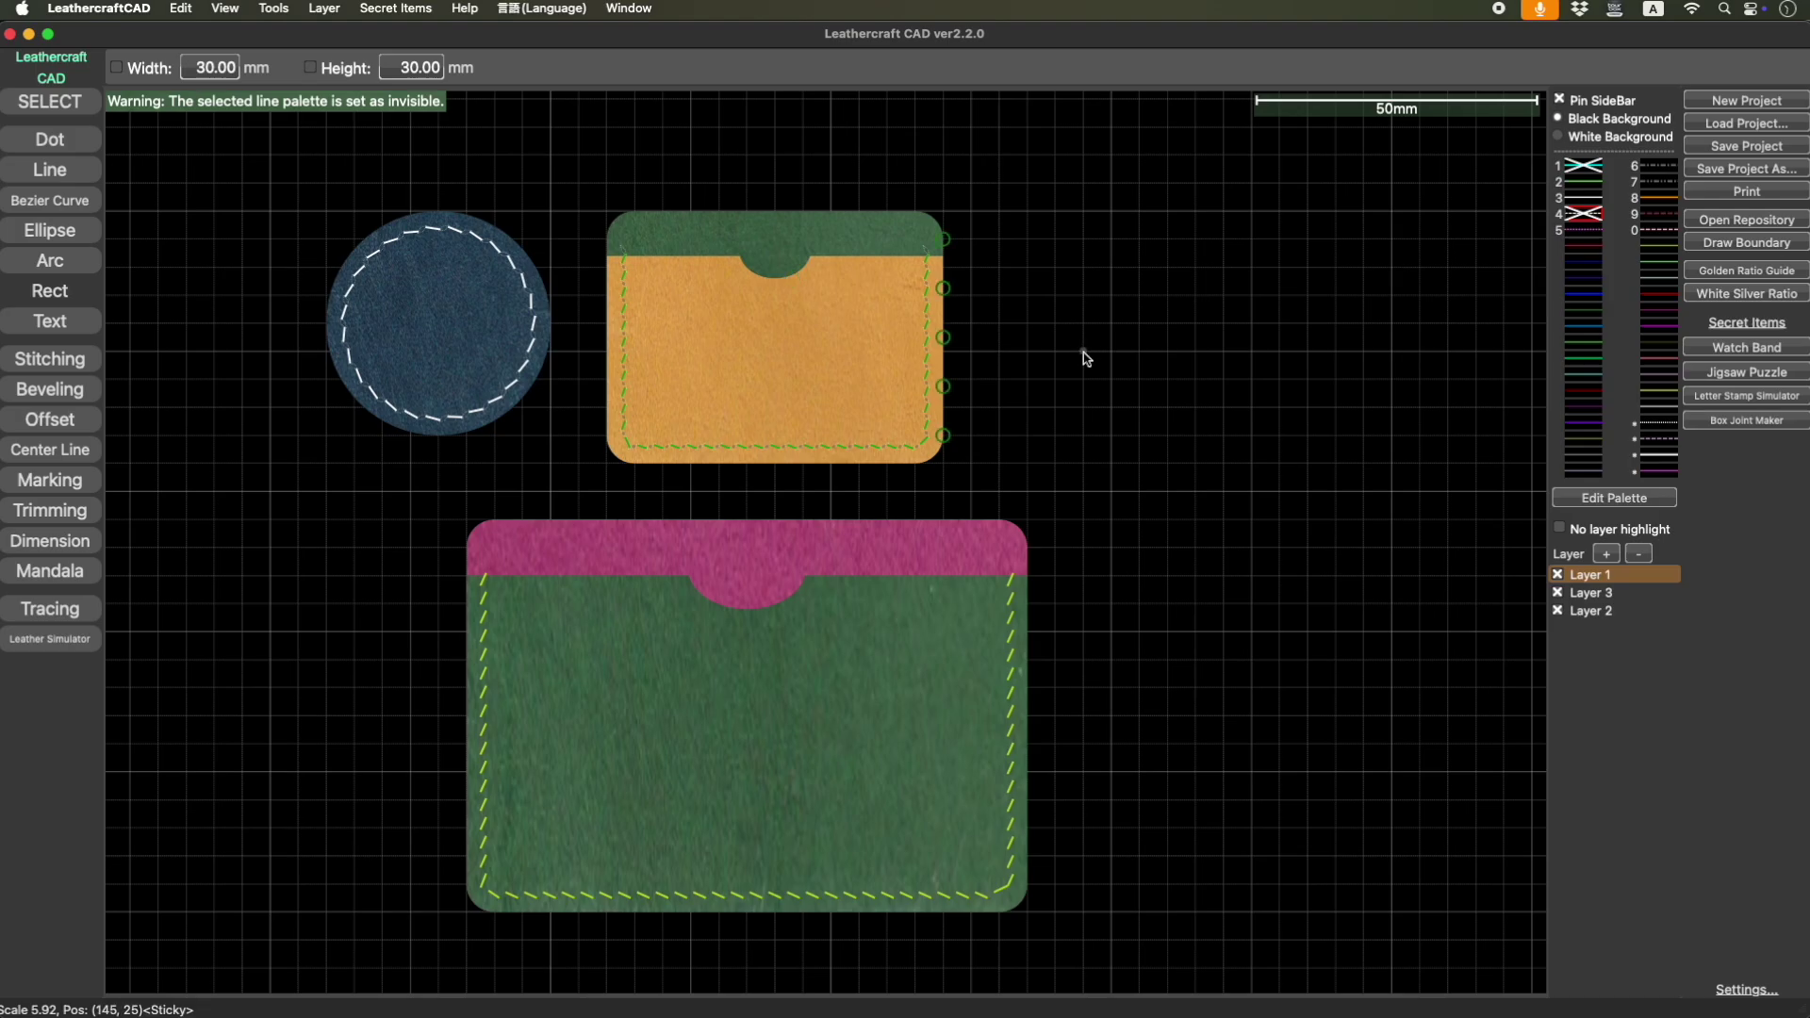
{"action": "left_click_drag", "start_coordinate": [1083, 353], "coordinate": [1310, 464]}
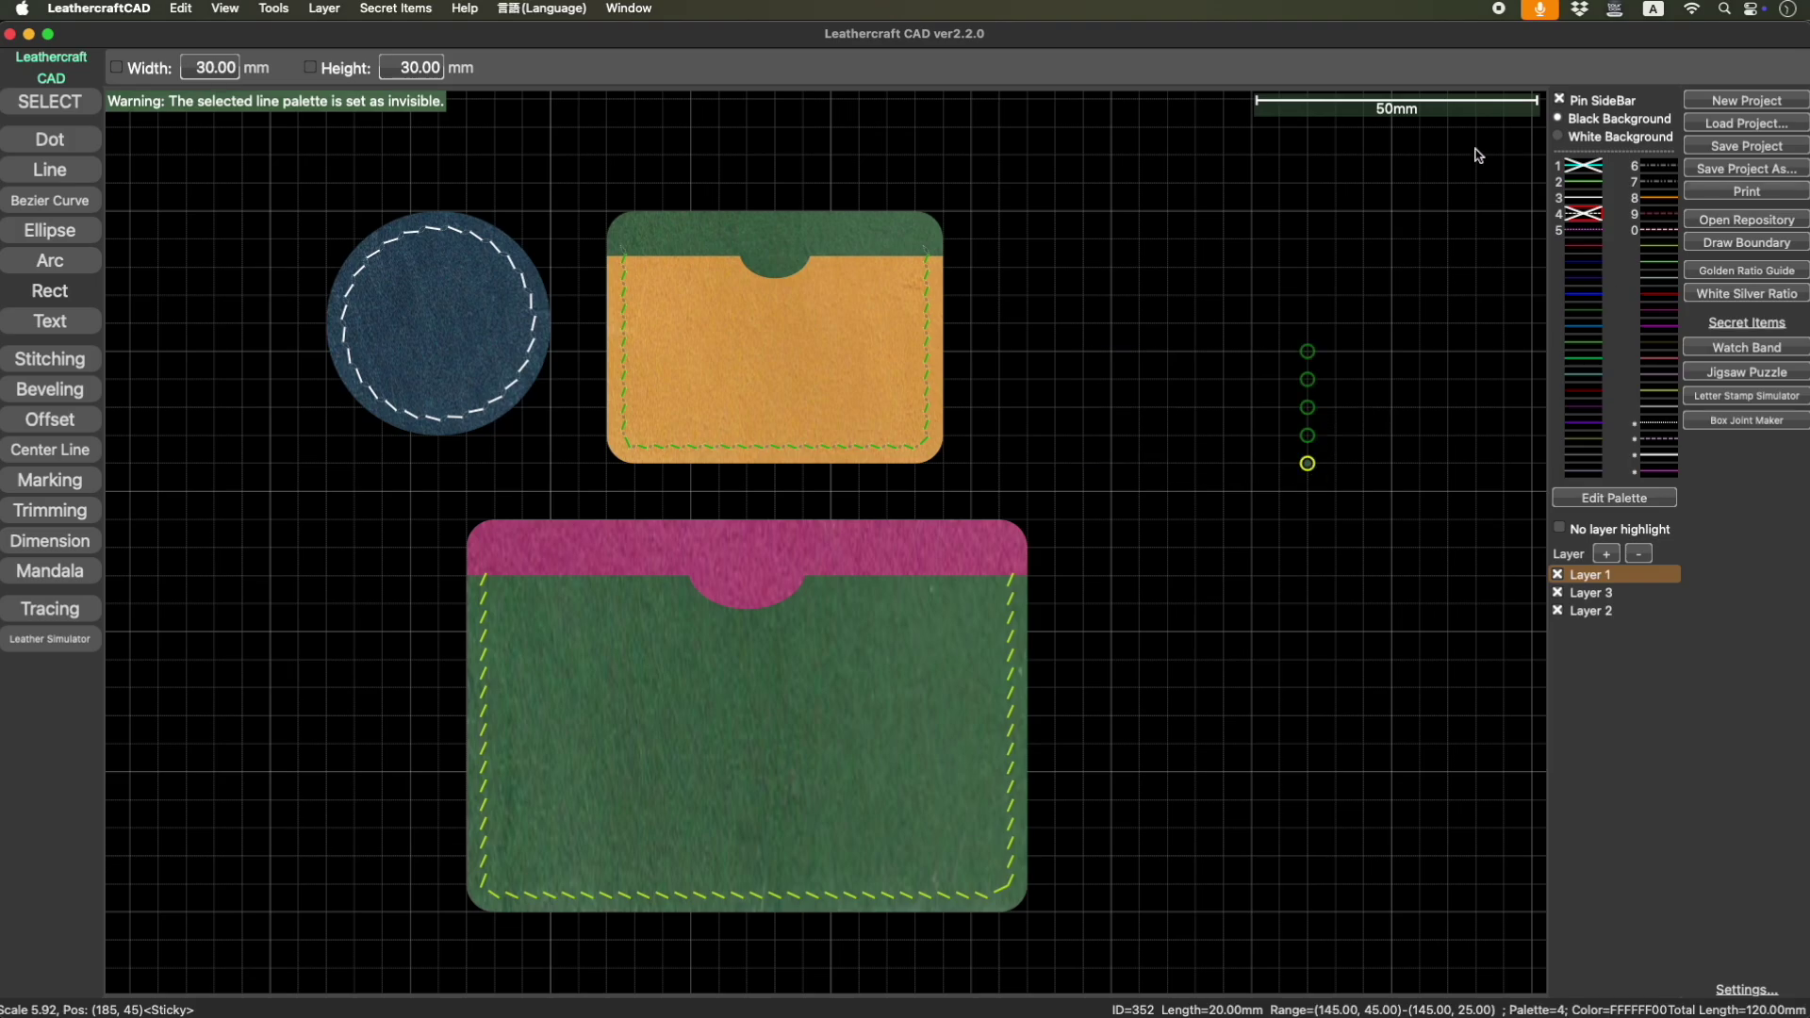
{"action": "left_click", "coordinate": [1592, 171]}
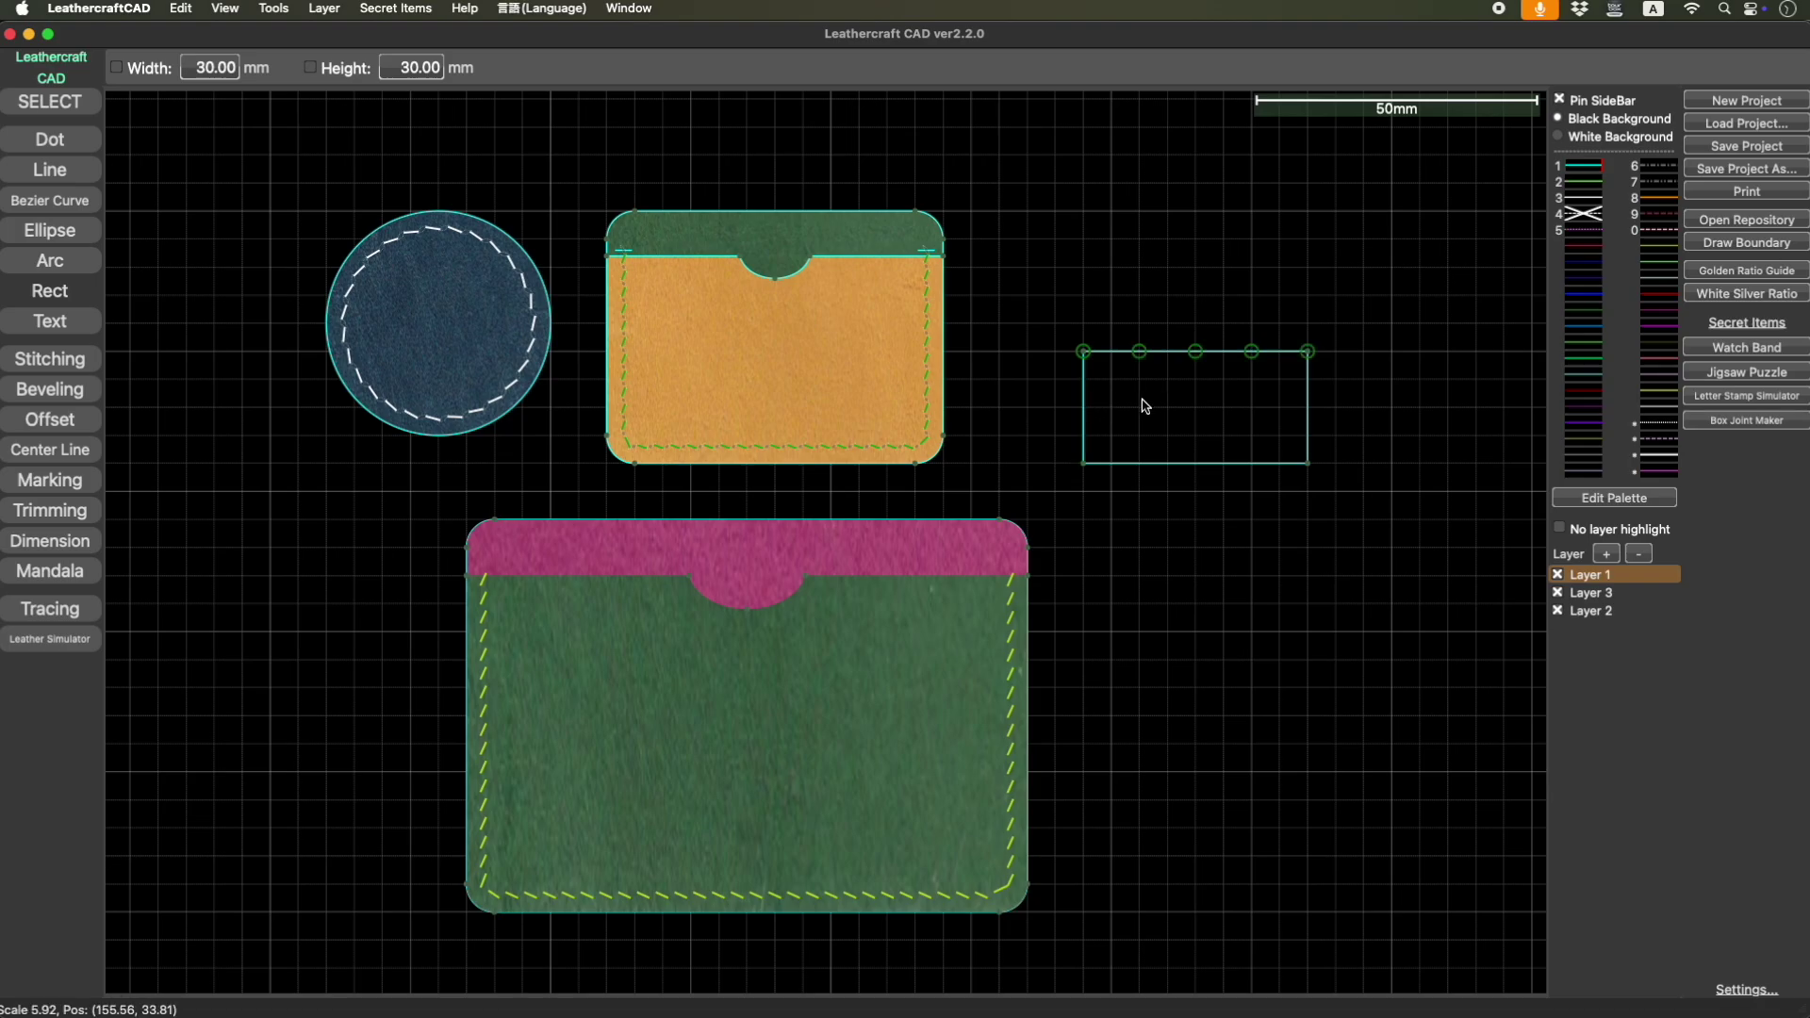
Fill the new rectangle beside the small card holder and apply the Logo leather from the Leather Simulator to it.
{"action": "key", "text": "Escape"}
{"action": "left_click", "coordinate": [1084, 407]}
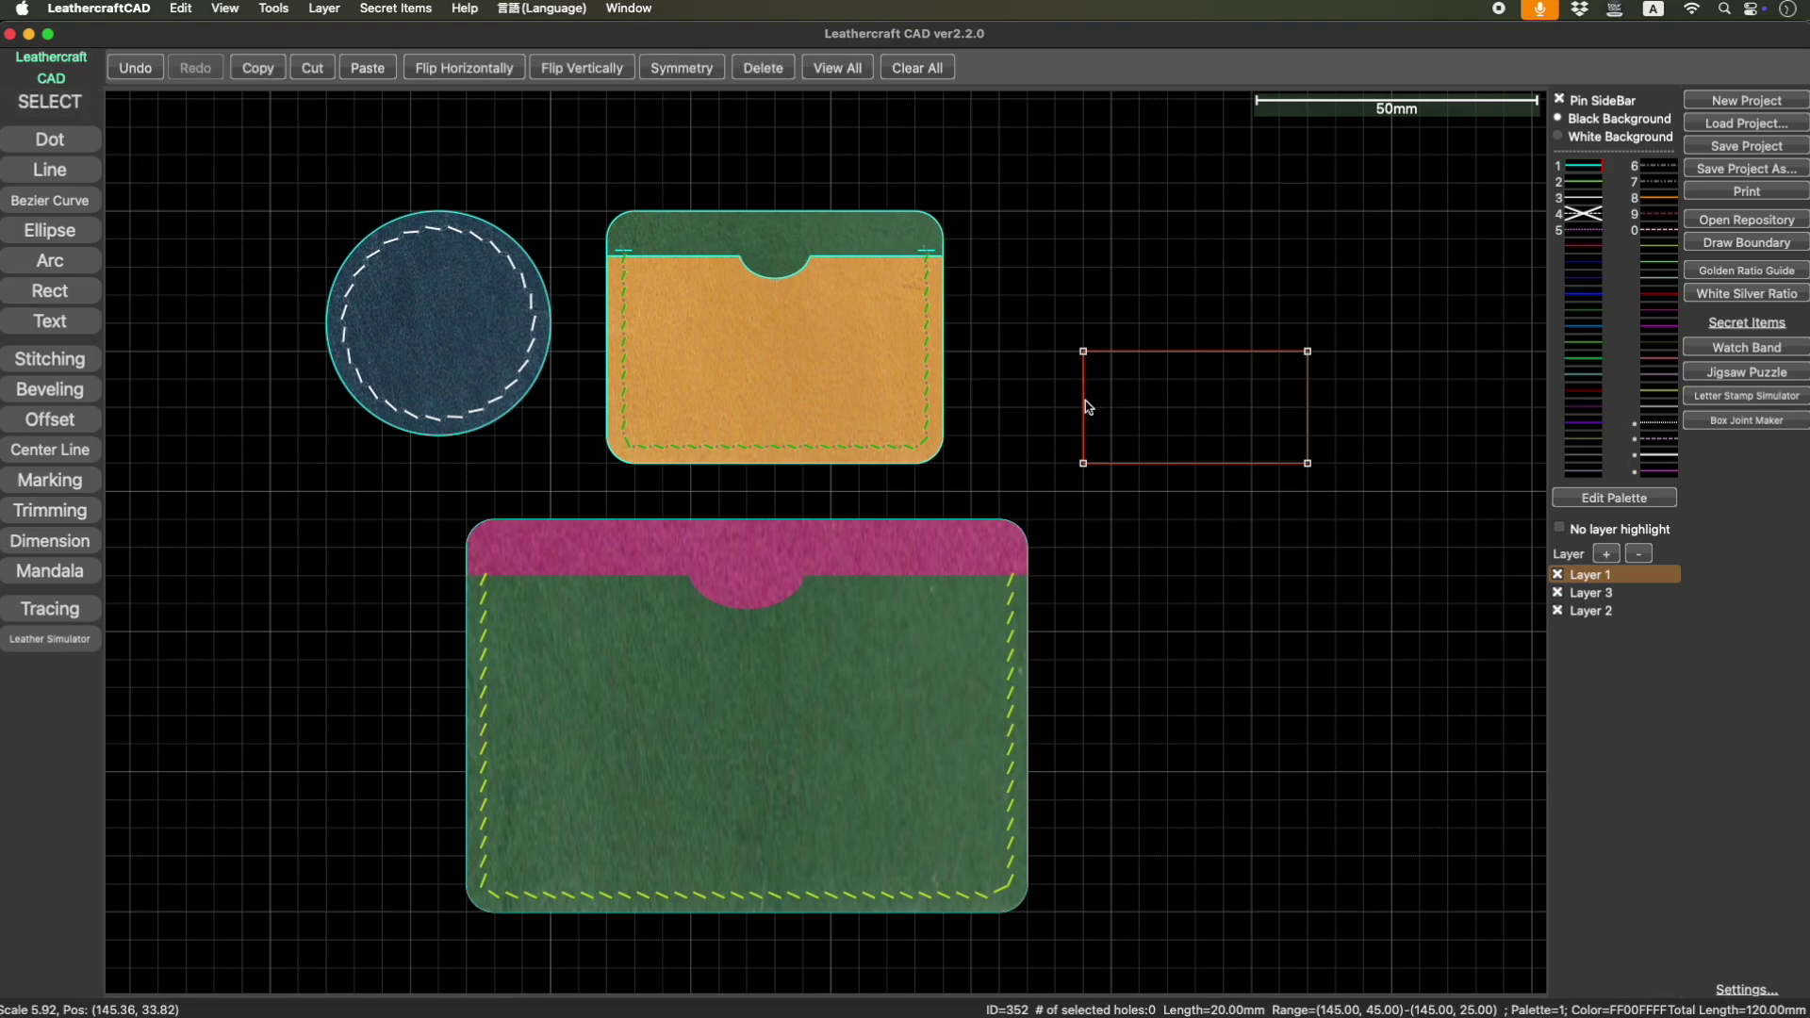
{"action": "double_click", "coordinate": [1086, 407]}
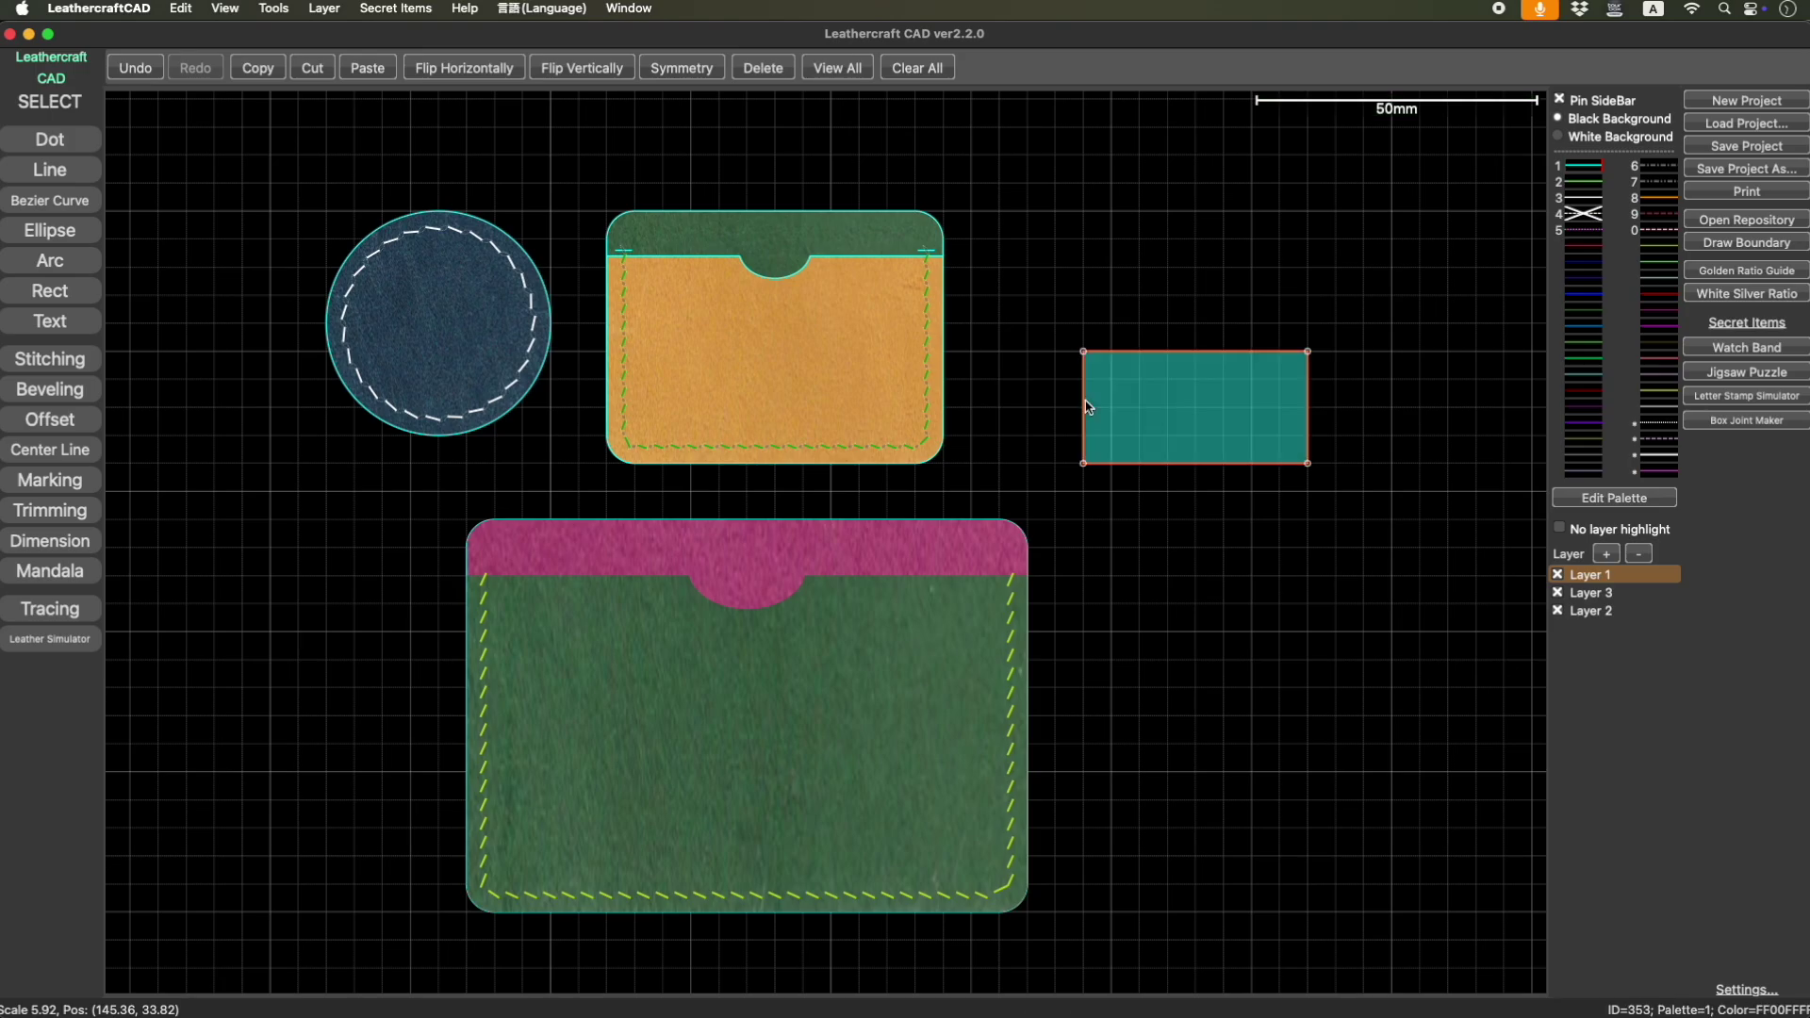
{"action": "scroll", "coordinate": [1169, 513], "scroll_direction": "right", "scroll_amount": 5}
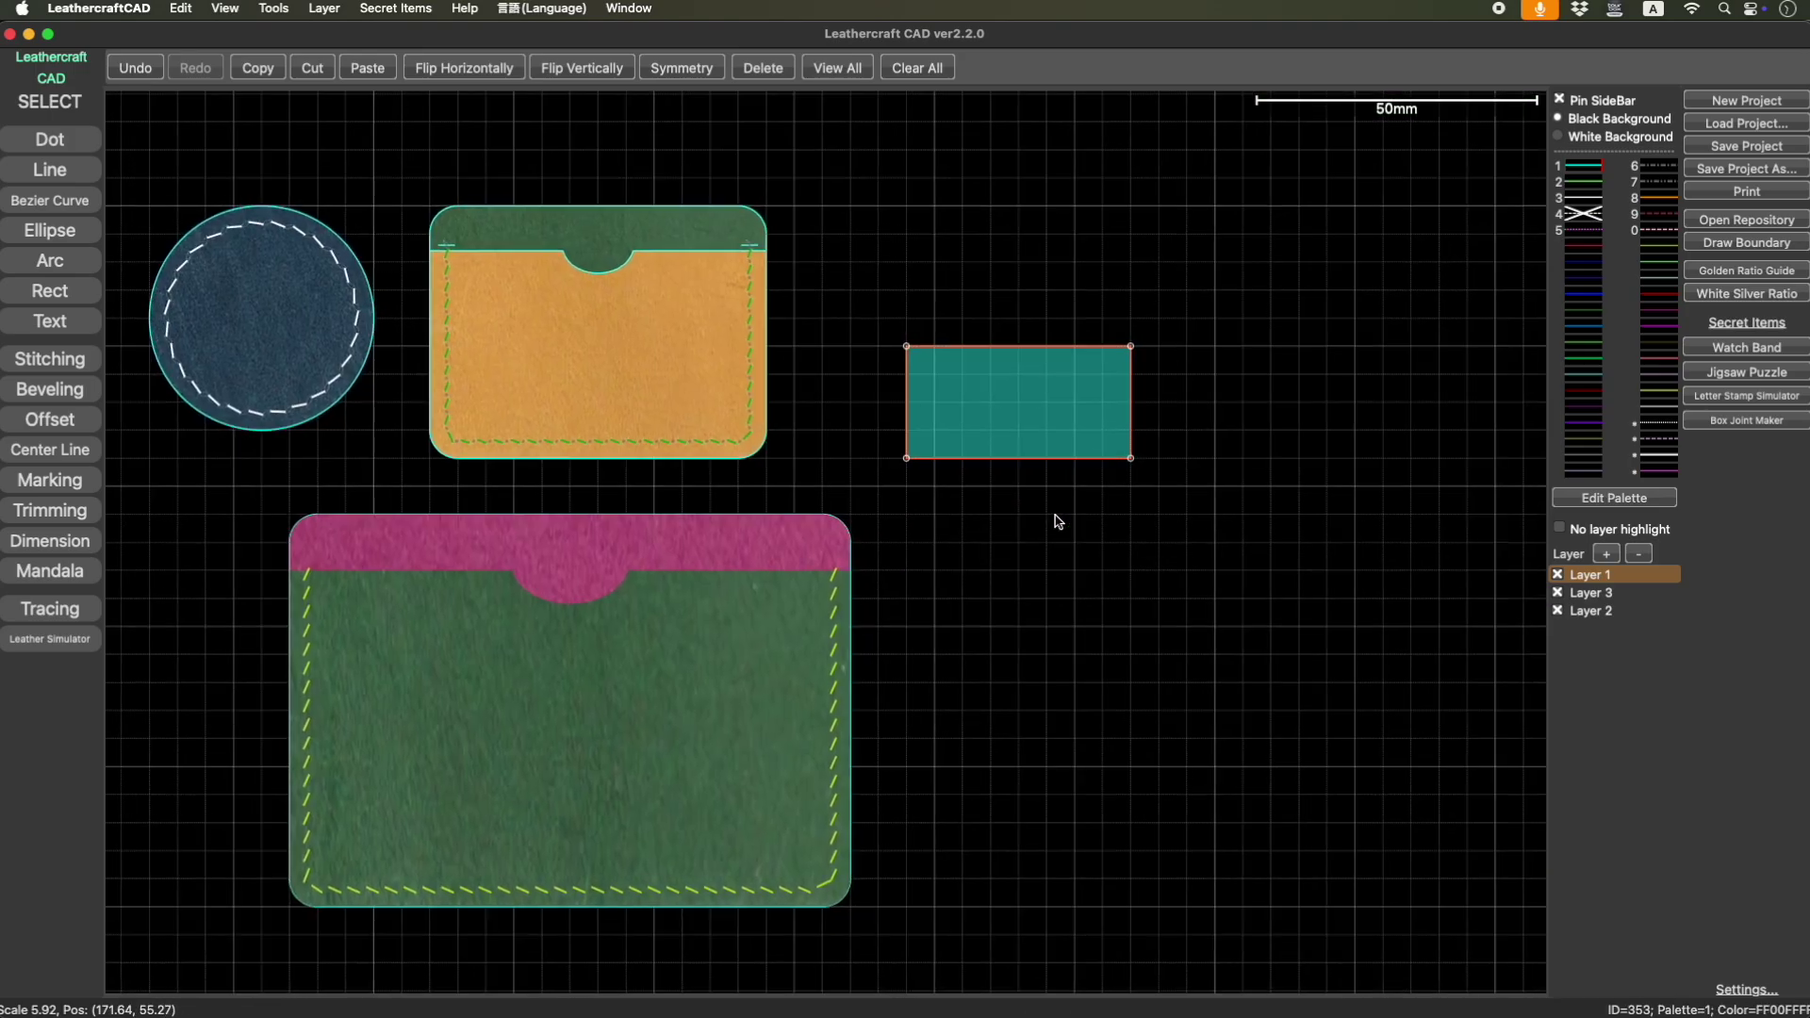
{"action": "left_click", "coordinate": [44, 645]}
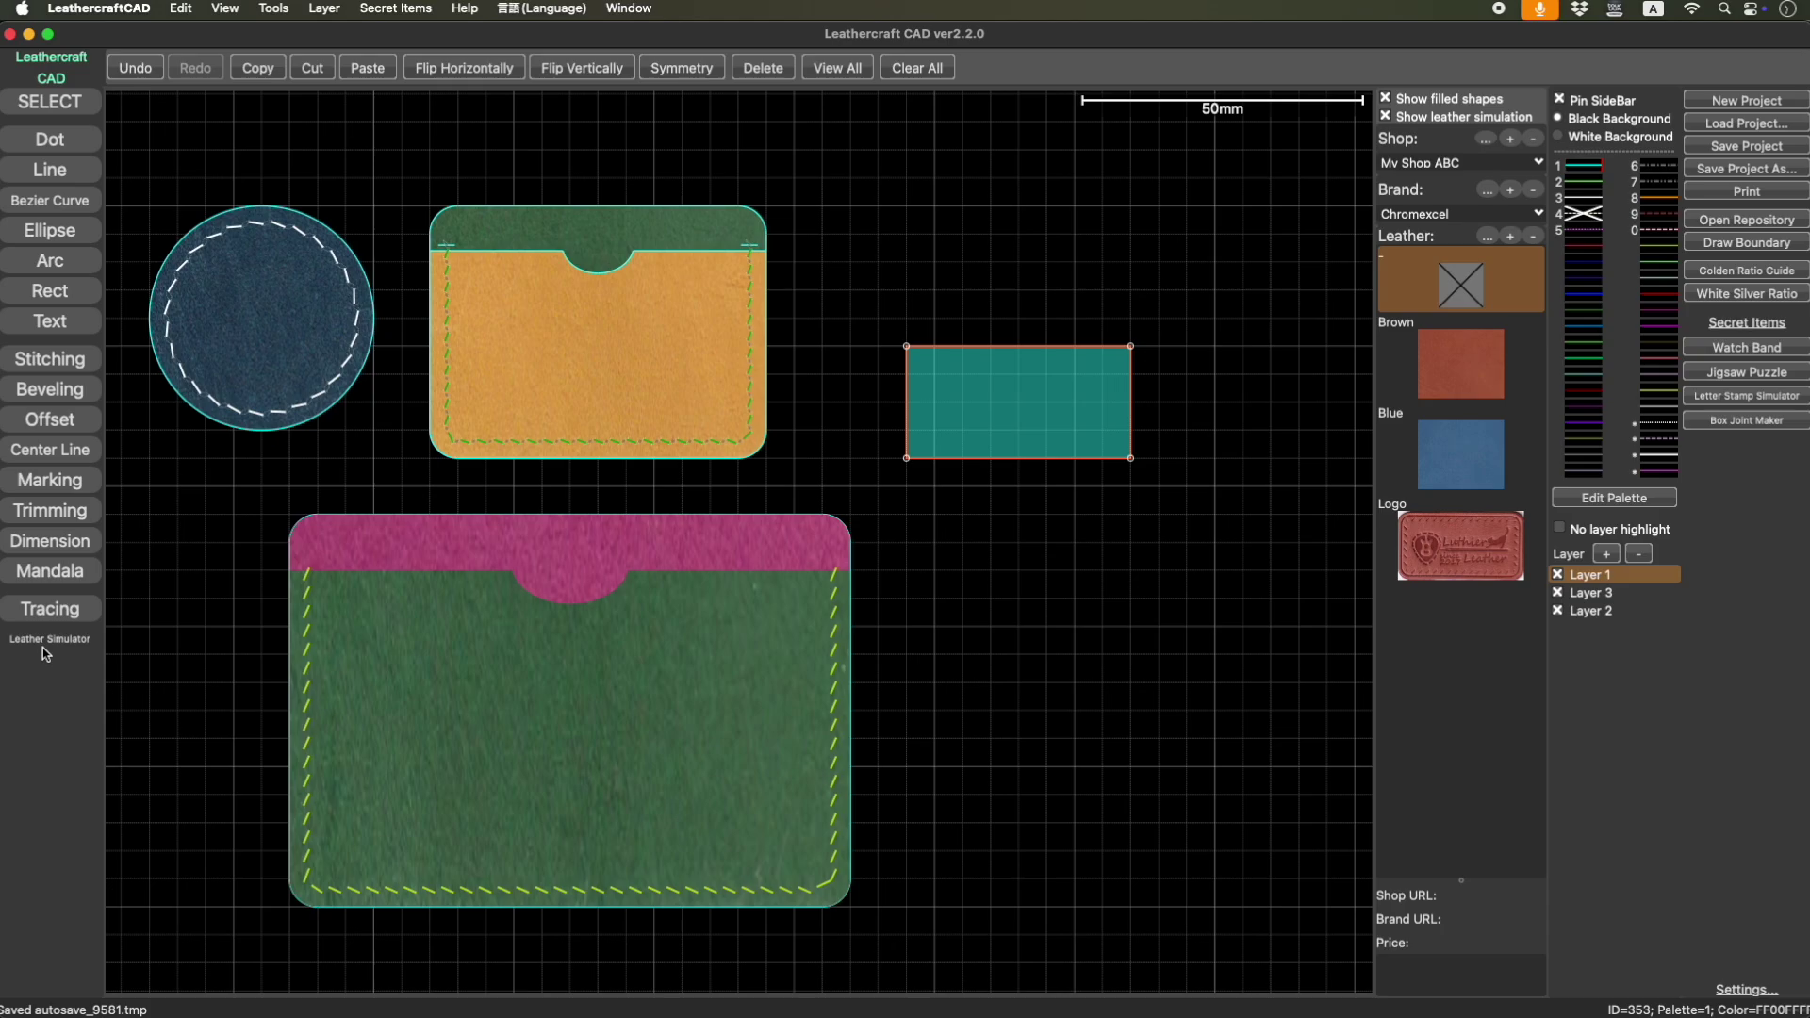
{"action": "left_click", "coordinate": [1460, 556]}
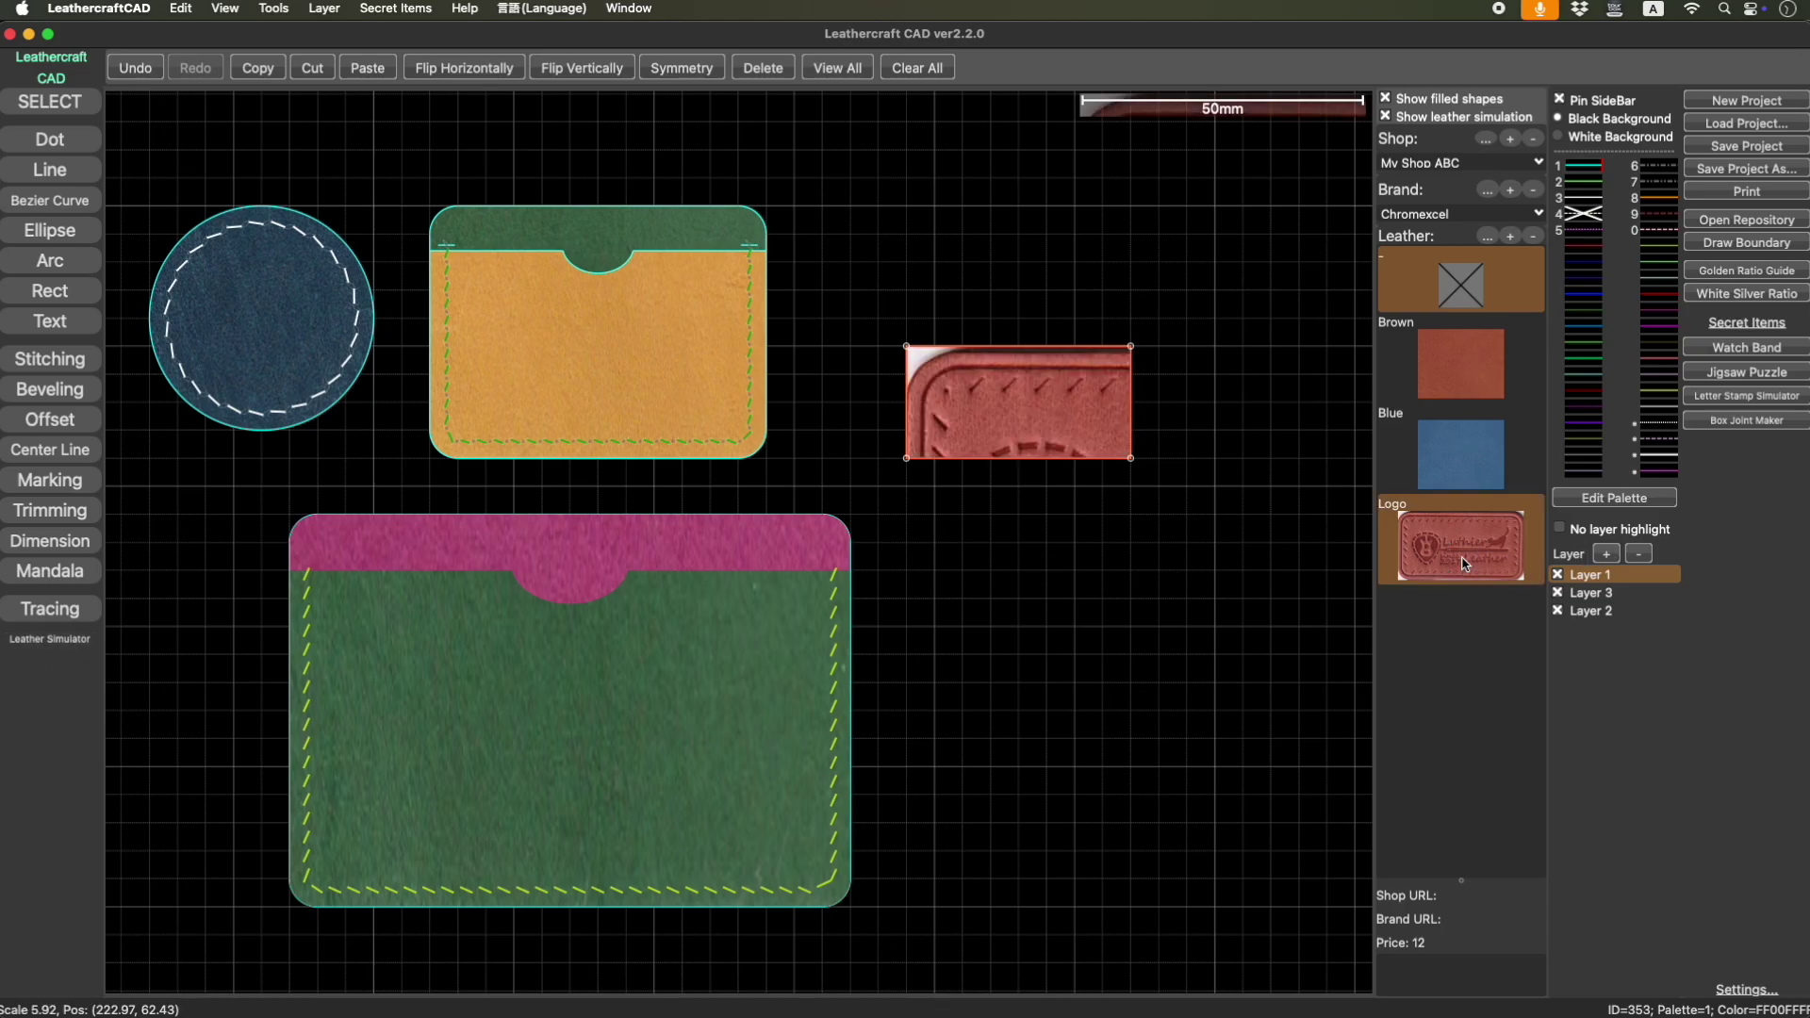
Move the logo-textured rectangle slightly up and closer to the small card holder, and clear the selection.
{"action": "left_click_drag", "start_coordinate": [1163, 477], "coordinate": [978, 371]}
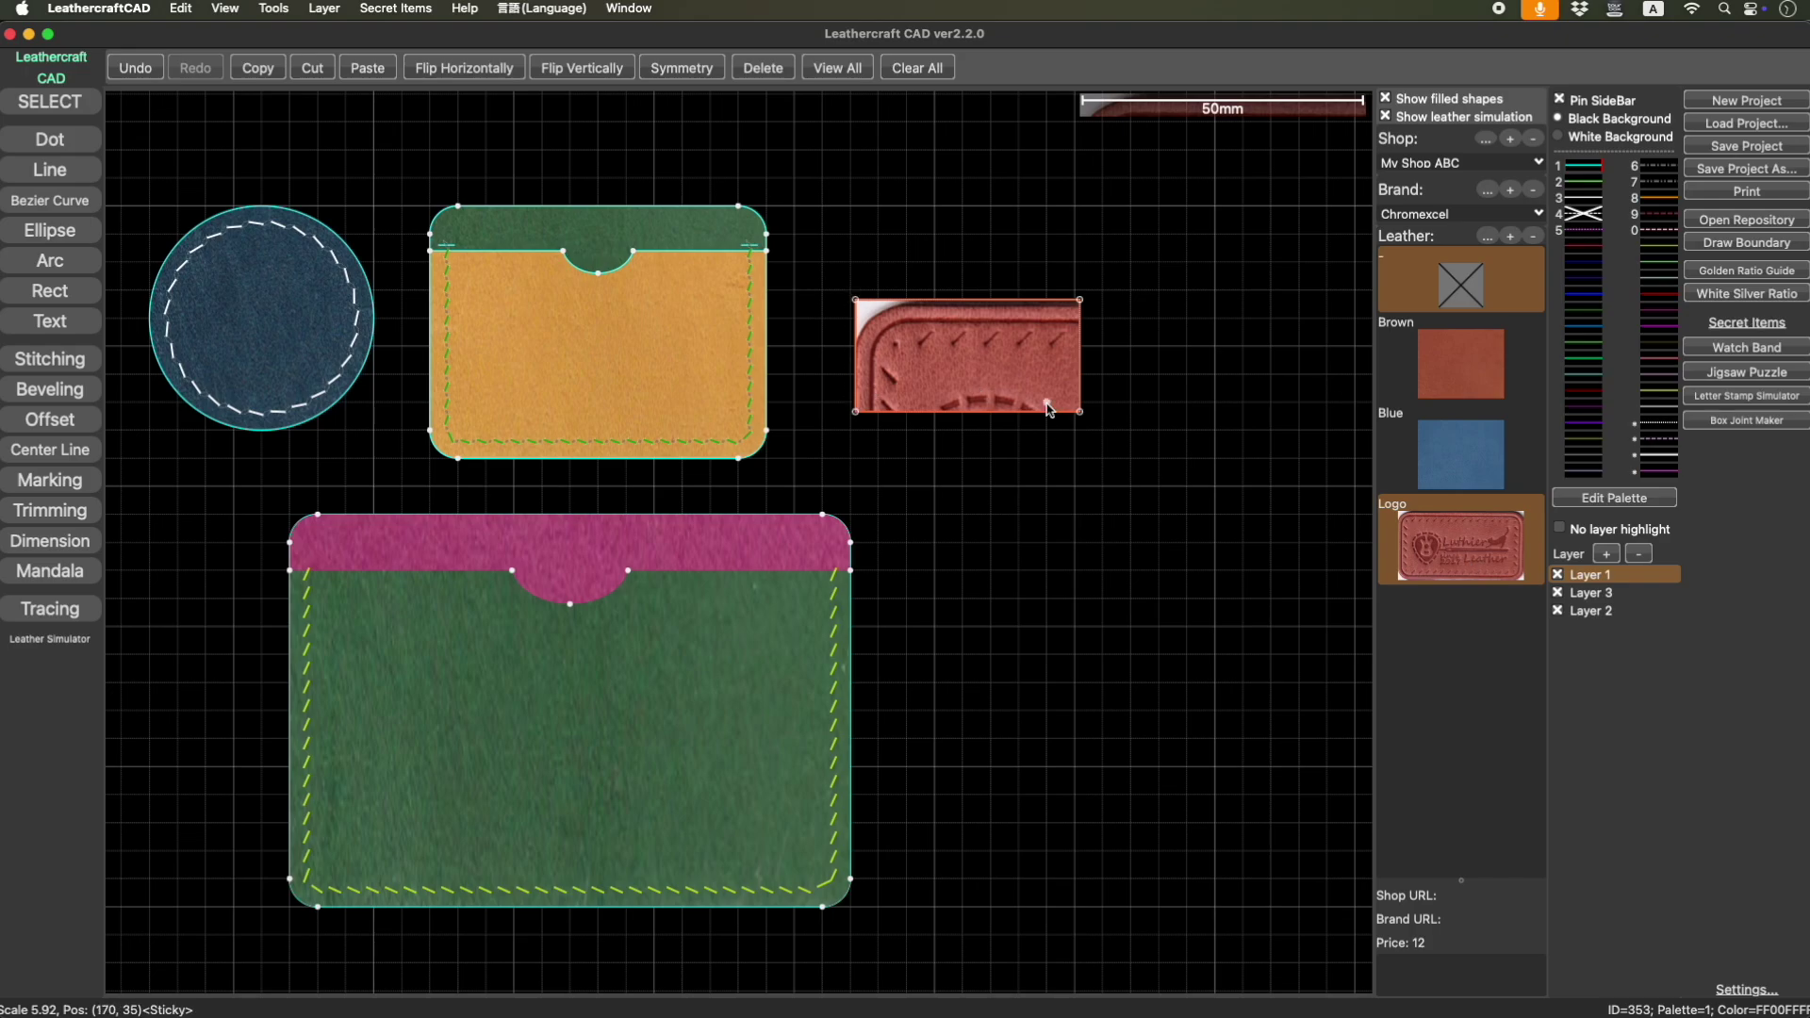
{"action": "scroll", "coordinate": [1075, 473], "scroll_direction": "down", "scroll_amount": 3}
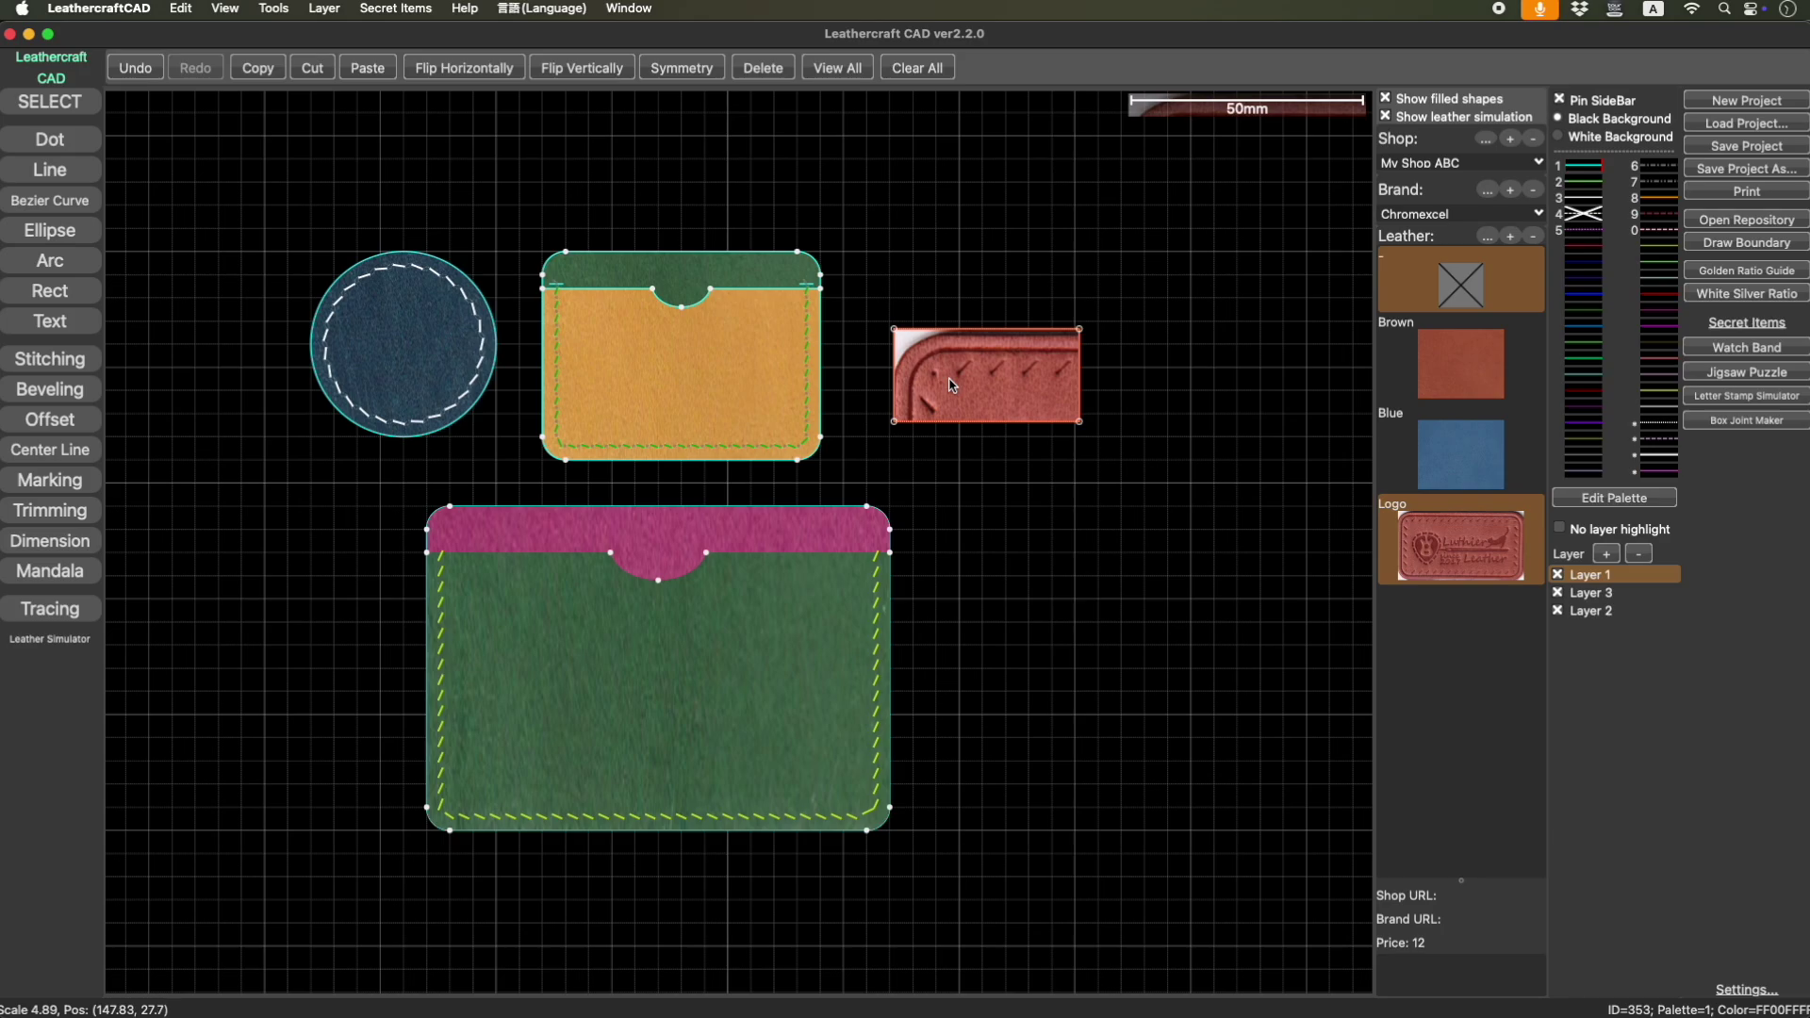
{"action": "left_click", "coordinate": [996, 505]}
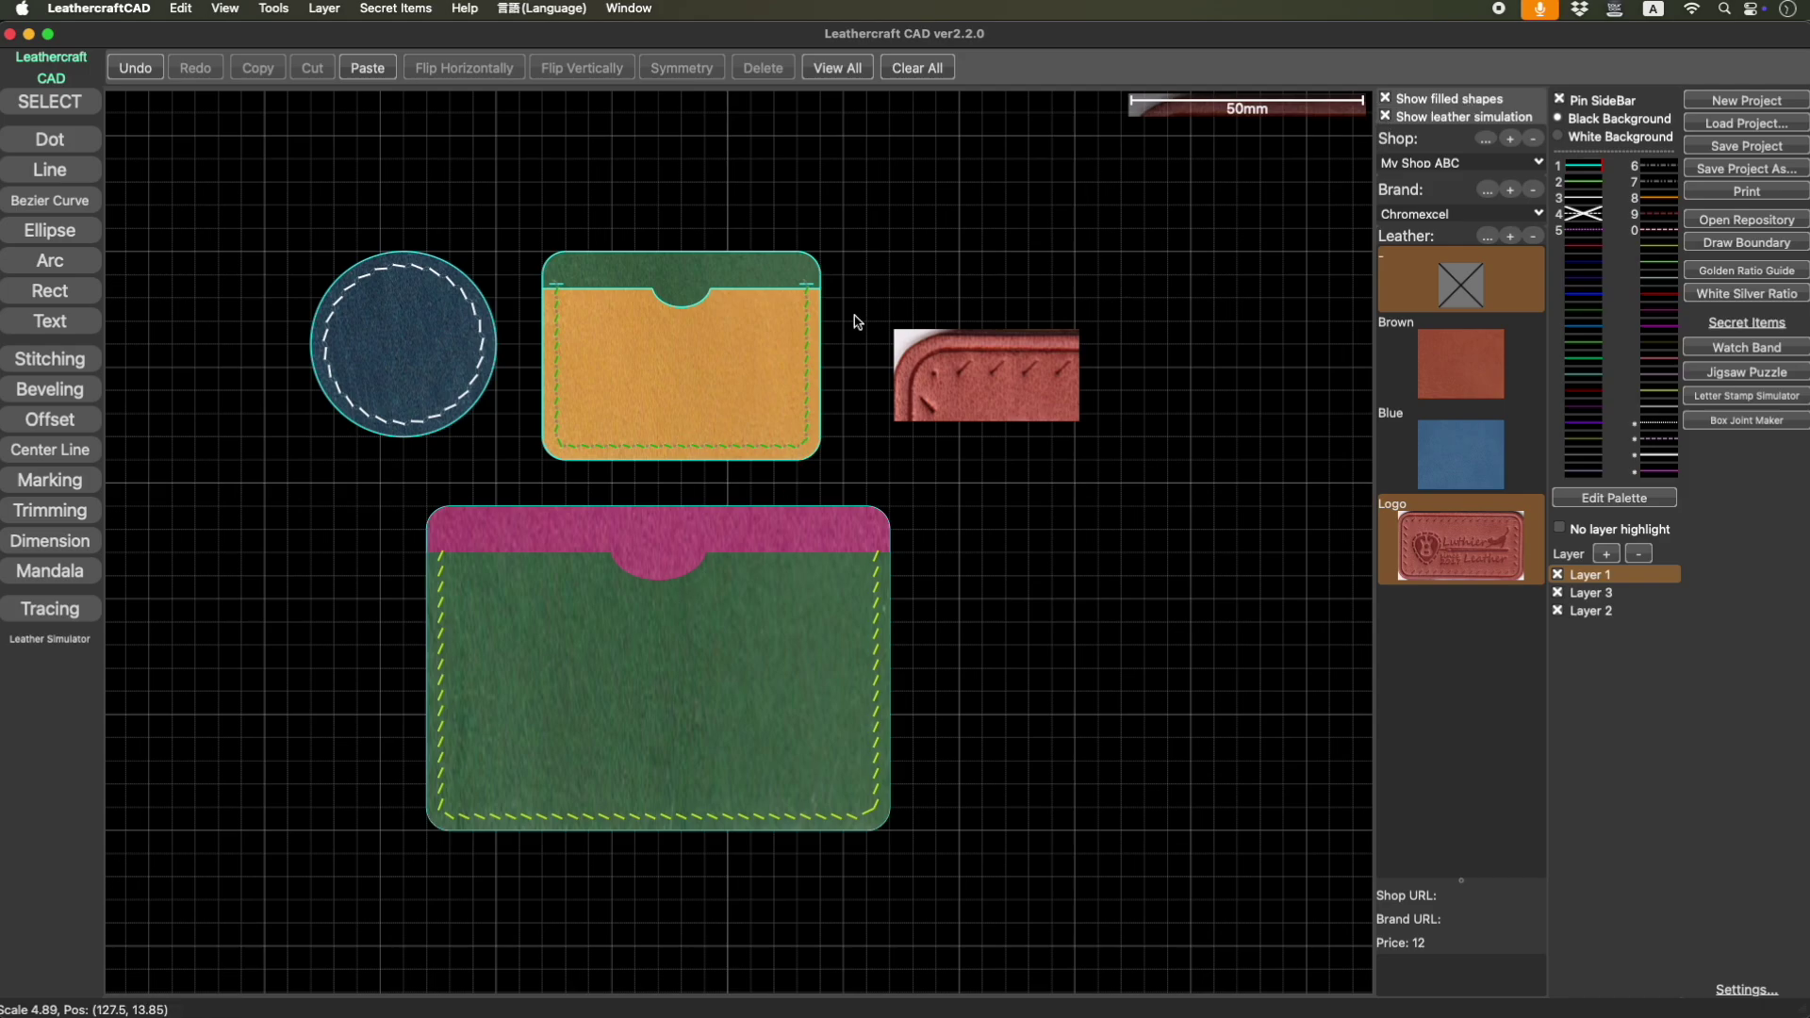
Hide the leather simulation and filled shapes to examine the bare outlines, and show both again with nothing selected.
{"action": "left_click", "coordinate": [1387, 118]}
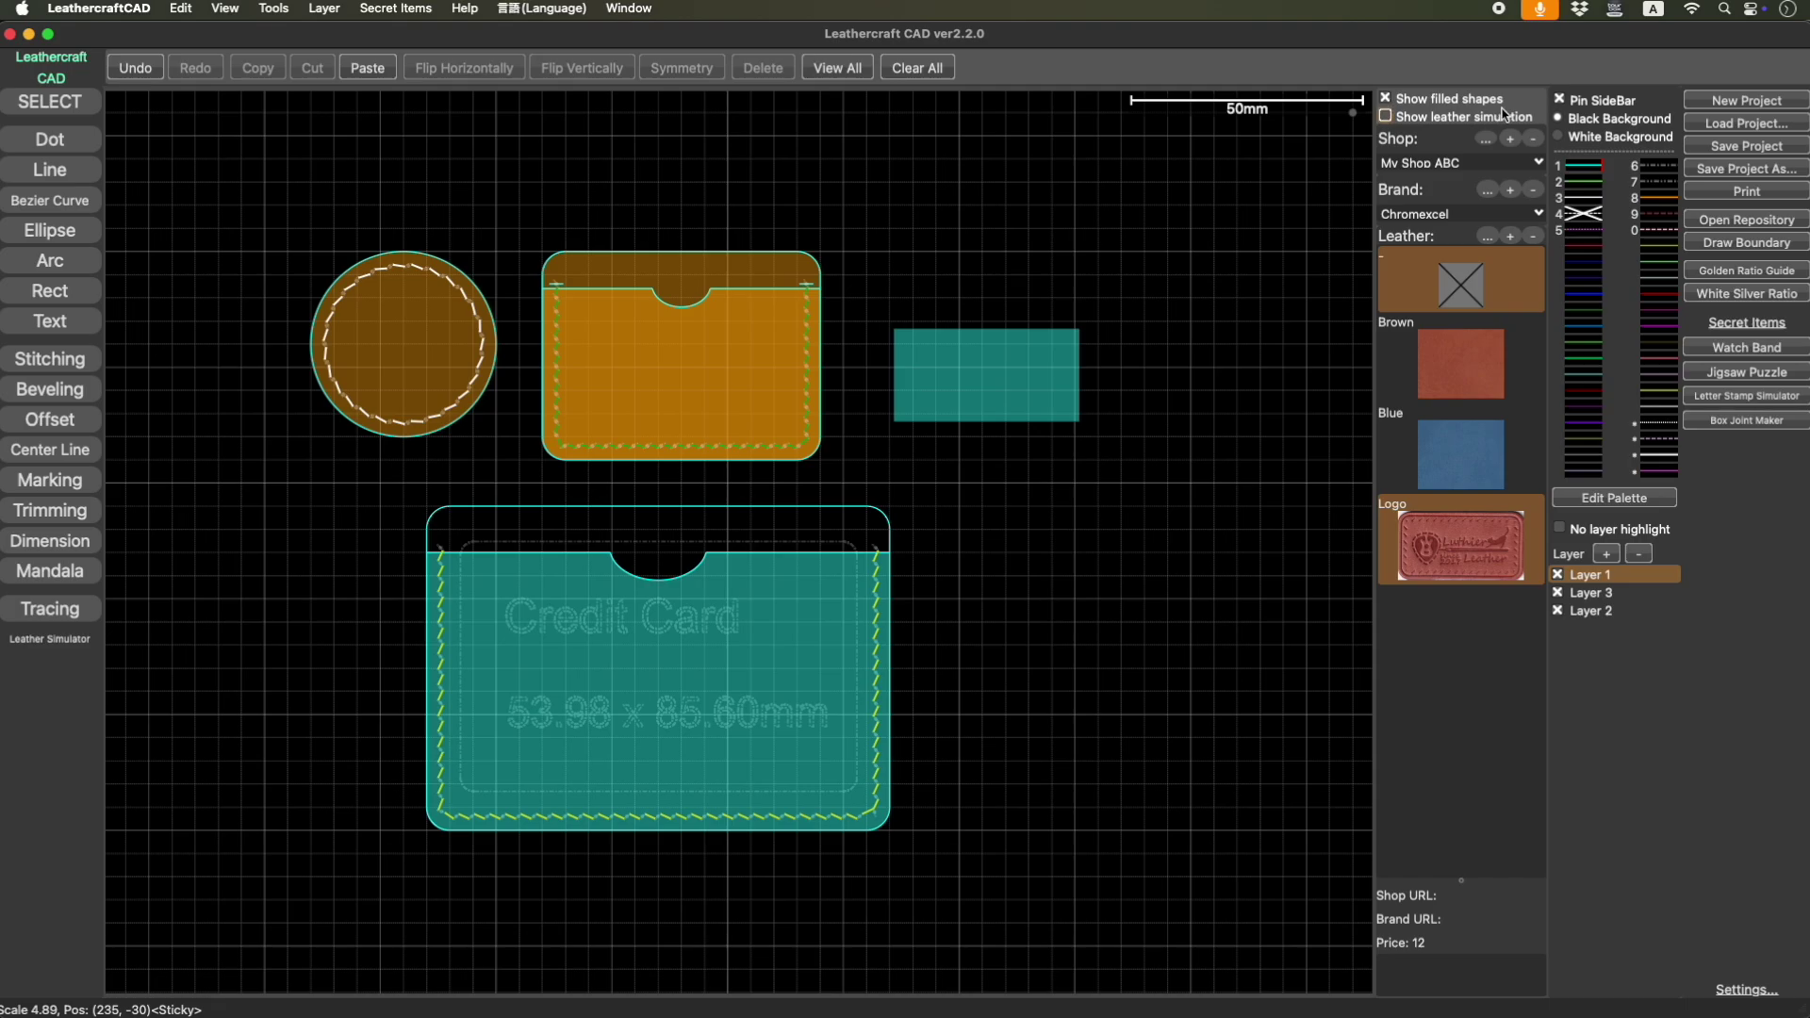
{"action": "left_click", "coordinate": [1386, 99]}
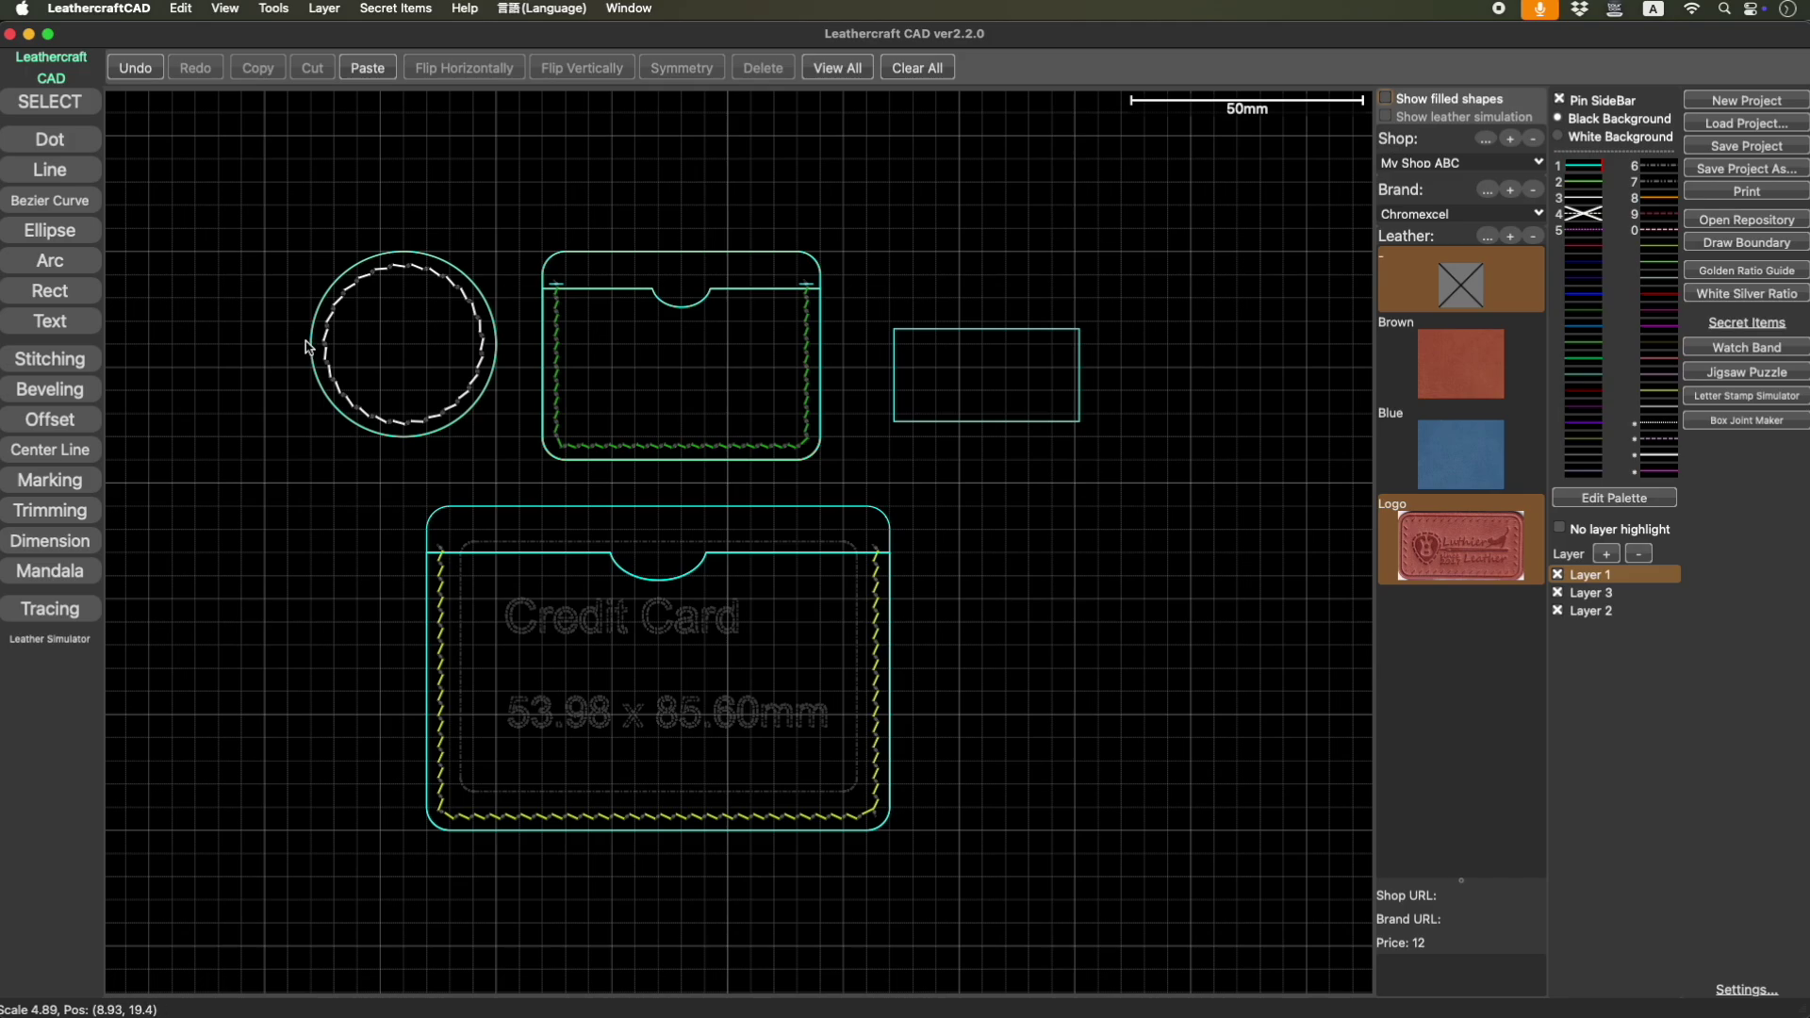
{"action": "left_click", "coordinate": [726, 394]}
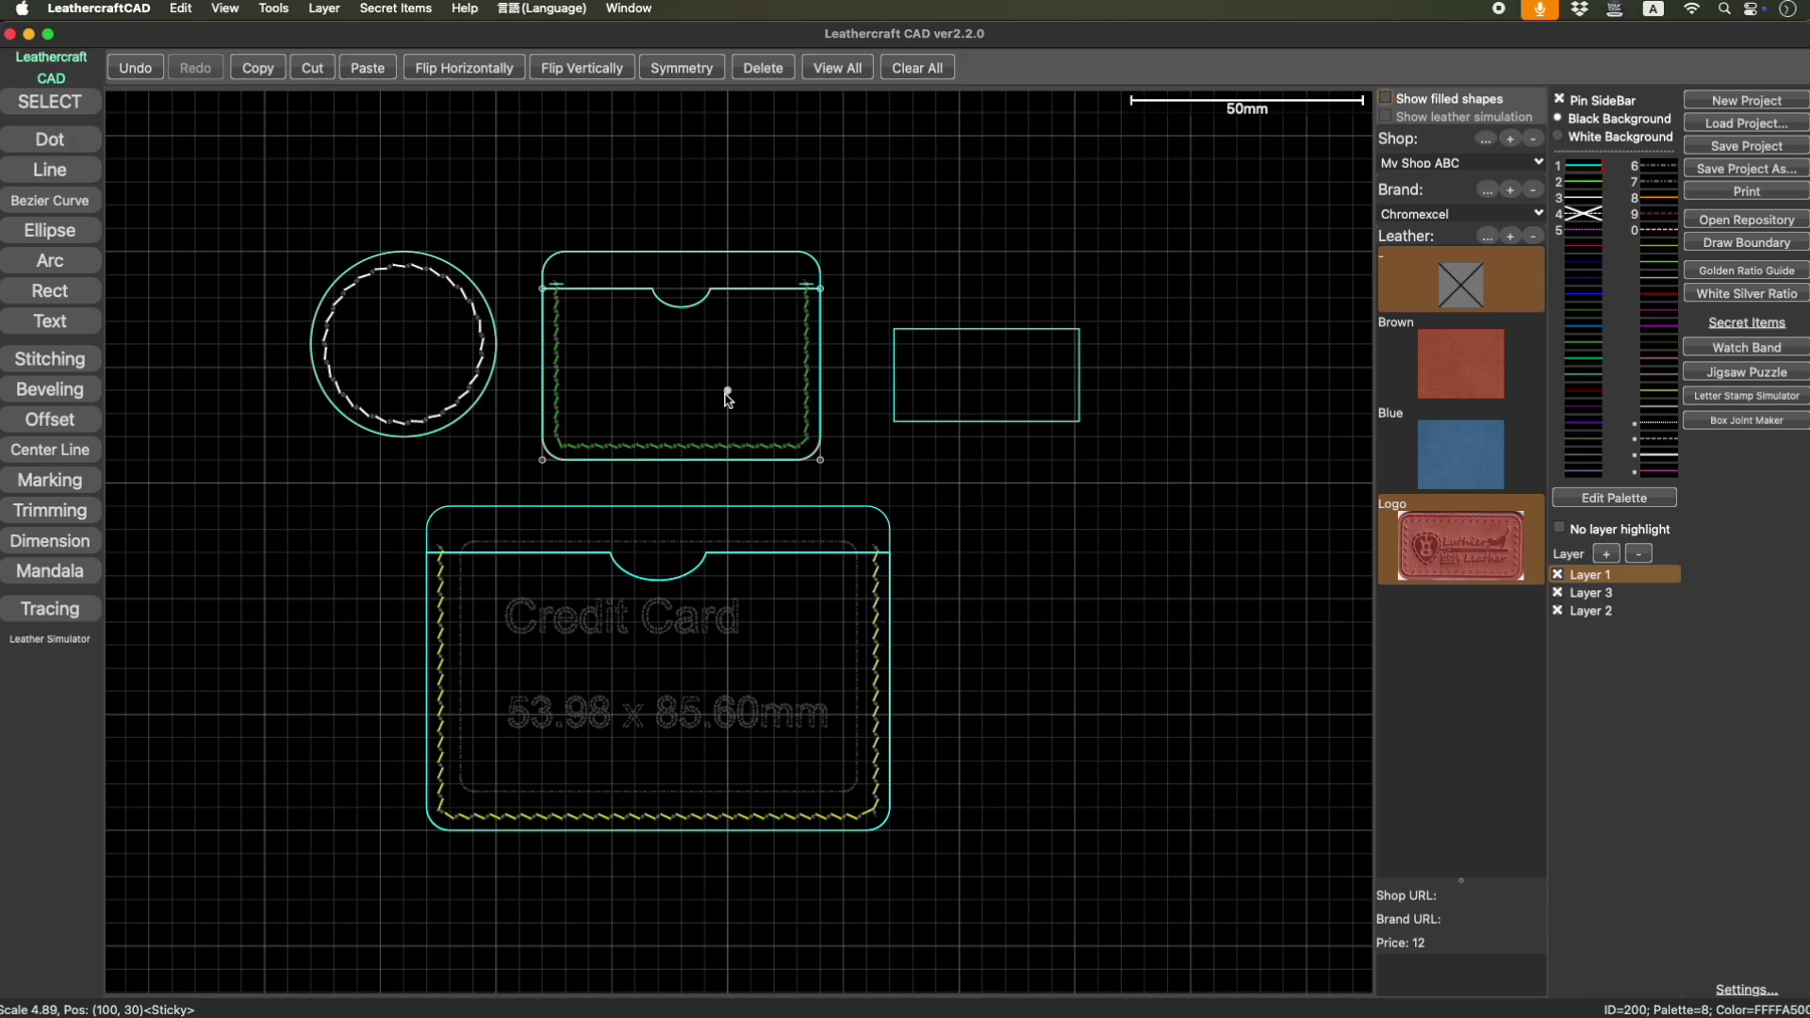
{"action": "left_click", "coordinate": [1385, 98]}
{"action": "left_click", "coordinate": [1385, 116]}
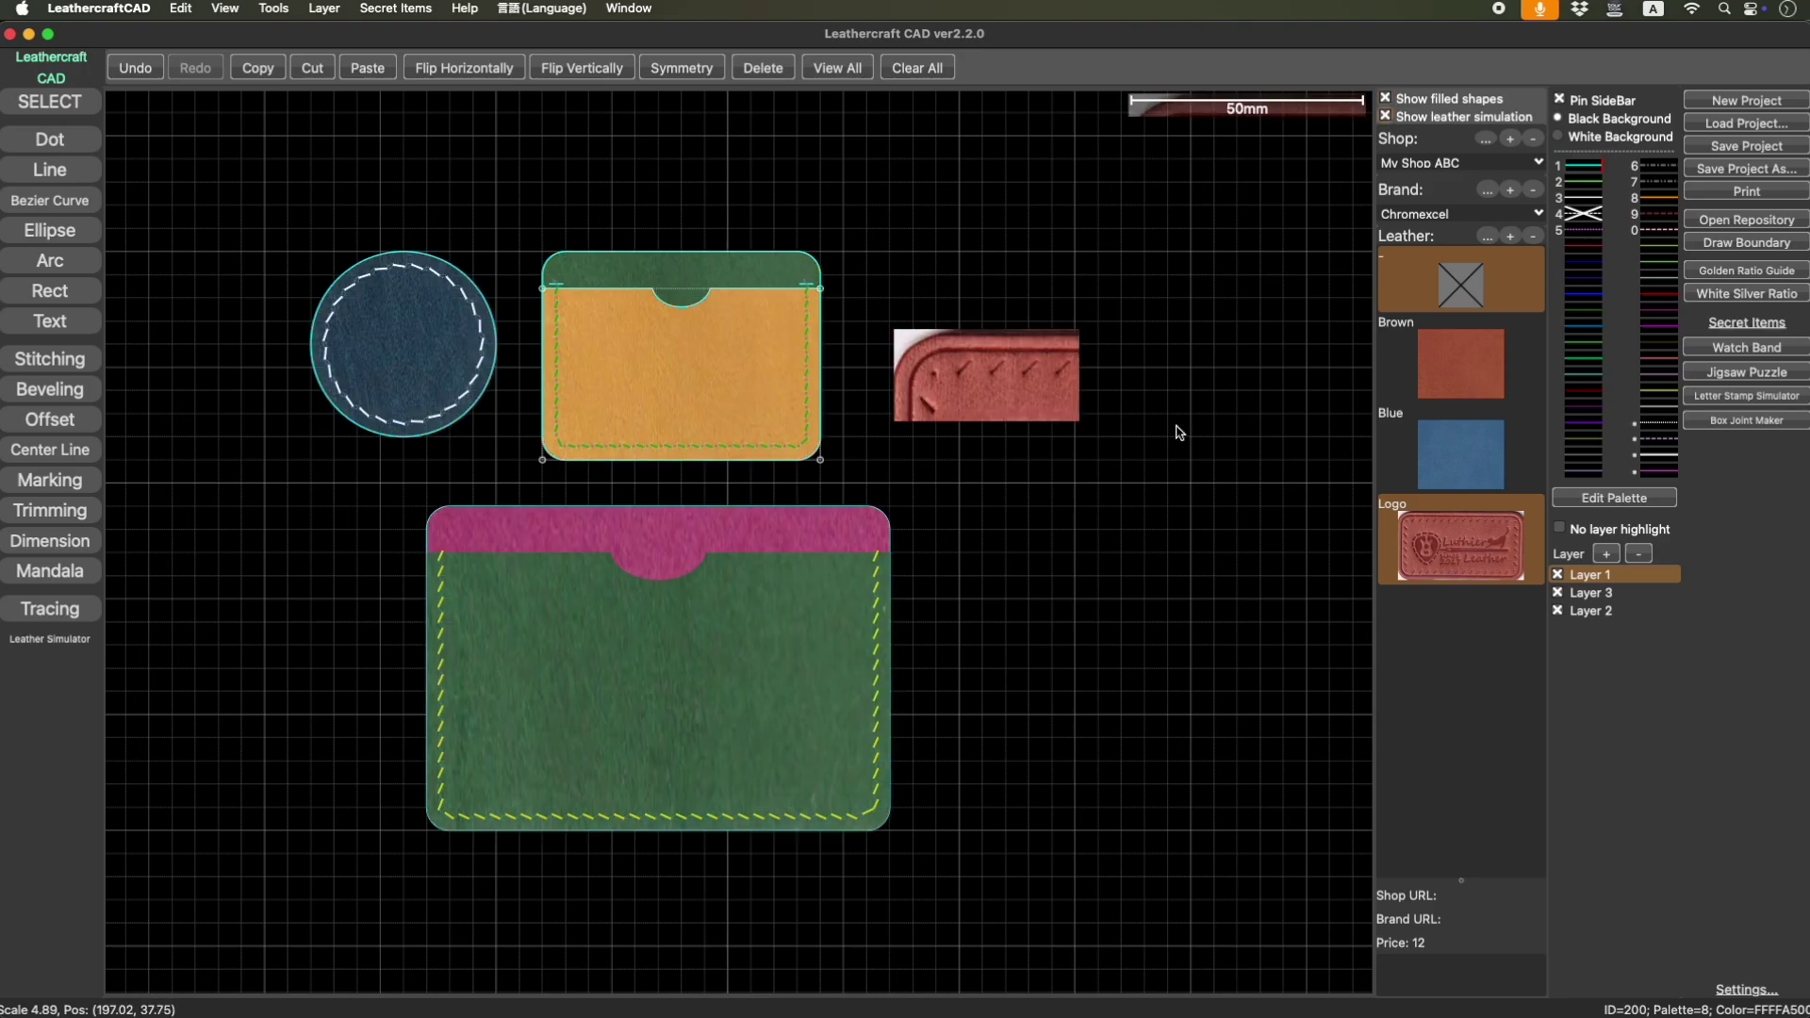
{"action": "left_click_drag", "start_coordinate": [1016, 546], "coordinate": [1061, 573]}
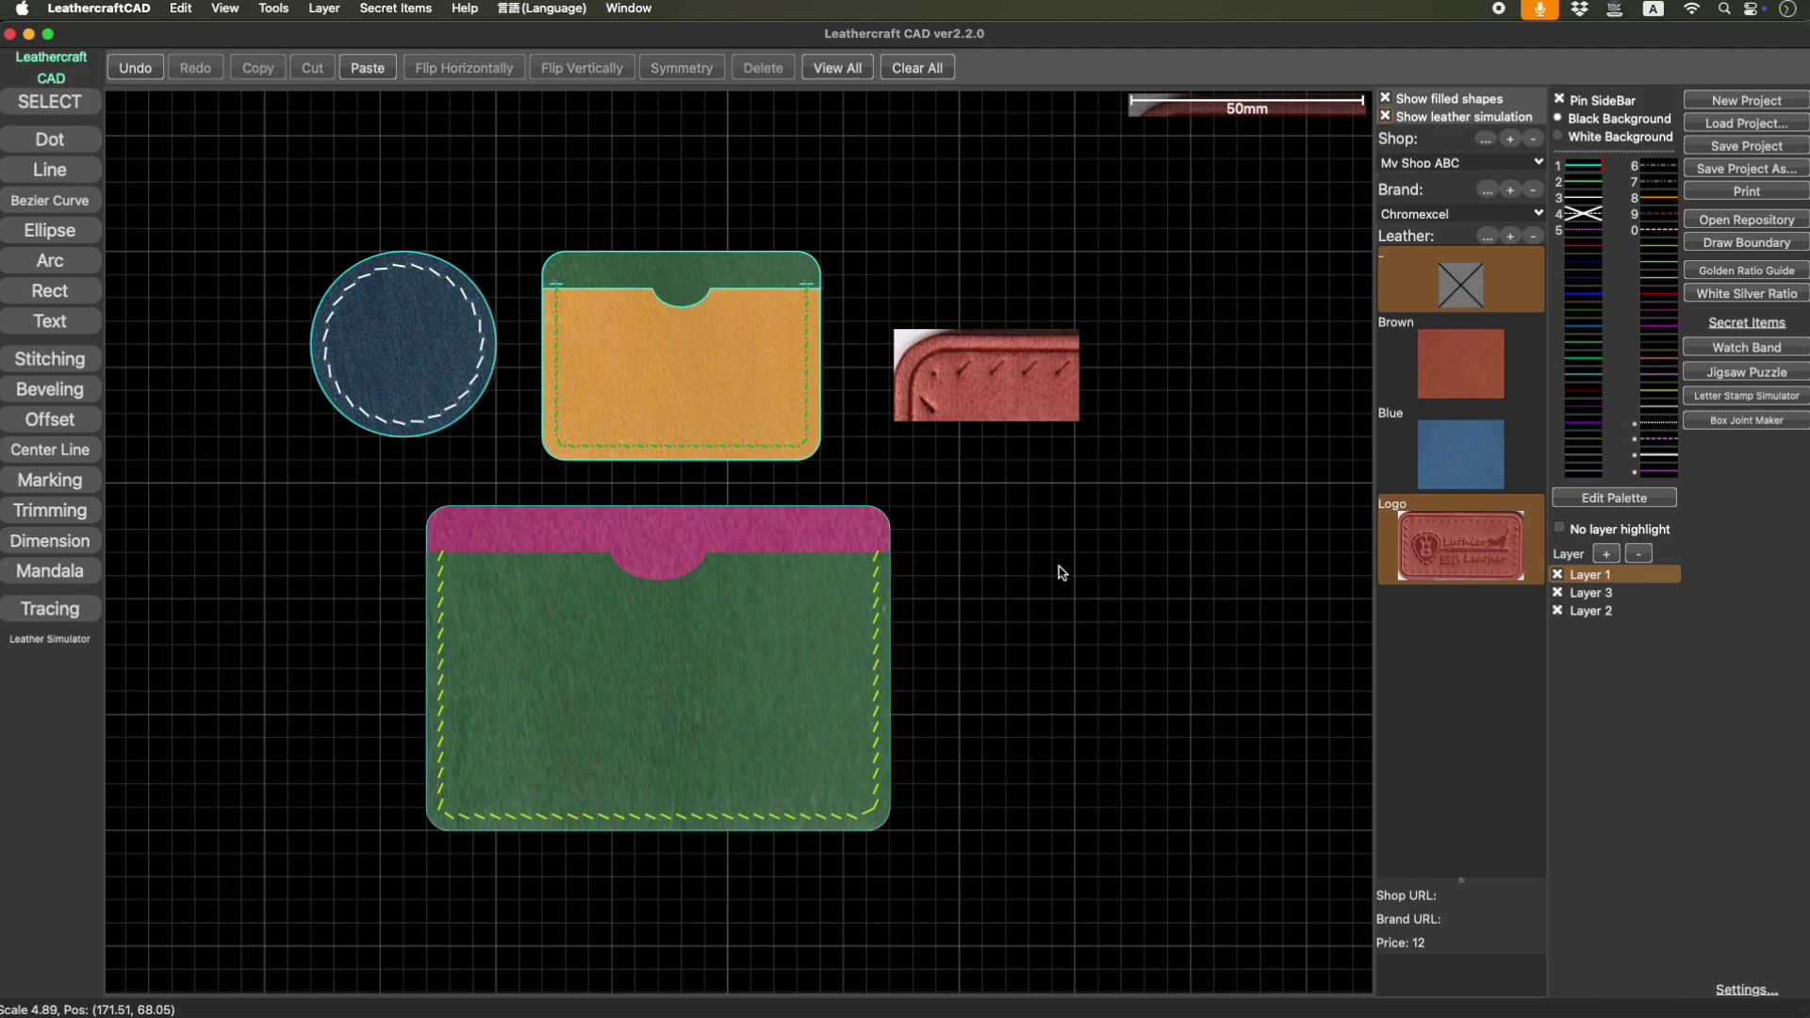